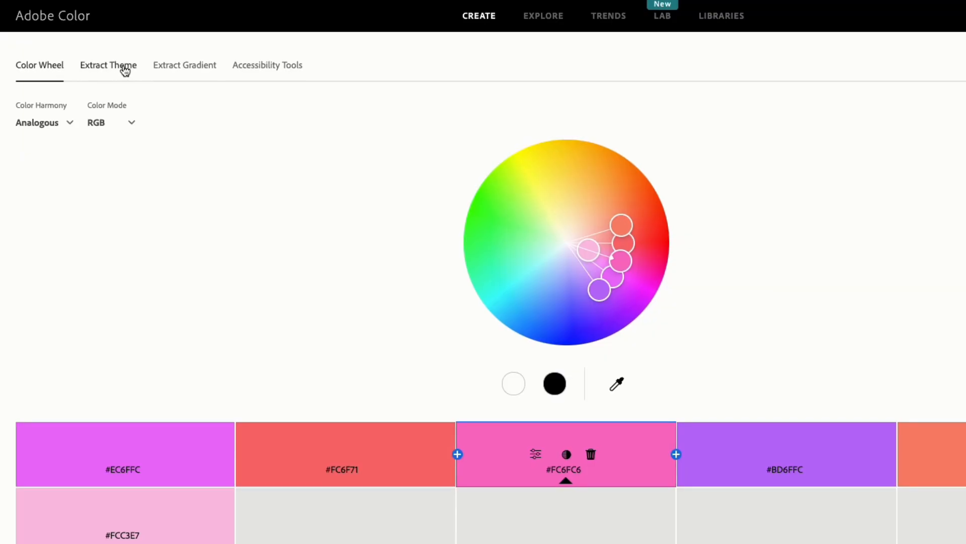
# Extract a color theme from the image file wtr.png in the Production folder.
pyautogui.click(125, 71)
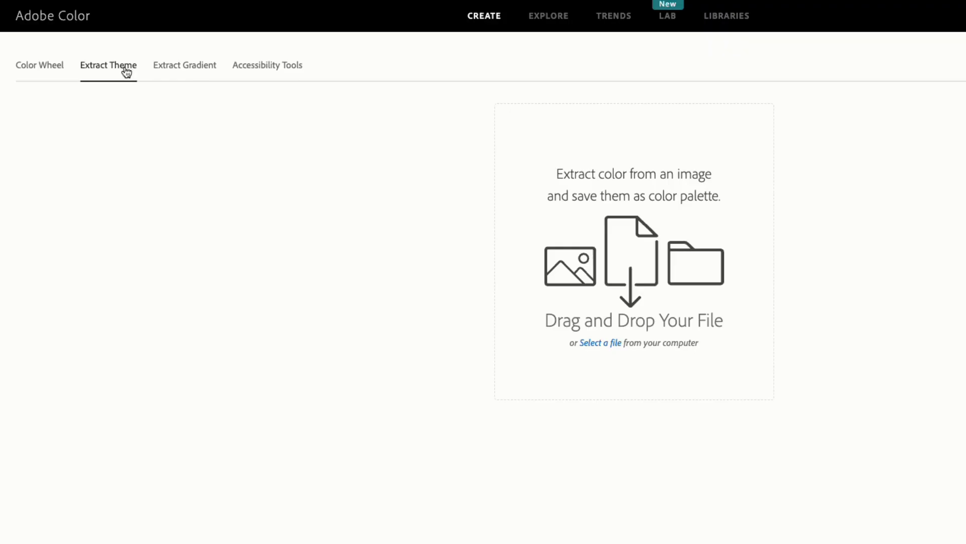
pyautogui.click(588, 346)
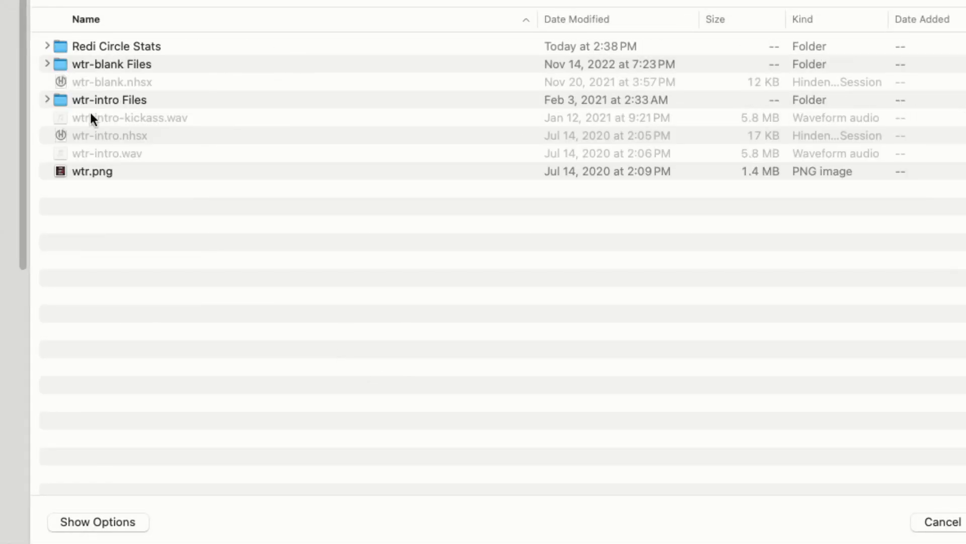
pyautogui.click(66, 171)
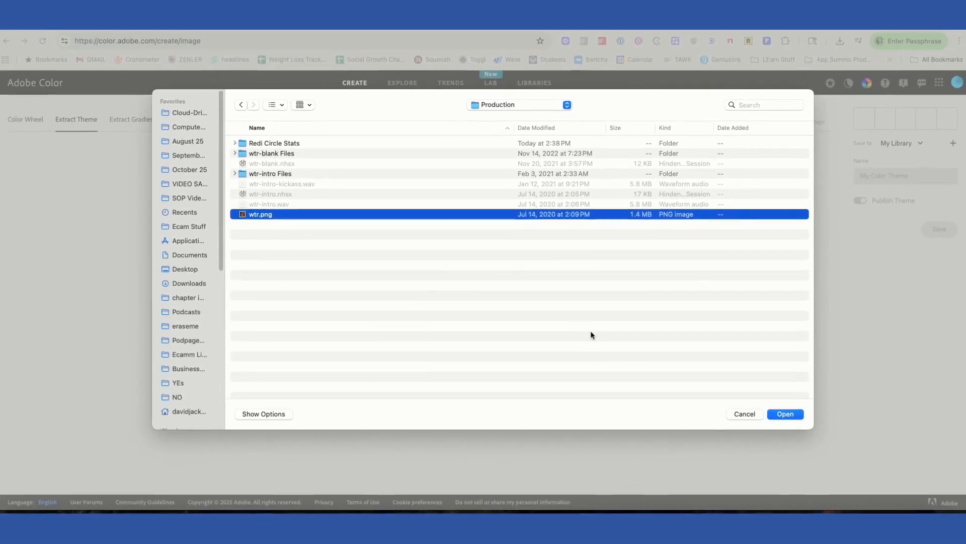
pyautogui.click(782, 413)
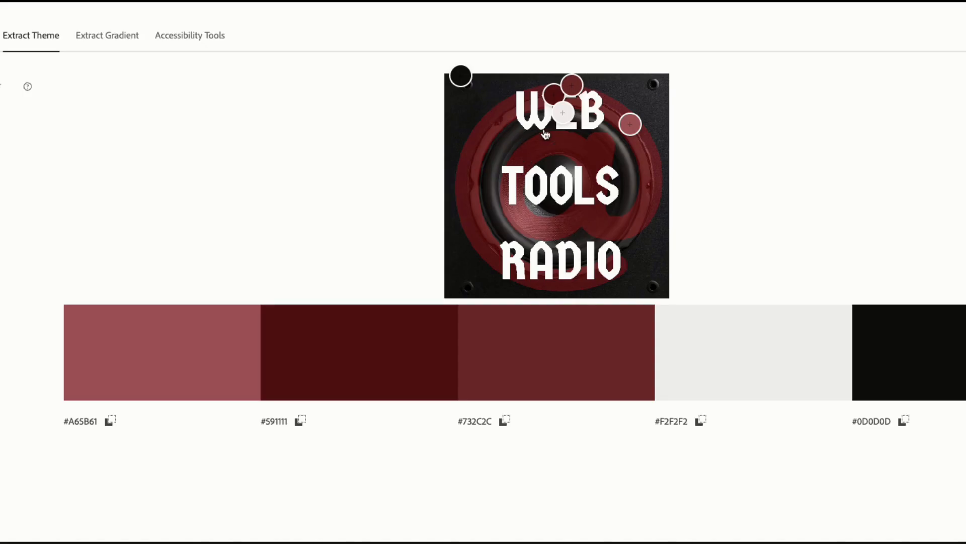
# Try shifting one color sample on the image and the Bright, Muted, Deep, Dark and None moods, ending on Colorful.
pyautogui.moveTo(571, 85)
pyautogui.mouseDown()
pyautogui.moveTo(553, 134)
pyautogui.moveTo(530, 147)
pyautogui.moveTo(554, 98)
pyautogui.moveTo(572, 87)
pyautogui.mouseUp()
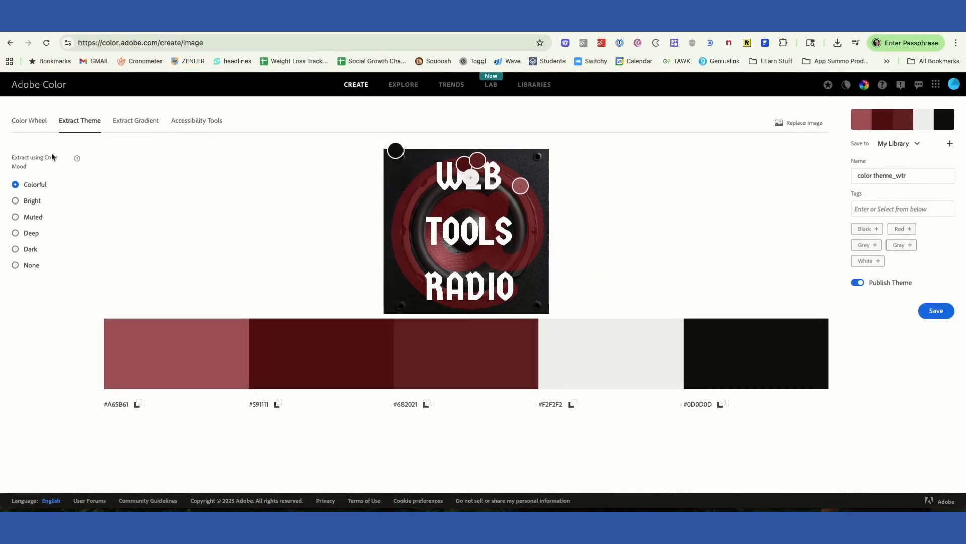
pyautogui.click(16, 201)
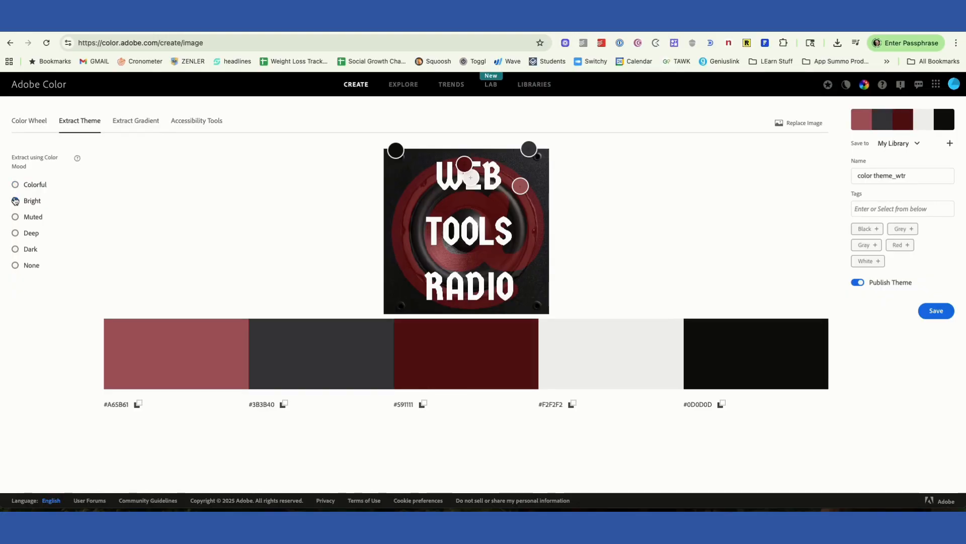
pyautogui.click(15, 218)
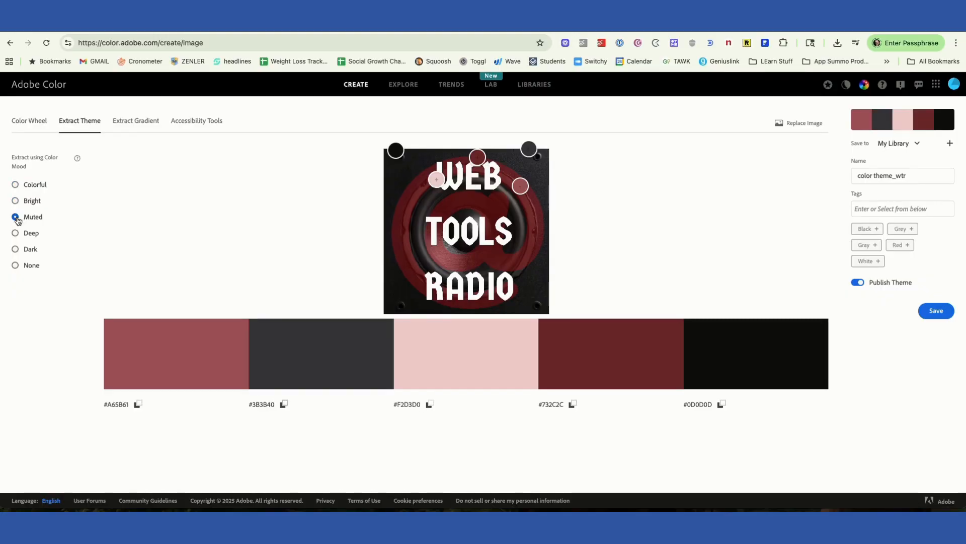
pyautogui.click(16, 233)
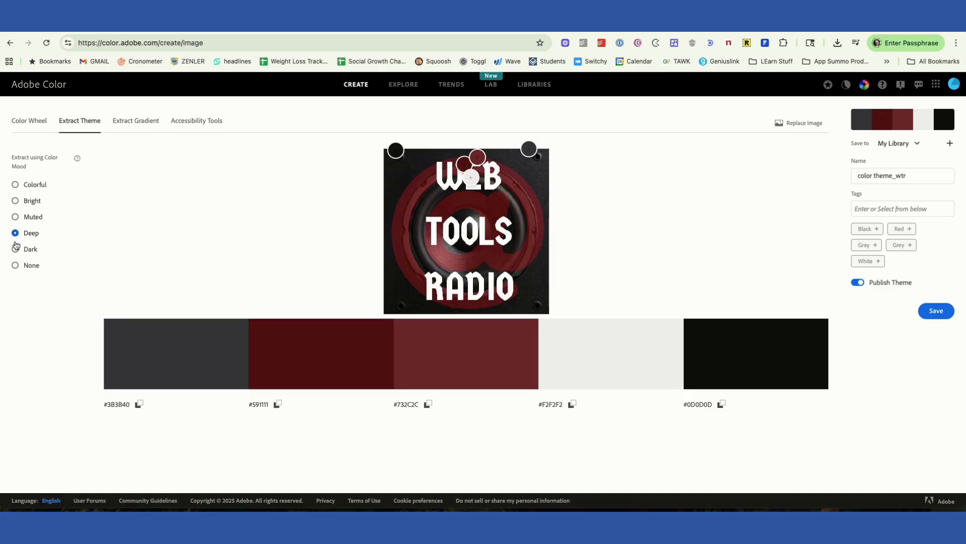
pyautogui.click(15, 249)
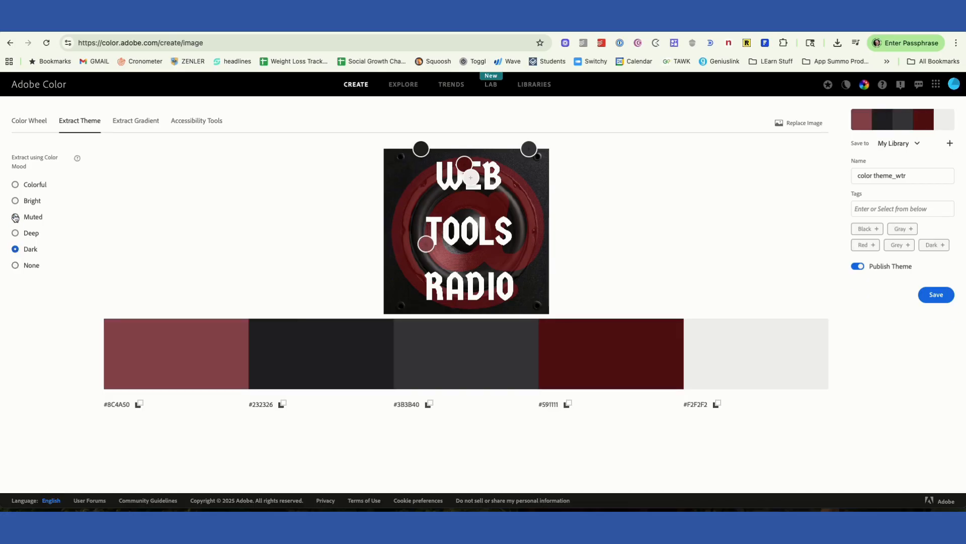
pyautogui.click(15, 265)
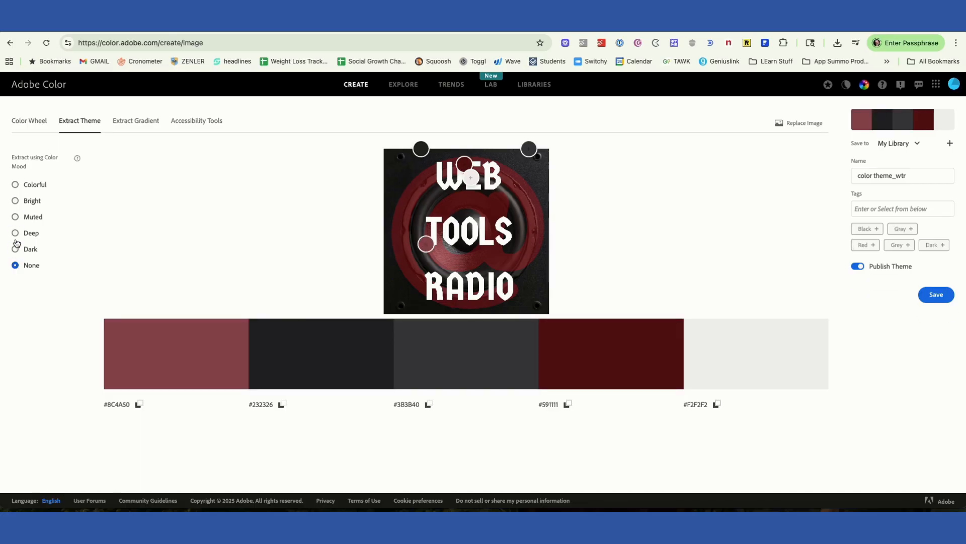
pyautogui.click(15, 185)
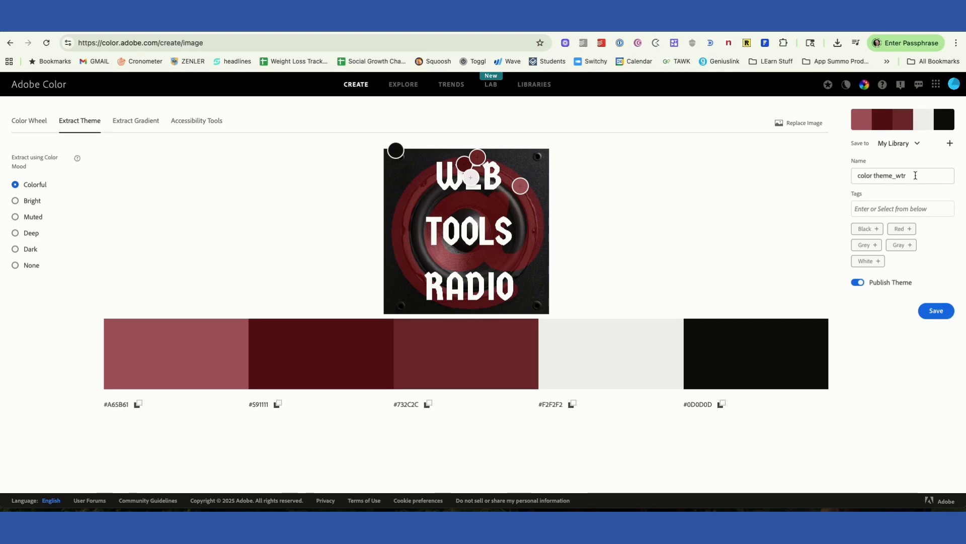
# Name the extracted theme Web Tools Radio and save it to My Library.
pyautogui.moveTo(912, 175); pyautogui.dragTo(804, 170)
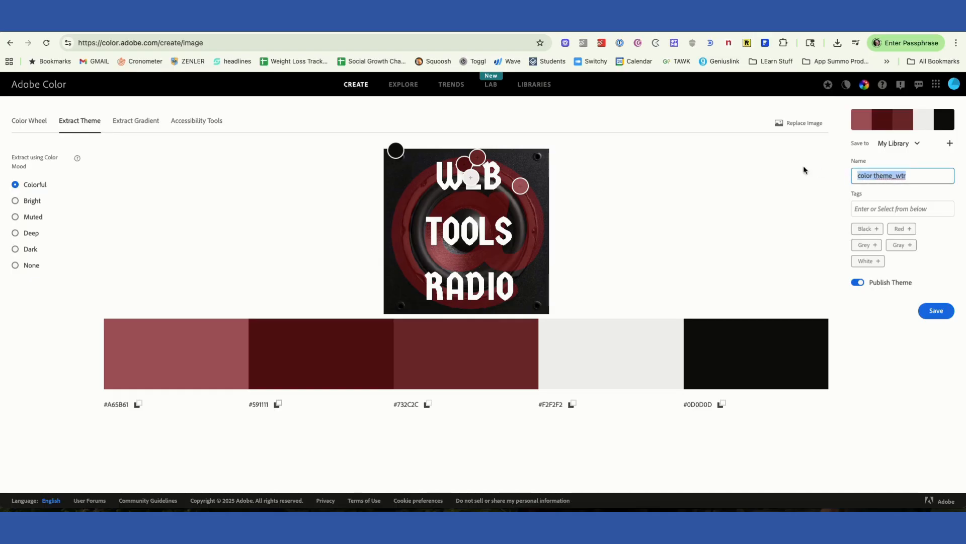
pyautogui.write('Web Tools Radio')
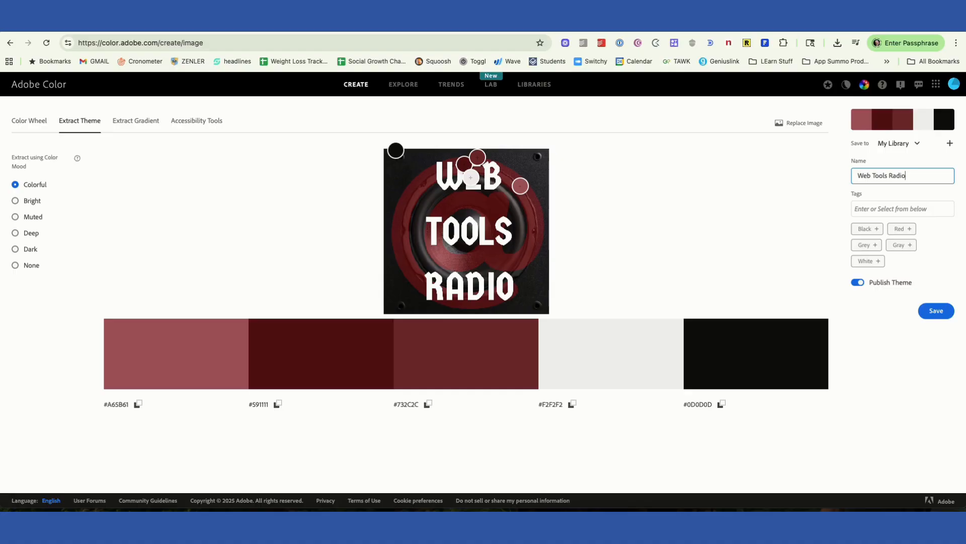
pyautogui.click(750, 173)
pyautogui.click(941, 312)
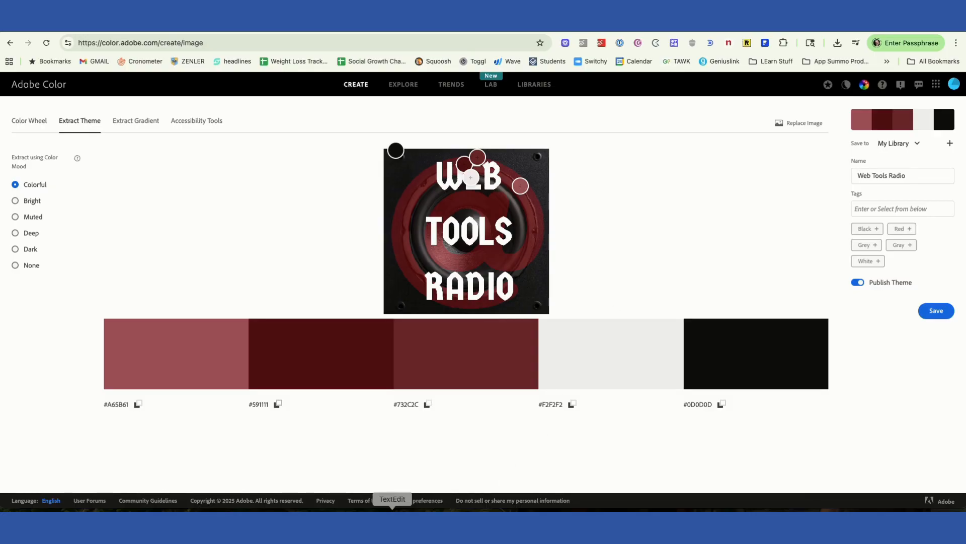
# Switch to TextEdit, move the note window clear of the hex codes, and add the label "Really Light" below the existing code.
pyautogui.click(392, 509)
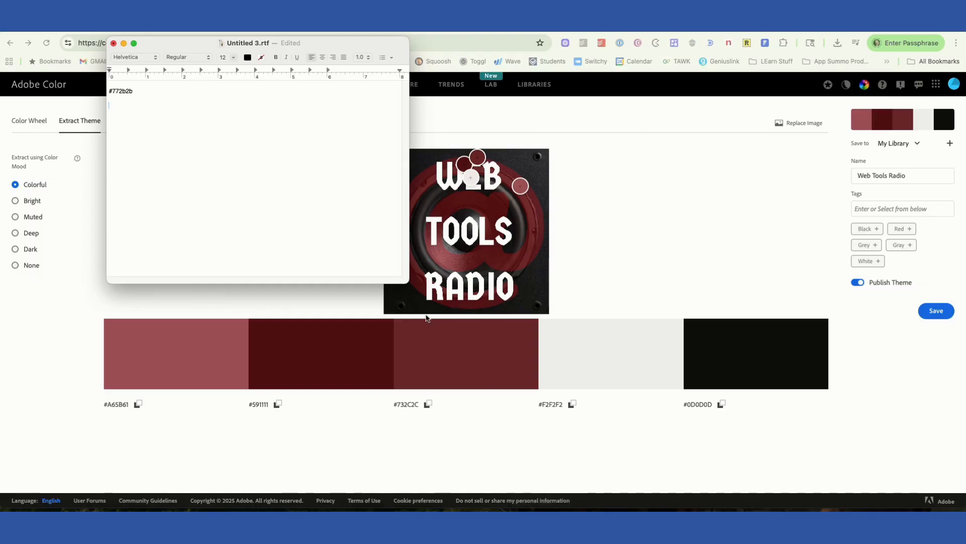
pyautogui.moveTo(195, 41); pyautogui.dragTo(546, 88)
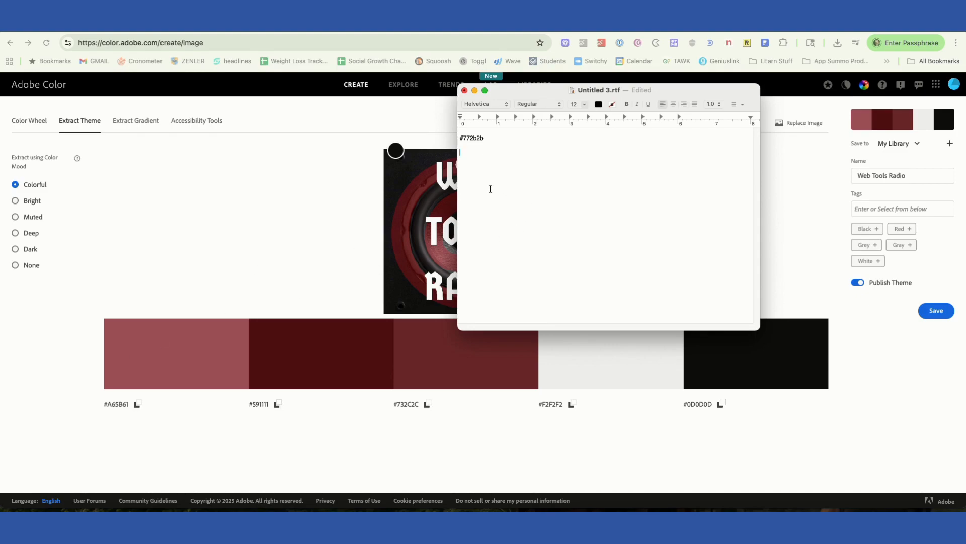
pyautogui.write('L')
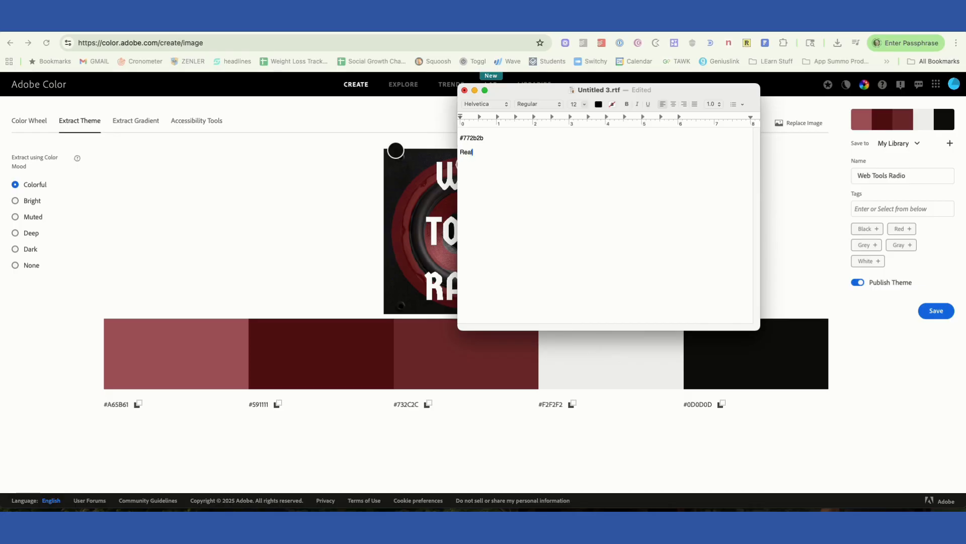
pyautogui.write('ight')
pyautogui.press('Return')
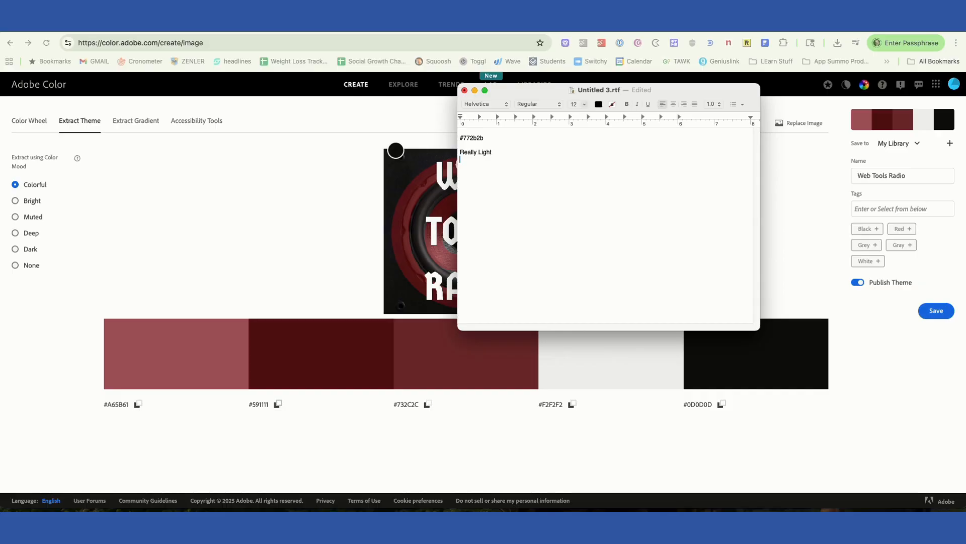
# Copy the first swatch's hex code #A65B61 and paste it under the "Really Light" label in the TextEdit note.
pyautogui.click(137, 404)
pyautogui.click(138, 404)
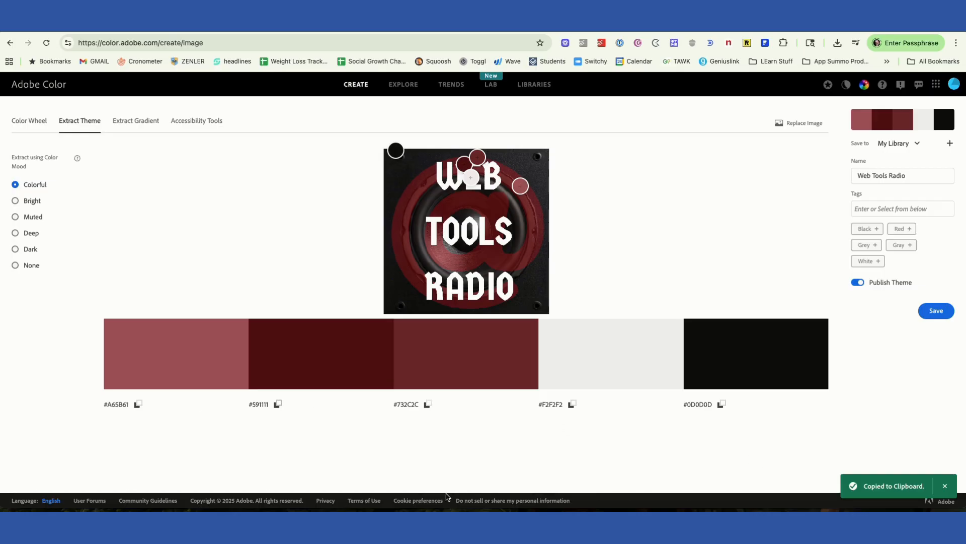
pyautogui.click(399, 500)
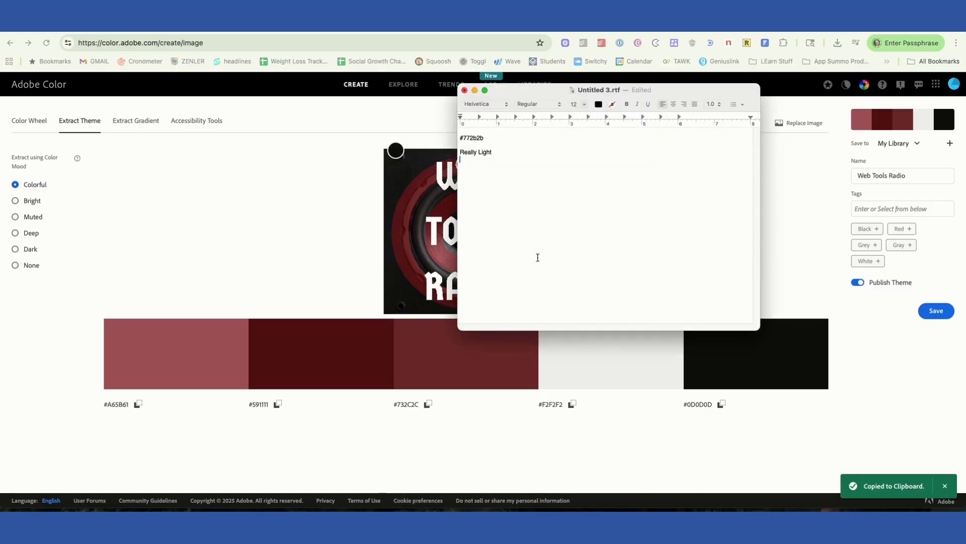
pyautogui.press('super+v')
pyautogui.press('Return')
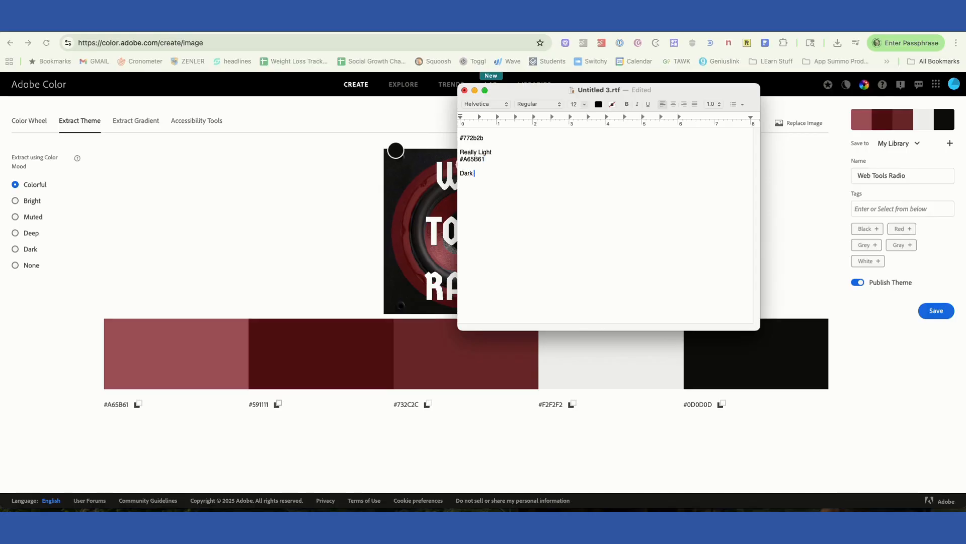
# Add the label "Dark Red" to the note with the second swatch's copied hex code #591111 beneath it.
pyautogui.write('RE')
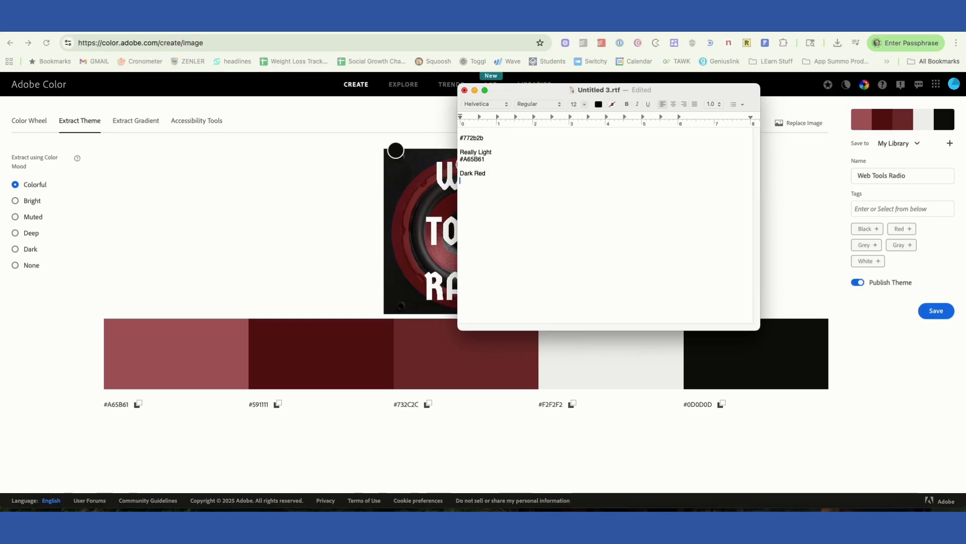
pyautogui.click(279, 405)
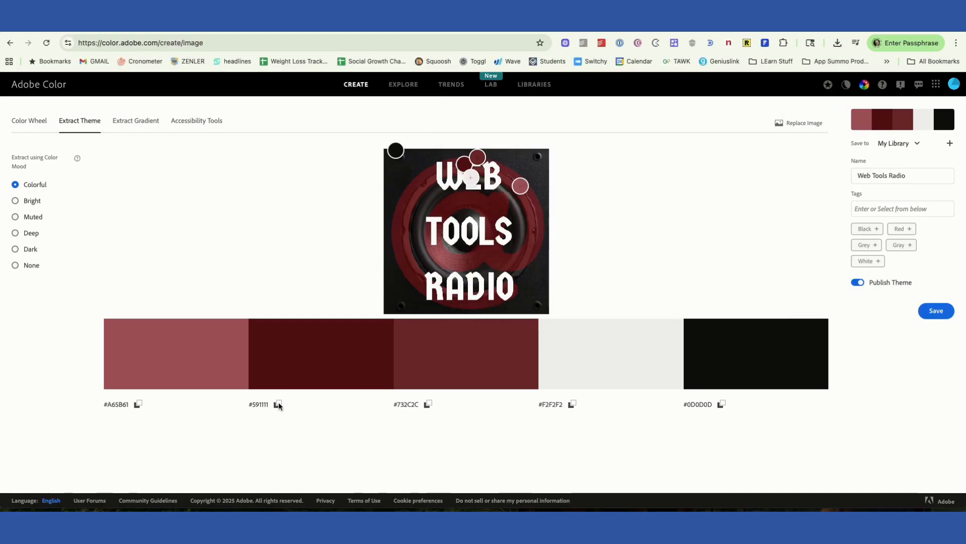
pyautogui.click(279, 405)
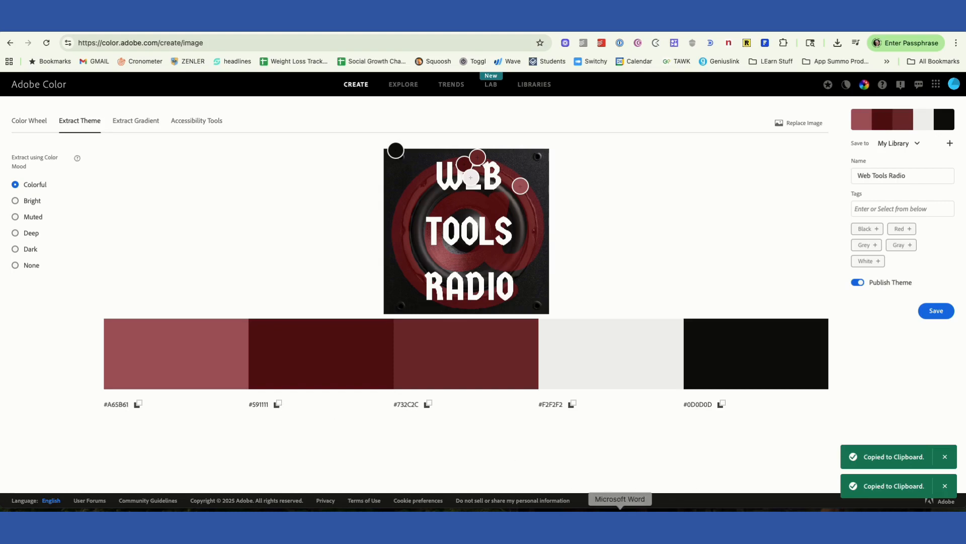
pyautogui.click(398, 501)
pyautogui.press('Return')
pyautogui.press('super+v')
pyautogui.press('Return')
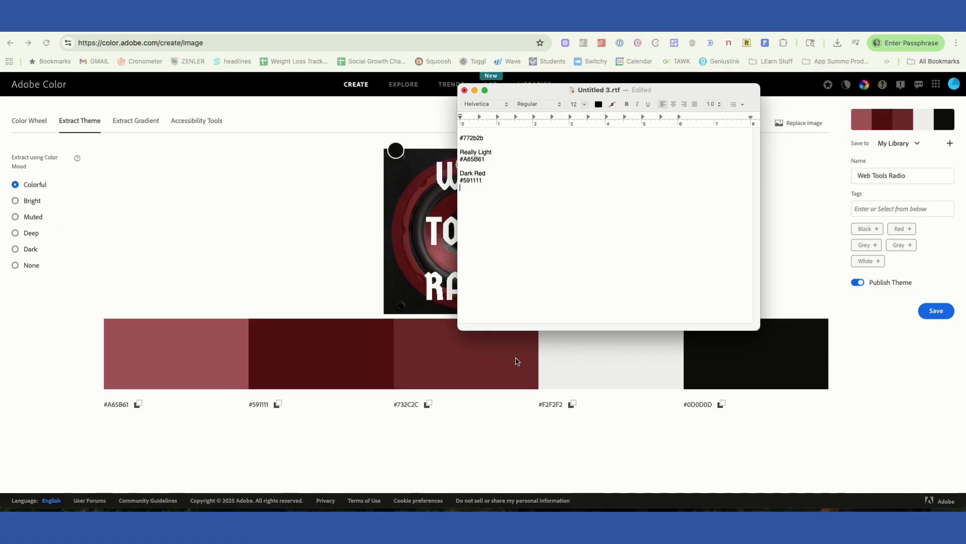
# Add the remaining labeled swatch codes to the note: Brownish #732C2C, Light Gray #F2F2F2 and Pretty black #0D0D0D.
pyautogui.click(493, 359)
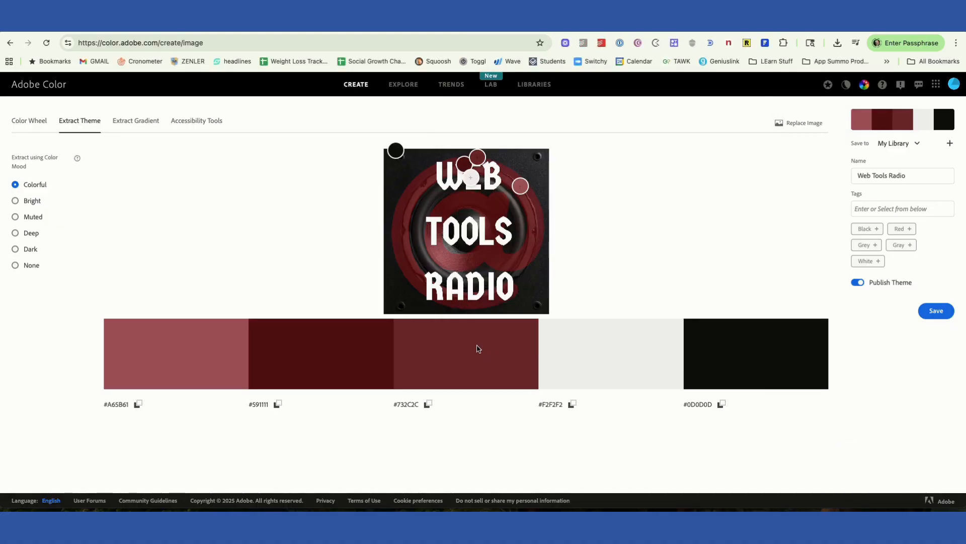
pyautogui.click(428, 404)
pyautogui.press('super+Tab')
pyautogui.write('lack')
pyautogui.press('Return')
pyautogui.press('super+v')
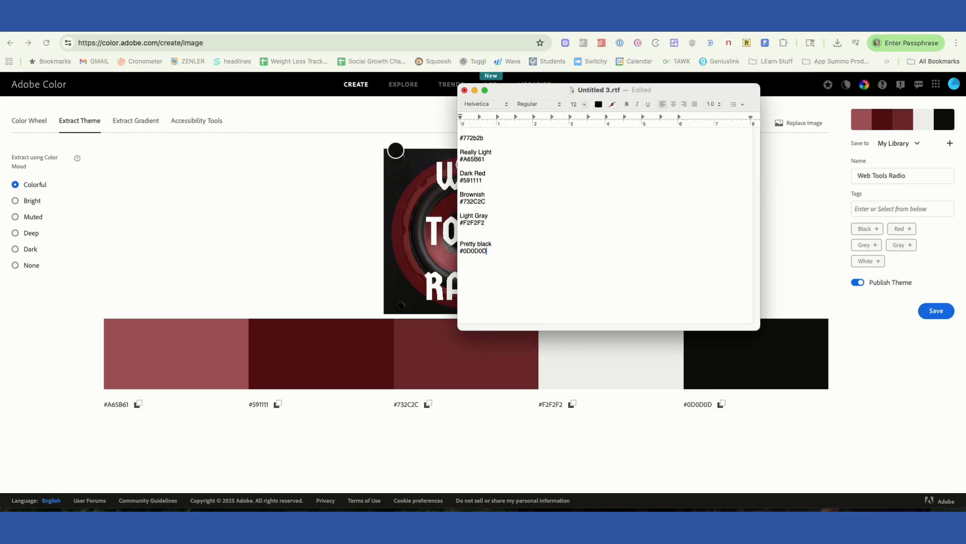
# Switch to the Podpage dashboard and open the Colors settings of the site's Colors, Fonts, Layout design section.
pyautogui.click(909, 386)
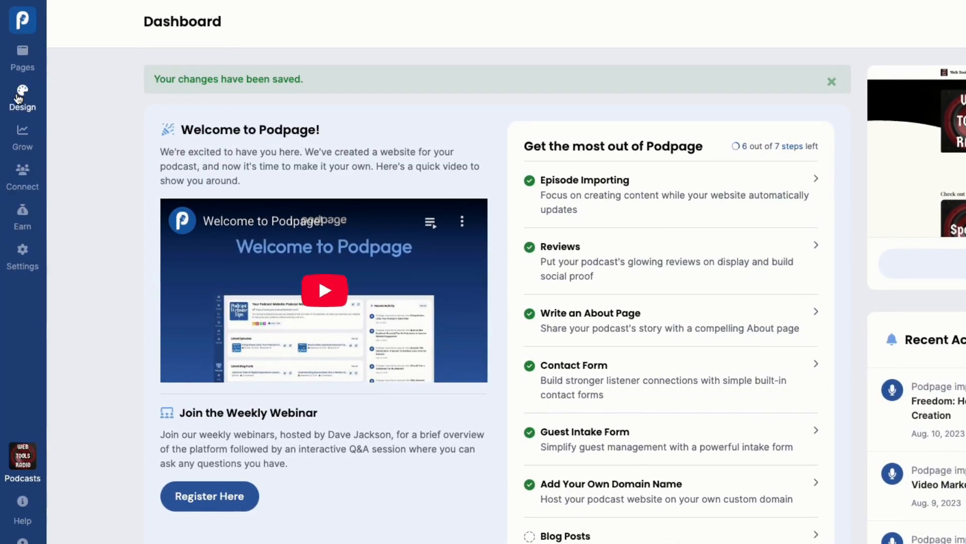
pyautogui.click(19, 98)
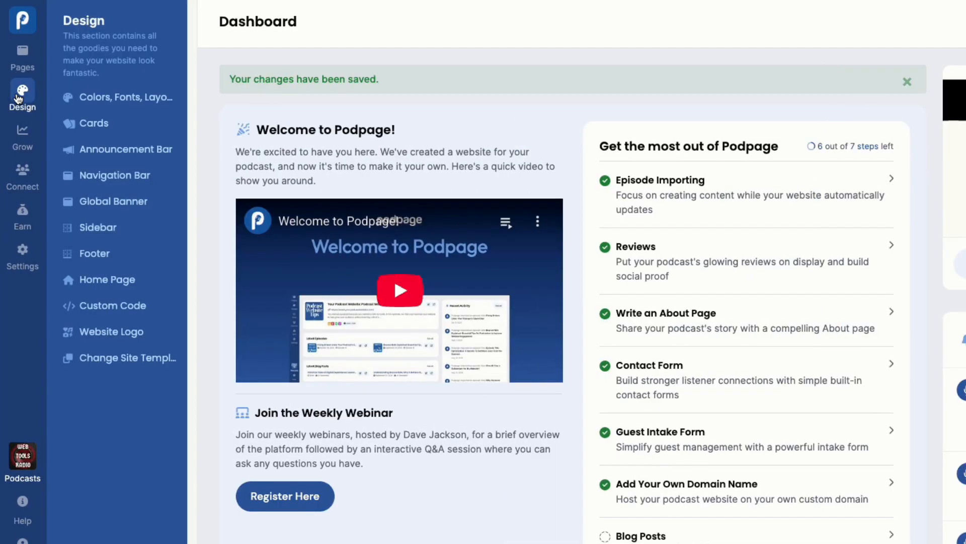
pyautogui.click(99, 100)
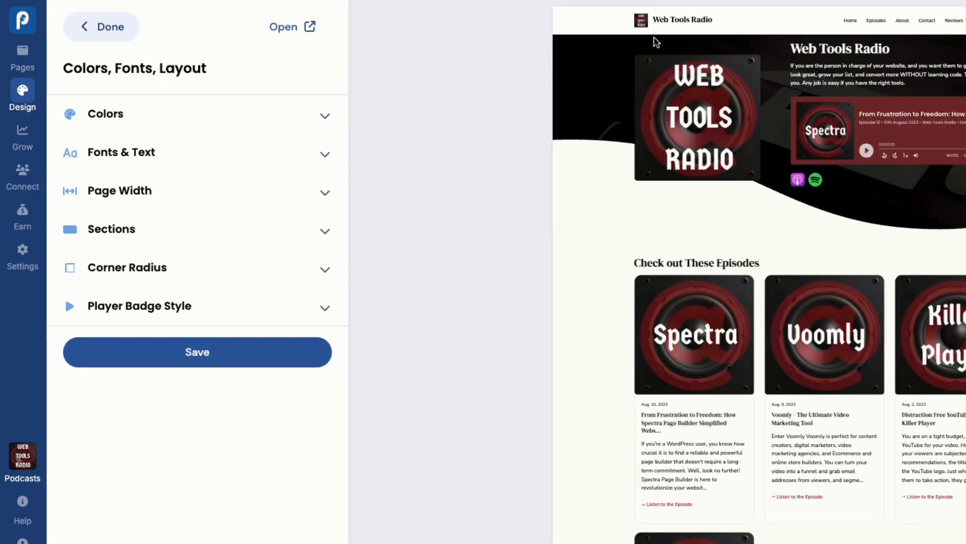
pyautogui.click(325, 116)
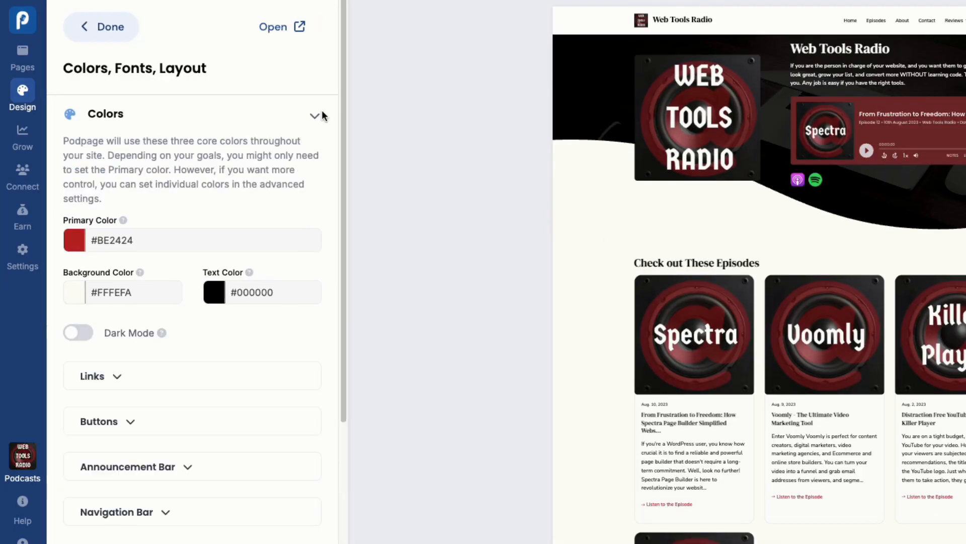
# Copy the Dark Red code #591111 from the TextEdit note and set it as the site's Primary Color.
pyautogui.click(148, 240)
pyautogui.moveTo(149, 240); pyautogui.dragTo(92, 237)
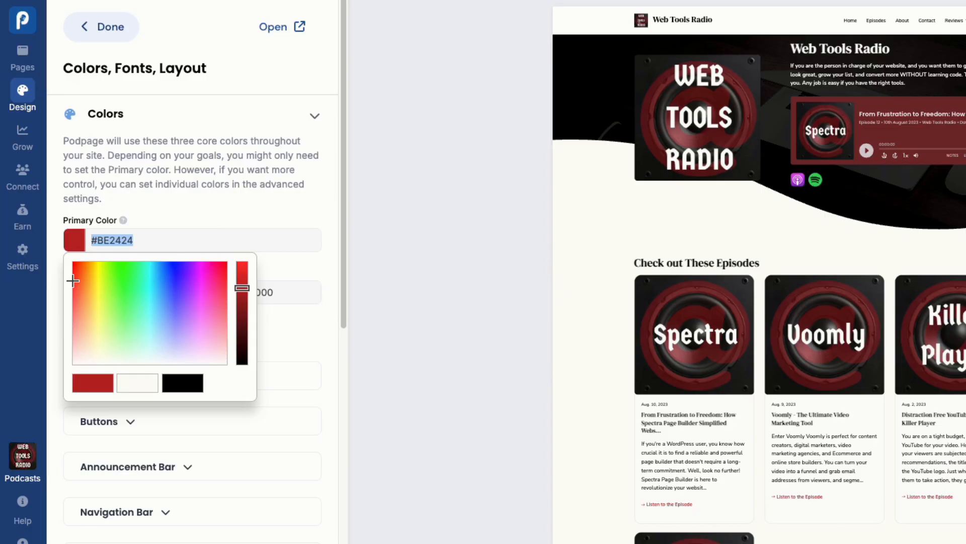
pyautogui.press('super+Tab')
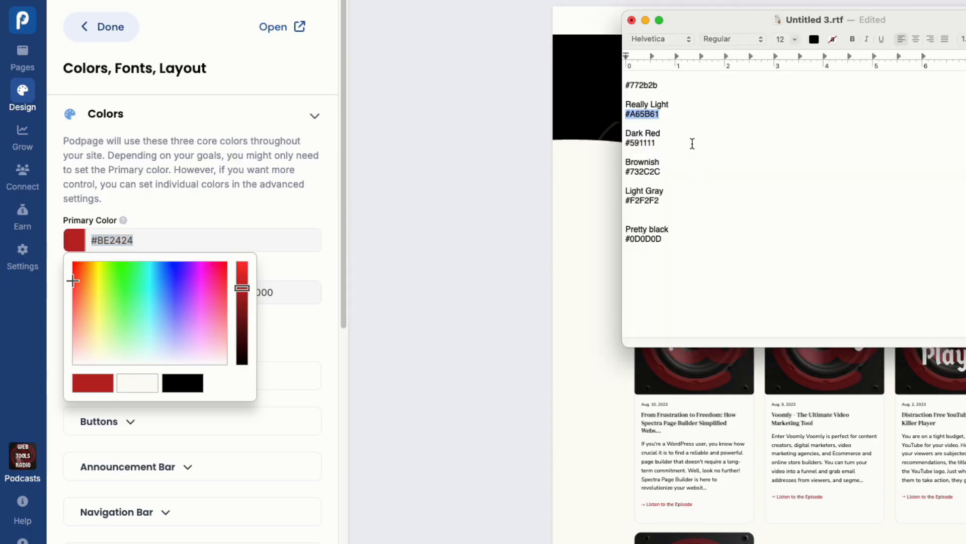
pyautogui.click(675, 124)
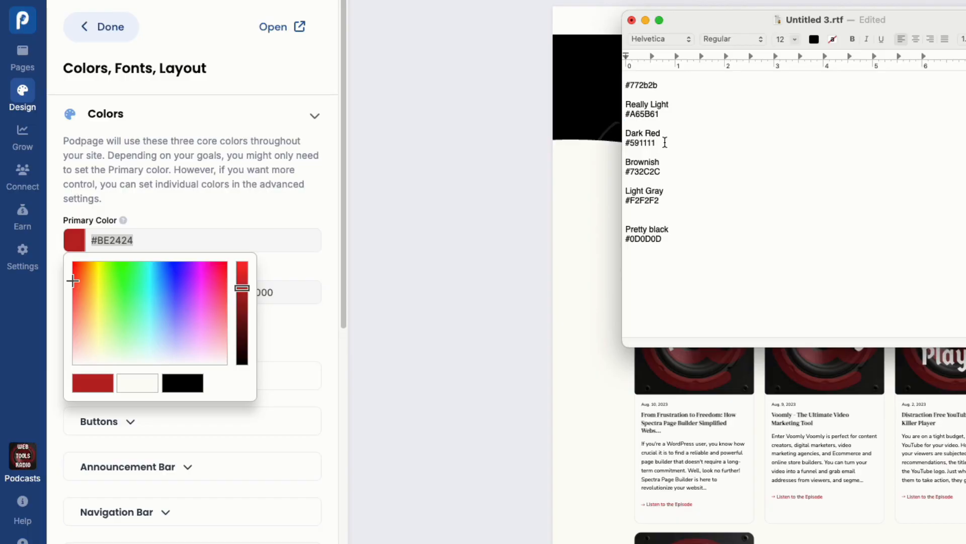
pyautogui.moveTo(665, 142); pyautogui.dragTo(625, 143)
pyautogui.press('super+Tab')
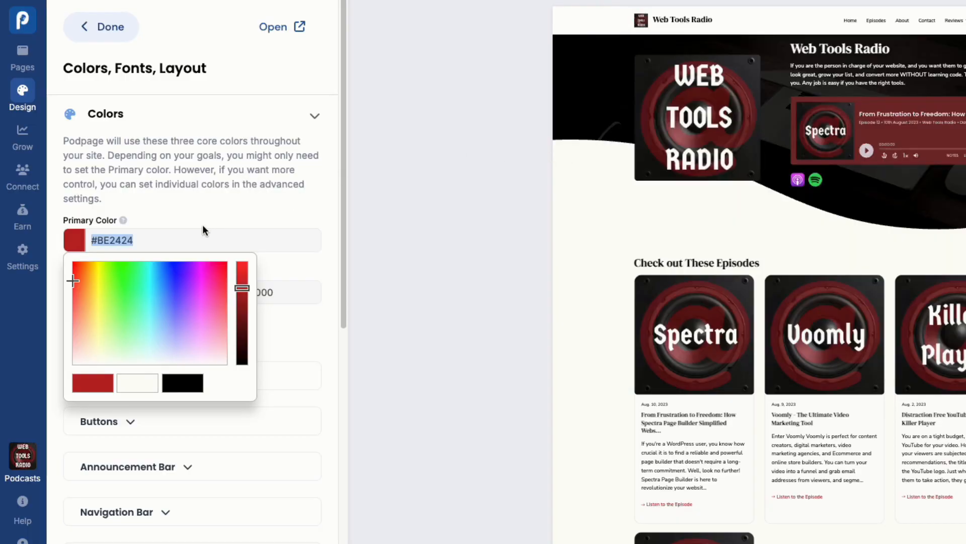
pyautogui.click(137, 240)
pyautogui.moveTo(137, 241); pyautogui.dragTo(87, 241)
pyautogui.press('super+v')
pyautogui.click(143, 196)
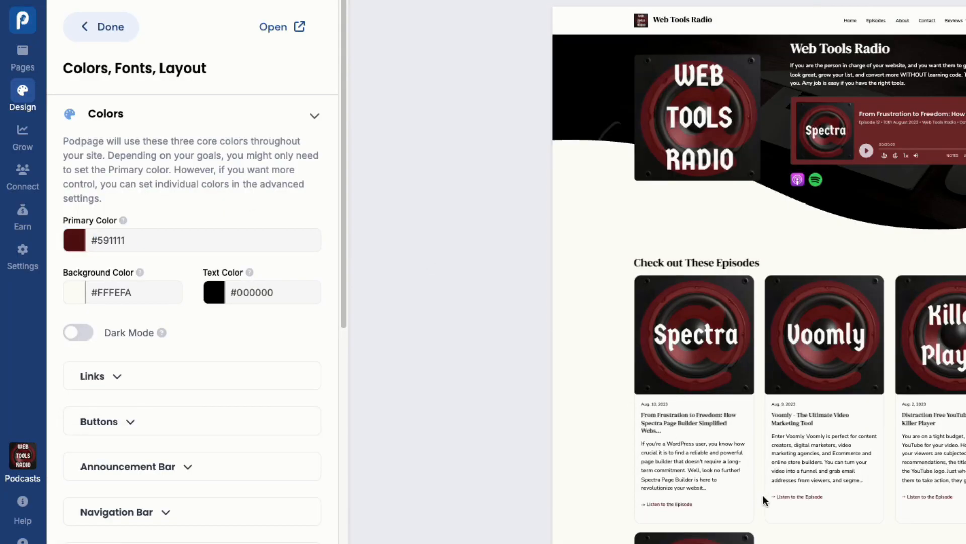
# Replace the Primary Color with the Really Light code #A65B61 copied from the TextEdit note.
pyautogui.moveTo(122, 223)
pyautogui.press('super+Tab')
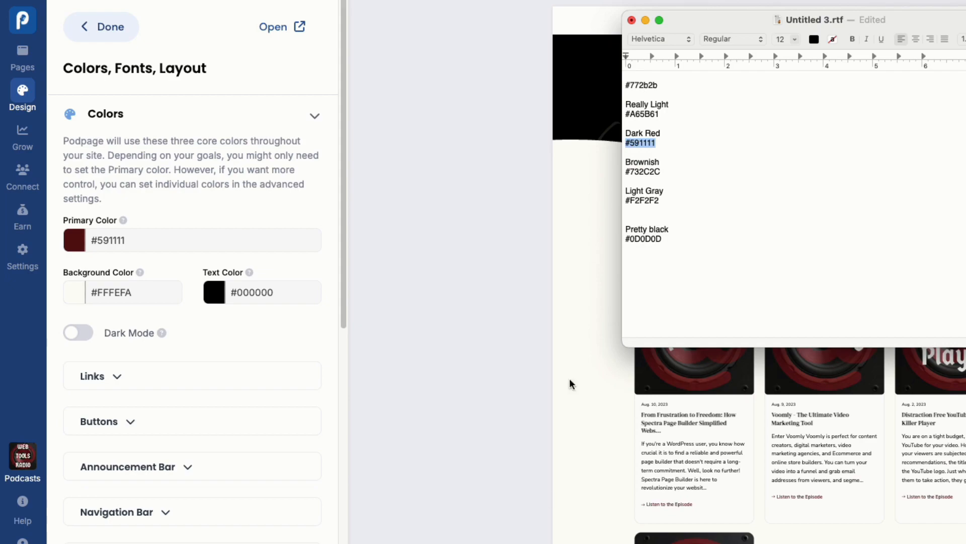
pyautogui.click(676, 111)
pyautogui.moveTo(676, 111); pyautogui.dragTo(599, 108)
pyautogui.click(661, 112)
pyautogui.moveTo(661, 112); pyautogui.dragTo(621, 112)
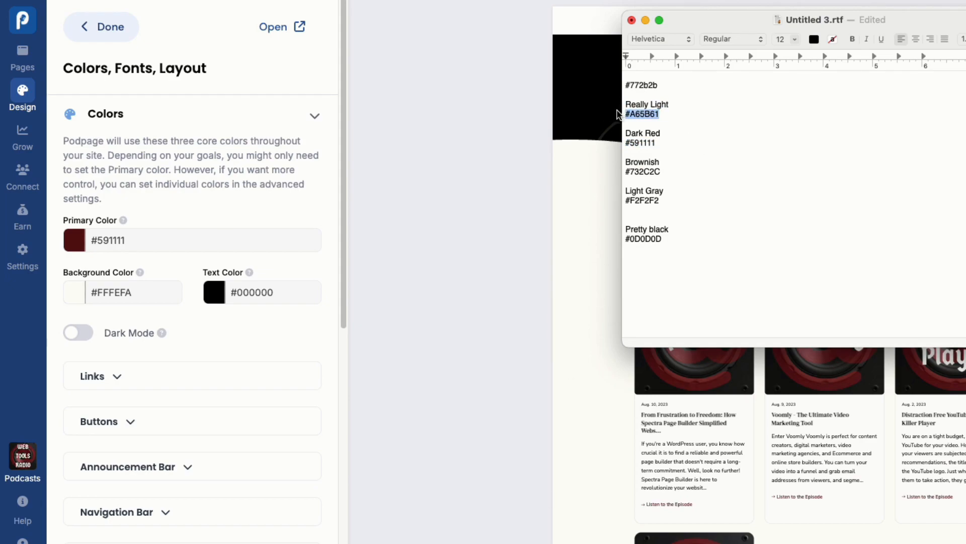
pyautogui.click(130, 243)
pyautogui.click(134, 238)
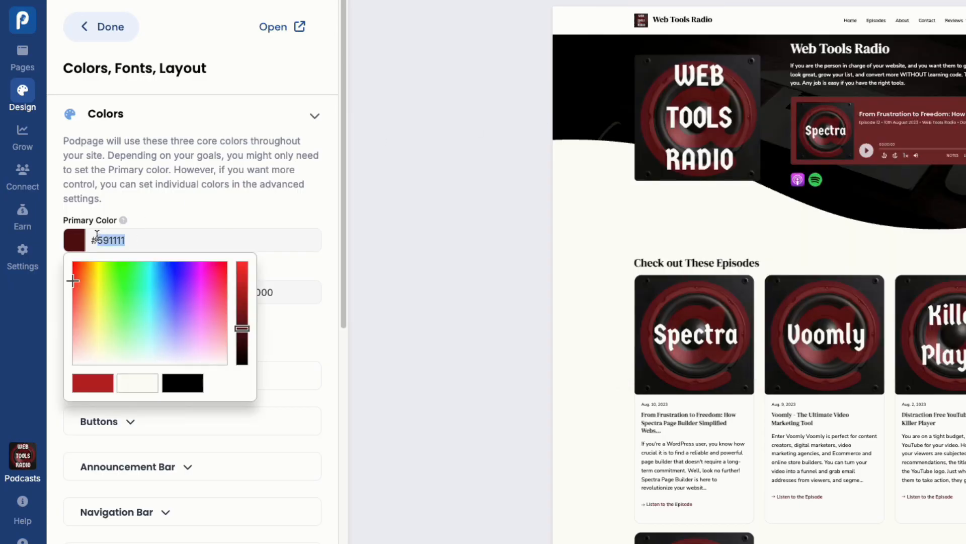
pyautogui.hotkey('ctrl', 'v')
pyautogui.press('Tab')
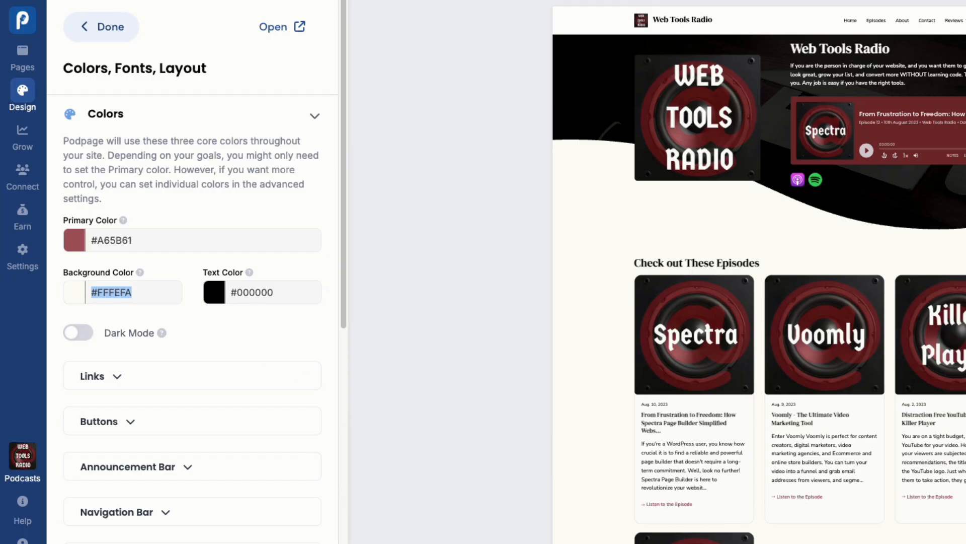
# Copy the Light Gray code #F2F2F2 from the TextEdit note and set it as the Background Color.
pyautogui.press('super+Tab')
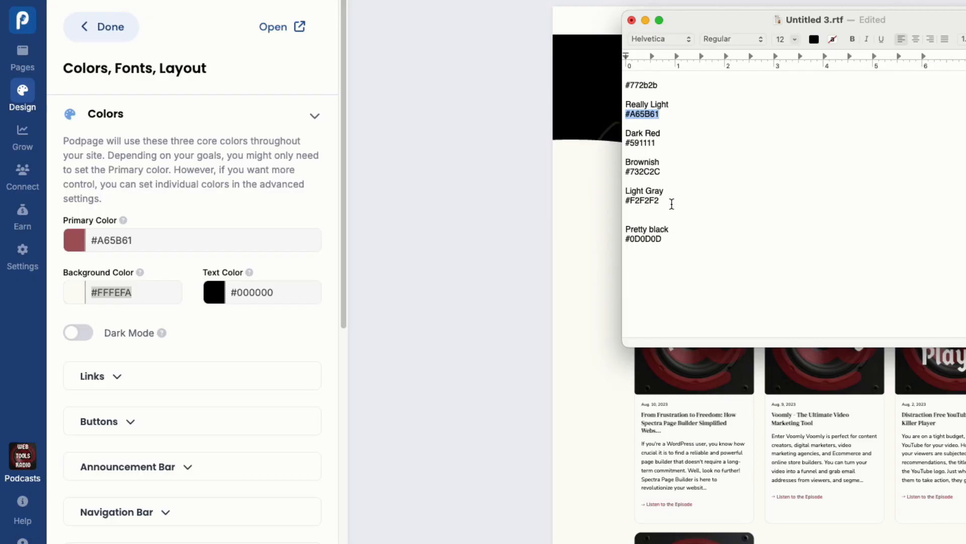
pyautogui.moveTo(665, 201); pyautogui.dragTo(604, 201)
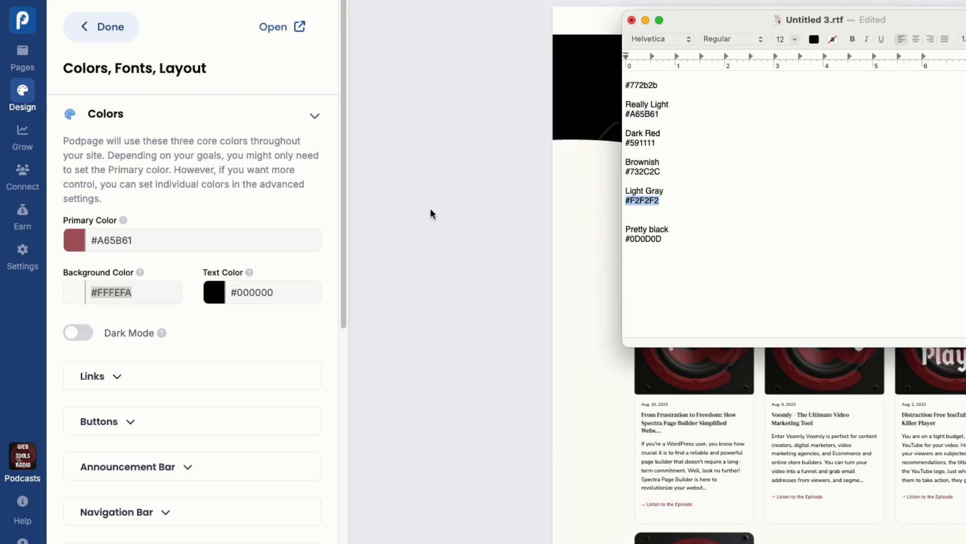
pyautogui.click(250, 179)
pyautogui.click(135, 296)
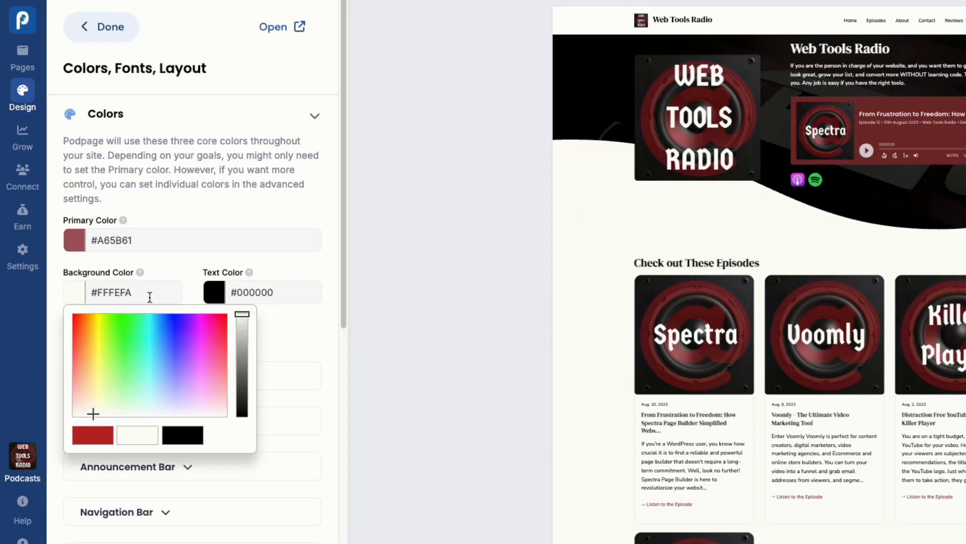
pyautogui.moveTo(148, 295); pyautogui.dragTo(91, 292)
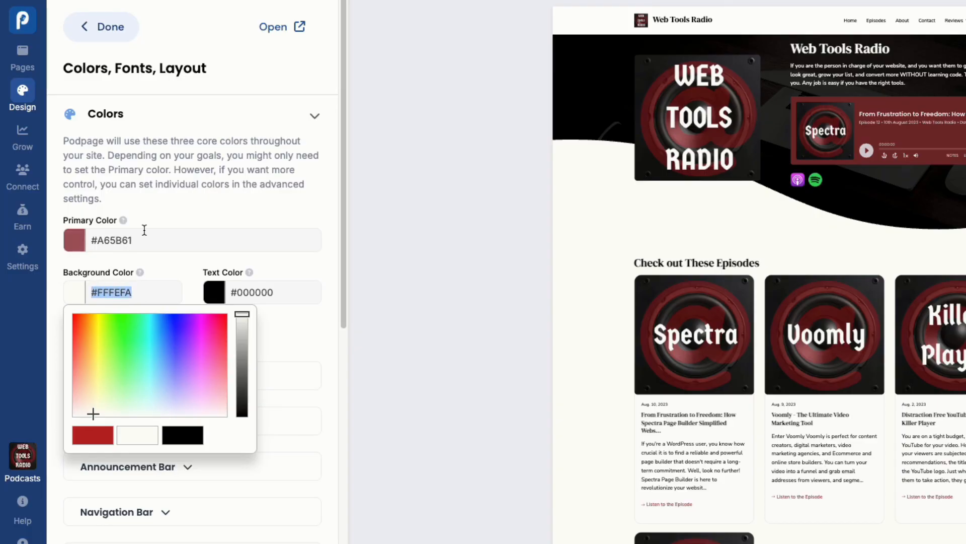
pyautogui.press('super+v')
pyautogui.press('Tab')
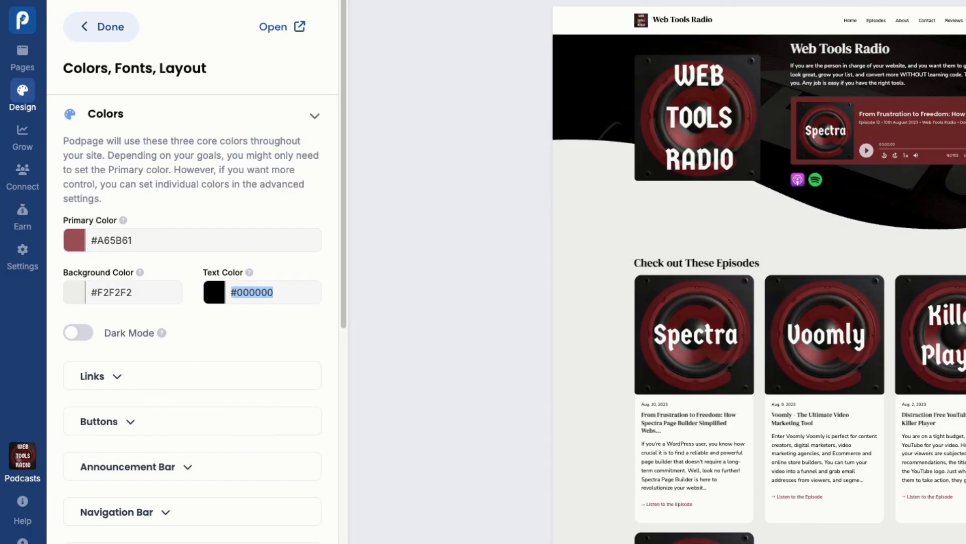
# Examine the homepage preview with the new colors and look into the Links color settings.
pyautogui.scroll(-2, 587, 392)
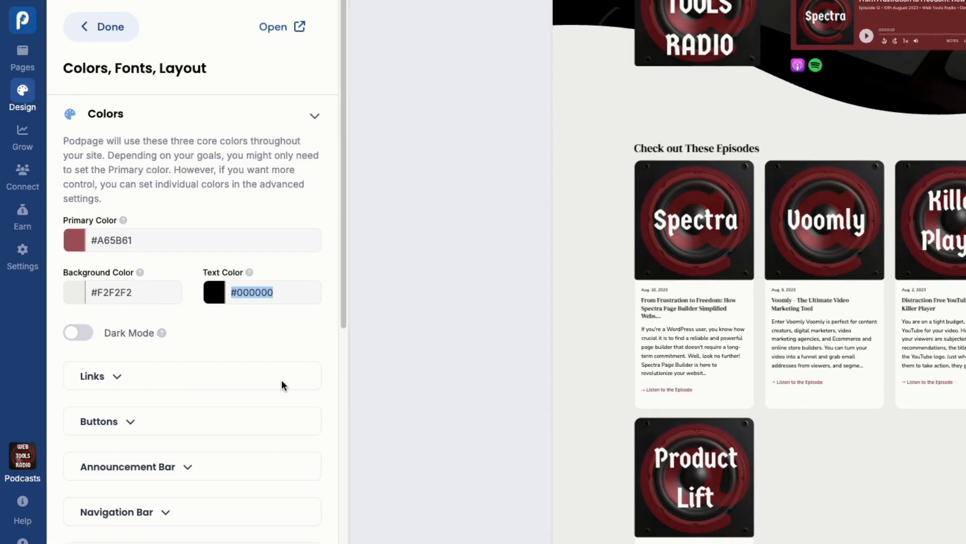
pyautogui.scroll(2, 559, 436)
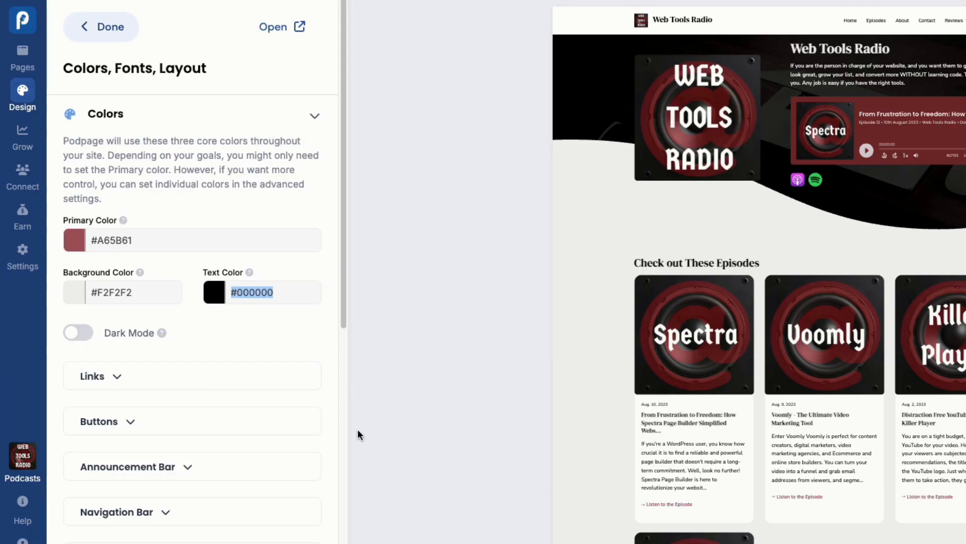
pyautogui.click(116, 376)
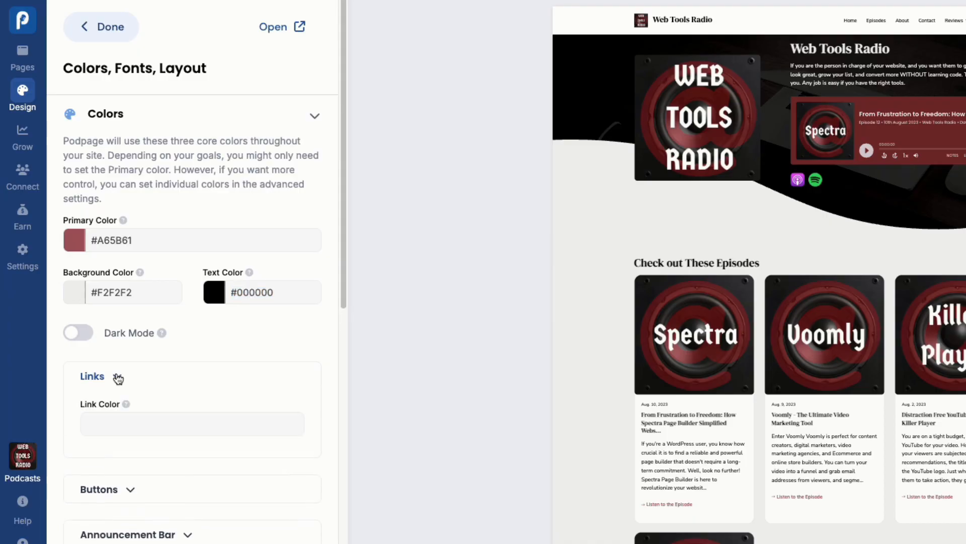
pyautogui.moveTo(138, 272)
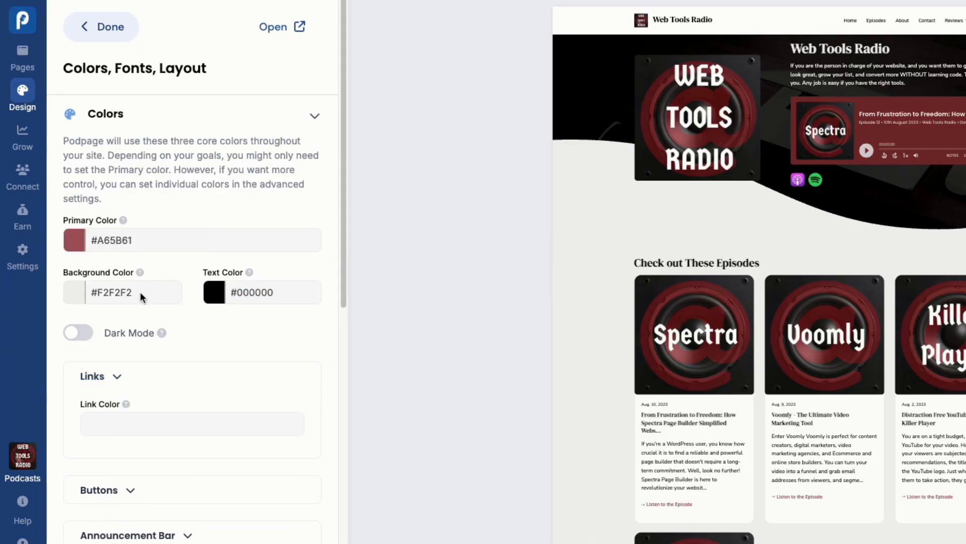
pyautogui.click(116, 376)
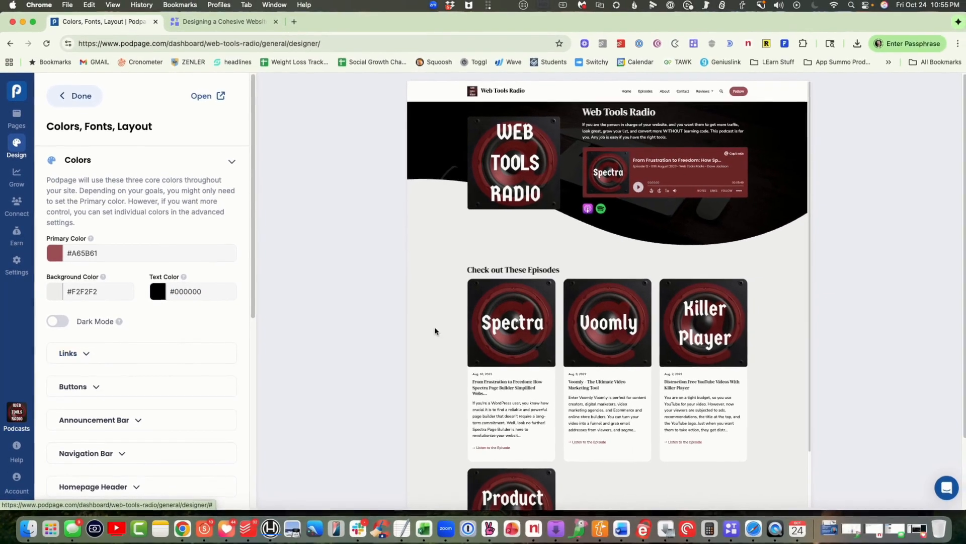
pyautogui.scroll(-1, 475, 326)
pyautogui.scroll(1, 475, 327)
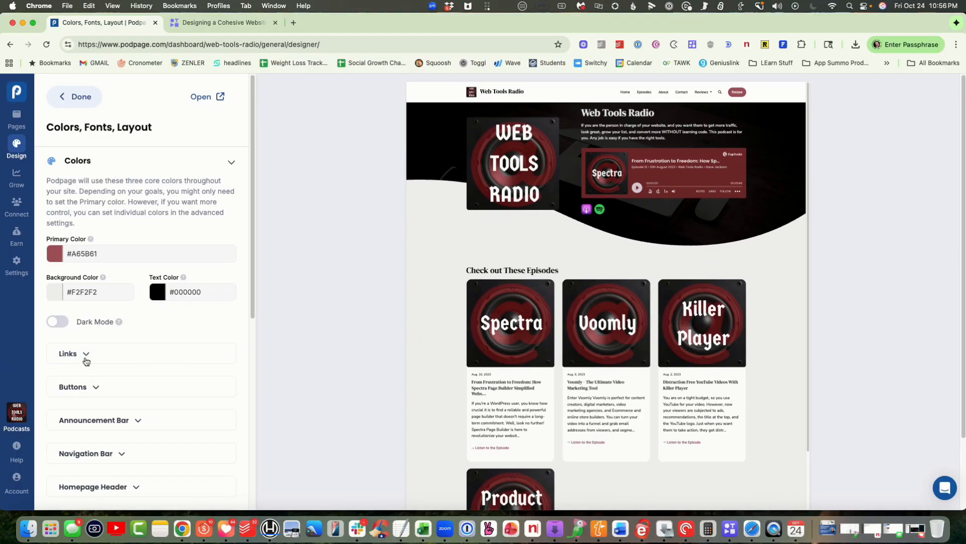
# Try #FF1FFD as the Button Color in the Buttons color settings, and clear the value again.
pyautogui.click(94, 386)
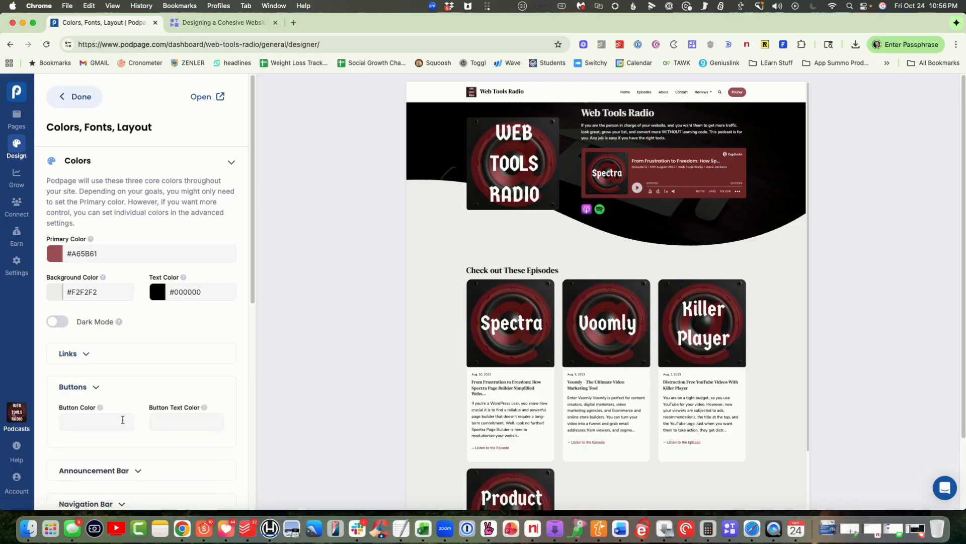
pyautogui.click(92, 422)
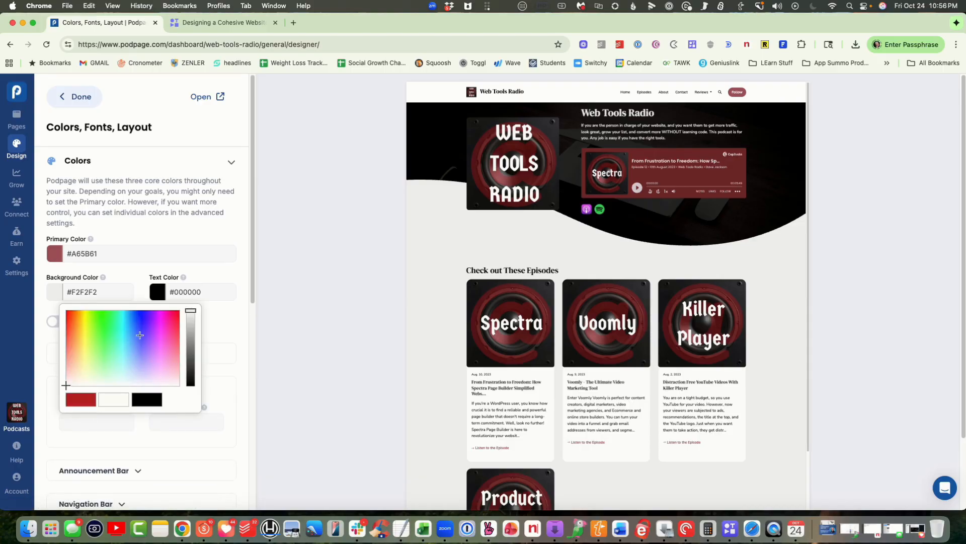
pyautogui.moveTo(152, 328); pyautogui.dragTo(160, 319)
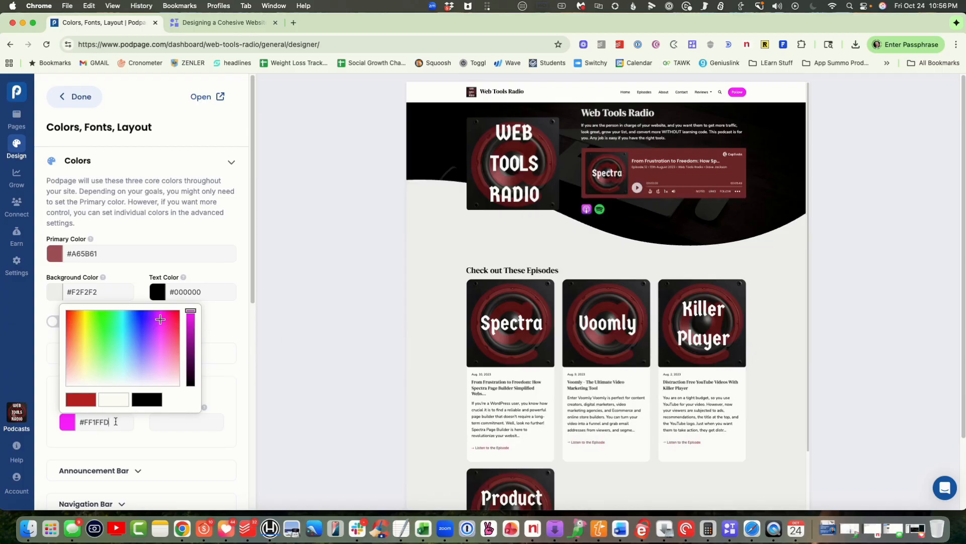
pyautogui.moveTo(115, 421); pyautogui.dragTo(66, 420)
pyautogui.press('BackSpace')
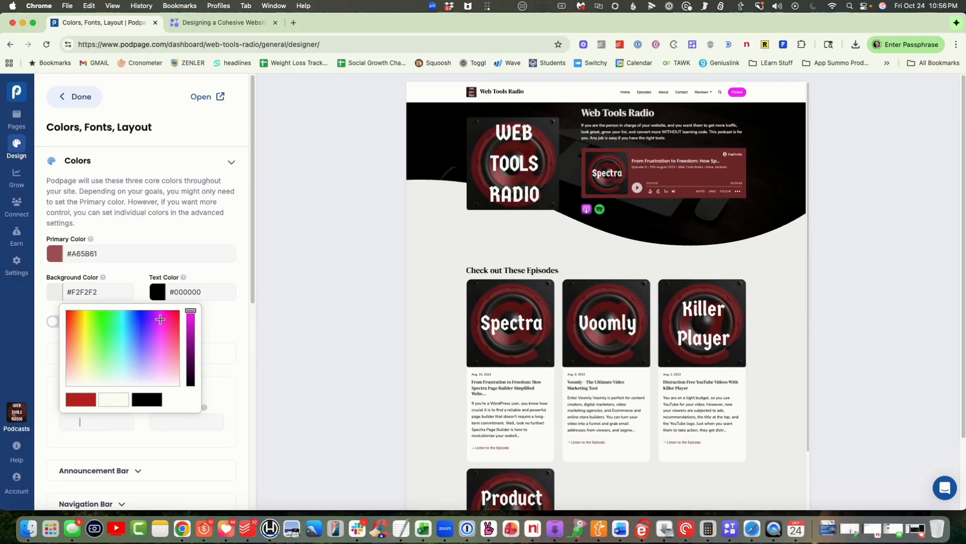
pyautogui.click(227, 372)
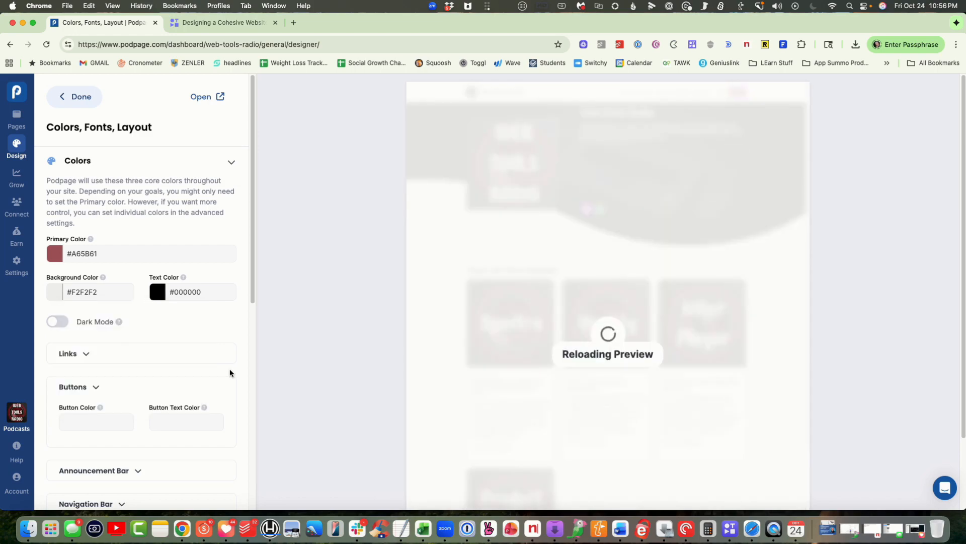
# Look through the Navigation Bar color options and save the Colors, Fonts, Layout settings.
pyautogui.scroll(-3, 229, 370)
pyautogui.click(121, 420)
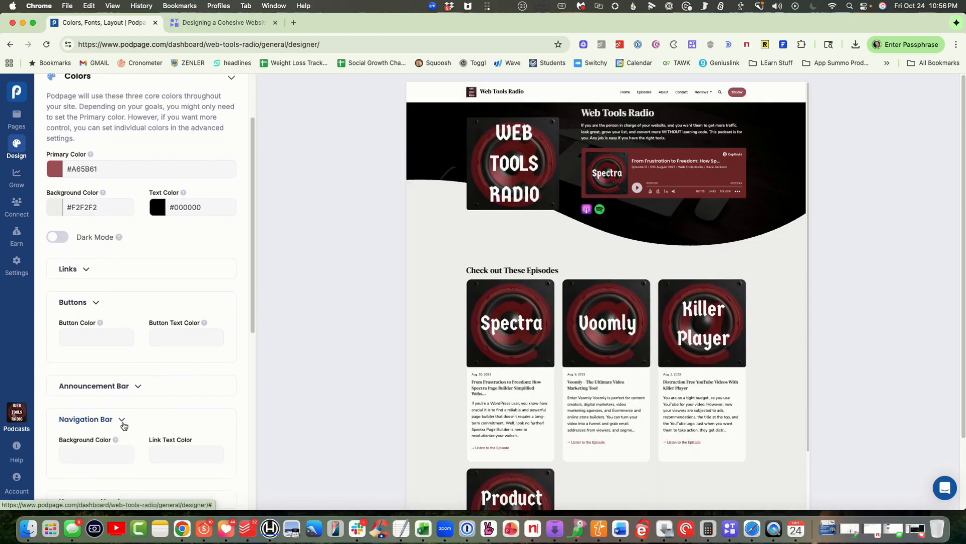
pyautogui.scroll(-1, 121, 409)
pyautogui.scroll(-1, 130, 415)
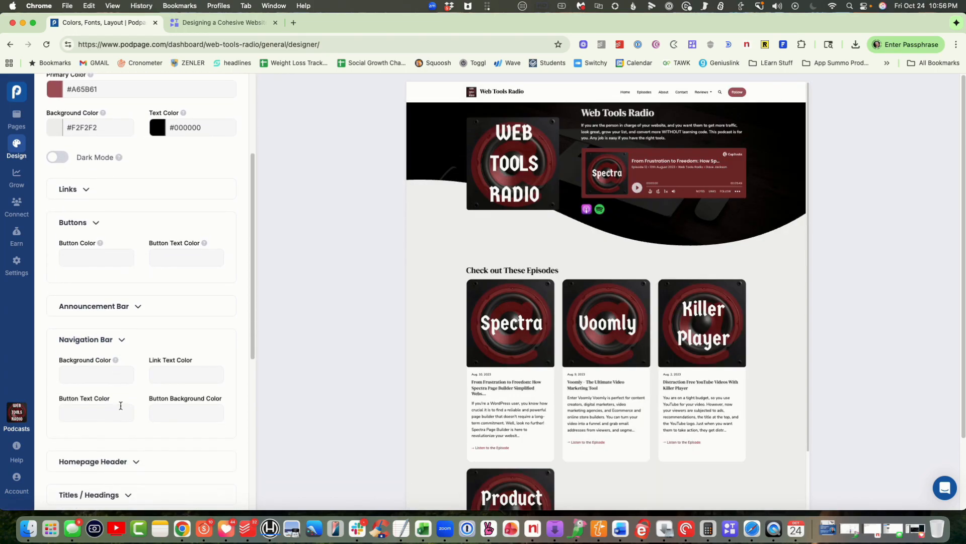
pyautogui.scroll(-8, 149, 388)
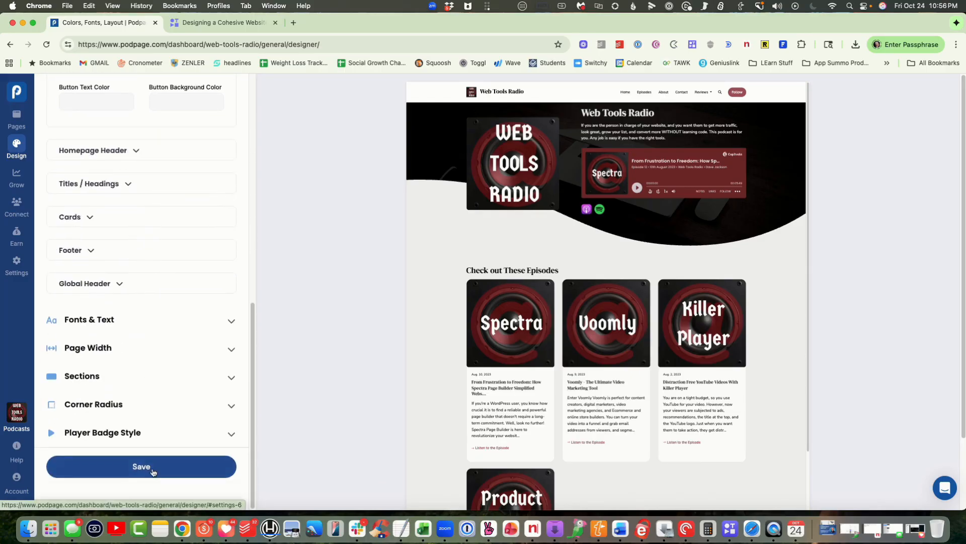
pyautogui.click(152, 467)
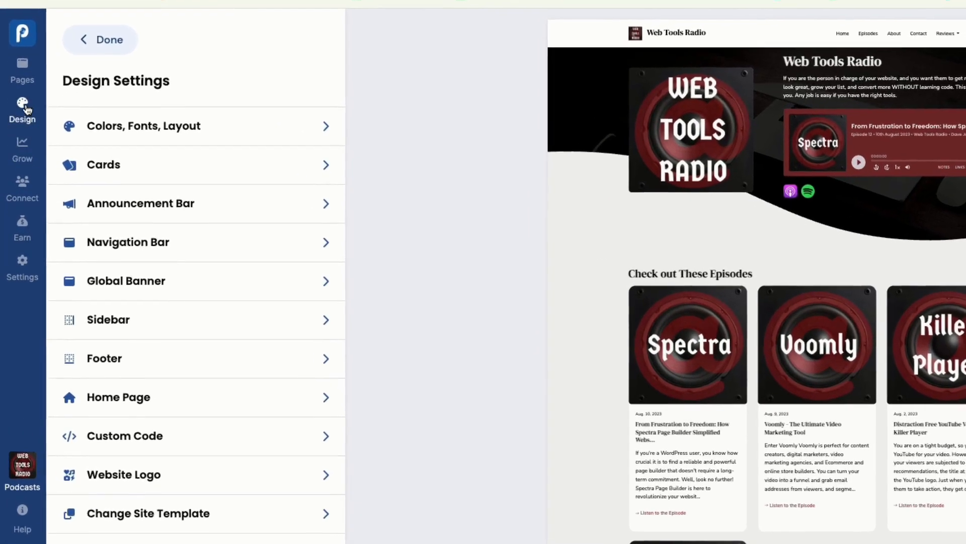
# Set the Navigation Bar Background style to Transparent in the Navigation Bar design settings and save.
pyautogui.click(19, 146)
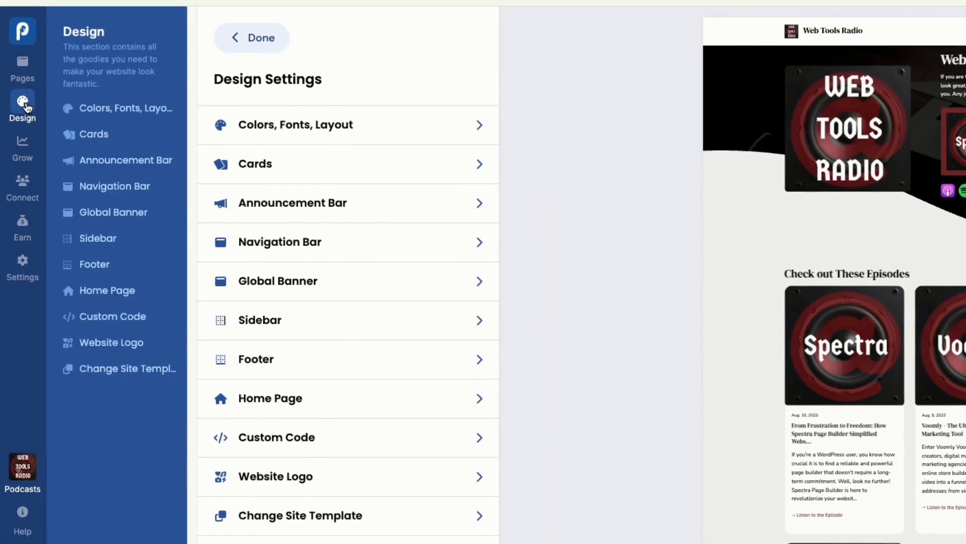
pyautogui.click(110, 186)
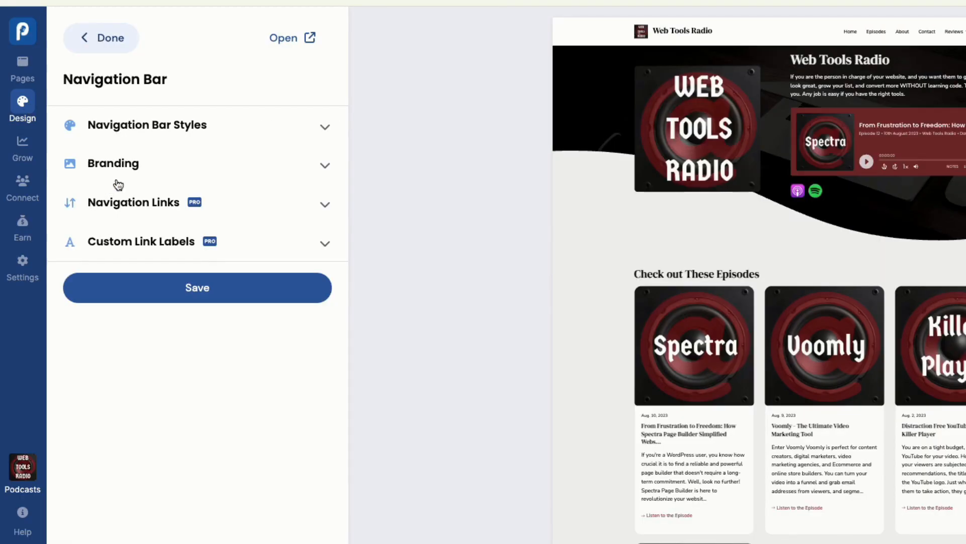
pyautogui.click(325, 130)
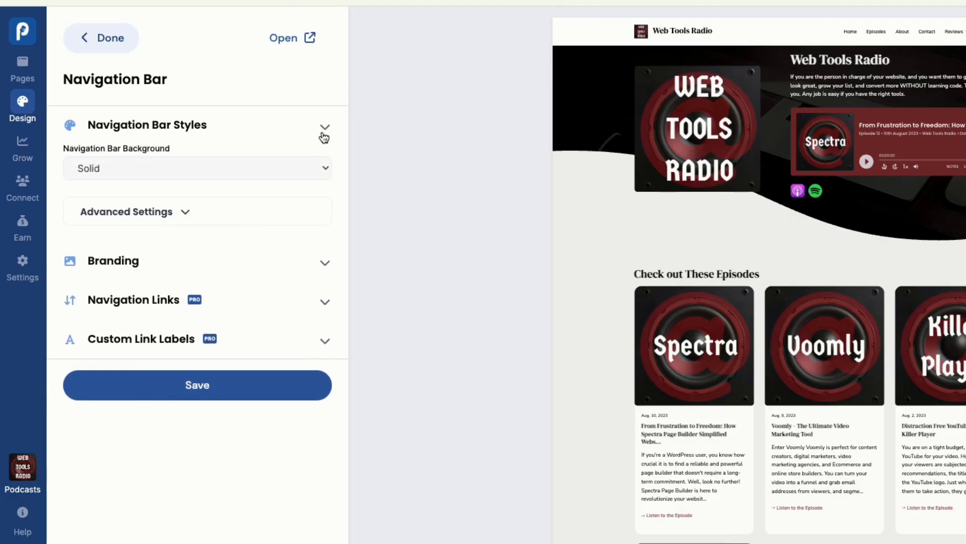
pyautogui.click(304, 170)
pyautogui.click(266, 182)
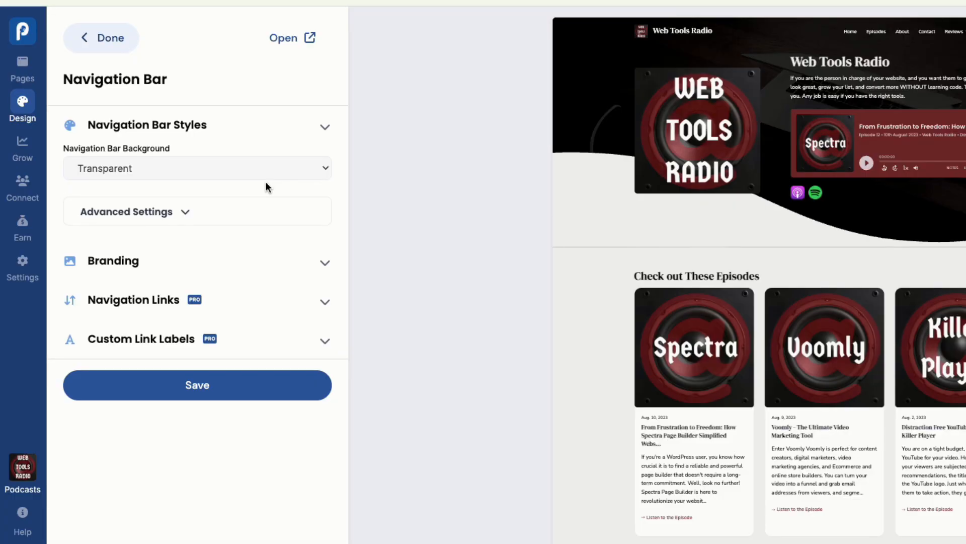
pyautogui.click(252, 391)
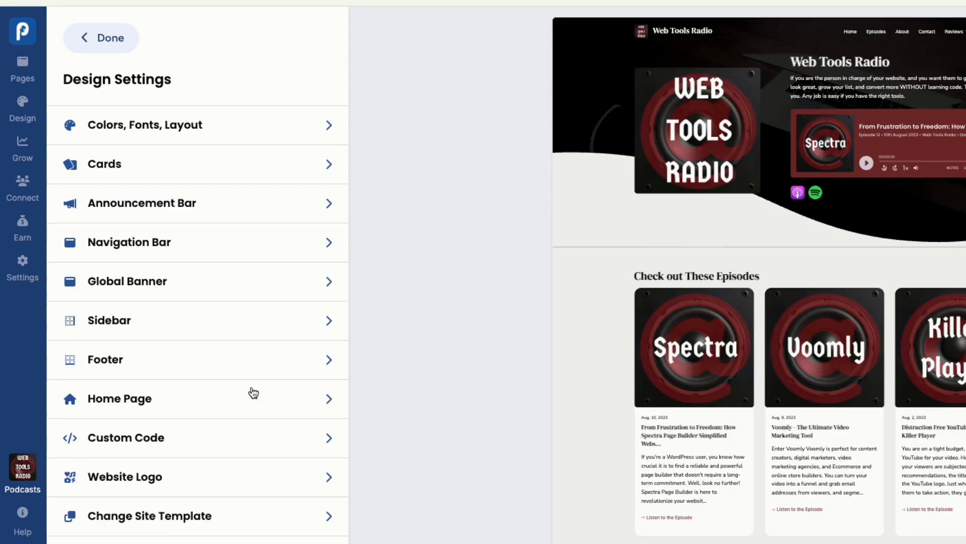
# Try Hide the Logo Area and Podcast Name Only as the navigation bar's branding, and switch back to Podcast Artwork and Name.
pyautogui.click(195, 244)
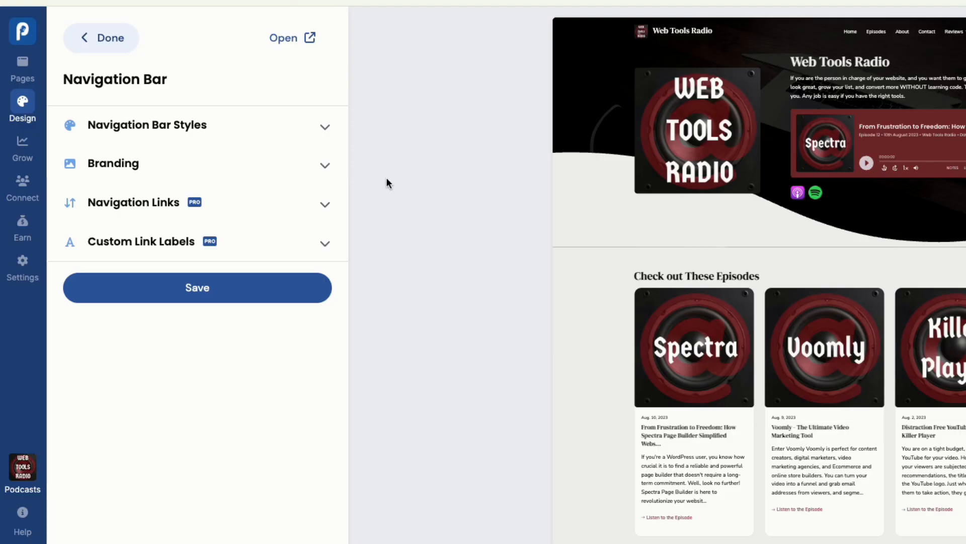
pyautogui.click(331, 174)
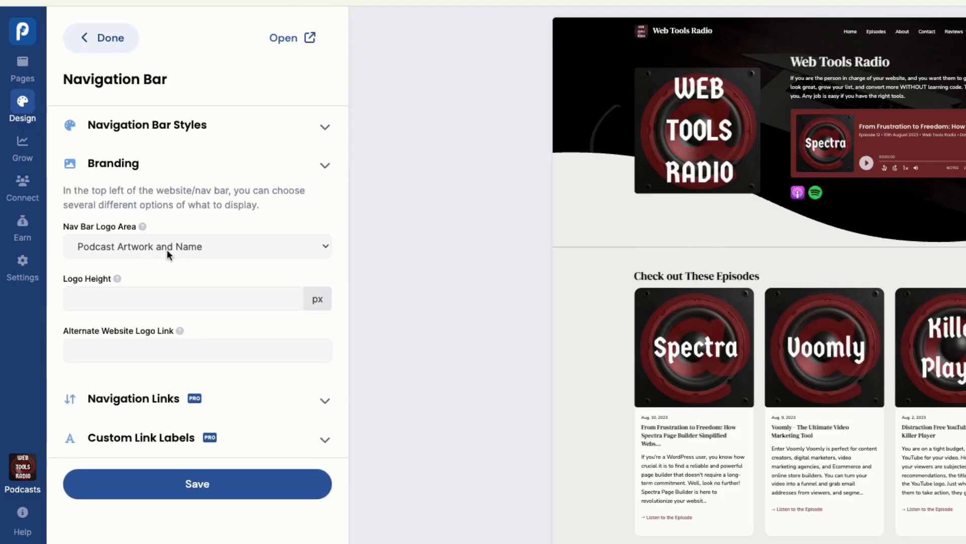
pyautogui.click(162, 248)
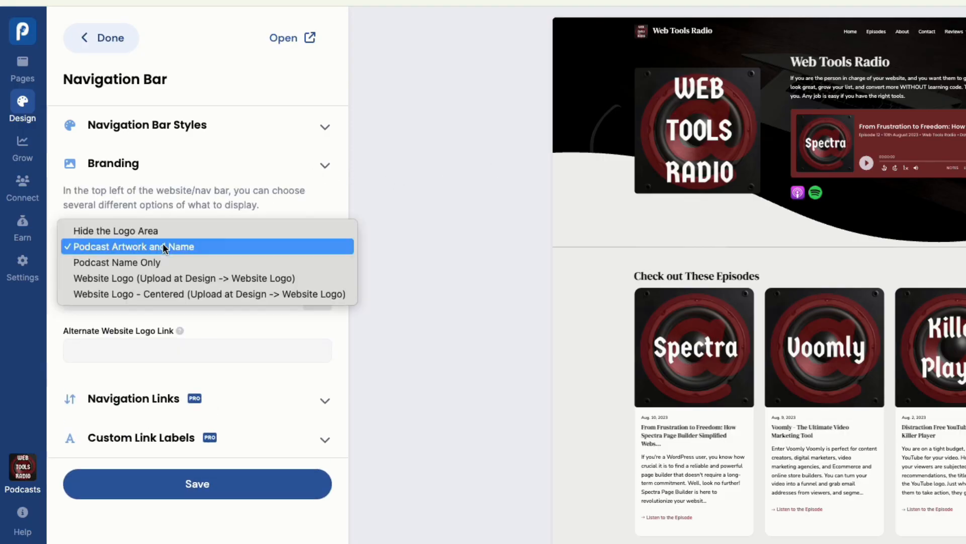
pyautogui.click(157, 231)
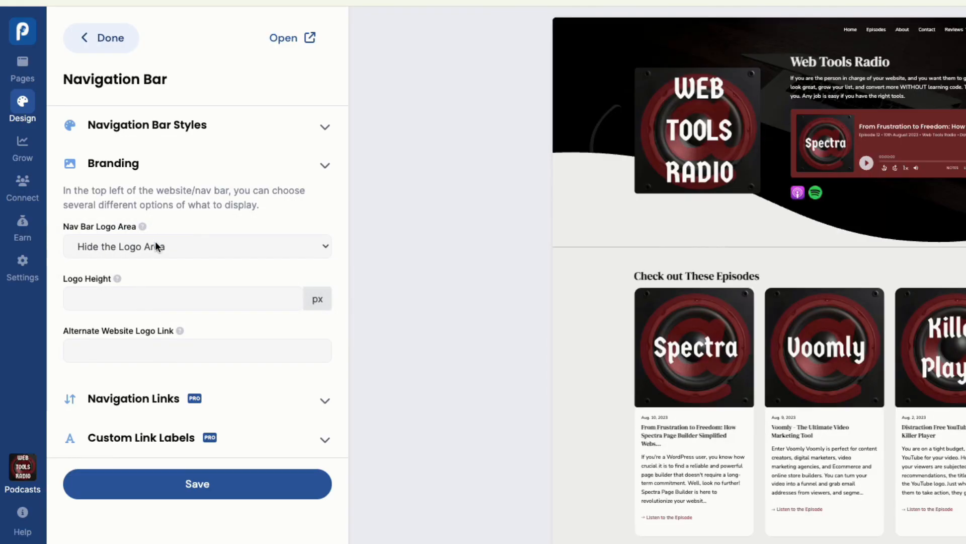
pyautogui.click(155, 240)
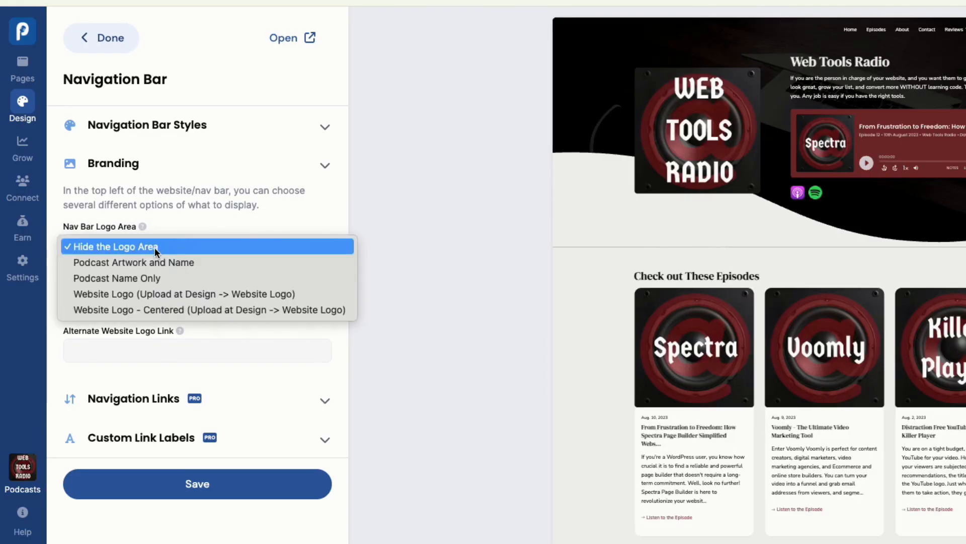
pyautogui.click(147, 274)
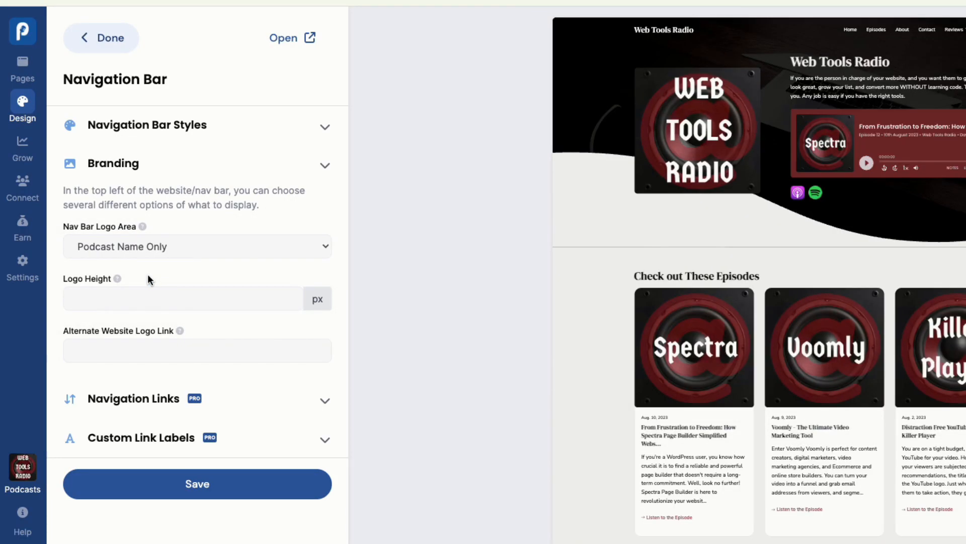
pyautogui.click(153, 246)
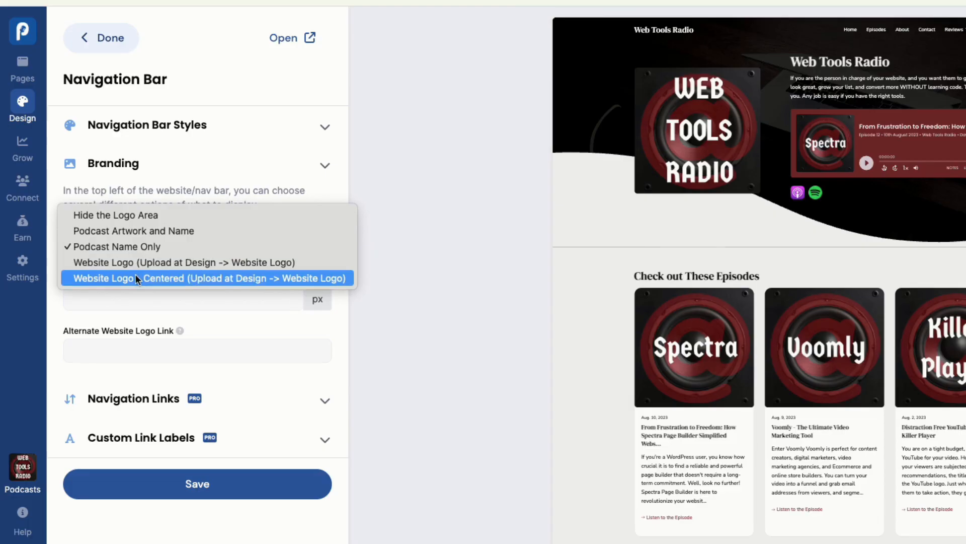
pyautogui.click(142, 232)
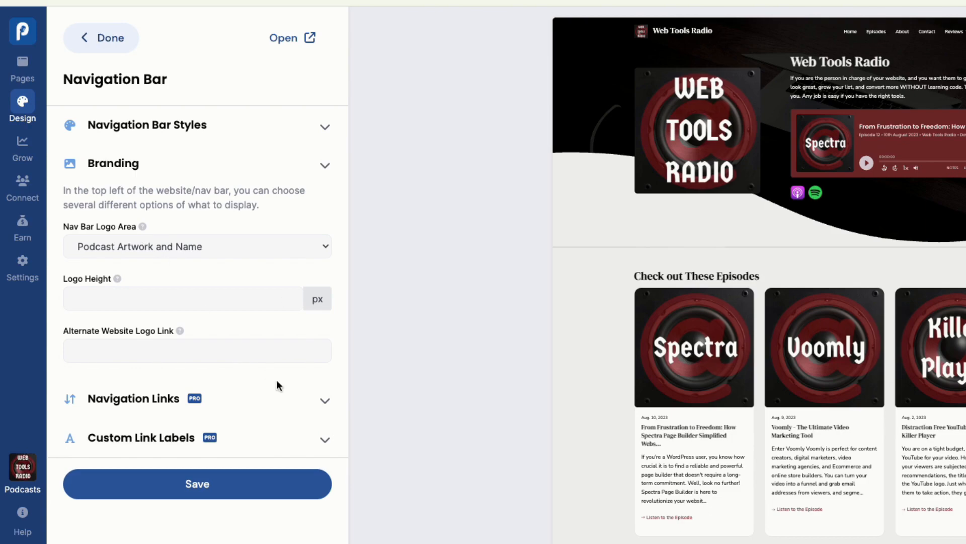
# Turn off the Reviews link in the Navigation Links and save the Navigation Bar settings.
pyautogui.click(322, 400)
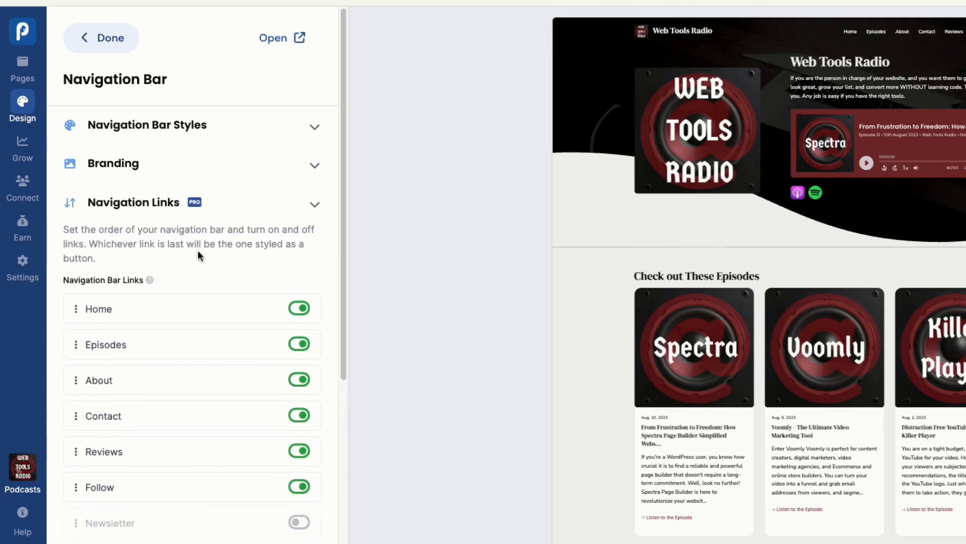
pyautogui.scroll(-3, 183, 240)
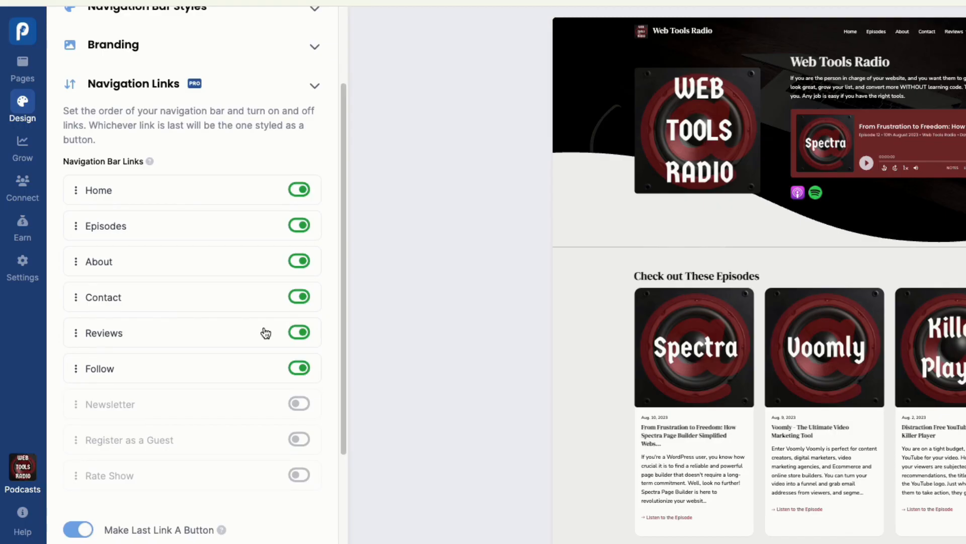
pyautogui.click(300, 332)
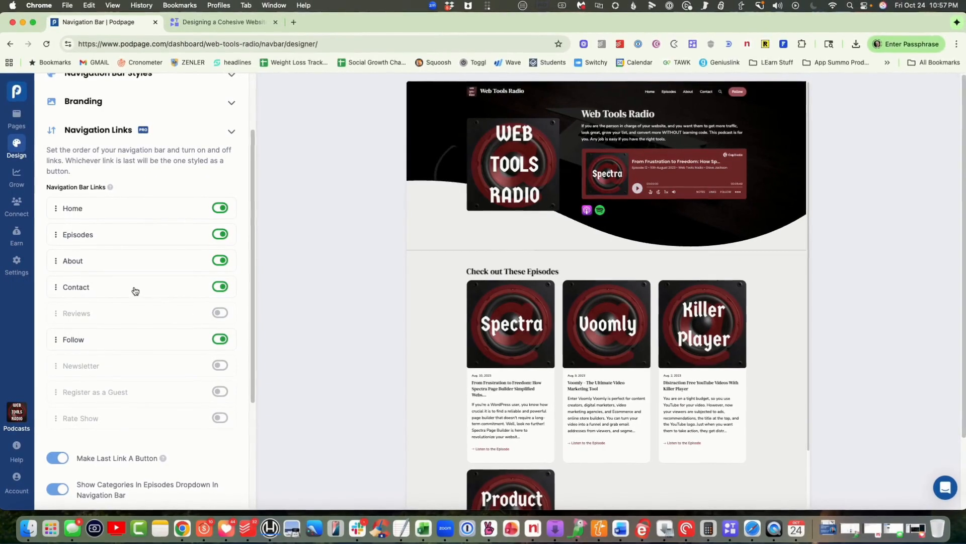
pyautogui.scroll(-3, 133, 291)
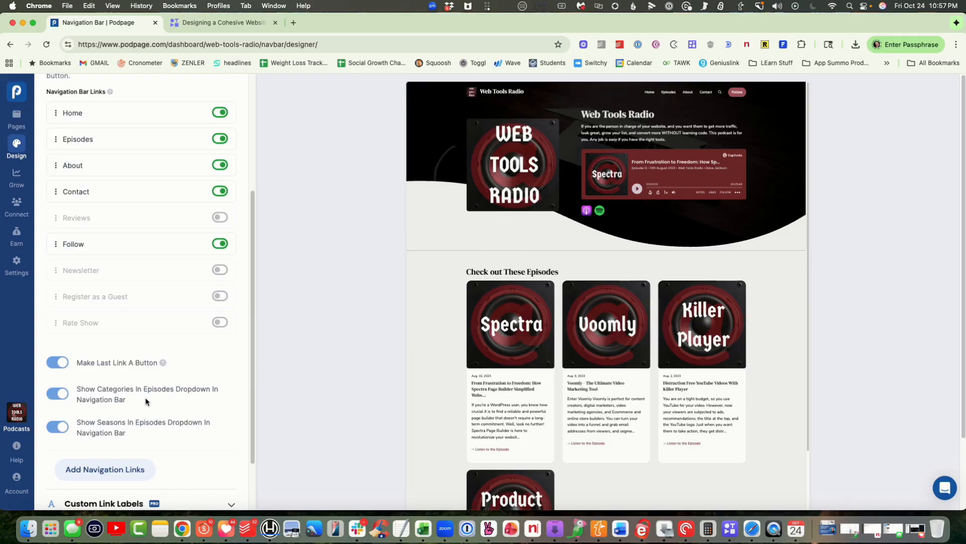
pyautogui.scroll(-3, 110, 436)
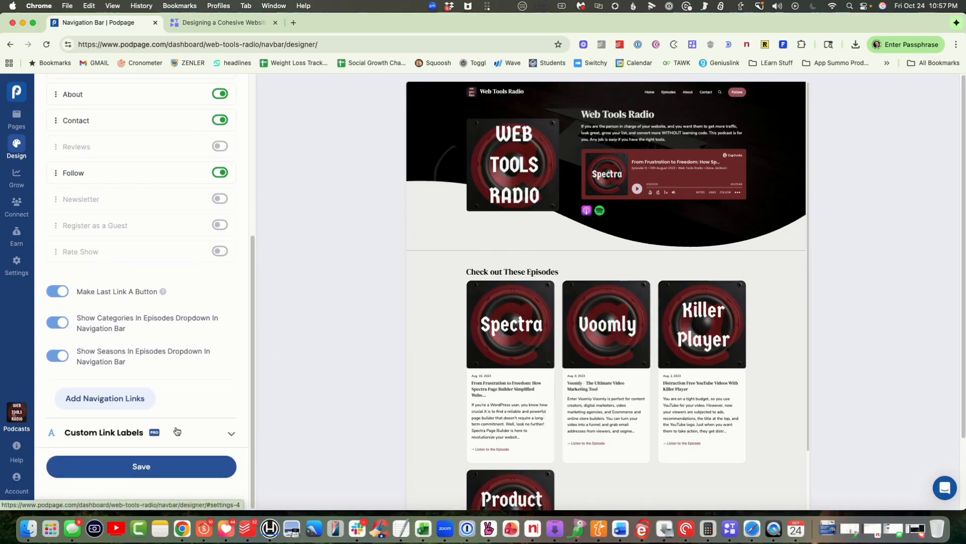
pyautogui.click(163, 464)
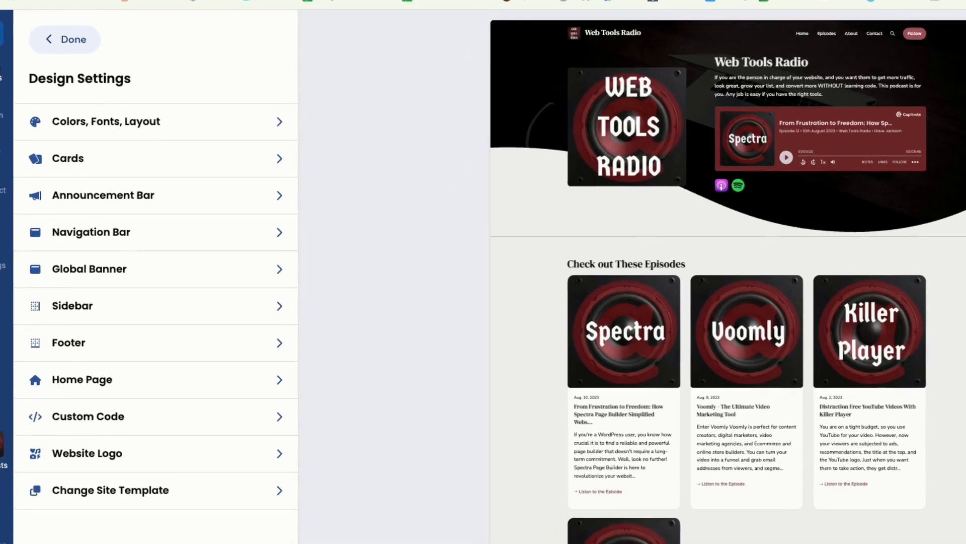
# Open the Home page's header for editing and set its bottom border style to Straight.
pyautogui.click(17, 117)
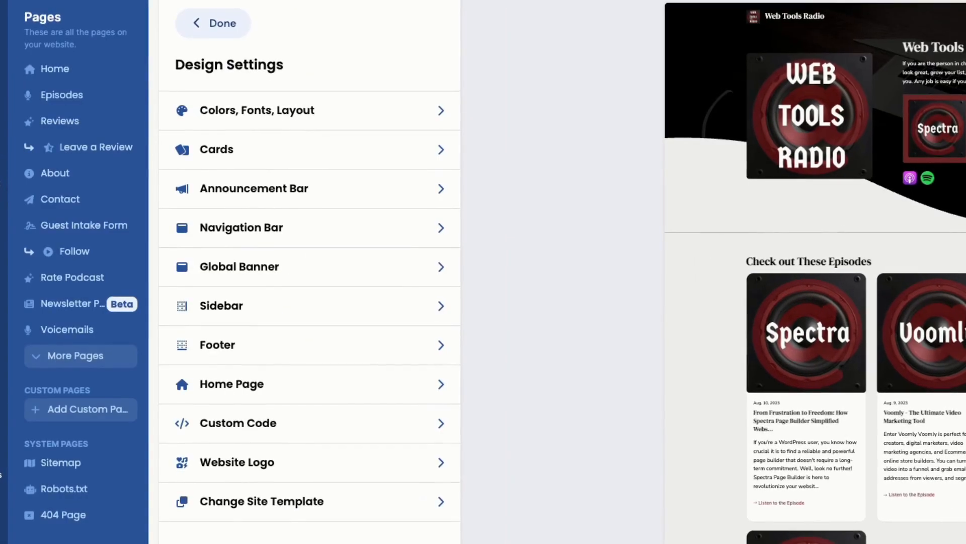
pyautogui.click(44, 67)
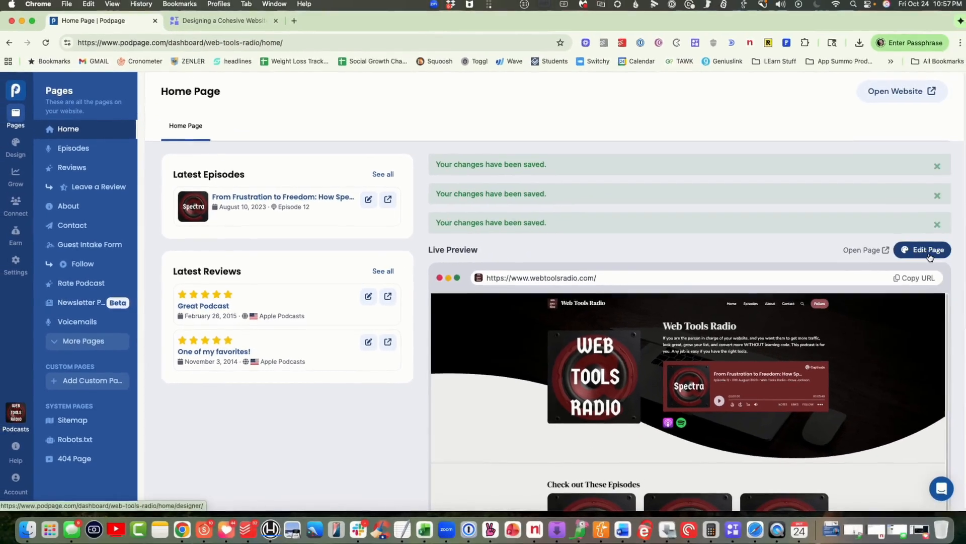
pyautogui.click(925, 251)
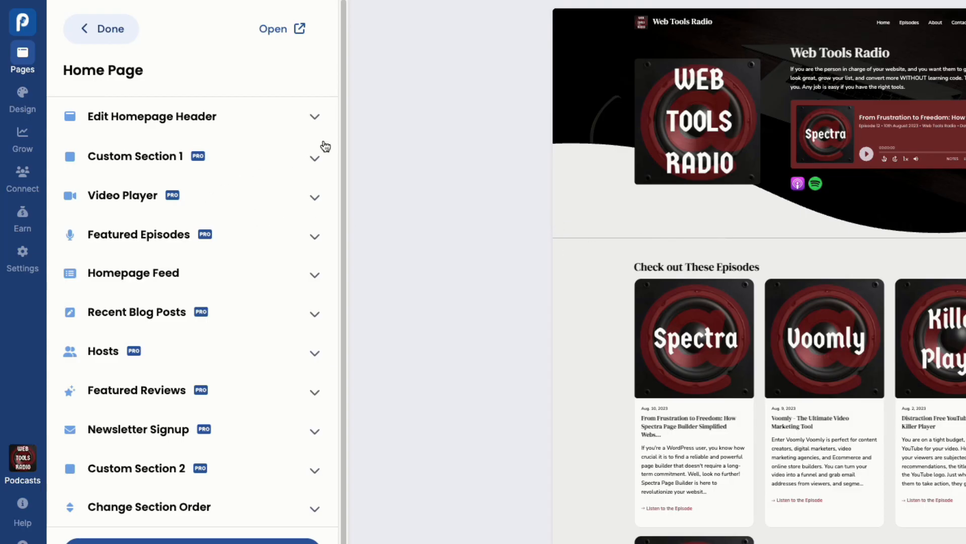
pyautogui.click(315, 121)
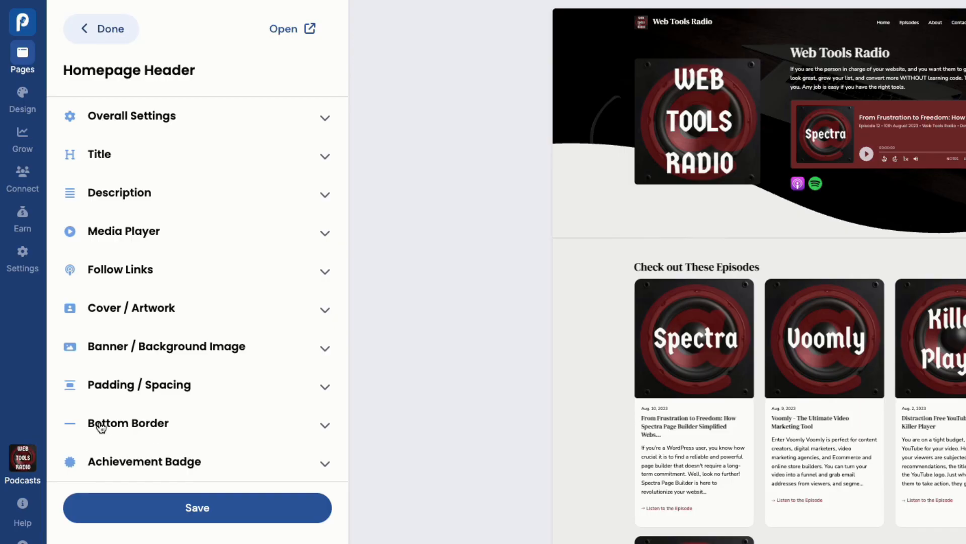
pyautogui.click(321, 427)
pyautogui.click(186, 467)
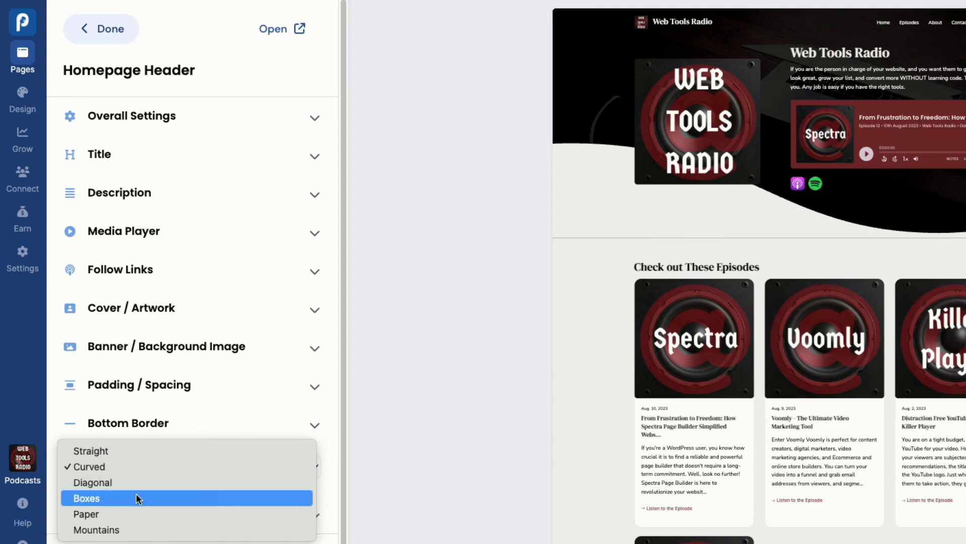
pyautogui.click(125, 450)
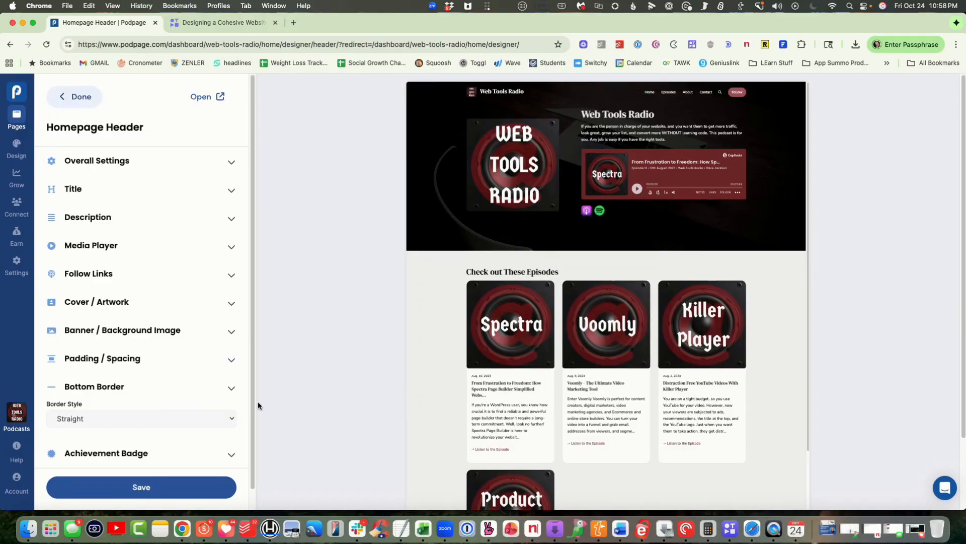
# Try a Header Tint Percentage of 25 in the advanced Banner / Background Image settings, and set it back to 85.
pyautogui.click(232, 333)
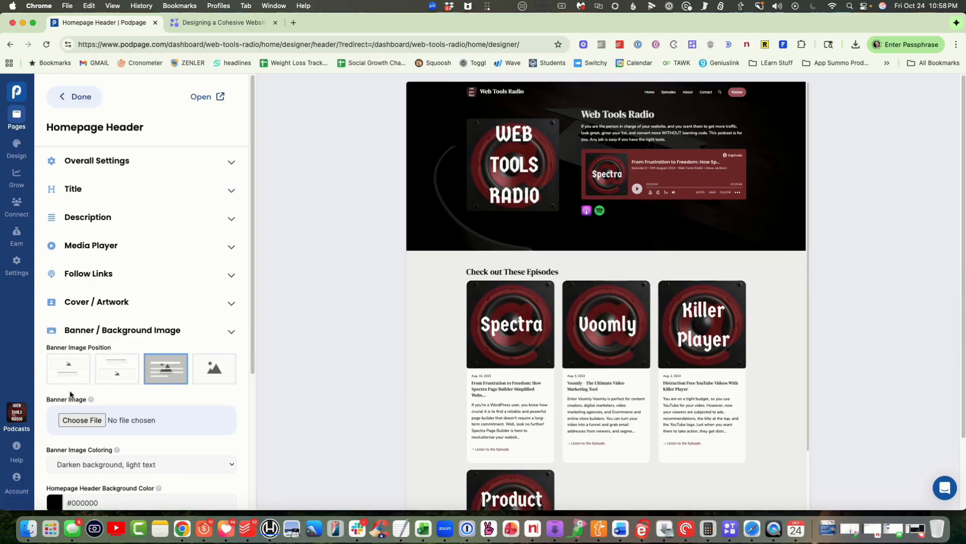
pyautogui.scroll(-4, 106, 405)
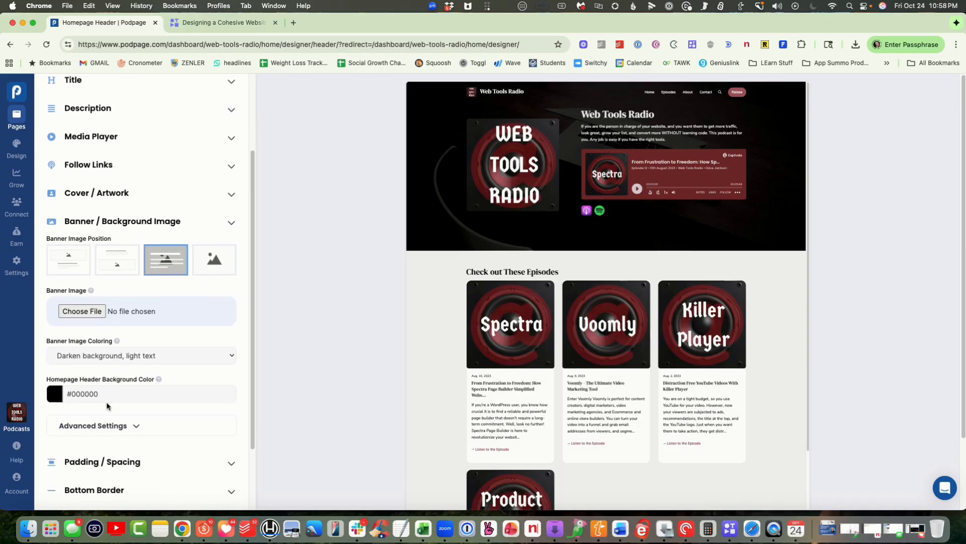
pyautogui.click(126, 426)
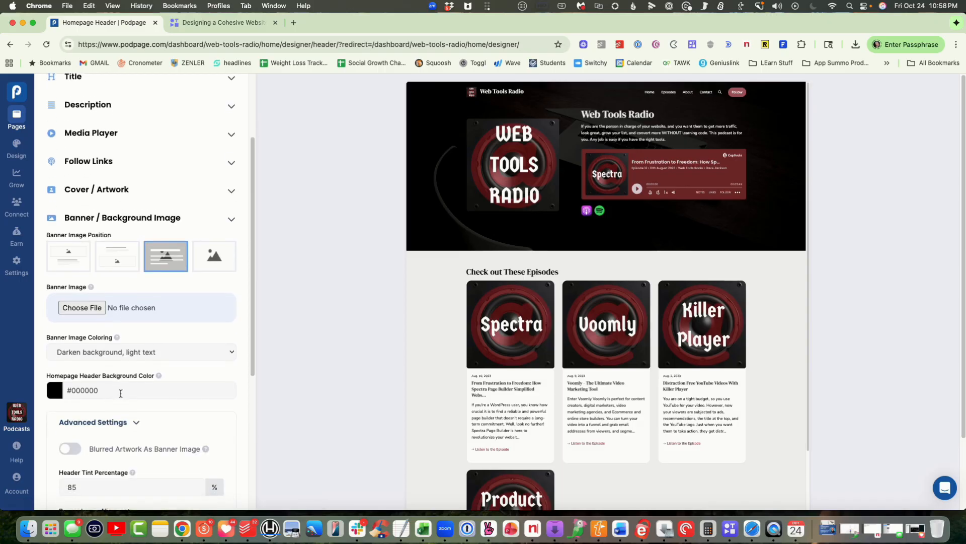
pyautogui.scroll(-4, 121, 393)
pyautogui.scroll(1, 121, 393)
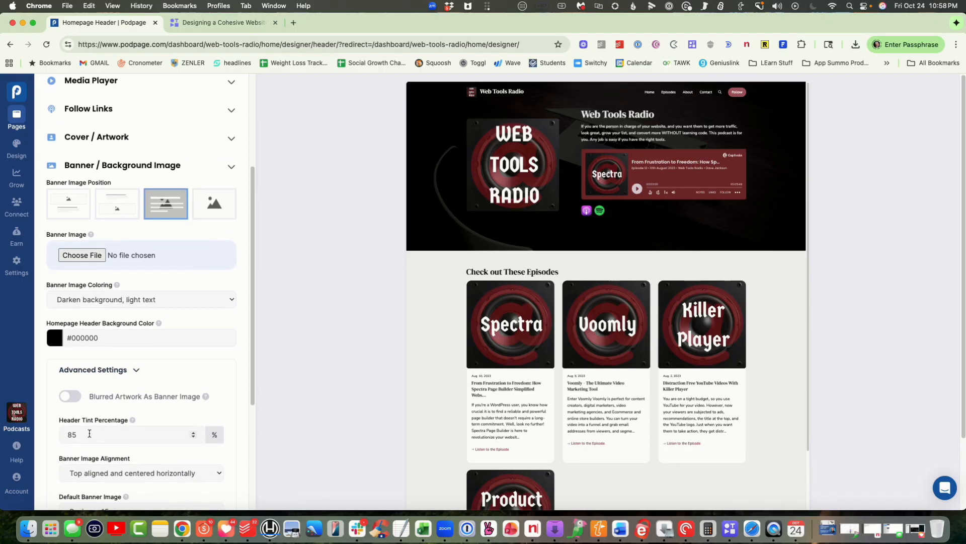
pyautogui.moveTo(89, 433); pyautogui.dragTo(57, 432)
pyautogui.write('2')
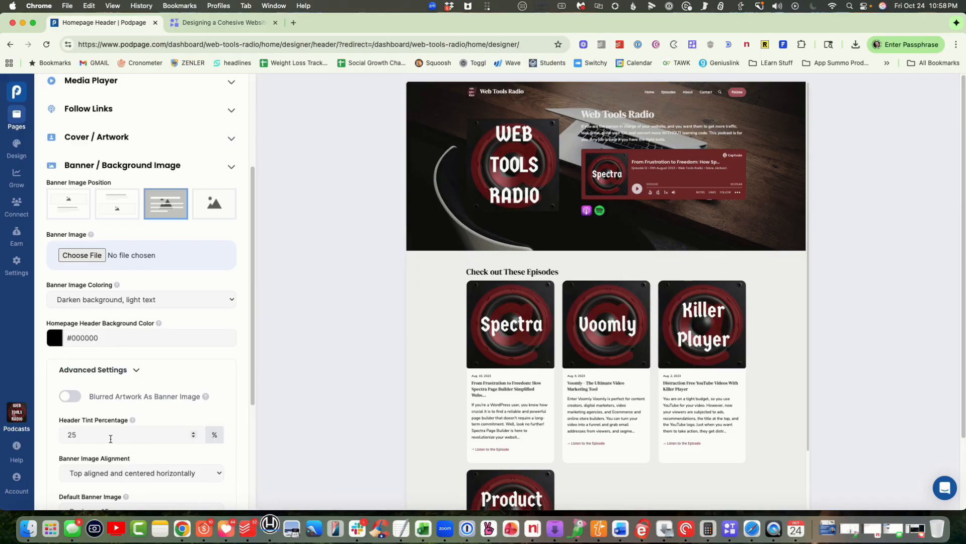
pyautogui.moveTo(103, 436); pyautogui.dragTo(57, 433)
pyautogui.write('85')
pyautogui.click(170, 382)
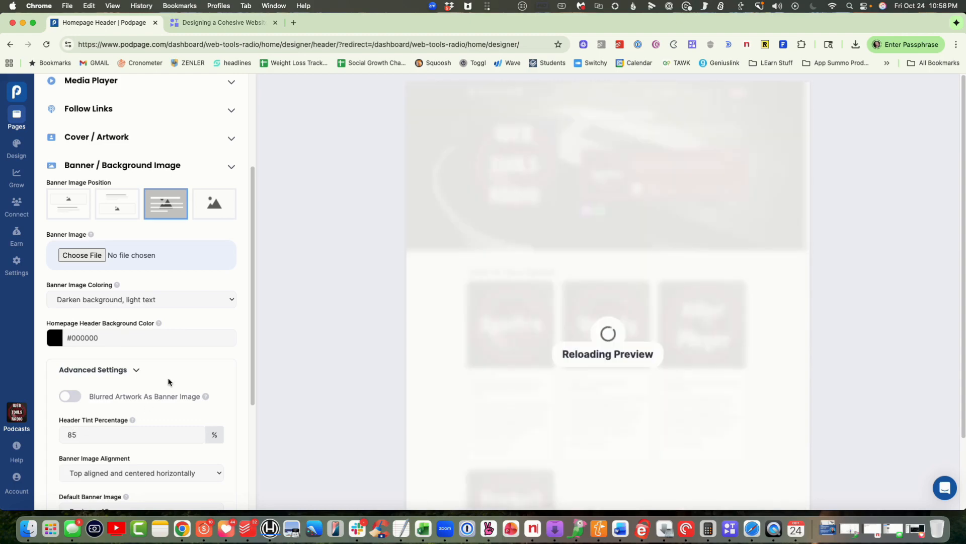
# Set the homepage header's Default Banner Image to No Banner Image.
pyautogui.scroll(-3, 170, 381)
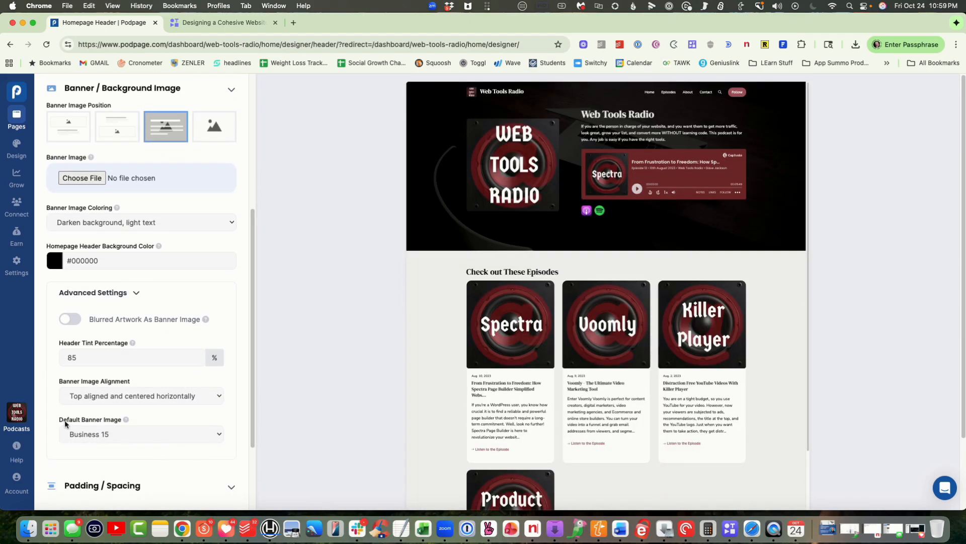
pyautogui.click(216, 434)
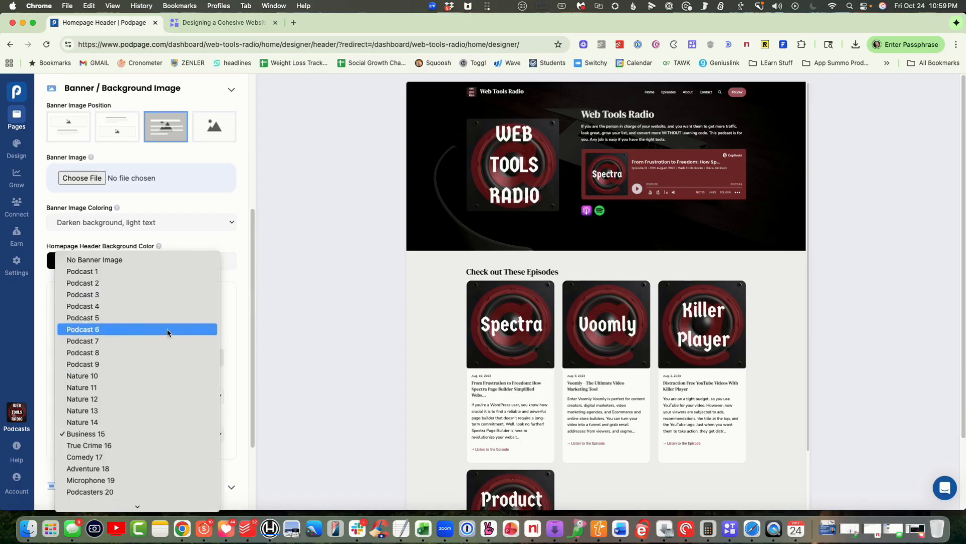
pyautogui.click(142, 259)
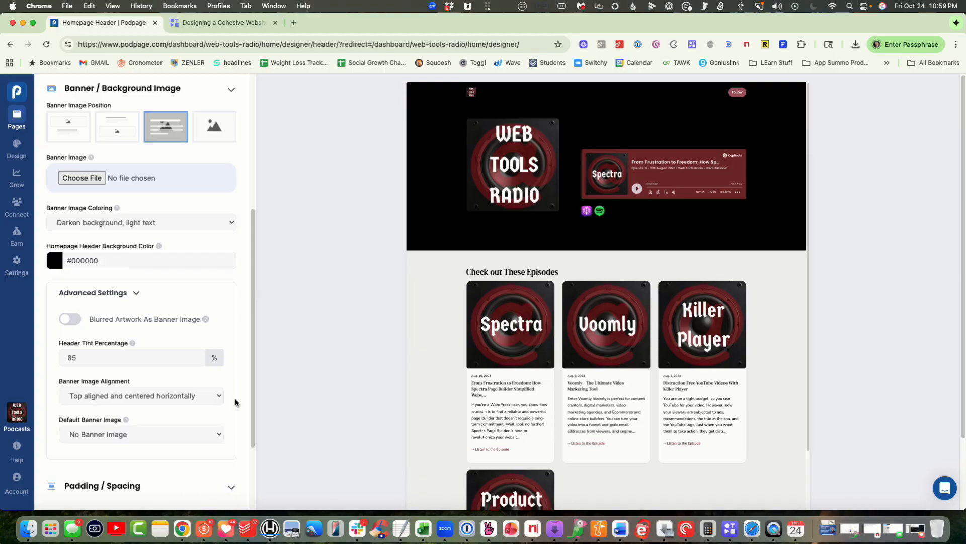
# Upload dark-red-banner.png from the eraseme folder, sorted by date modified, as the homepage header's Banner Image.
pyautogui.scroll(3, 235, 401)
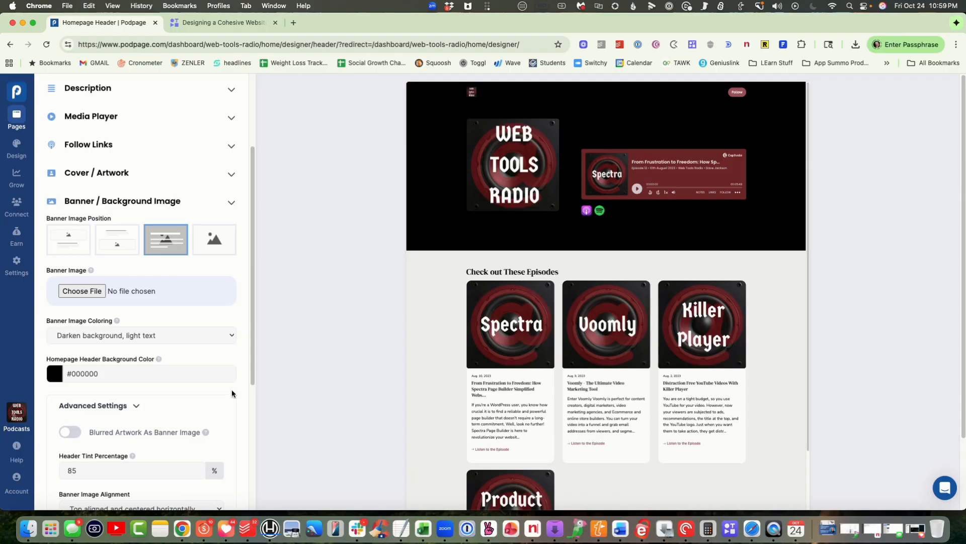
pyautogui.click(88, 292)
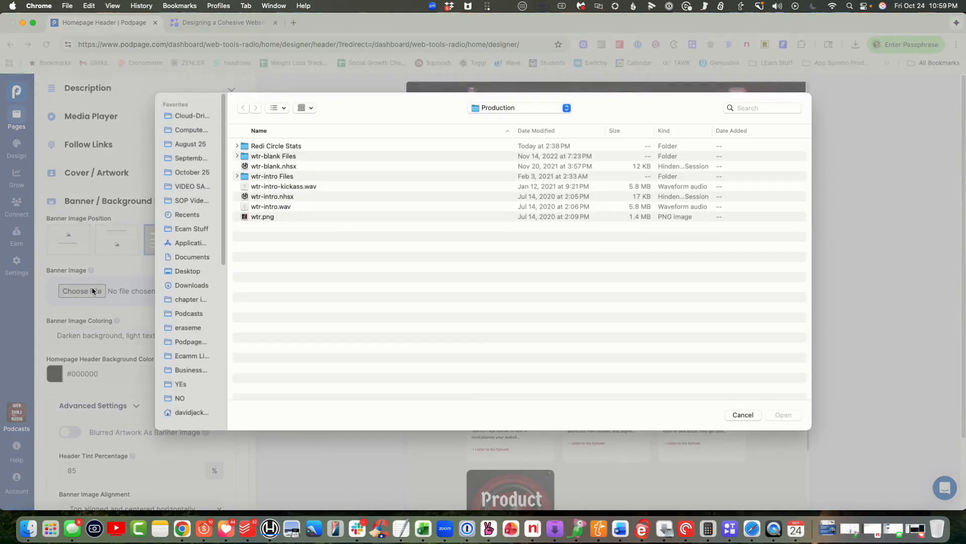
pyautogui.click(188, 328)
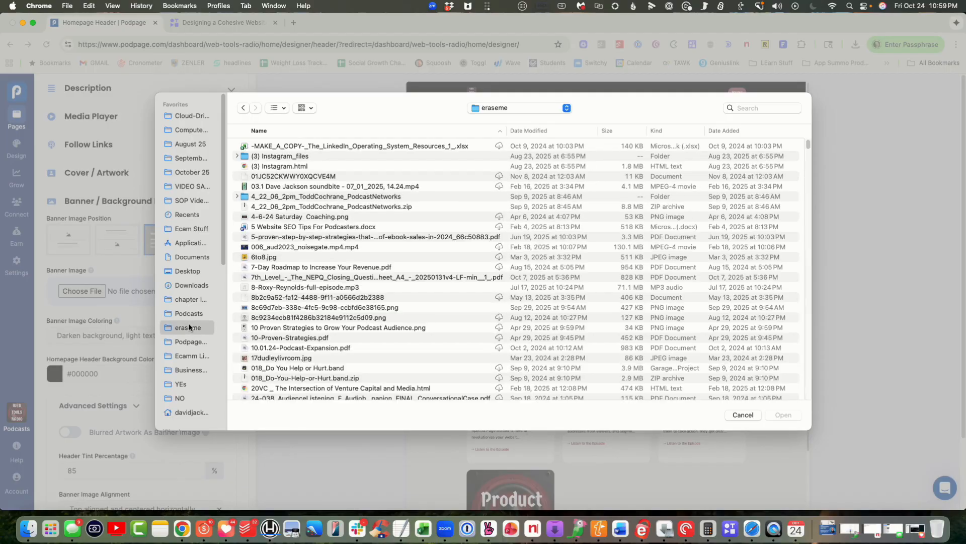
pyautogui.click(547, 130)
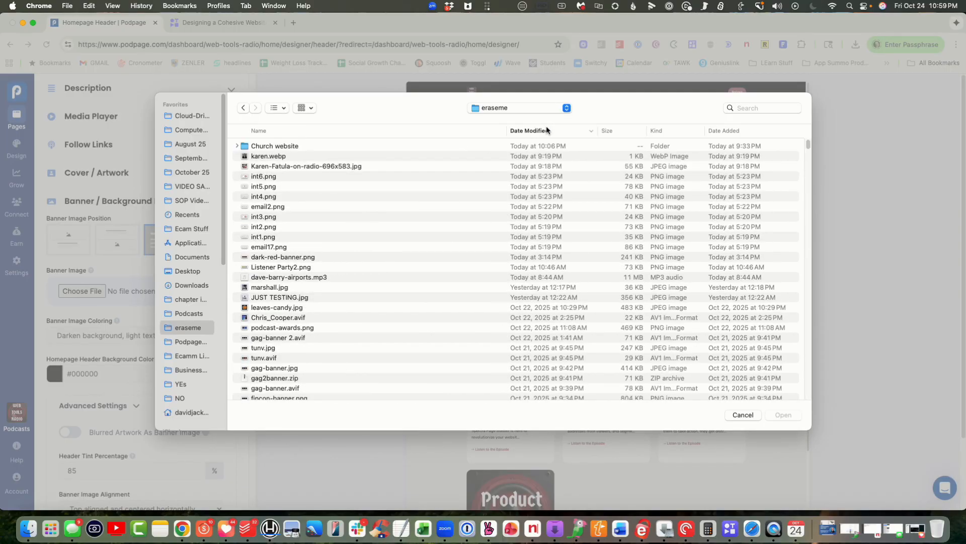
pyautogui.click(261, 258)
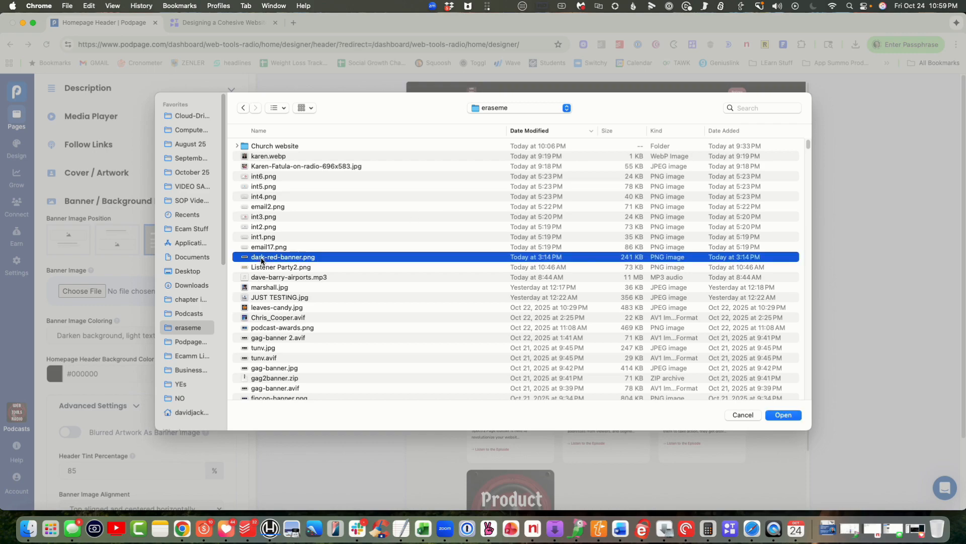
pyautogui.click(784, 415)
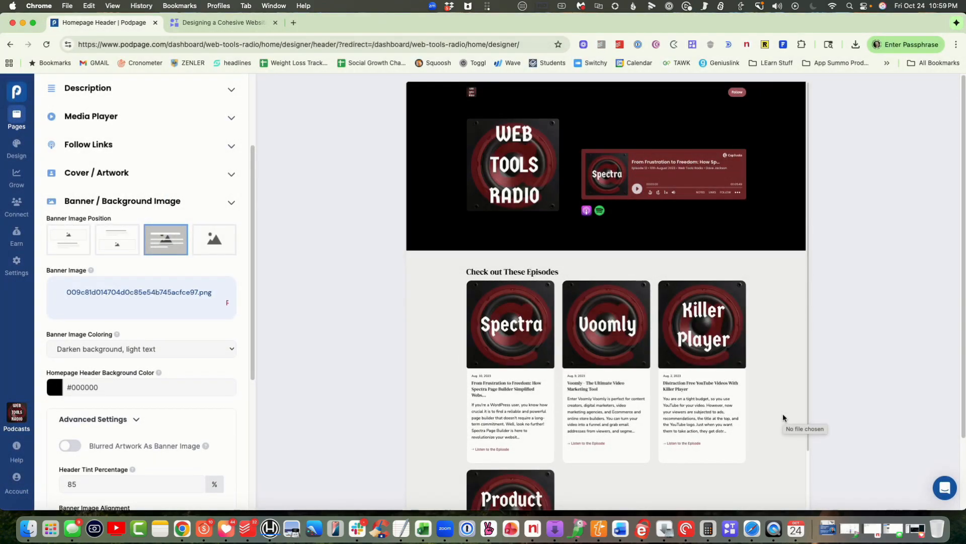
# Save the homepage header changes and reopen the header's Banner / Background Image settings.
pyautogui.scroll(-5, 219, 398)
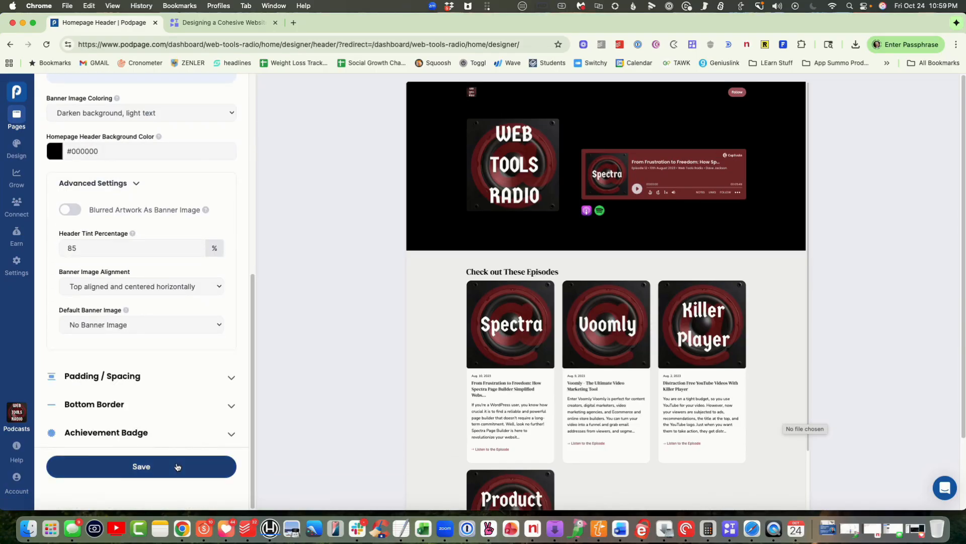
pyautogui.click(177, 466)
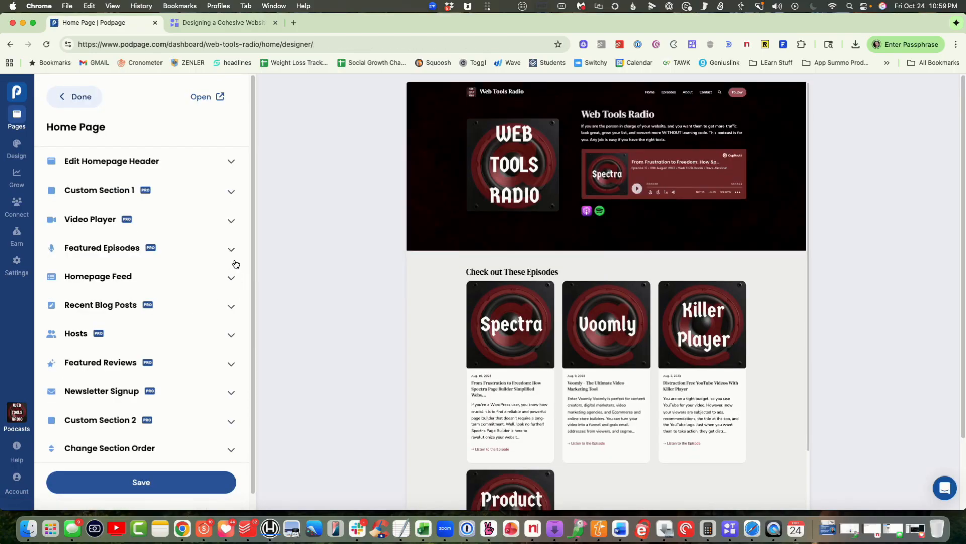
pyautogui.click(232, 164)
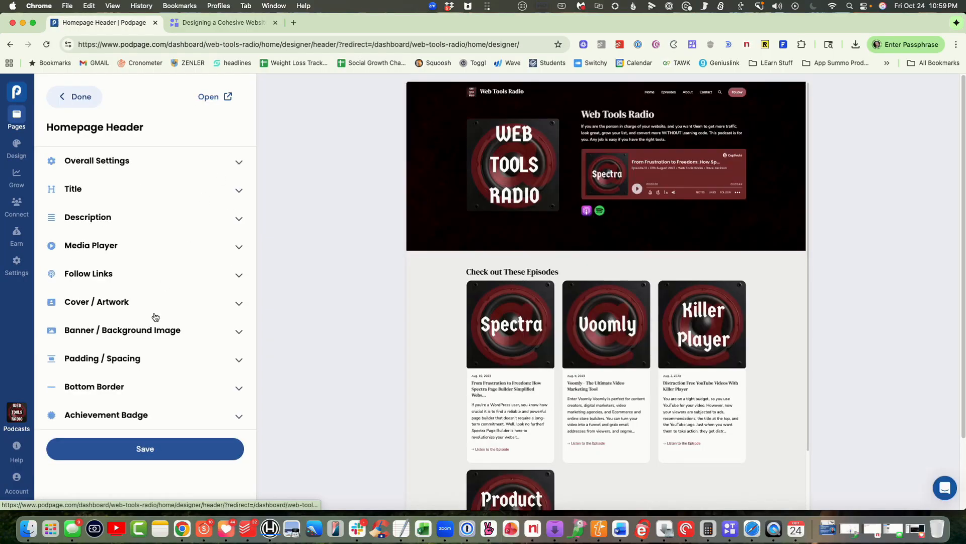
pyautogui.click(234, 332)
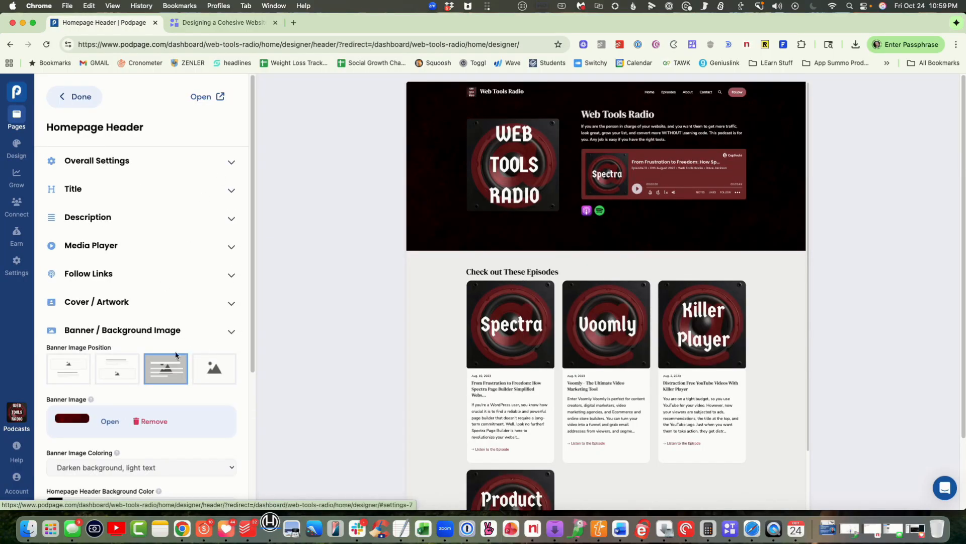
# Try a Header Tint Percentage of 25 in the banner's advanced settings, and set it to 50.
pyautogui.scroll(-3, 133, 372)
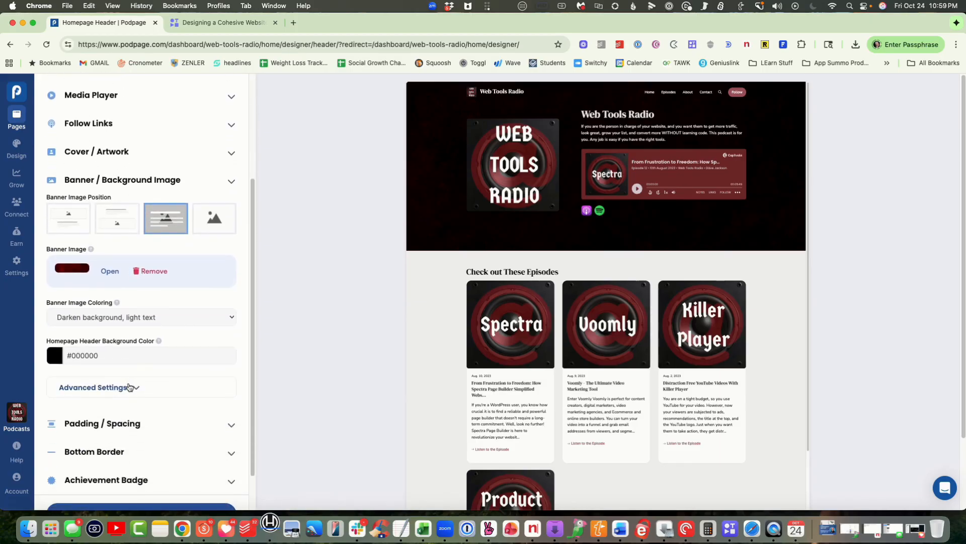
pyautogui.click(130, 386)
pyautogui.moveTo(102, 455); pyautogui.dragTo(60, 449)
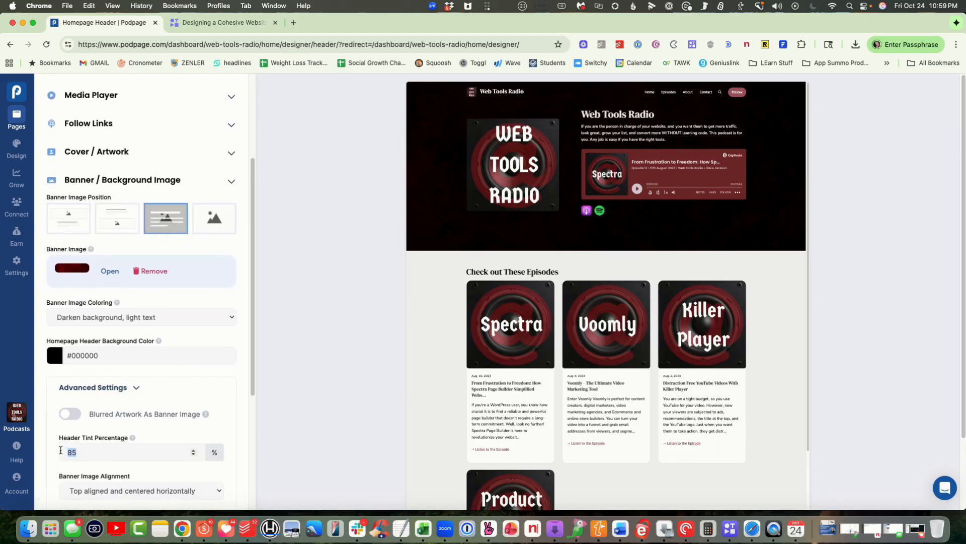
pyautogui.write('25')
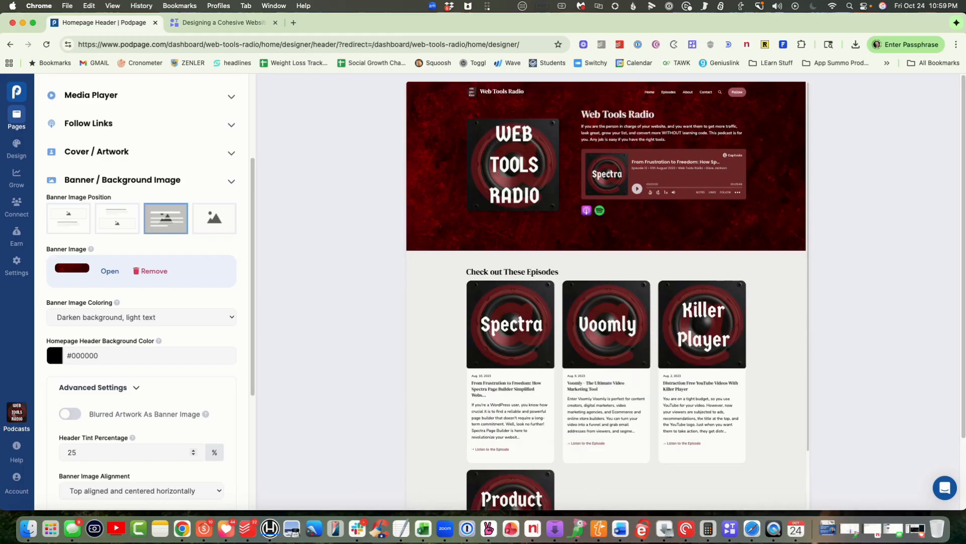
pyautogui.scroll(-1, 165, 383)
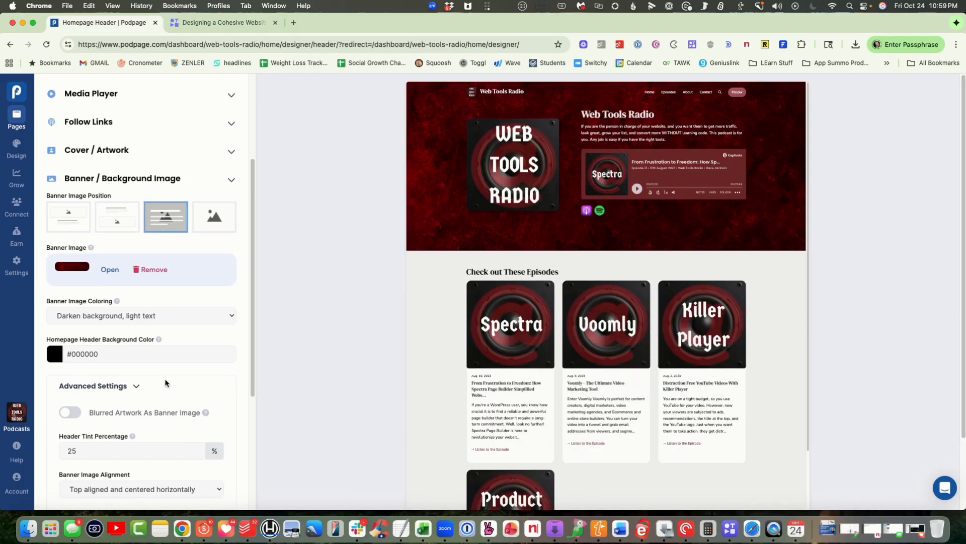
pyautogui.scroll(-1, 166, 383)
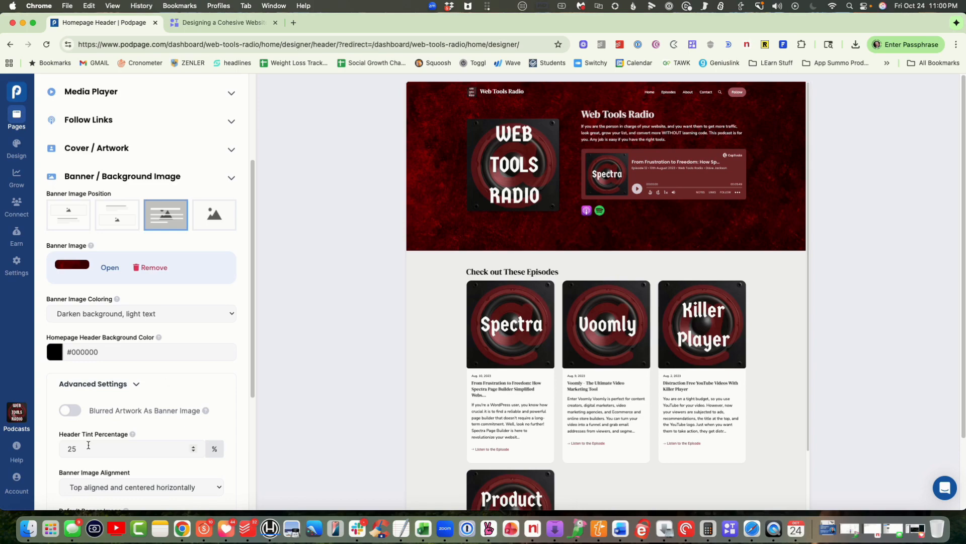
pyautogui.moveTo(71, 445); pyautogui.dragTo(60, 444)
pyautogui.write('5')
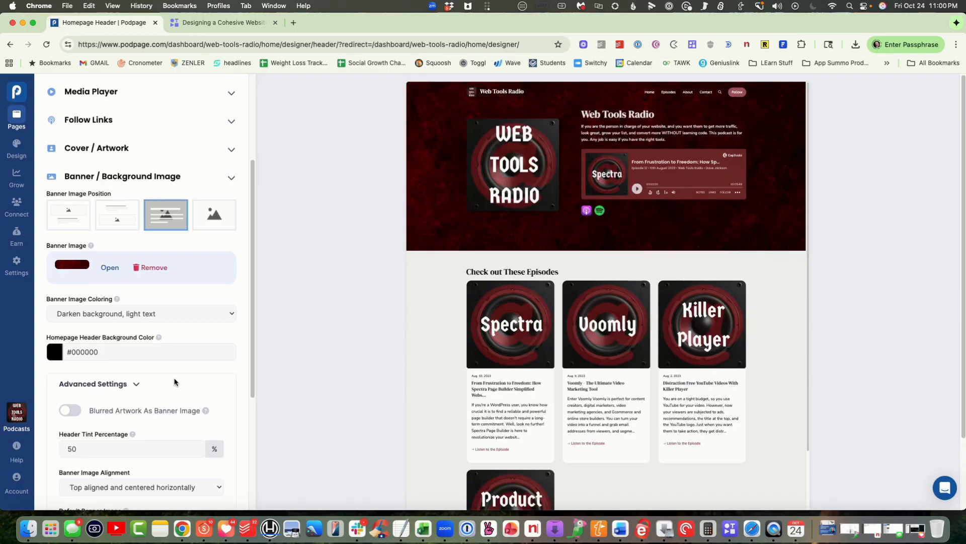
# Try the banner image above the content, below it and on its own, and return it to the position behind the text.
pyautogui.click(75, 217)
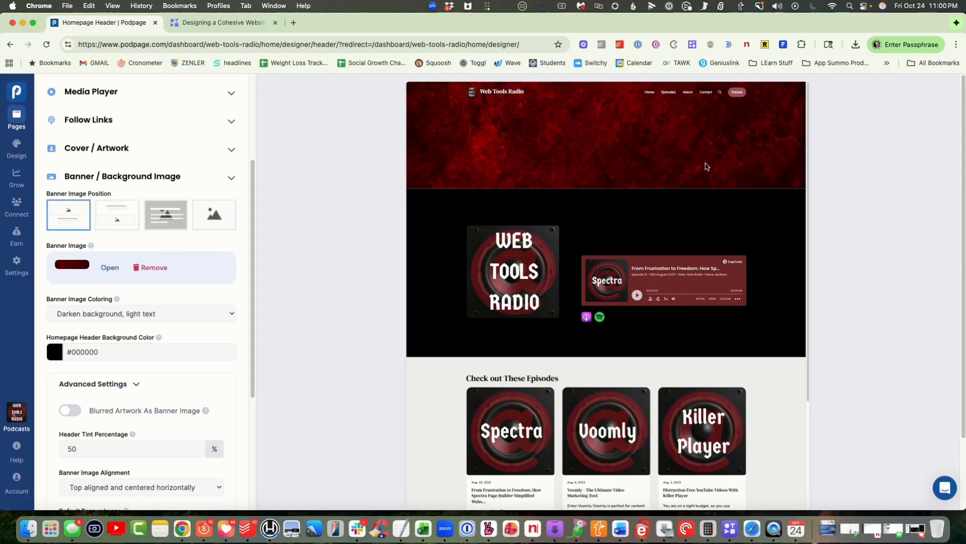
pyautogui.click(110, 216)
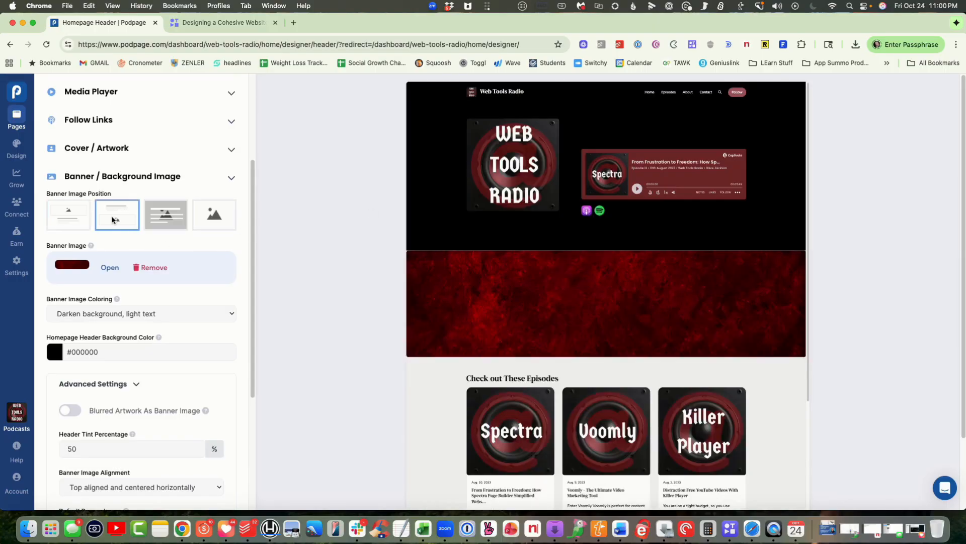
pyautogui.click(157, 217)
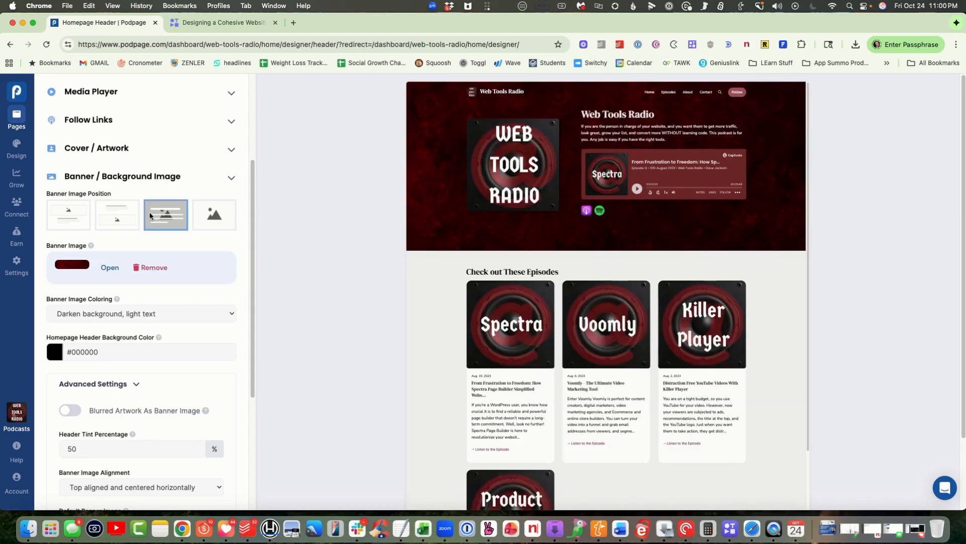
pyautogui.click(217, 218)
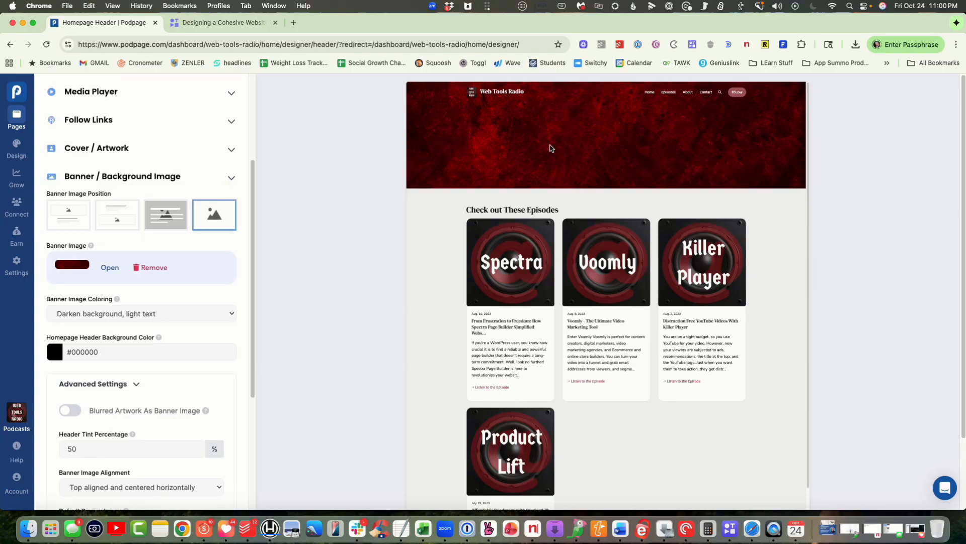
pyautogui.click(165, 223)
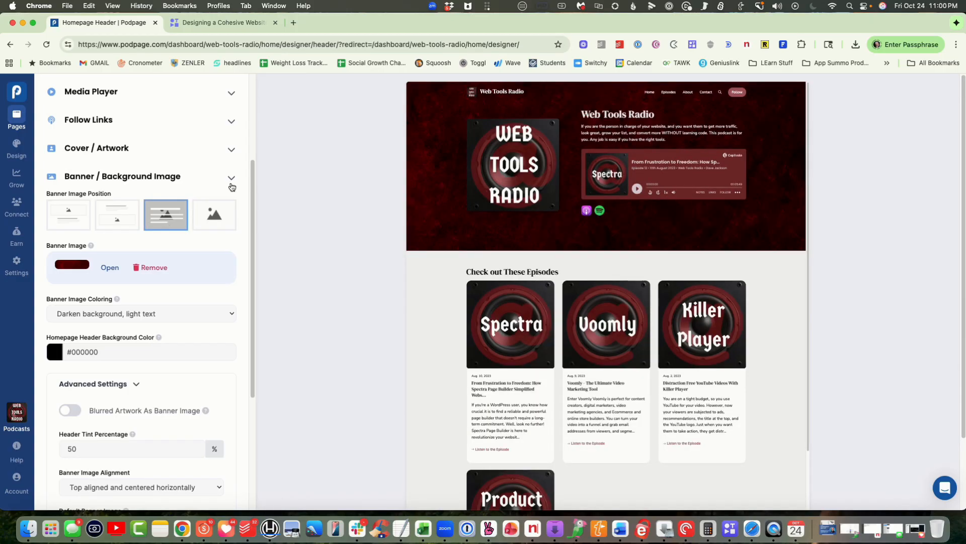
pyautogui.click(232, 182)
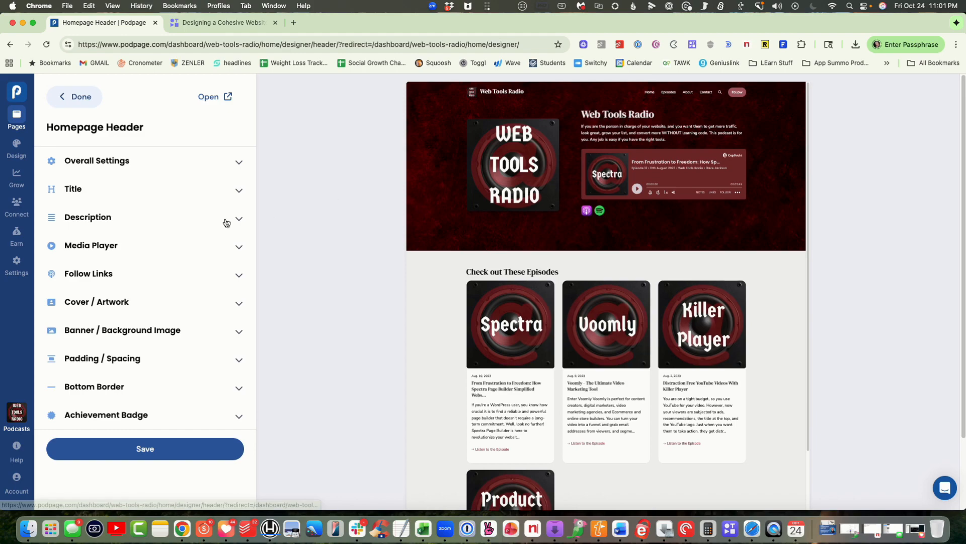
# Set the homepage header title's Custom Text to "Tips and Tools For Online Creators".
pyautogui.click(236, 195)
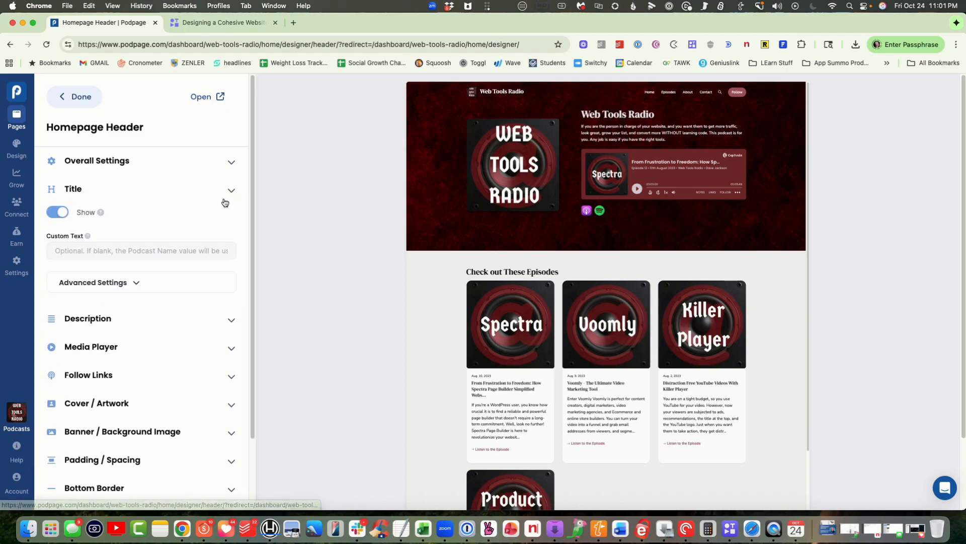
pyautogui.click(141, 247)
pyautogui.write('Tip')
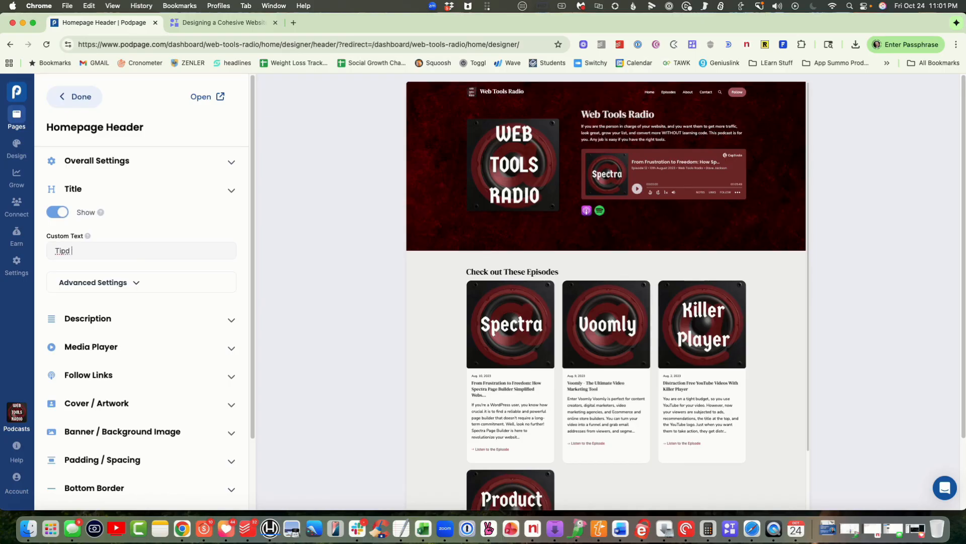
pyautogui.write('s and Tools For Online Creators')
pyautogui.press('Tab')
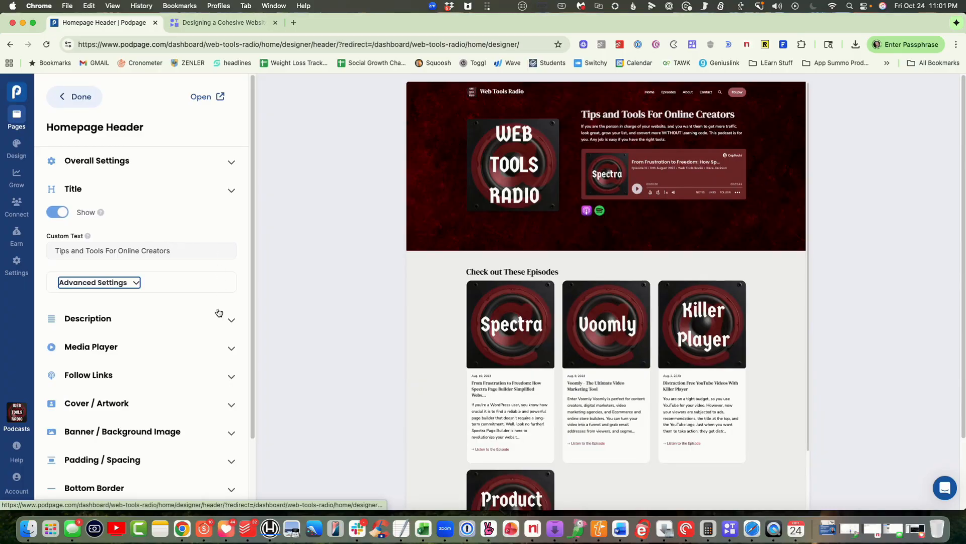
# Set the header's Media Player to "Show a button to play the episode" and the imported episode to "Don't Show an Episode".
pyautogui.click(232, 318)
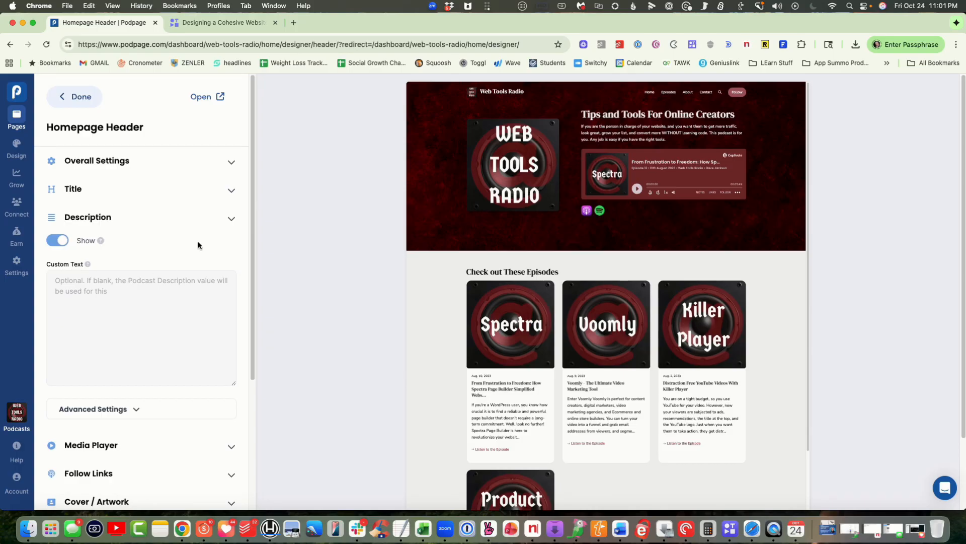
pyautogui.click(232, 219)
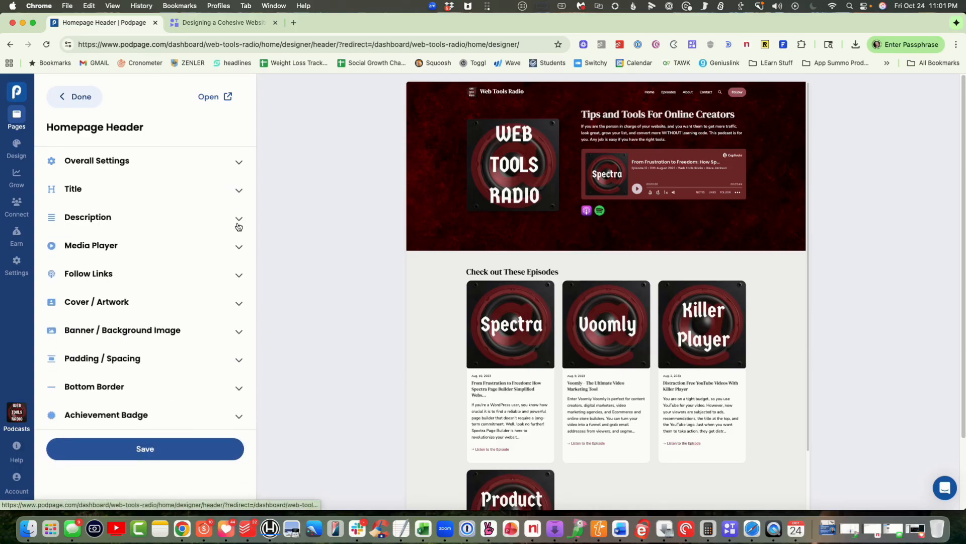
pyautogui.click(235, 248)
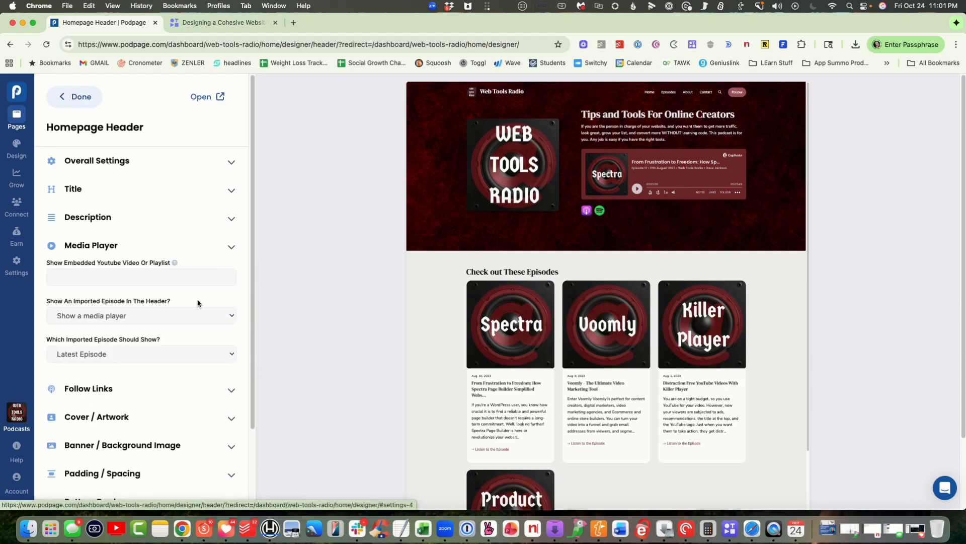
pyautogui.click(149, 321)
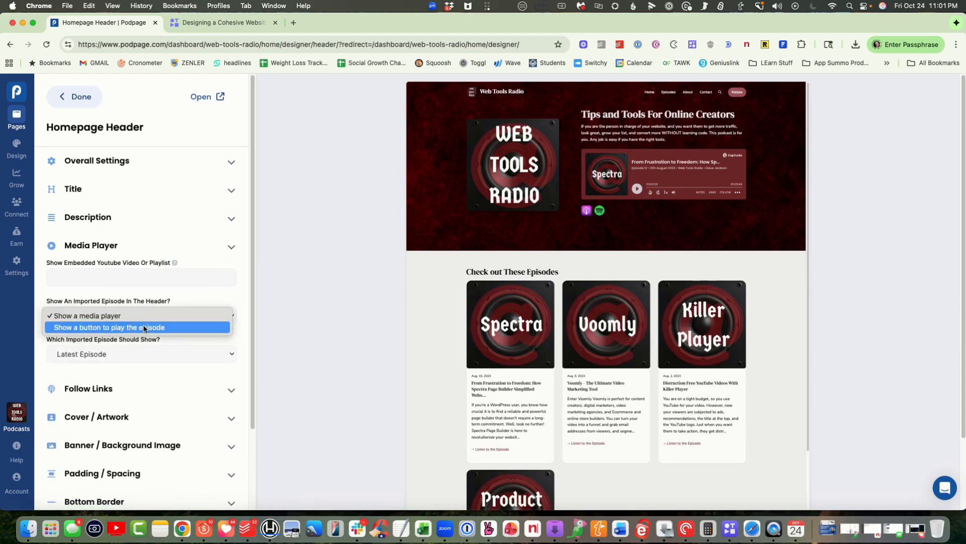
pyautogui.click(144, 327)
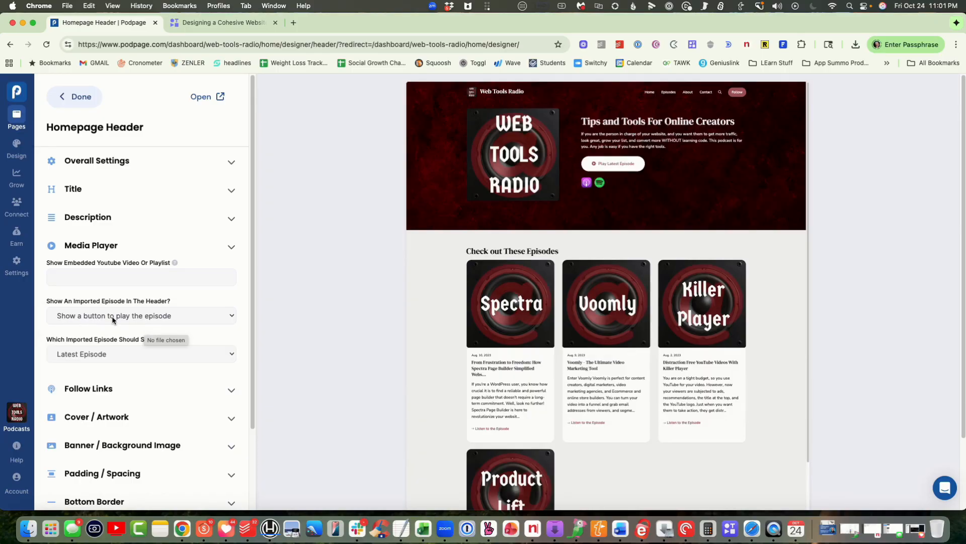
pyautogui.click(138, 319)
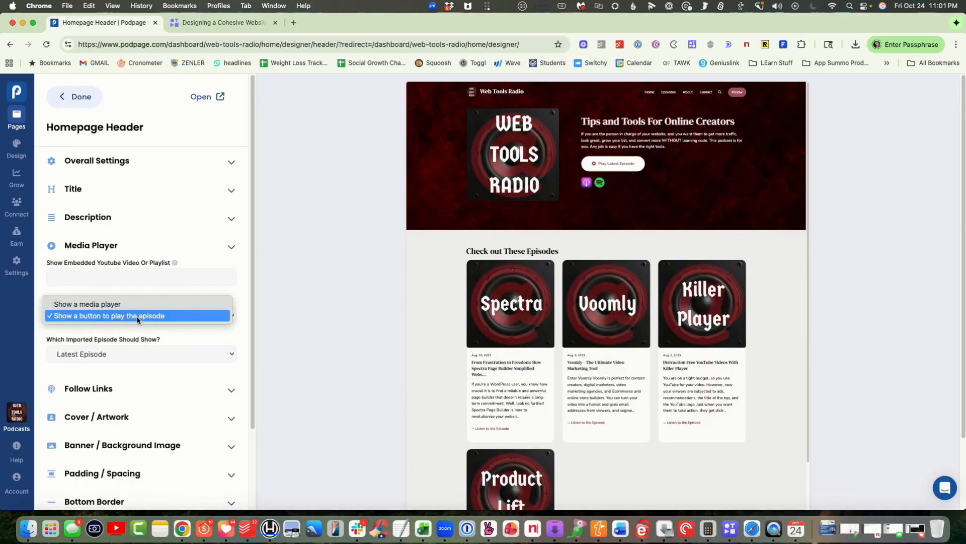
pyautogui.click(188, 342)
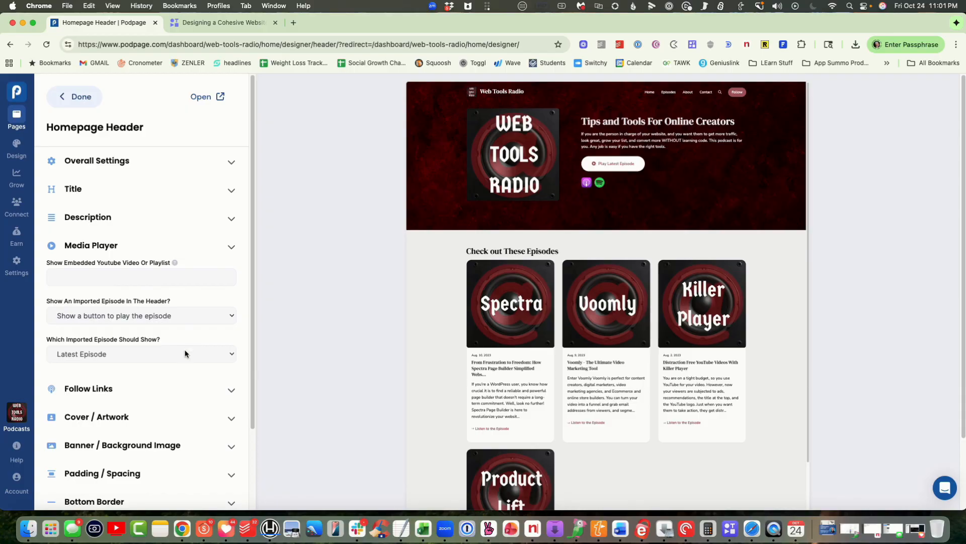
pyautogui.click(184, 353)
pyautogui.click(136, 377)
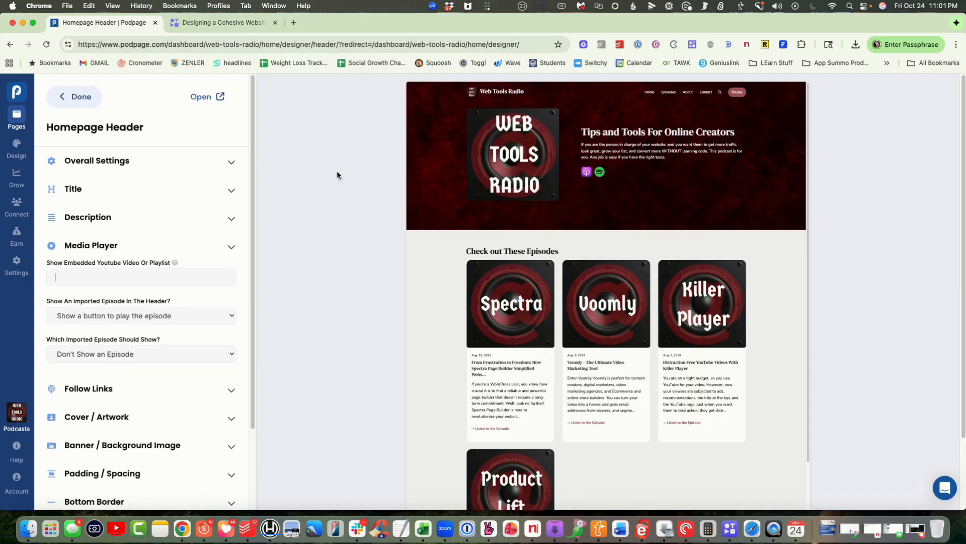
# Go to YouTube in a new browser tab and open YouTube Studio for the channel.
pyautogui.click(294, 23)
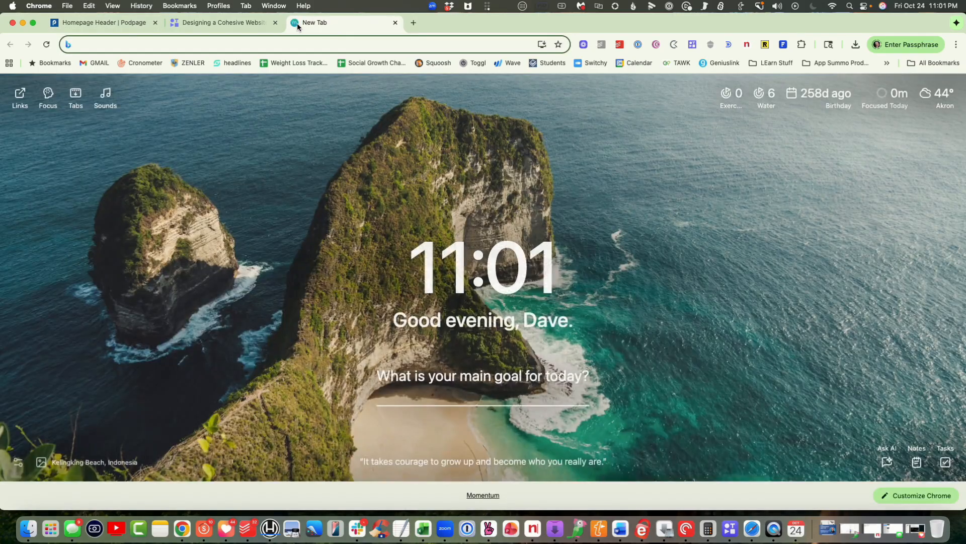
pyautogui.write('youtube')
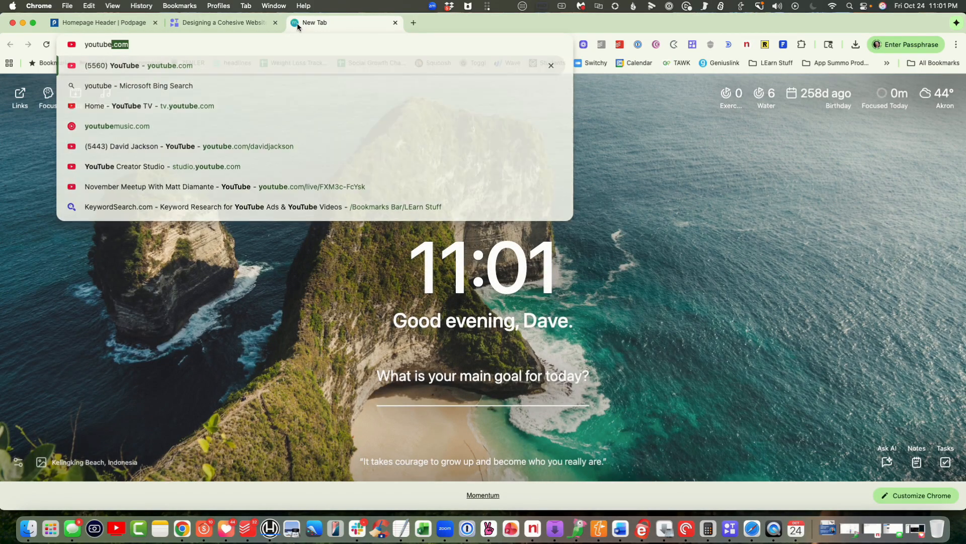
pyautogui.press('Return')
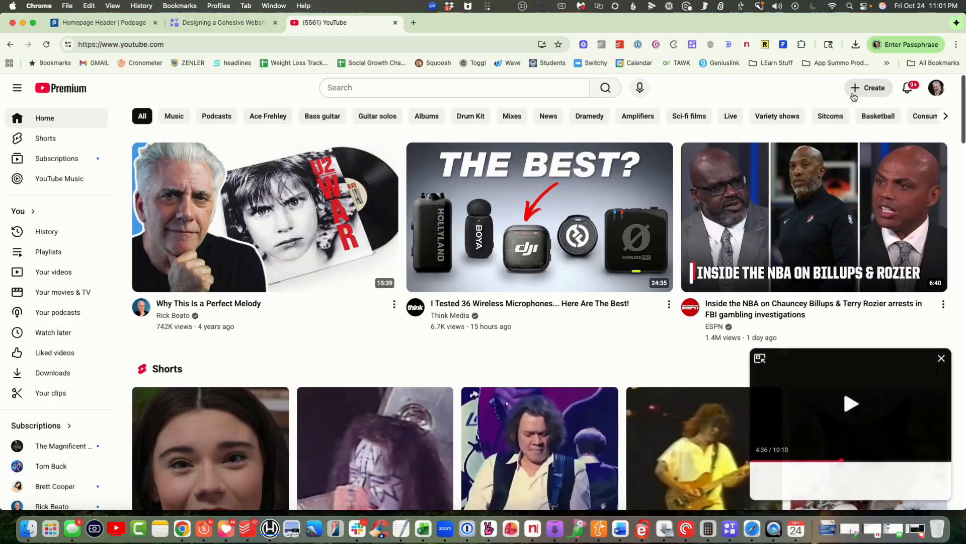
pyautogui.click(934, 91)
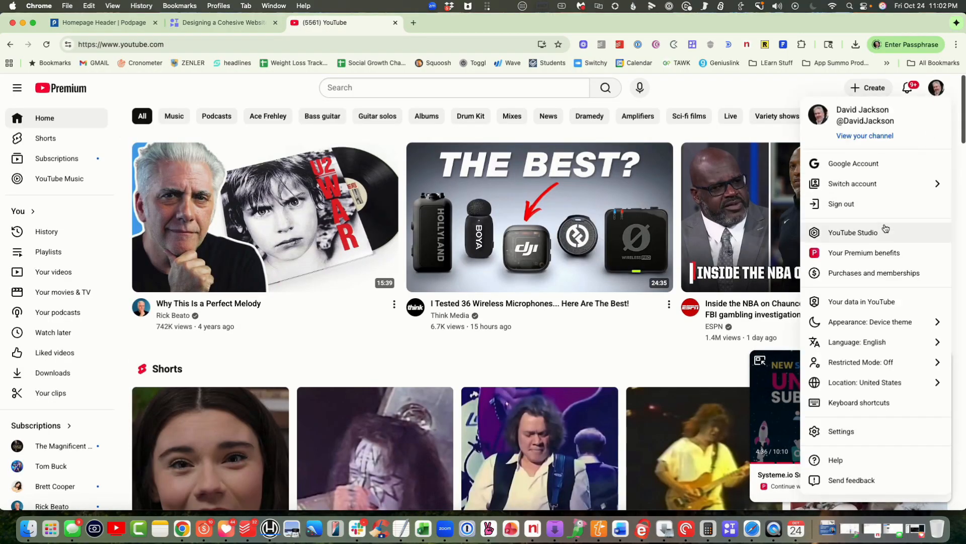
pyautogui.click(853, 232)
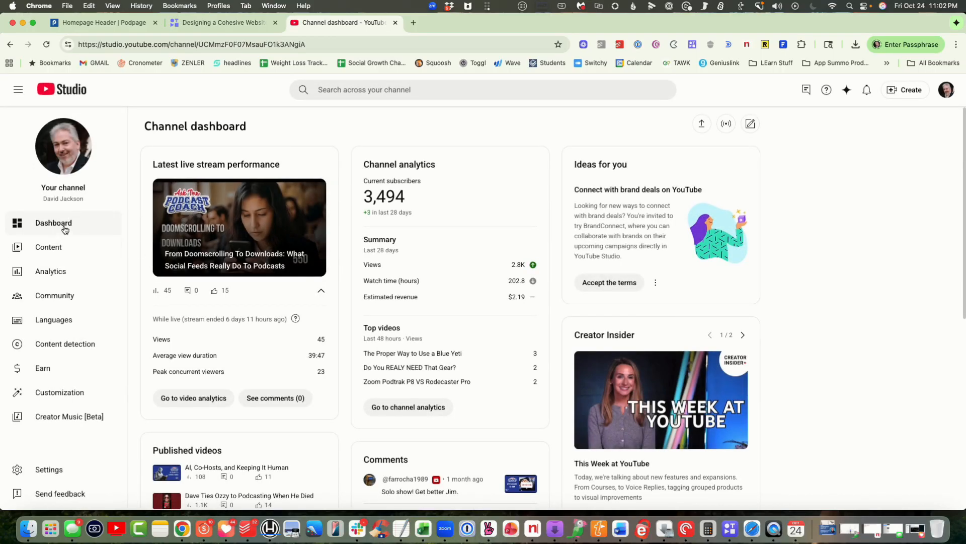
# Copy the video link of "What Happens To Your Podcast If You Die?" from the channel content and return to Podpage's Homepage Header.
pyautogui.click(92, 244)
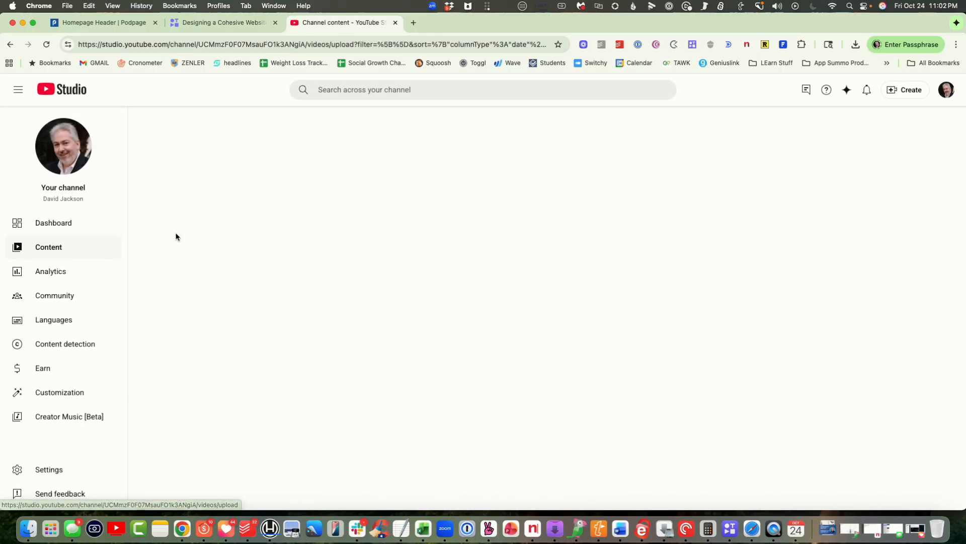
pyautogui.click(285, 230)
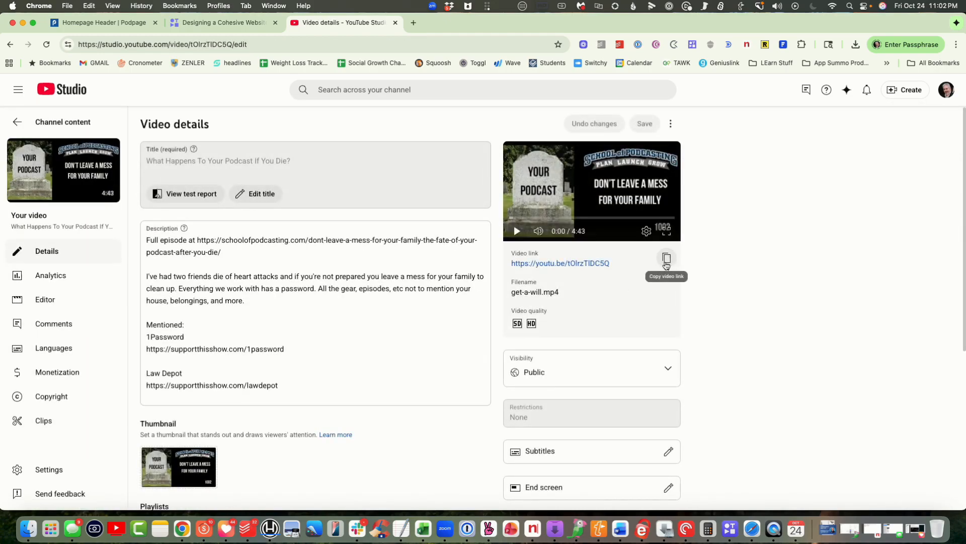
pyautogui.click(667, 258)
pyautogui.click(101, 23)
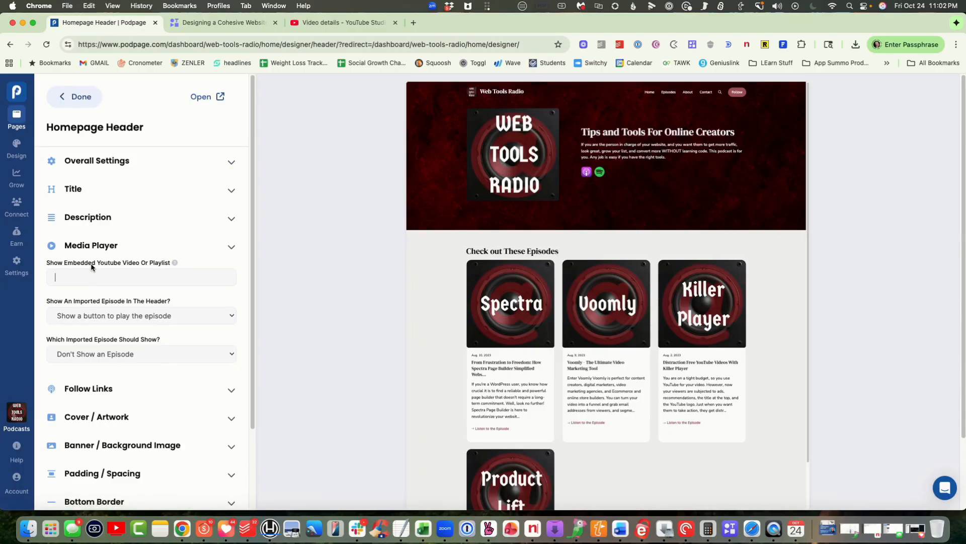
# Embed the copied YouTube video link in the header and show the Latest Episode with "Show a media player".
pyautogui.press('super+v')
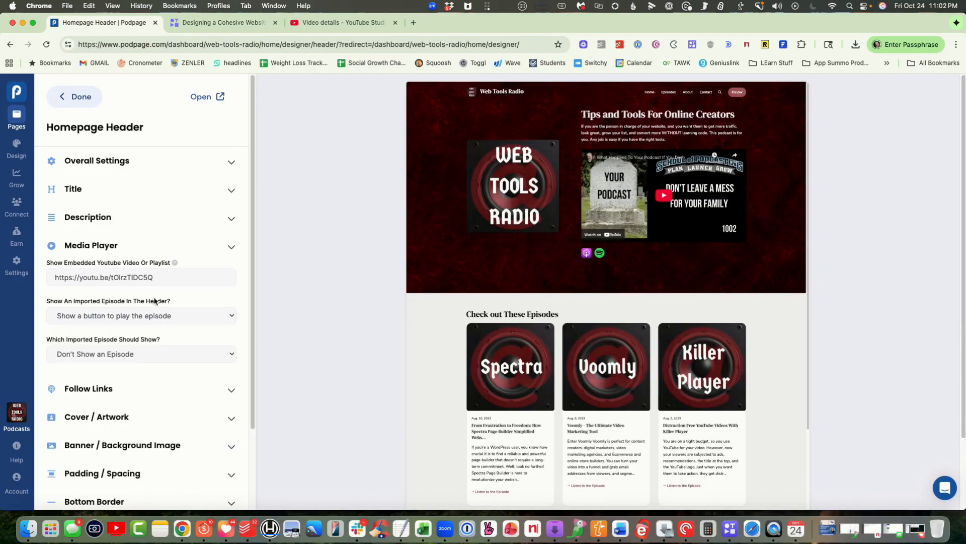
pyautogui.click(160, 355)
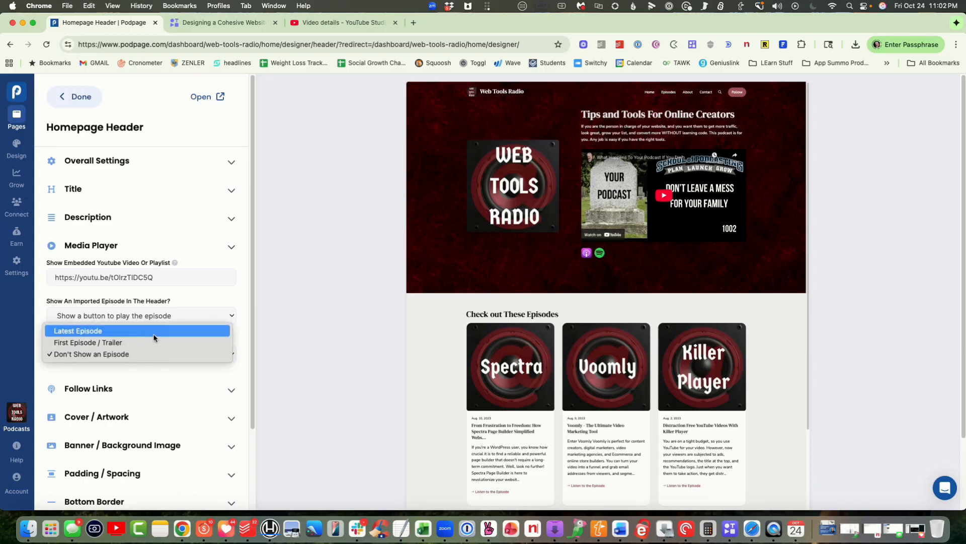
pyautogui.click(155, 332)
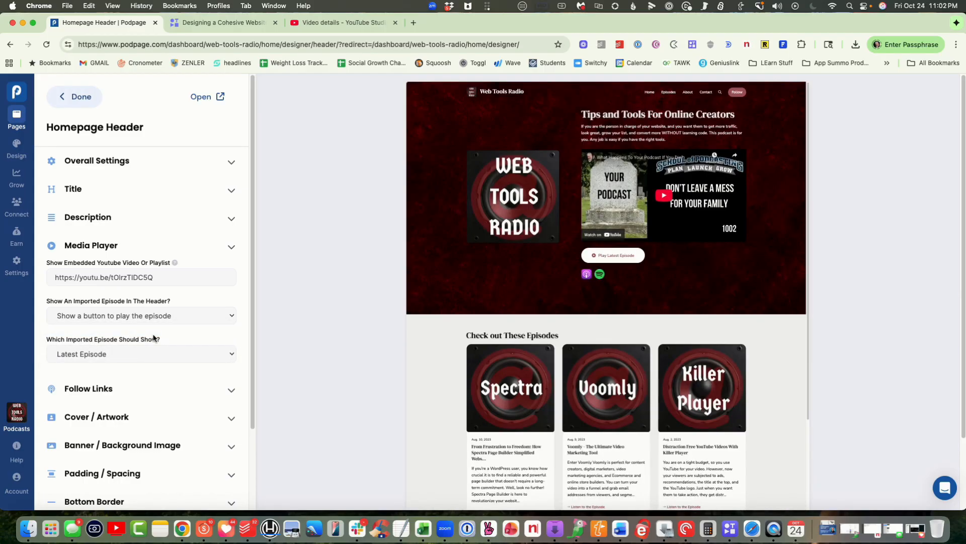
pyautogui.click(166, 318)
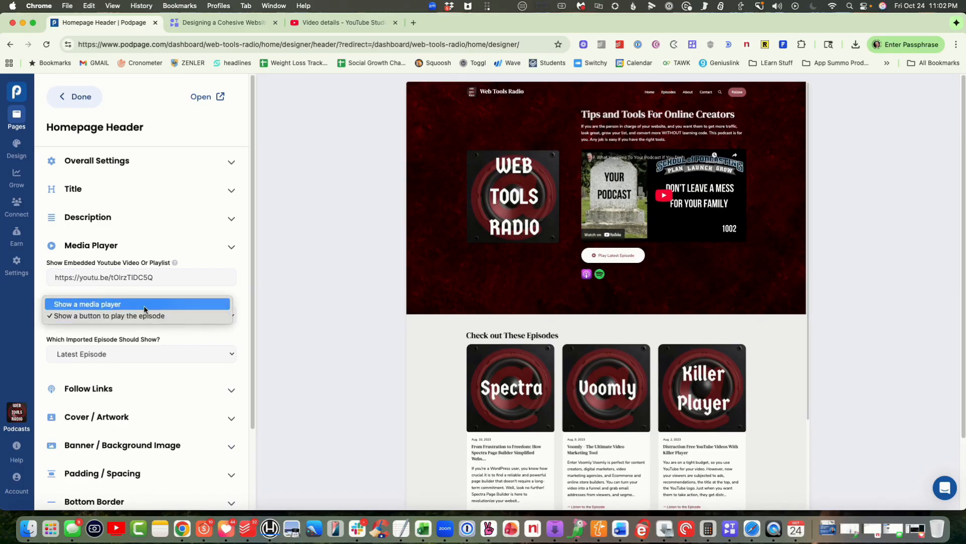
pyautogui.click(146, 306)
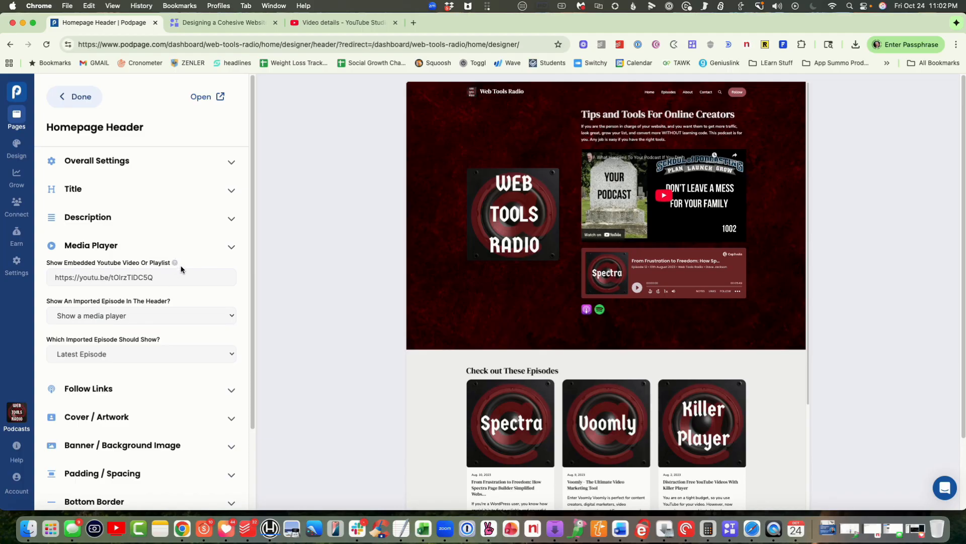
# Remove the embedded YouTube video link from the header and collapse the Media Player settings.
pyautogui.moveTo(182, 272); pyautogui.dragTo(46, 269)
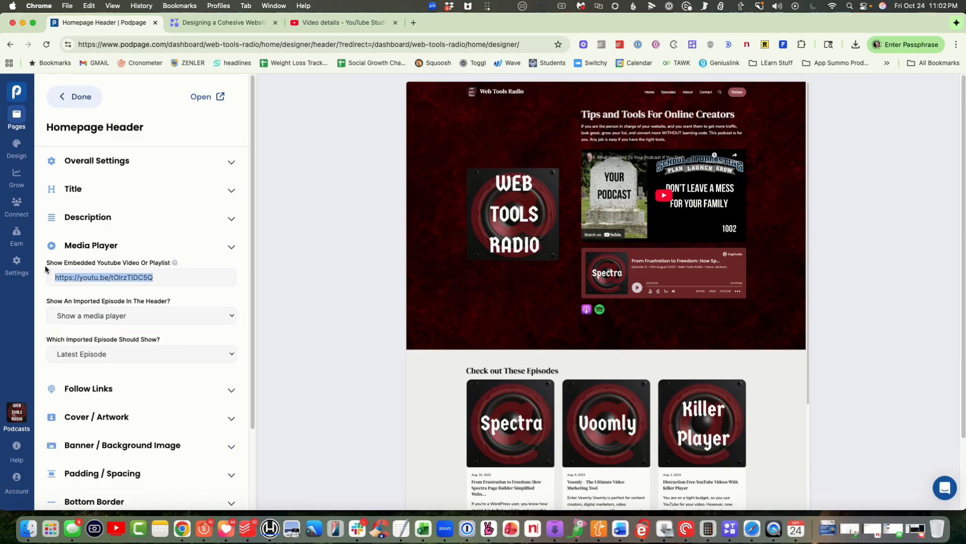
pyautogui.press('BackSpace')
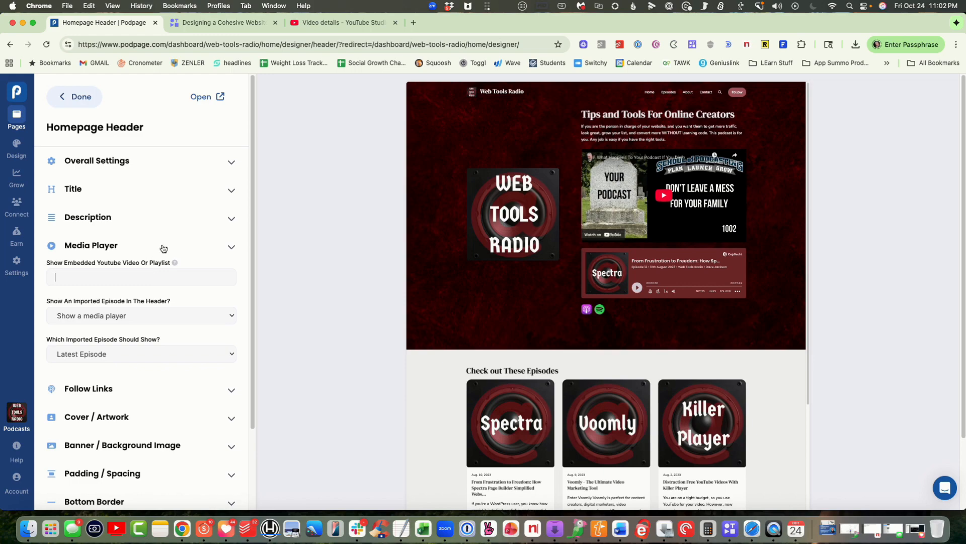
pyautogui.click(231, 249)
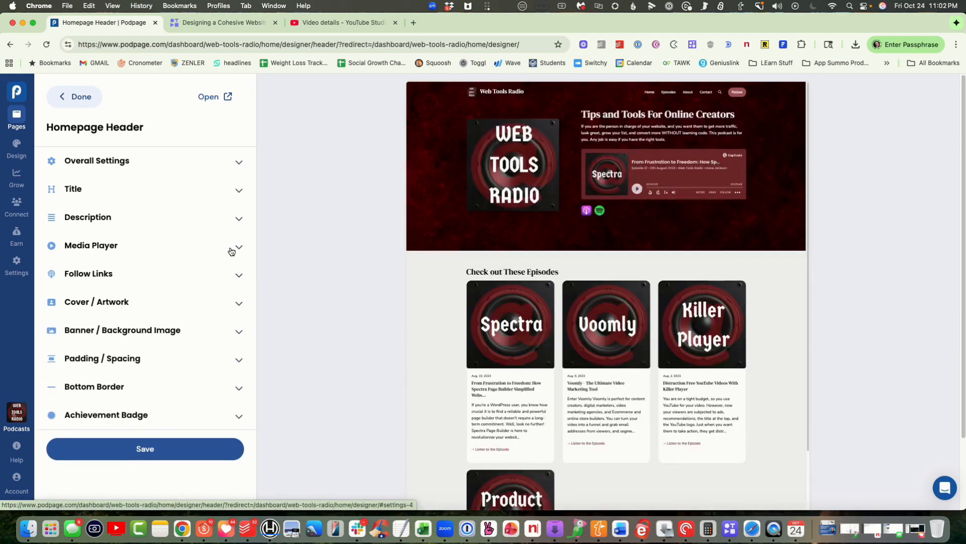
# Try the header artwork on the right of the text, restore it to the left, and collapse the Cover / Artwork settings.
pyautogui.click(238, 303)
pyautogui.click(211, 346)
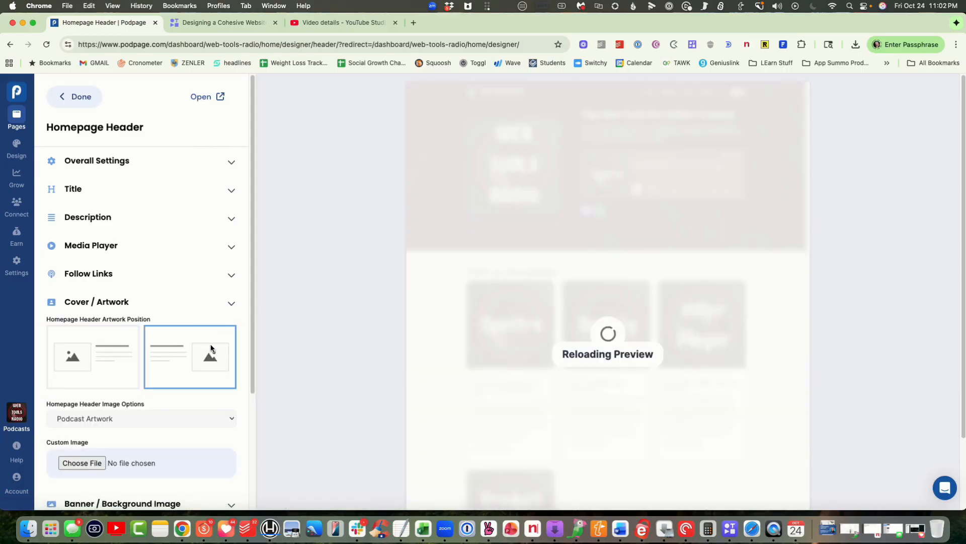
pyautogui.click(71, 356)
pyautogui.click(218, 311)
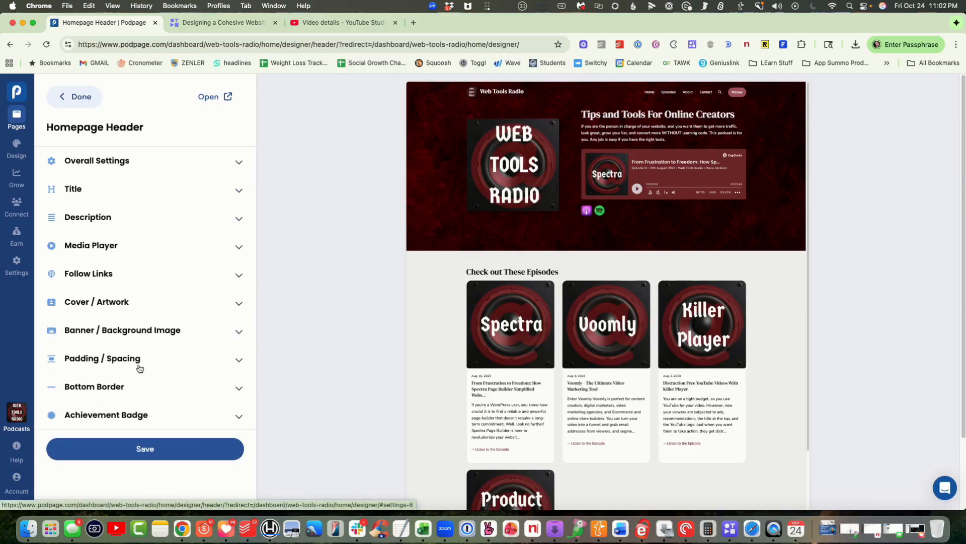
# Set the homepage header's top padding to 14 px and bottom padding to 50 px.
pyautogui.click(239, 362)
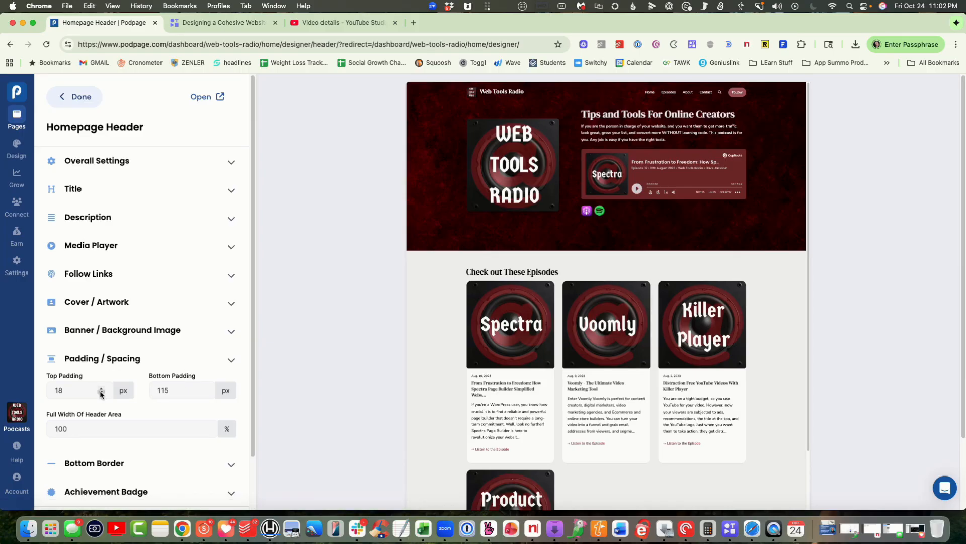
pyautogui.click(101, 394)
pyautogui.click(101, 393)
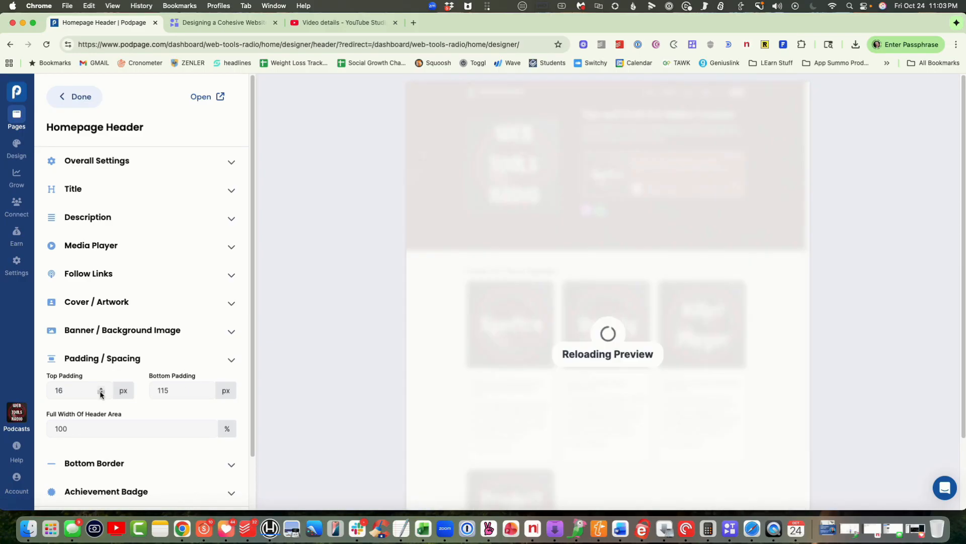
pyautogui.click(101, 394)
pyautogui.click(100, 393)
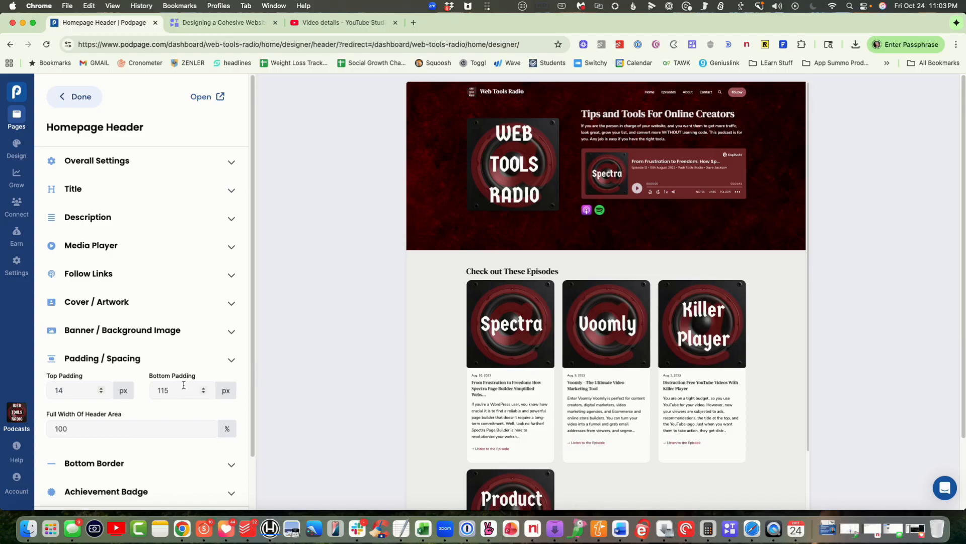
pyautogui.press('Tab')
pyautogui.write('50')
pyautogui.press('Tab')
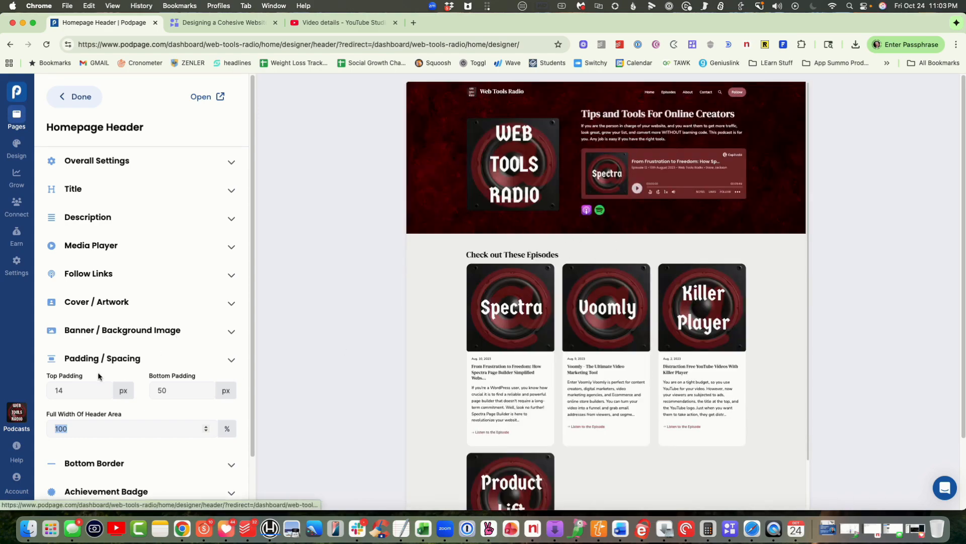
# Try a full header area width of 60% and restore it to 100%.
pyautogui.scroll(-2, 101, 375)
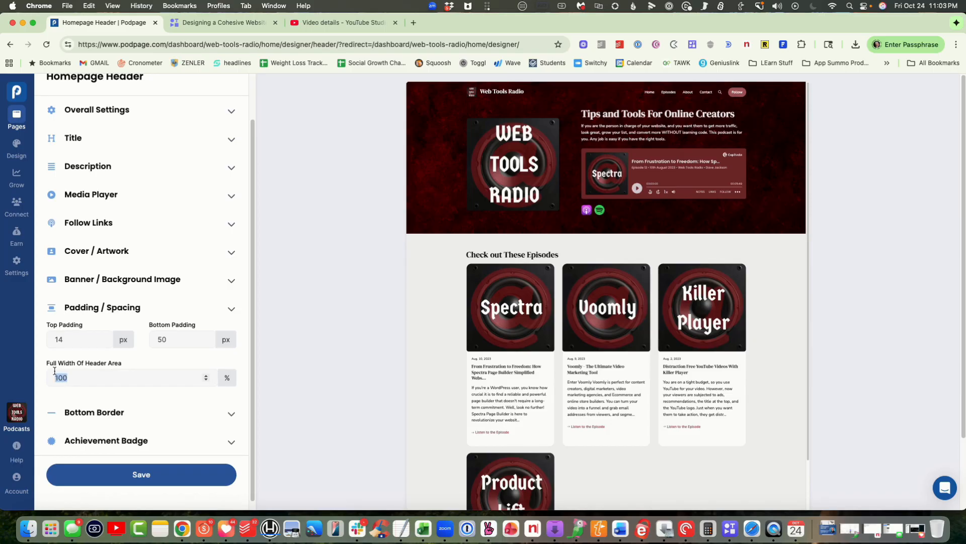
pyautogui.write('60')
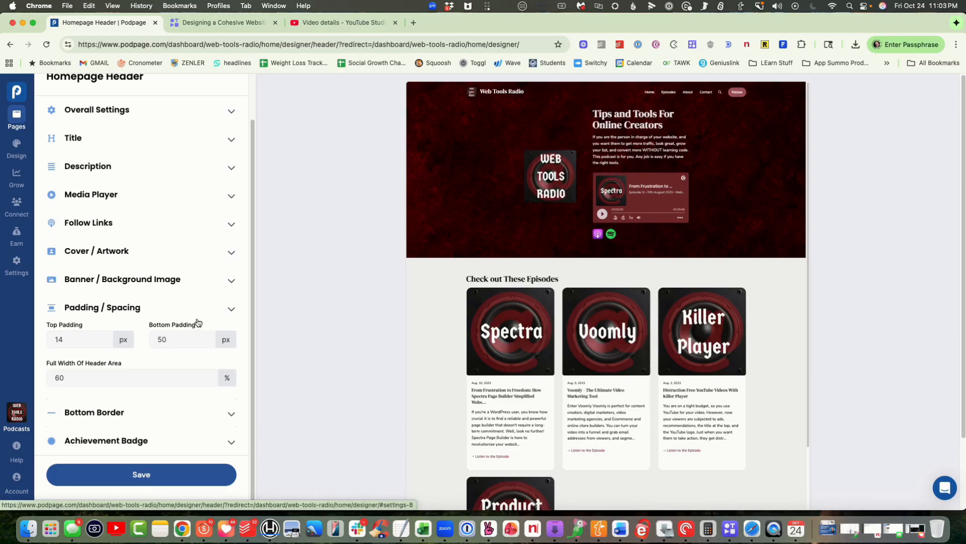
pyautogui.moveTo(100, 376); pyautogui.dragTo(54, 377)
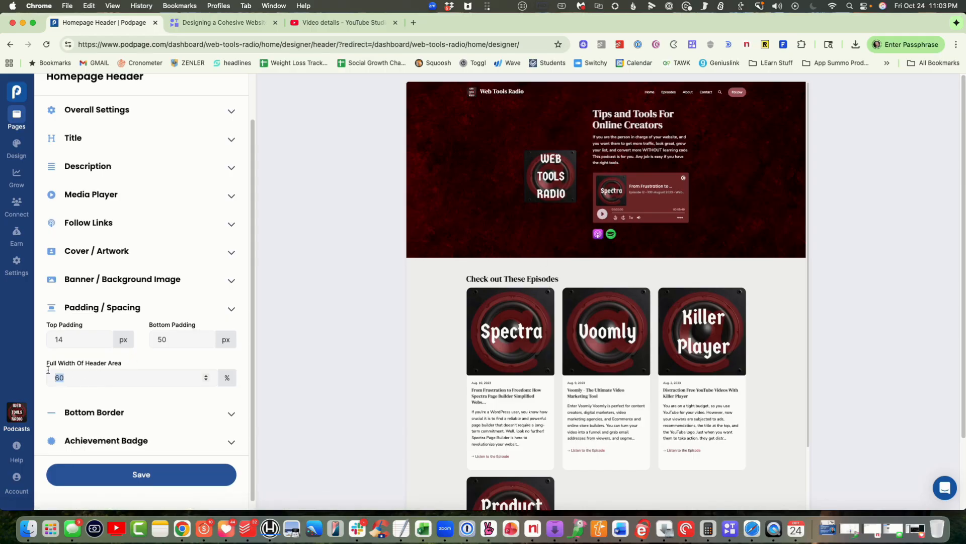
pyautogui.write('100')
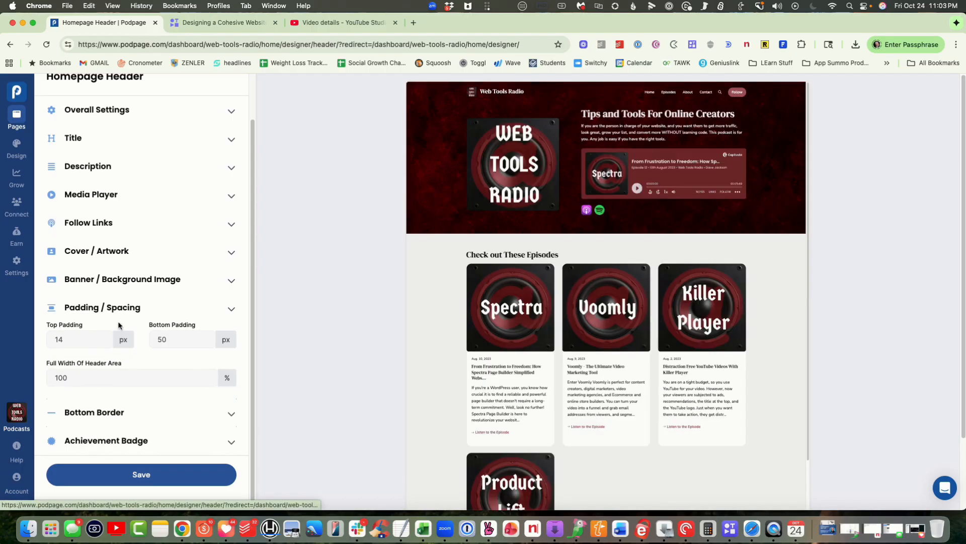
# Add an achievement badge naming the podcast as the host's best, with #F2F2F2 as its text color.
pyautogui.scroll(-1, 185, 284)
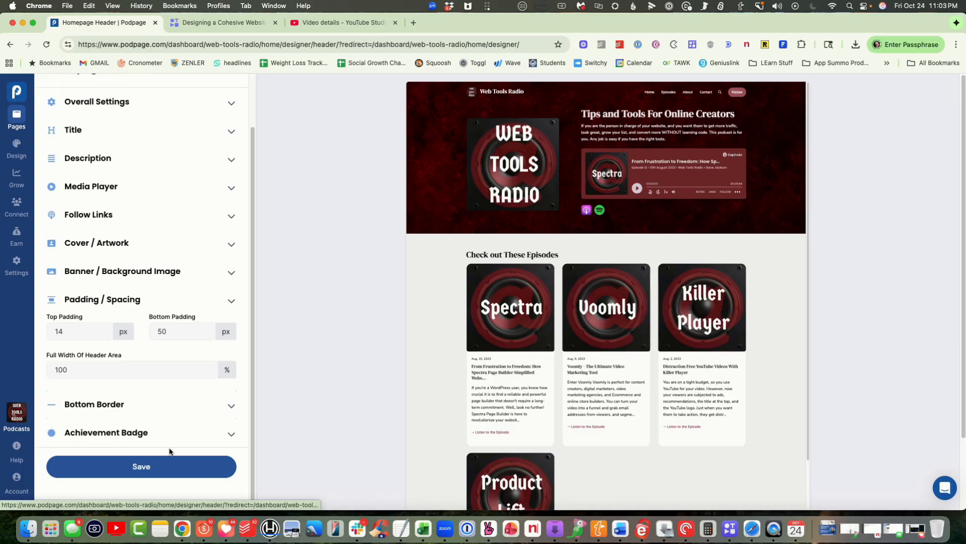
pyautogui.click(231, 436)
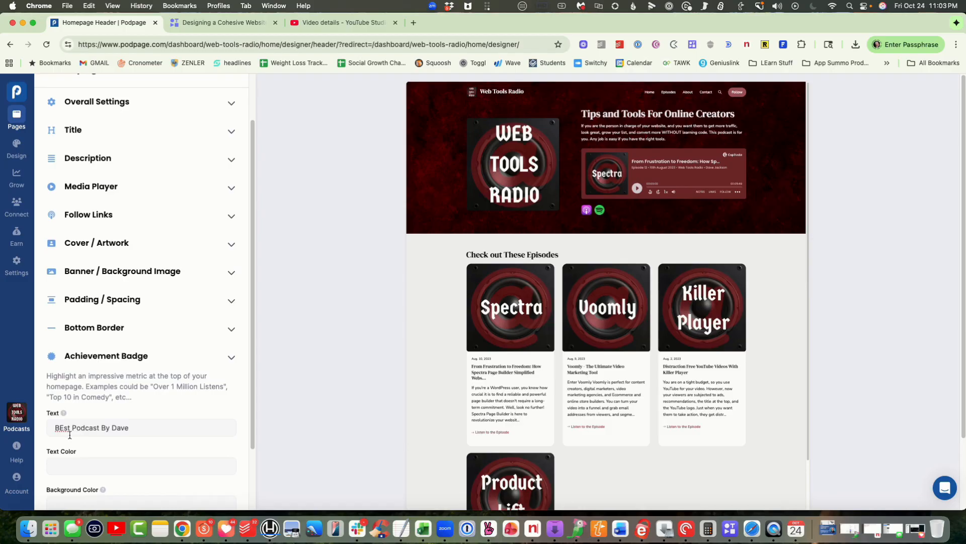
pyautogui.press('BackSpace')
pyautogui.write('e')
pyautogui.click(72, 469)
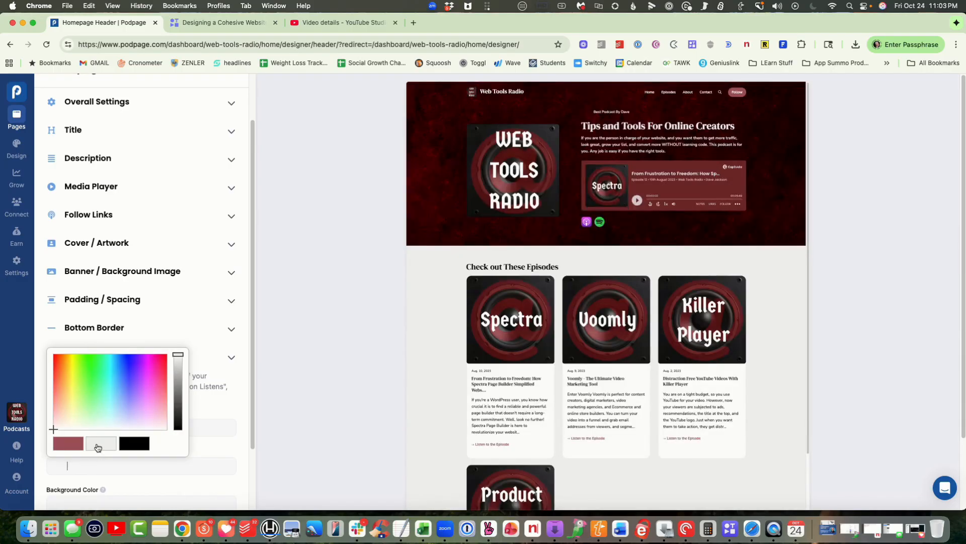
pyautogui.click(98, 446)
pyautogui.click(234, 433)
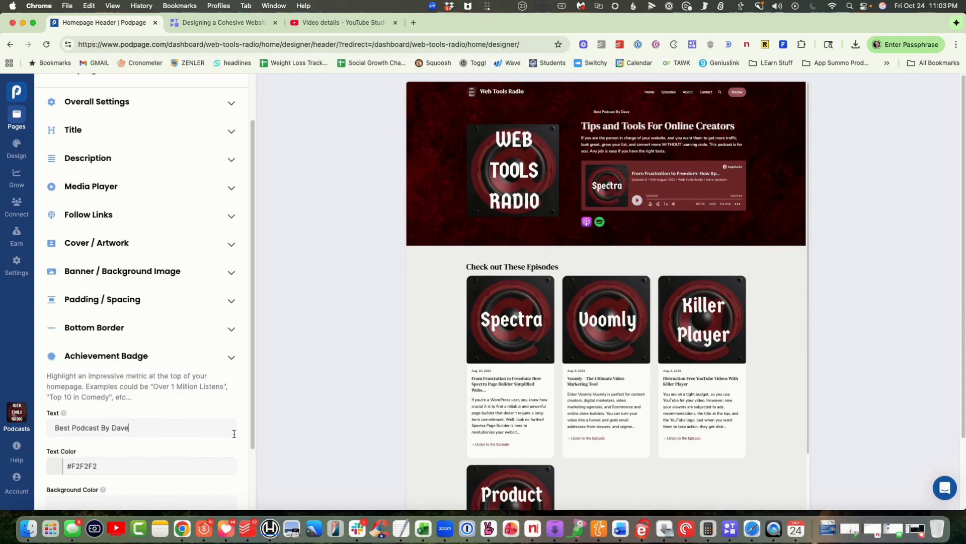
# Set the achievement badge's background color to #A65B61 and collapse its settings.
pyautogui.scroll(-2, 134, 479)
pyautogui.click(114, 461)
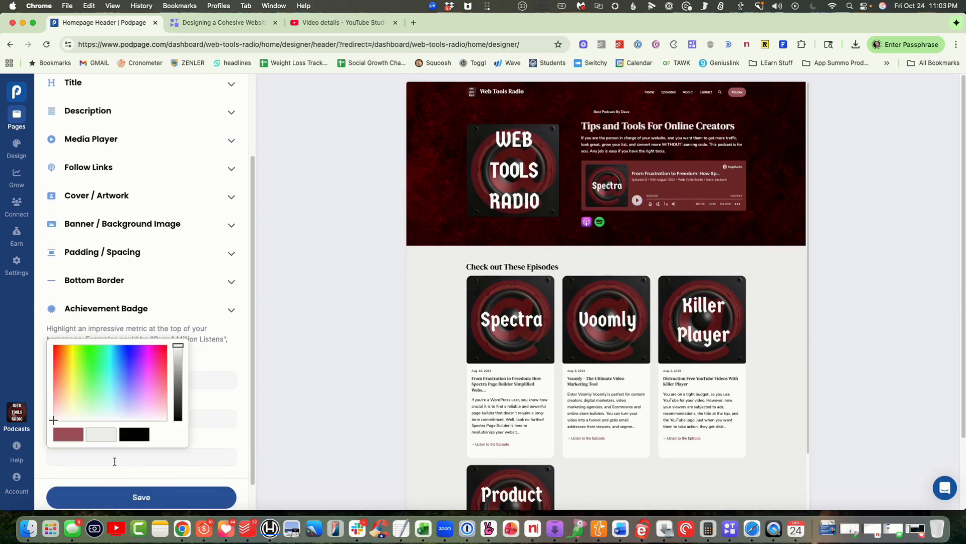
pyautogui.click(70, 435)
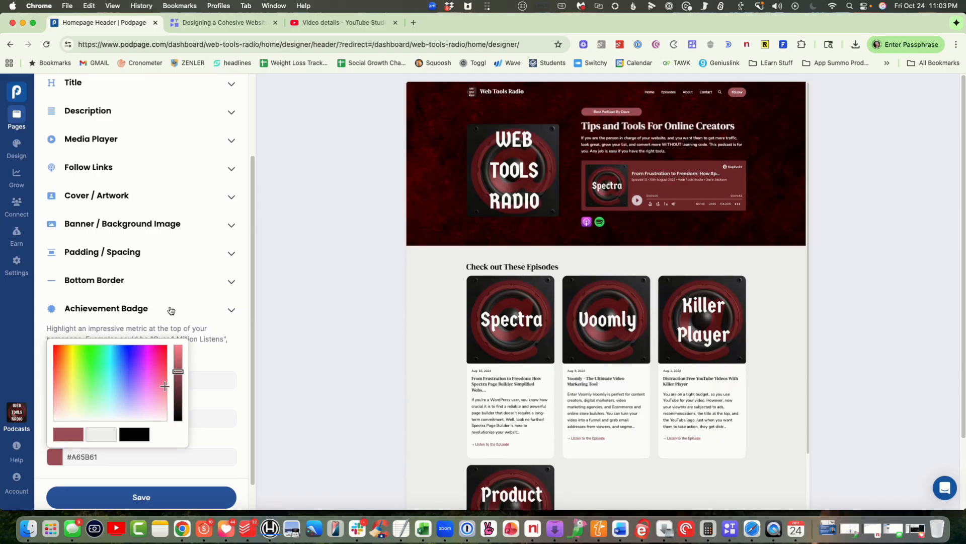
pyautogui.click(211, 318)
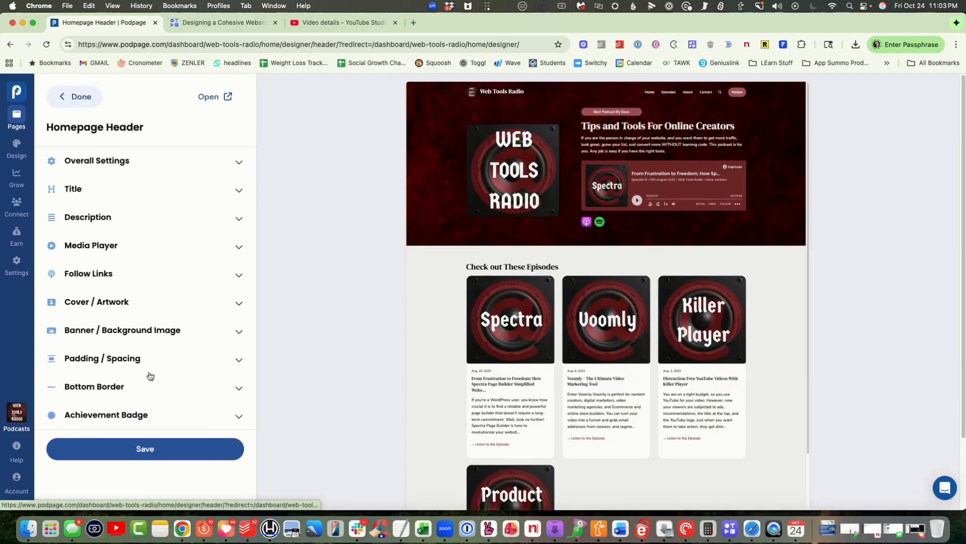
# Clear the achievement badge's text, text color and background color, and save the homepage header.
pyautogui.click(240, 418)
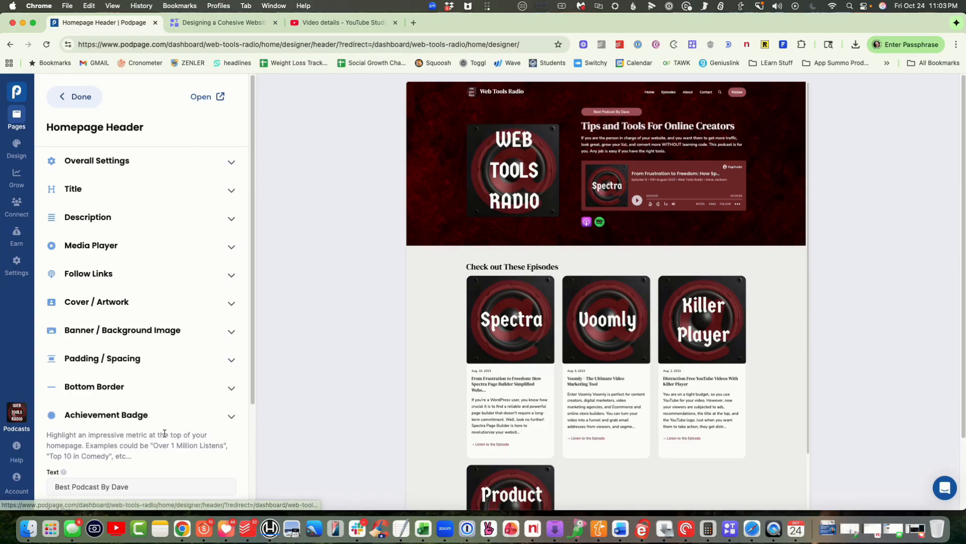
pyautogui.scroll(-1, 164, 438)
pyautogui.moveTo(146, 460); pyautogui.dragTo(39, 455)
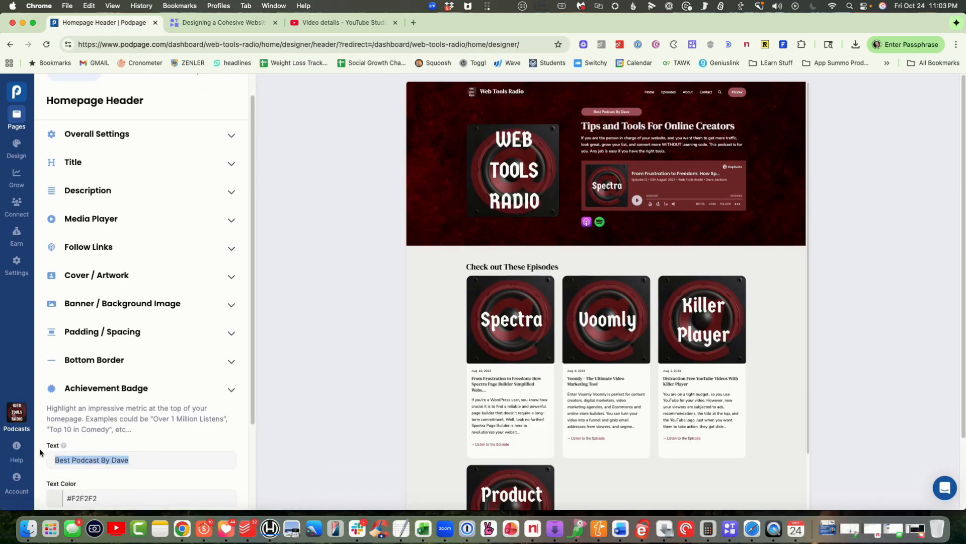
pyautogui.press('BackSpace')
pyautogui.press('Tab')
pyautogui.press('BackSpace')
pyautogui.press('Tab')
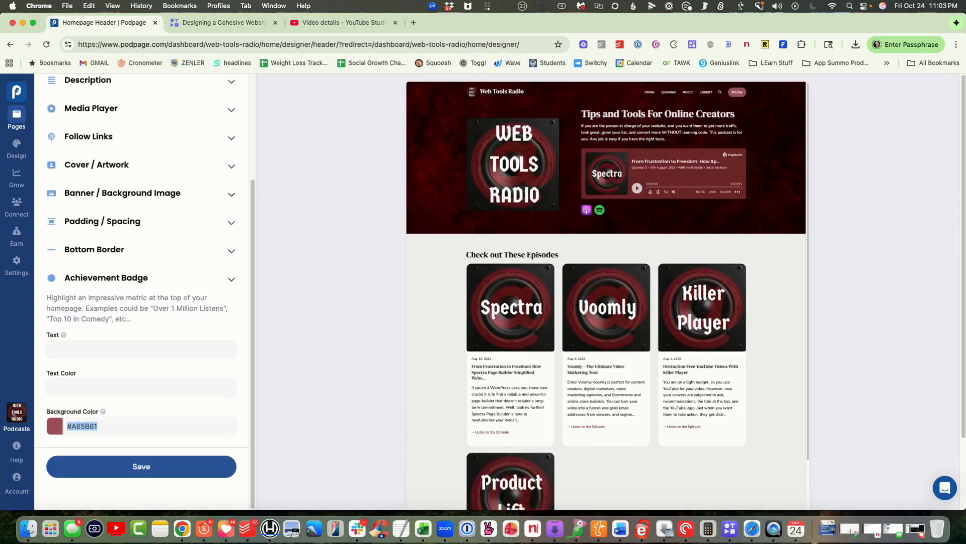
pyautogui.press('BackSpace')
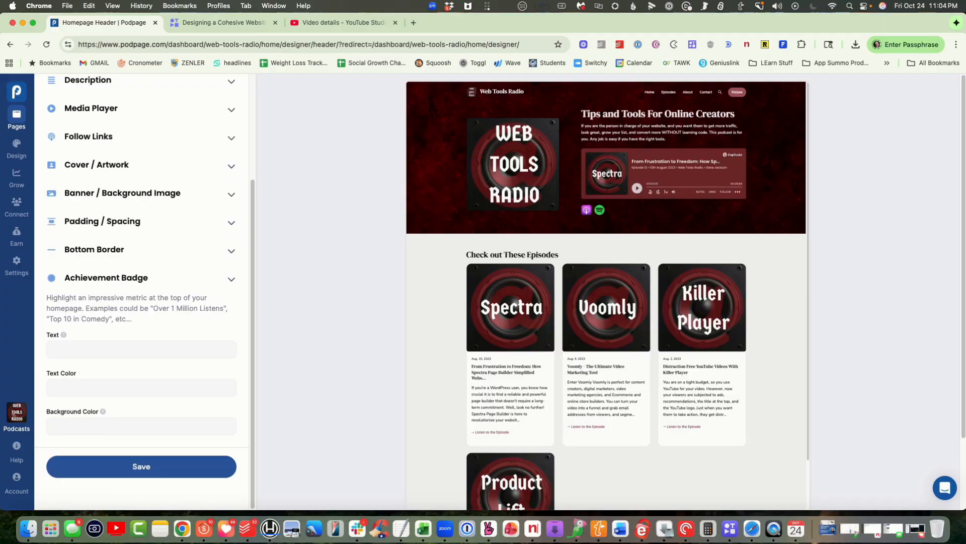
pyautogui.click(154, 469)
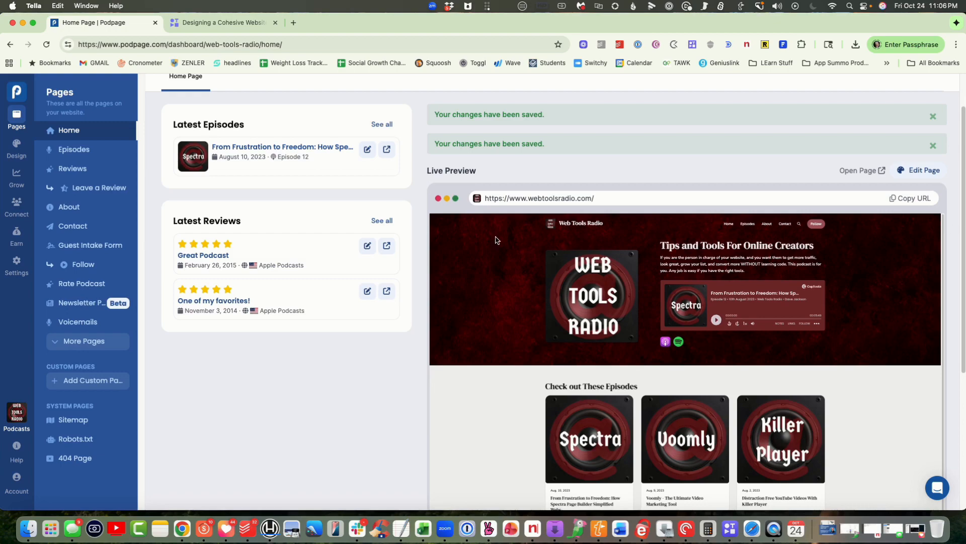
# Review the saved home page preview, open the Home page for editing, and expand its Homepage Feed settings.
pyautogui.scroll(-2, 64, 210)
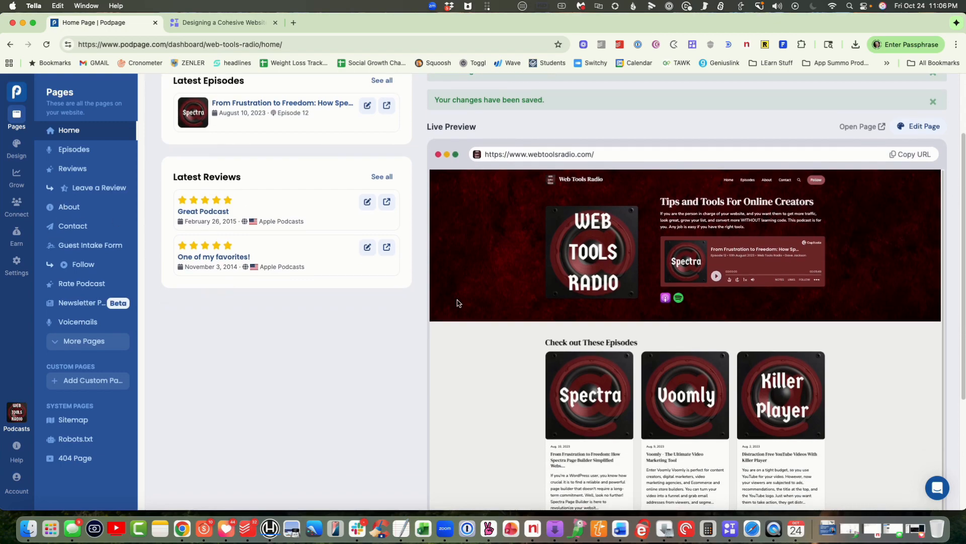
pyautogui.scroll(-5, 457, 300)
pyautogui.scroll(7, 458, 300)
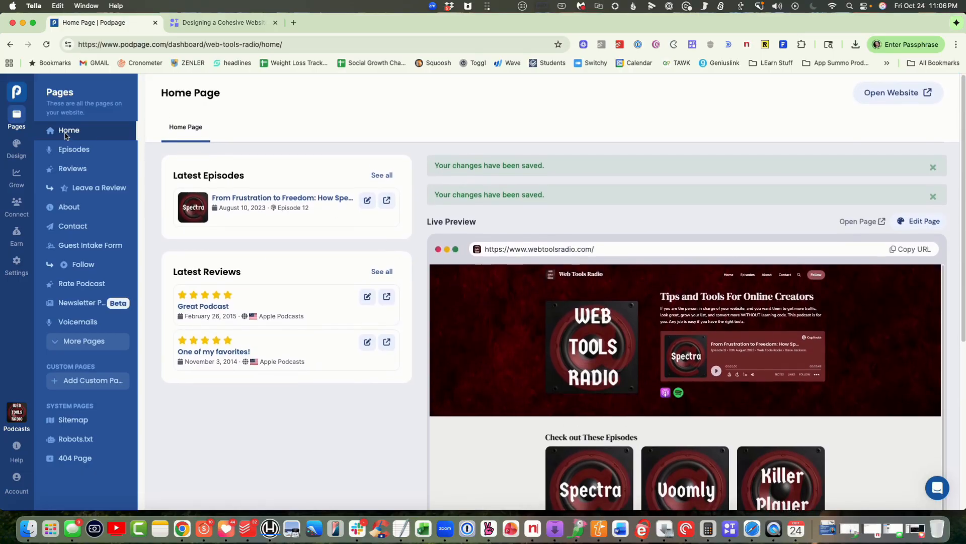
pyautogui.click(65, 135)
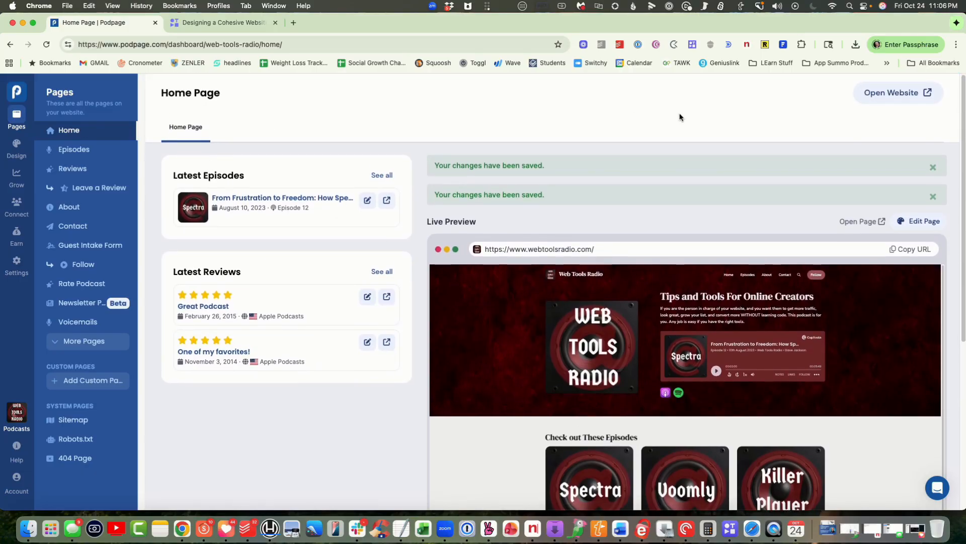
pyautogui.click(911, 221)
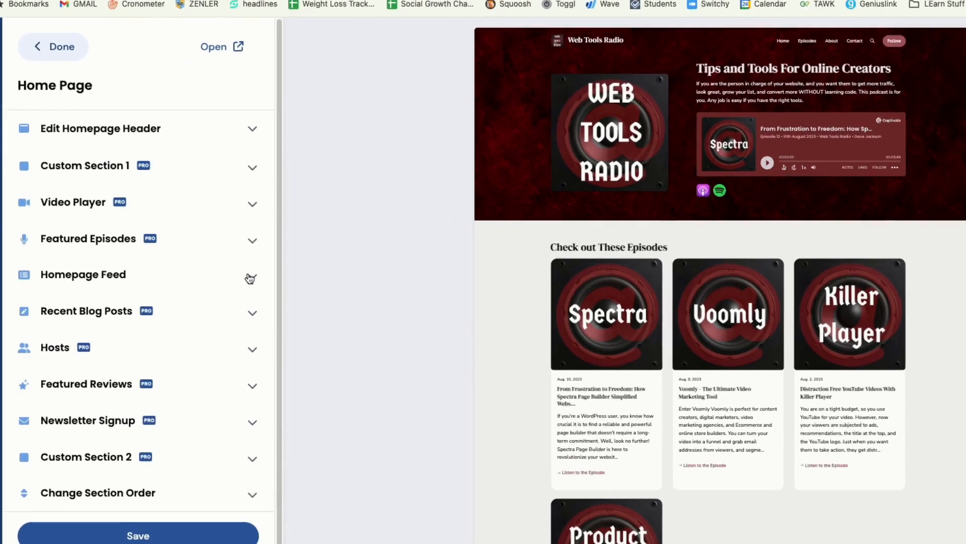
pyautogui.click(229, 279)
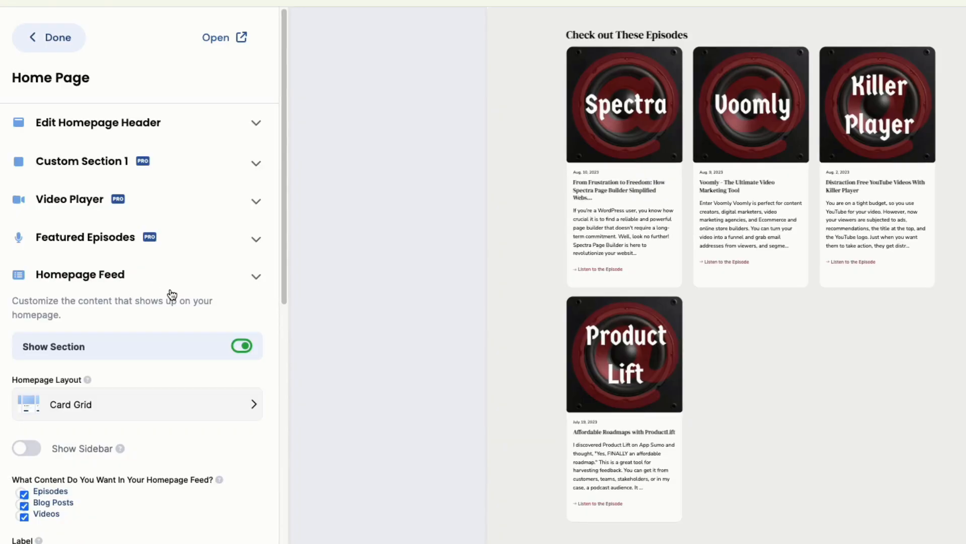
# Temporarily hide the Homepage Feed section, checking the Custom Section 1 settings before showing the feed again.
pyautogui.click(244, 347)
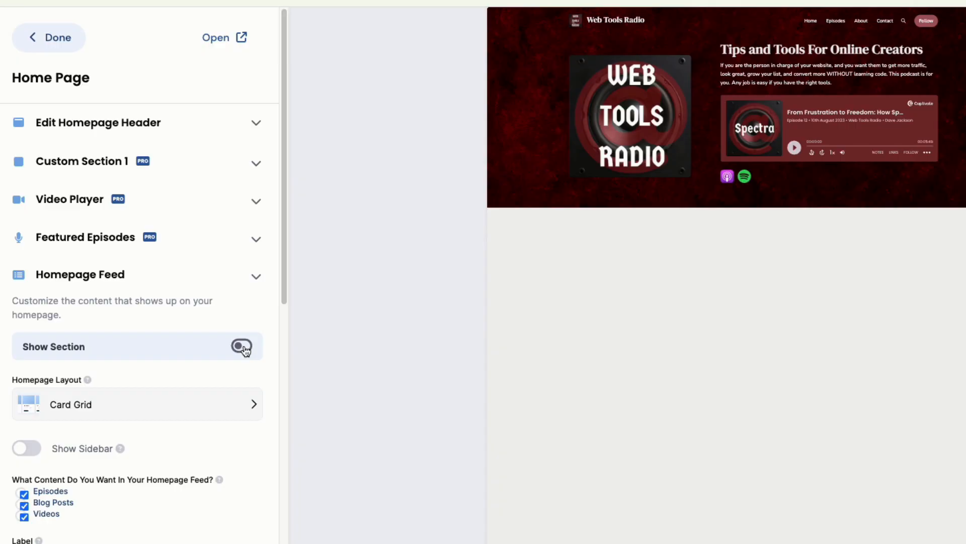
pyautogui.click(256, 166)
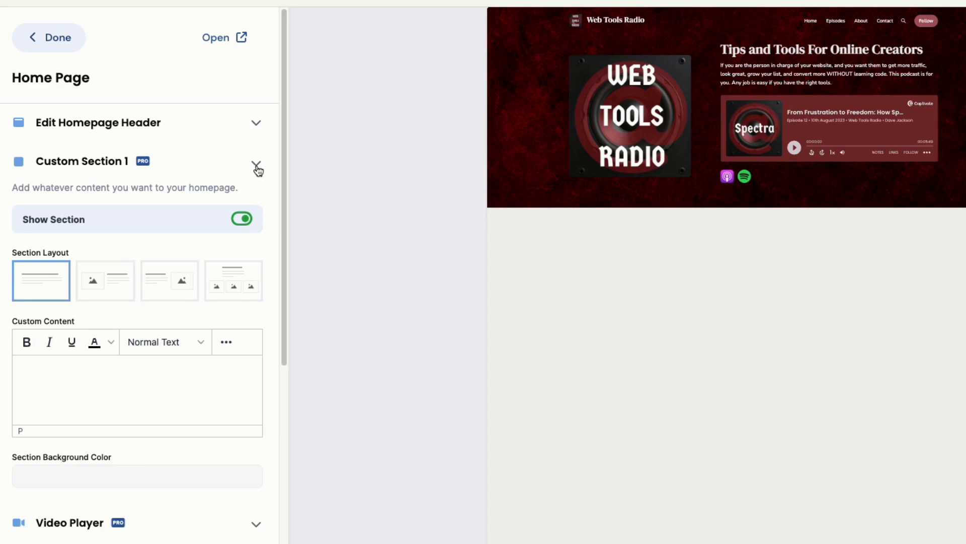
pyautogui.click(257, 167)
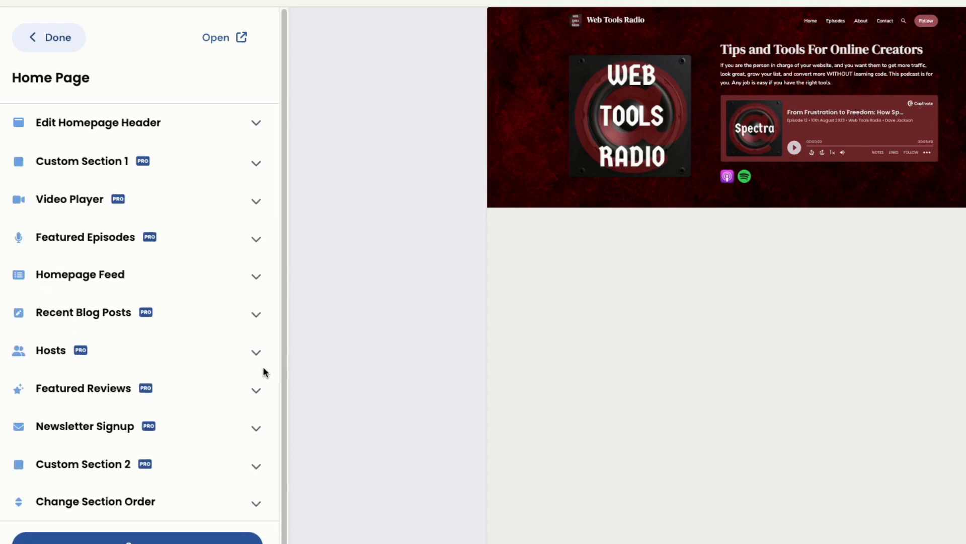
pyautogui.click(258, 280)
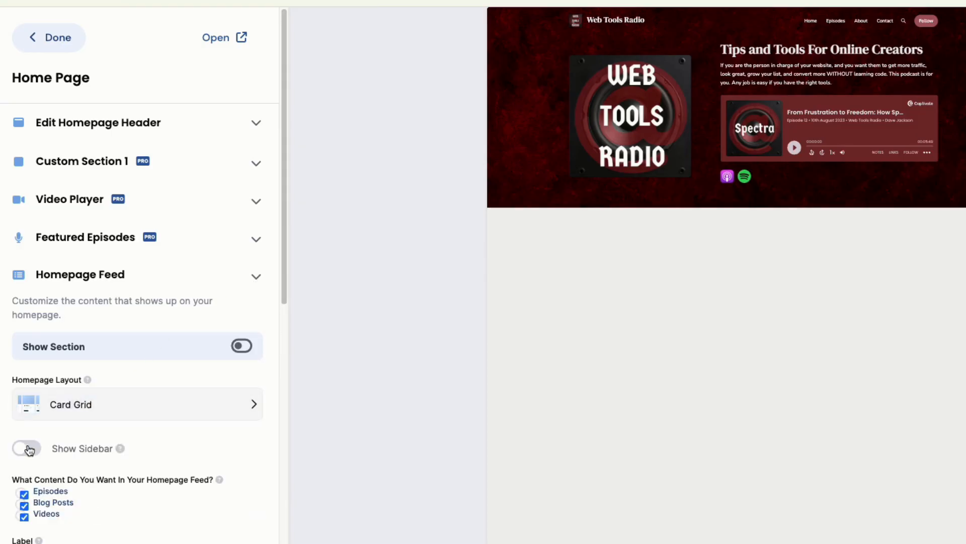
pyautogui.click(238, 346)
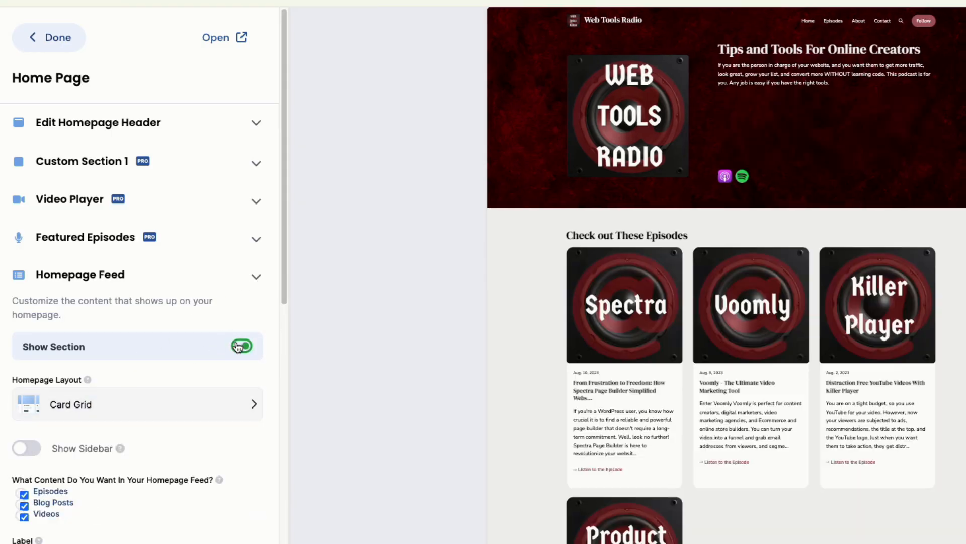
# Set the number of items in the homepage feed to 8.
pyautogui.scroll(-3, 184, 334)
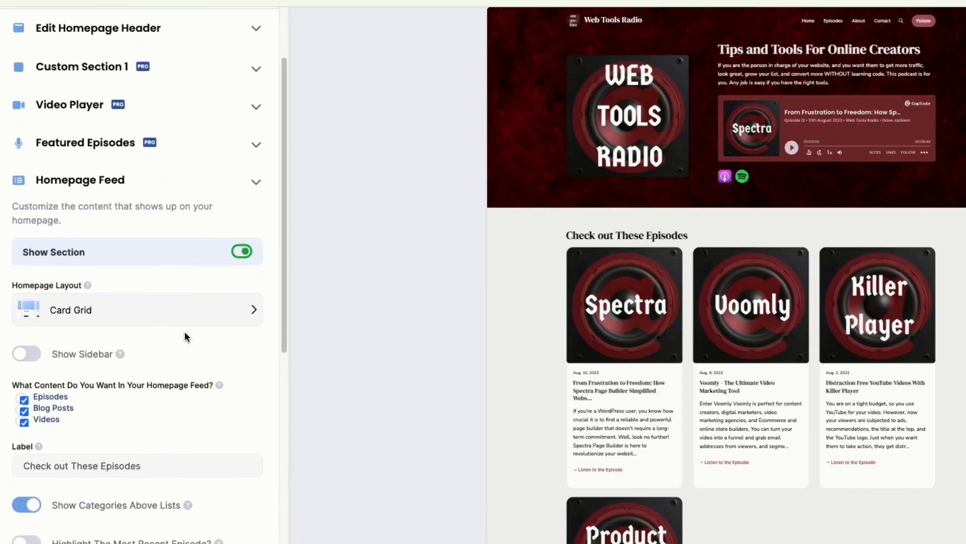
pyautogui.scroll(-4, 137, 316)
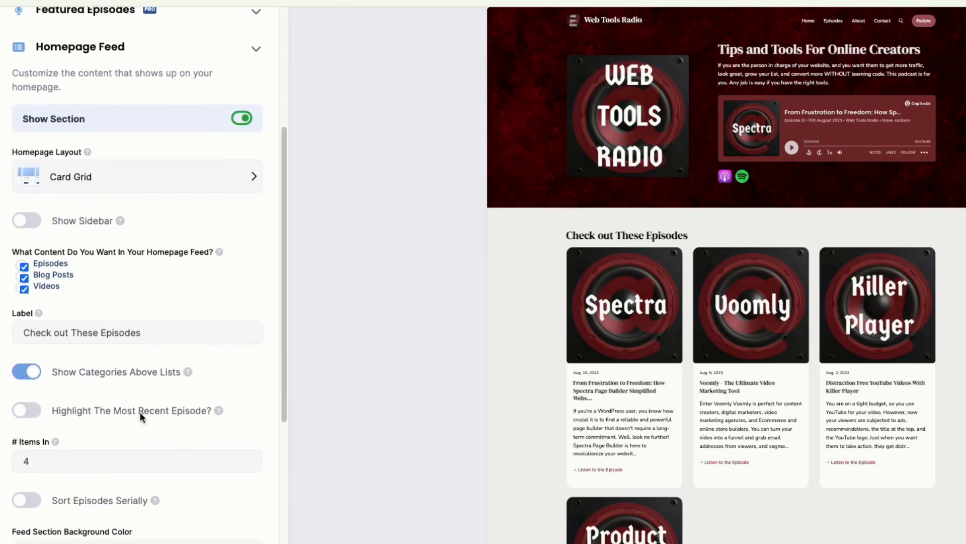
pyautogui.moveTo(52, 458); pyautogui.dragTo(6, 456)
pyautogui.write('8')
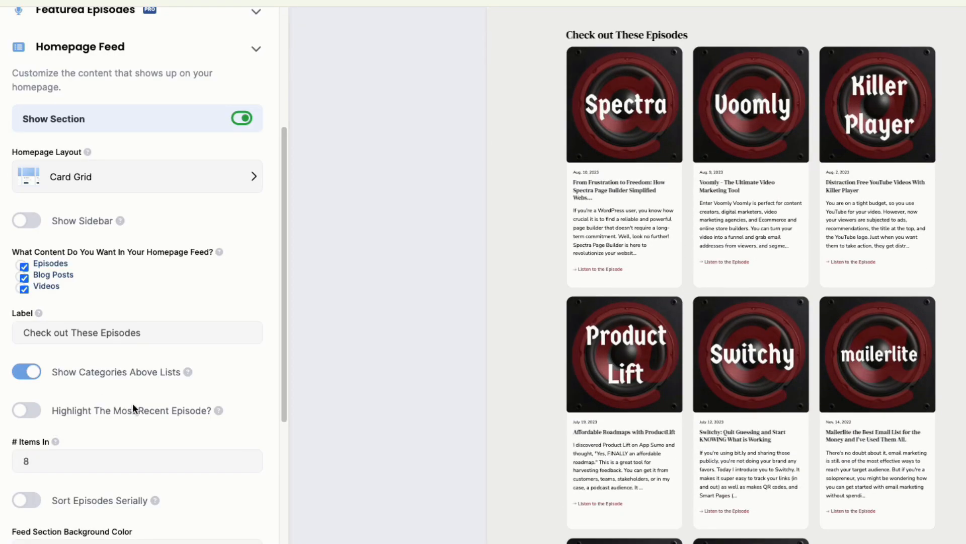
# Try the List layout for the homepage feed and switch back to Card Grid.
pyautogui.scroll(3, 140, 408)
pyautogui.click(136, 321)
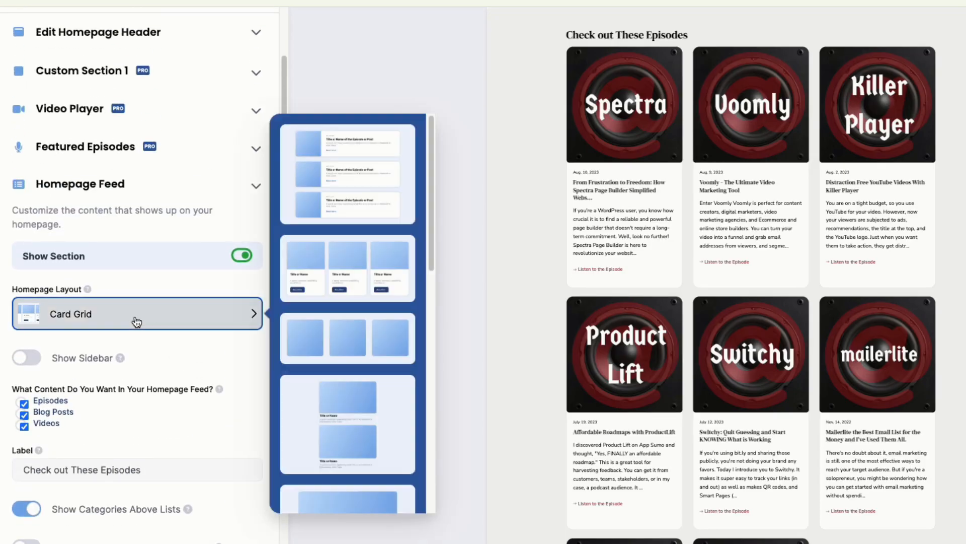
pyautogui.click(325, 195)
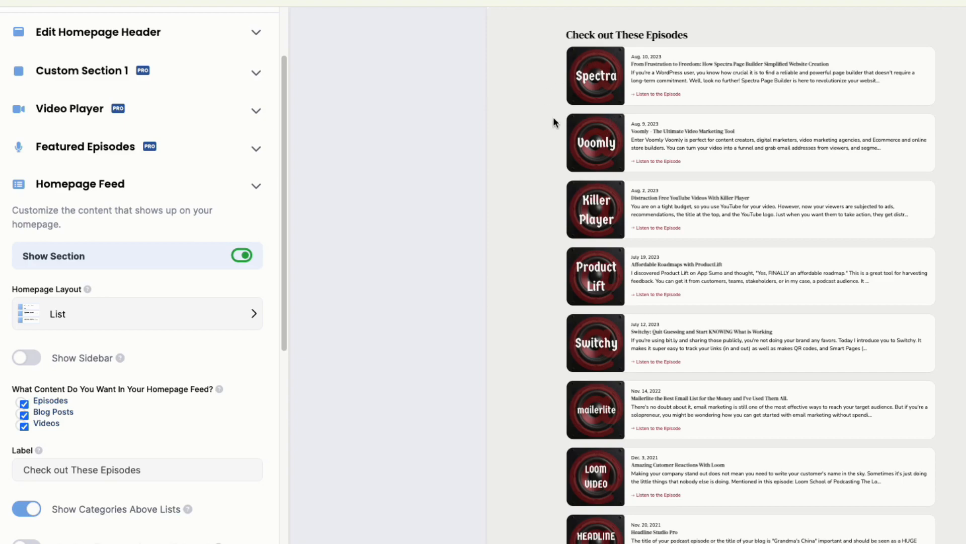
pyautogui.click(142, 318)
pyautogui.click(317, 267)
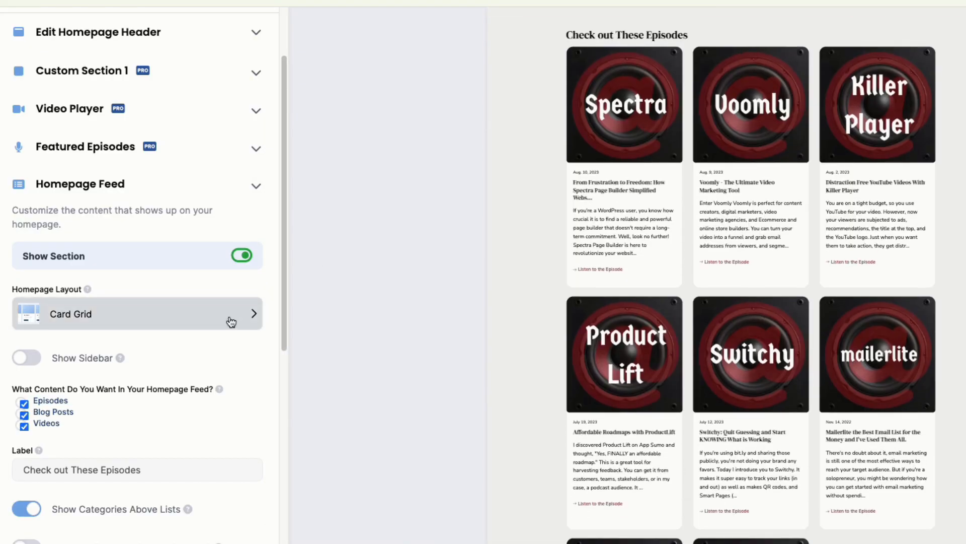
# Try the Image Grid and Post layouts for the homepage feed.
pyautogui.click(231, 319)
pyautogui.click(324, 328)
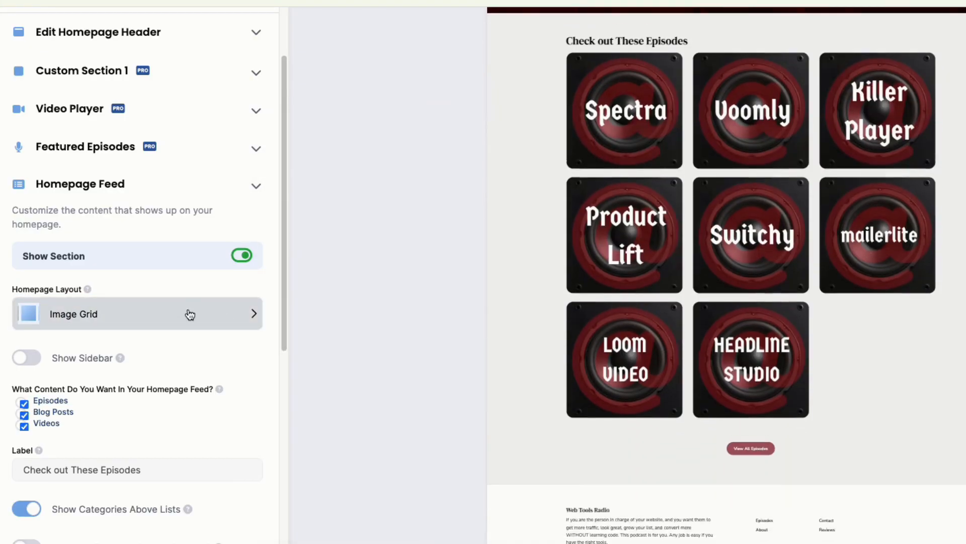
pyautogui.click(166, 323)
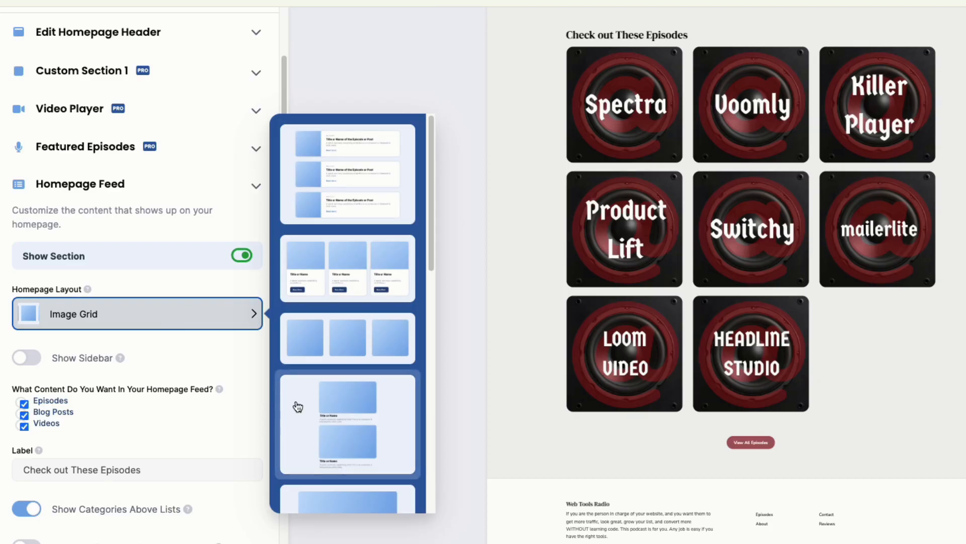
pyautogui.click(317, 395)
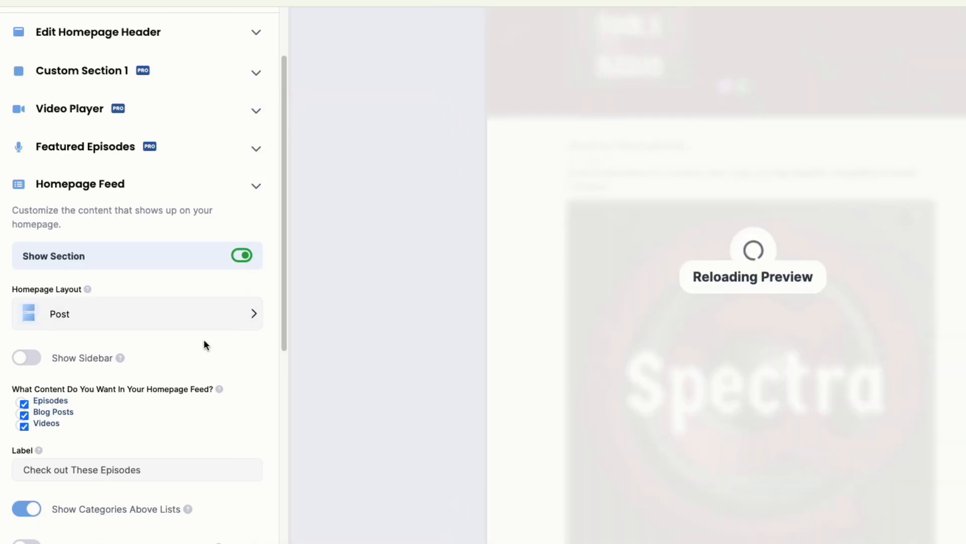
# Try the Small List and Large List layouts for the homepage feed.
pyautogui.scroll(-3, 204, 341)
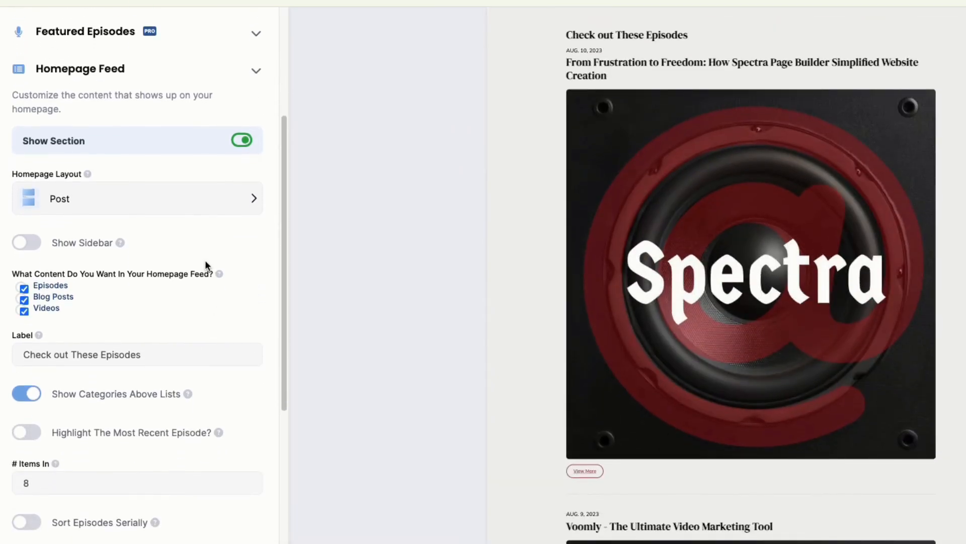
pyautogui.click(196, 200)
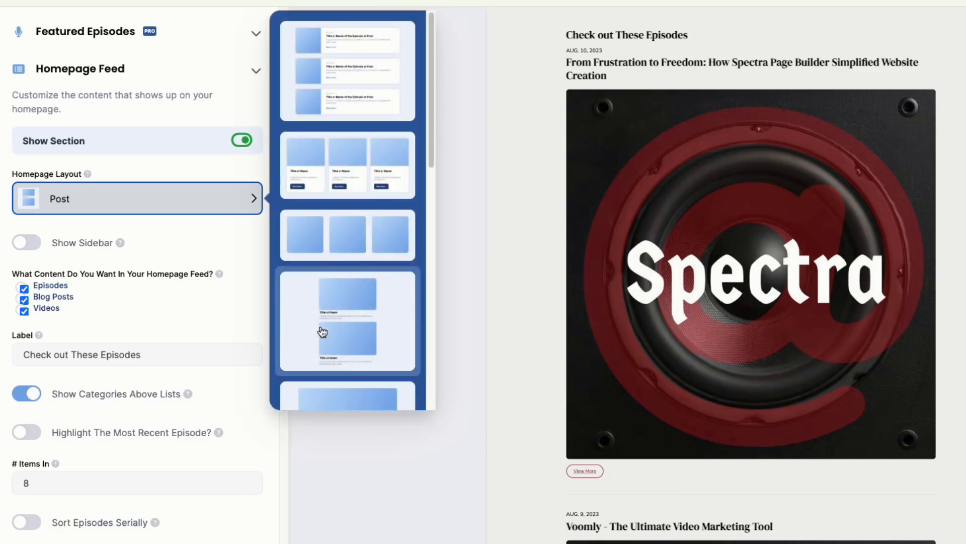
pyautogui.scroll(-5, 321, 331)
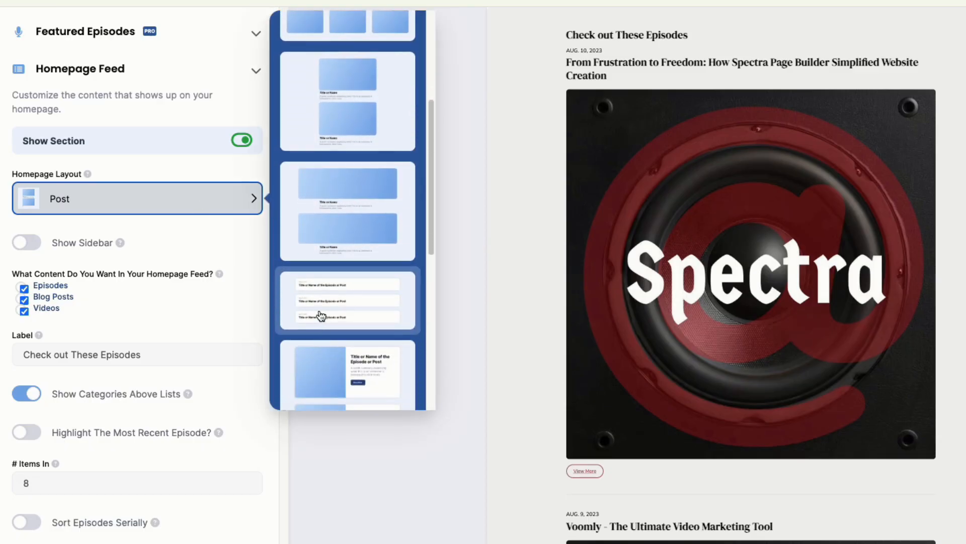
pyautogui.click(322, 330)
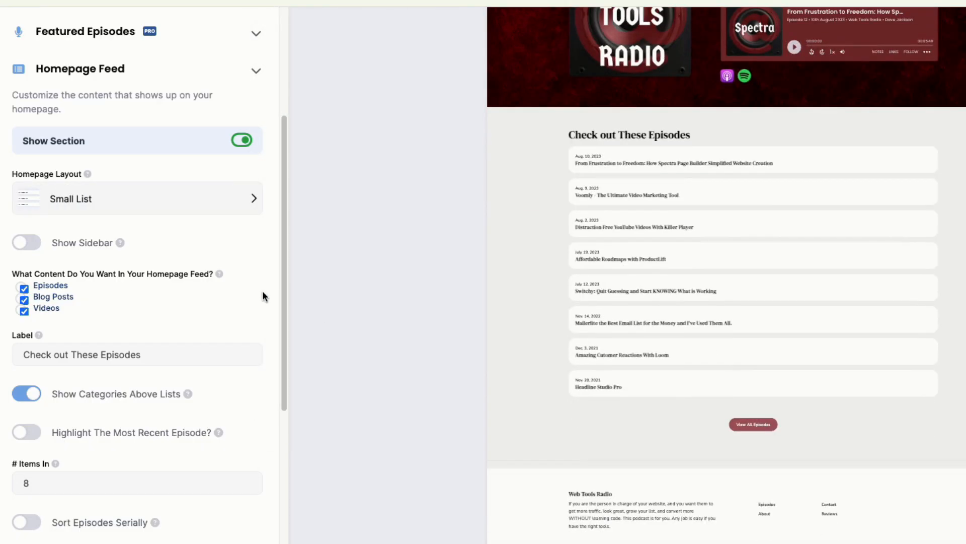
pyautogui.click(222, 211)
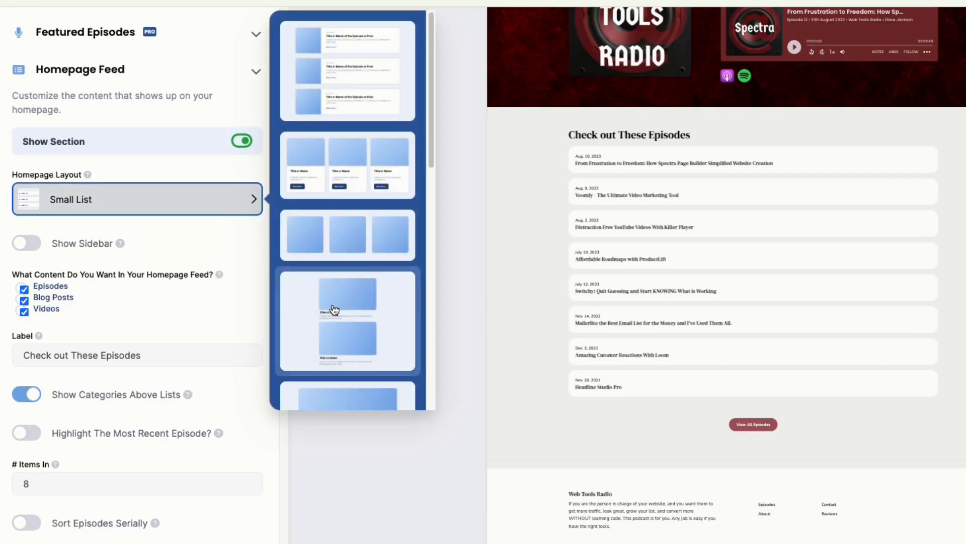
pyautogui.scroll(-5, 333, 310)
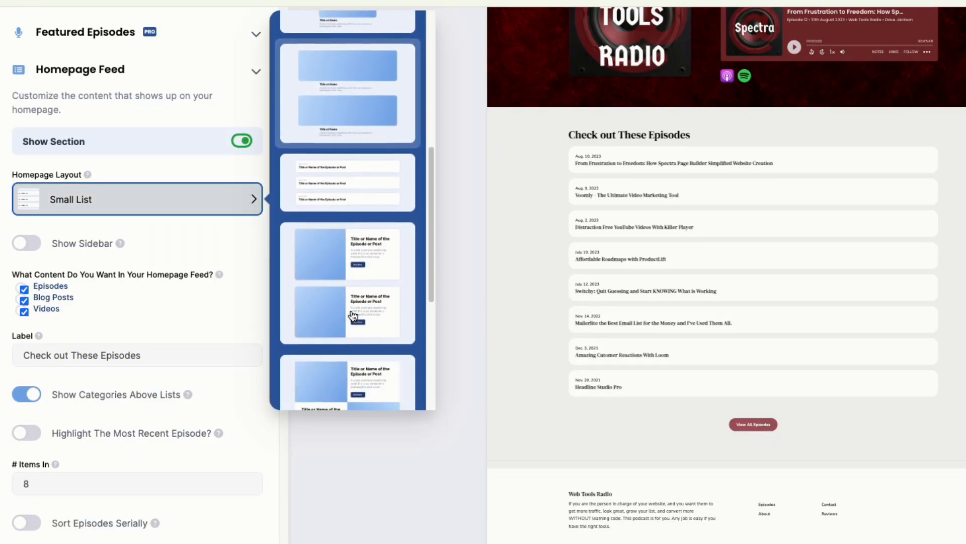
pyautogui.scroll(-1, 352, 315)
pyautogui.click(332, 258)
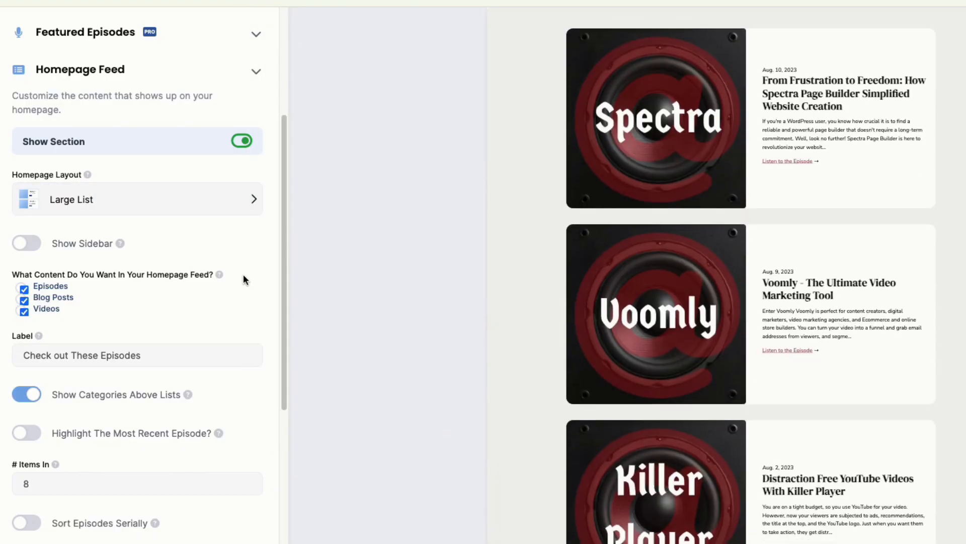
# Try the Full Width Alternating List layout for the homepage feed.
pyautogui.click(222, 203)
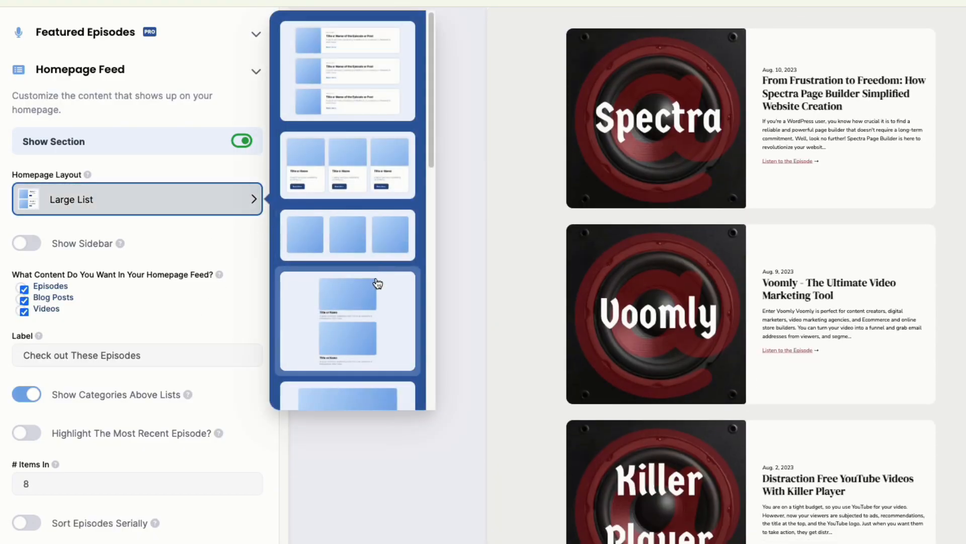
pyautogui.scroll(-2, 374, 281)
pyautogui.scroll(-5, 367, 295)
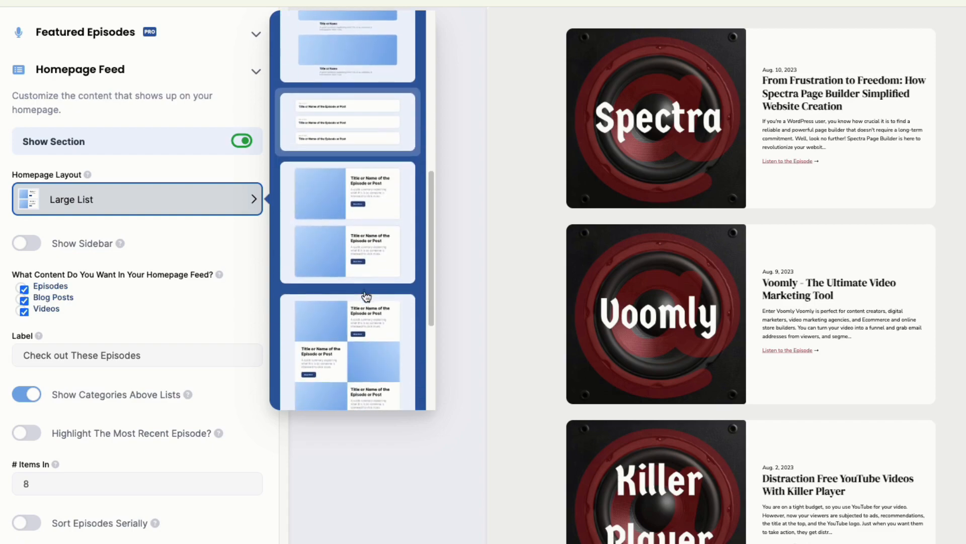
pyautogui.click(362, 297)
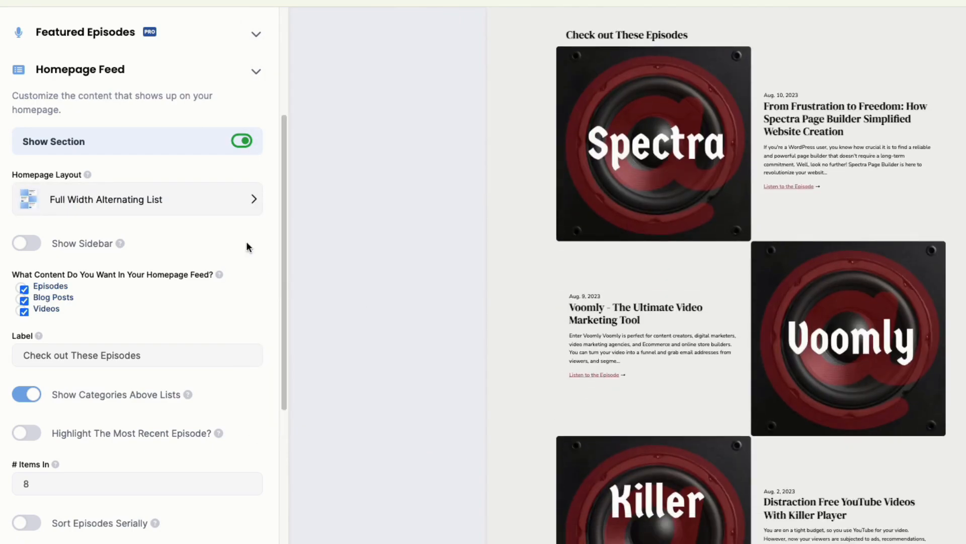
# Set the homepage feed's layout to Simple Grid.
pyautogui.click(224, 211)
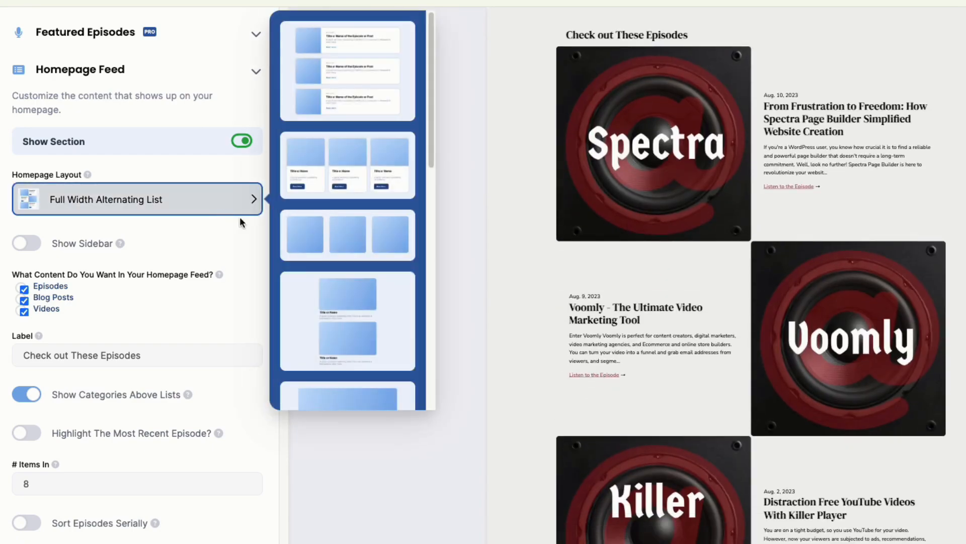
pyautogui.scroll(-3, 353, 335)
pyautogui.scroll(-6, 354, 336)
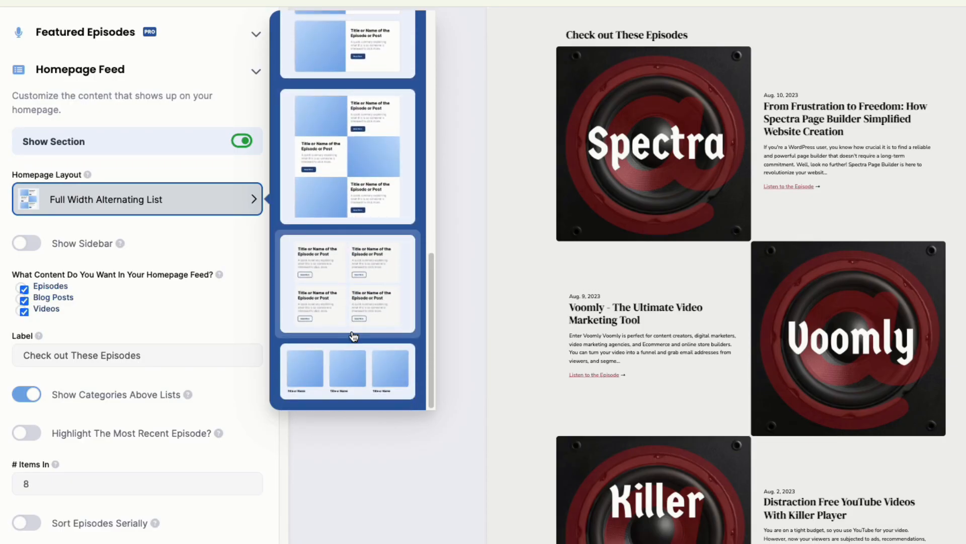
pyautogui.click(317, 366)
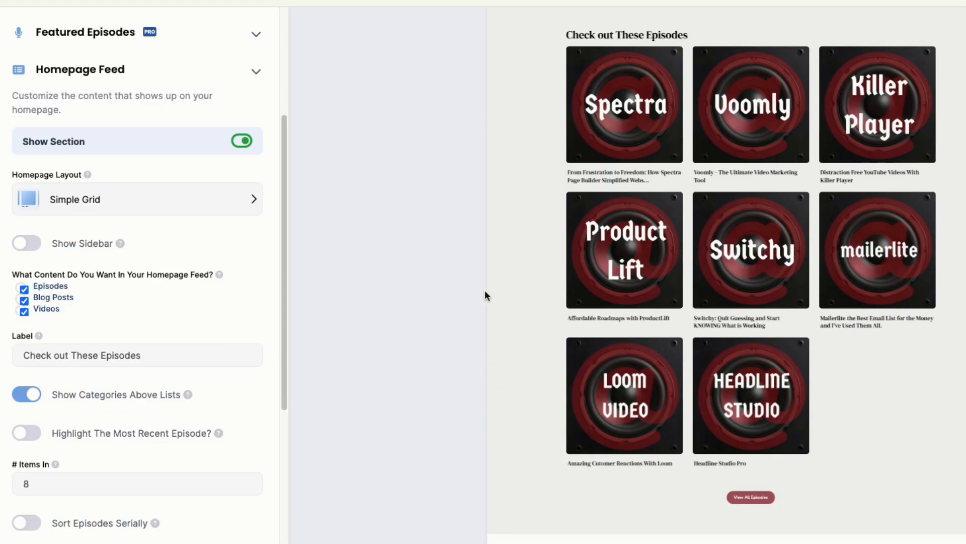
# Reduce the number of items in the homepage feed to 6.
pyautogui.scroll(1, 232, 302)
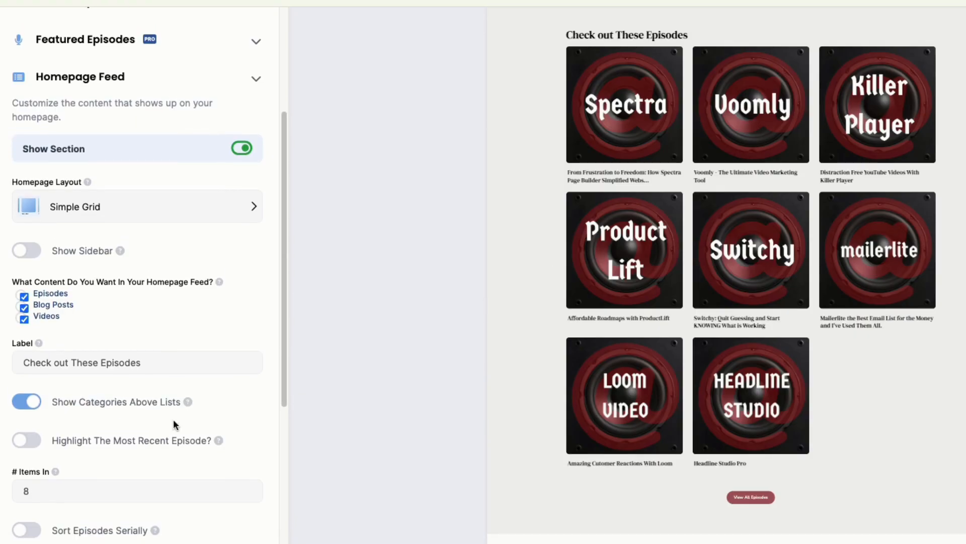
pyautogui.click(247, 493)
pyautogui.click(247, 493)
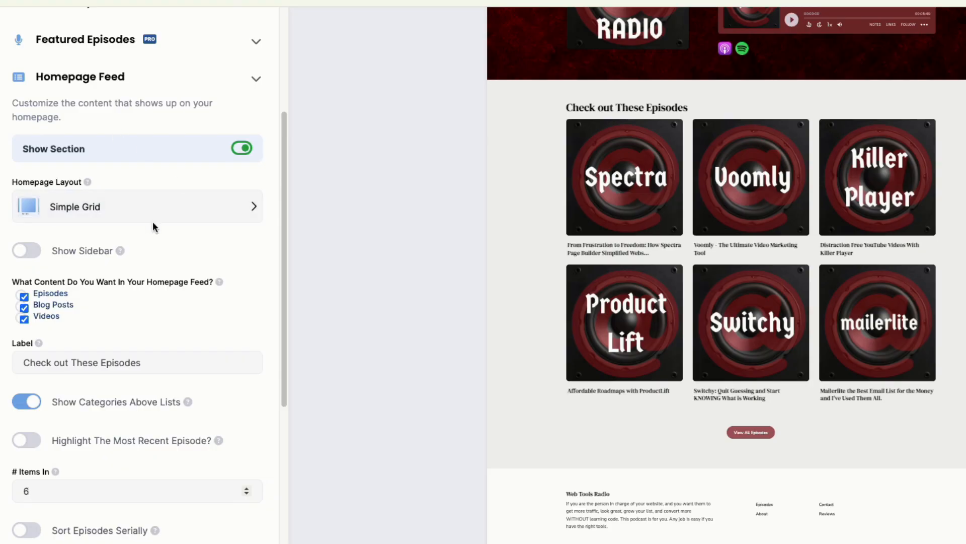
# Try highlighting the most recent episode in the homepage feed and turn the highlight off again.
pyautogui.scroll(-2, 125, 231)
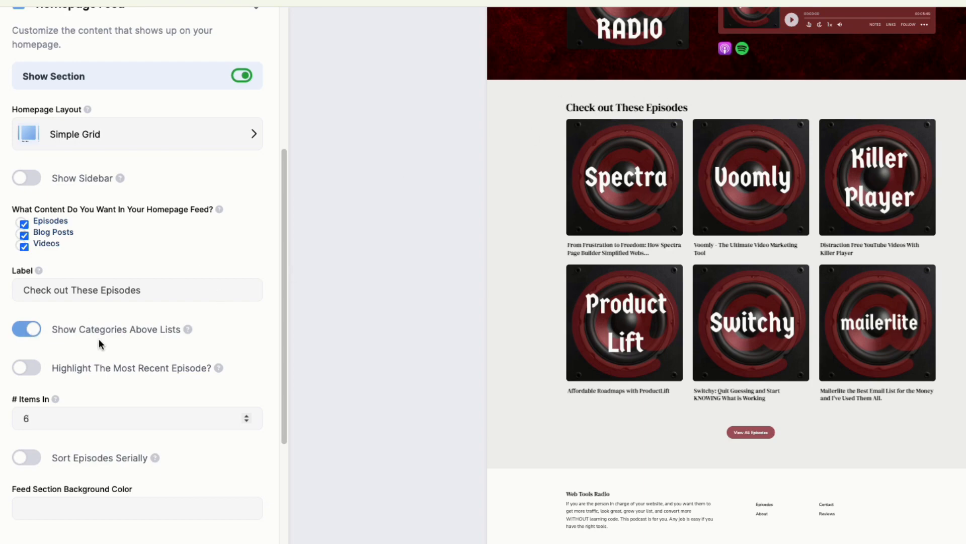
pyautogui.click(24, 372)
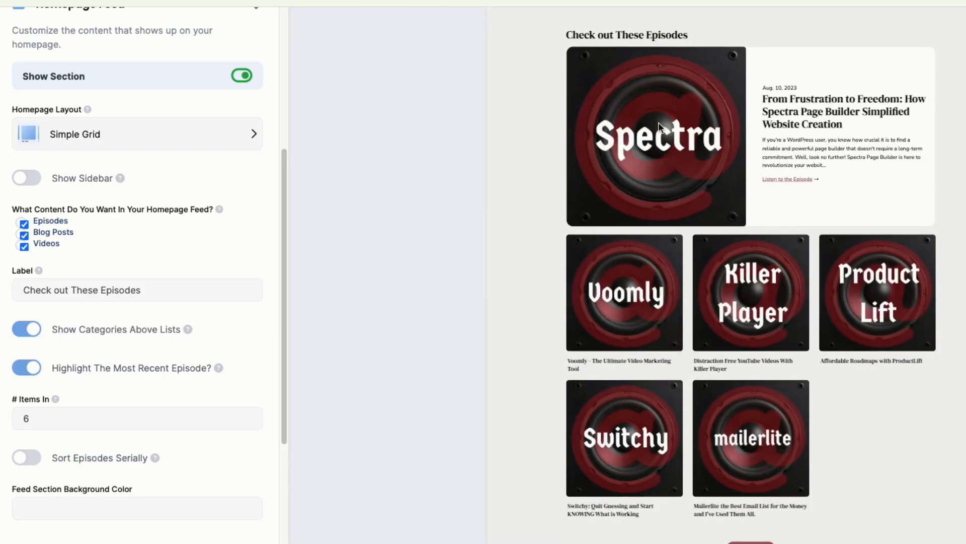
pyautogui.click(32, 369)
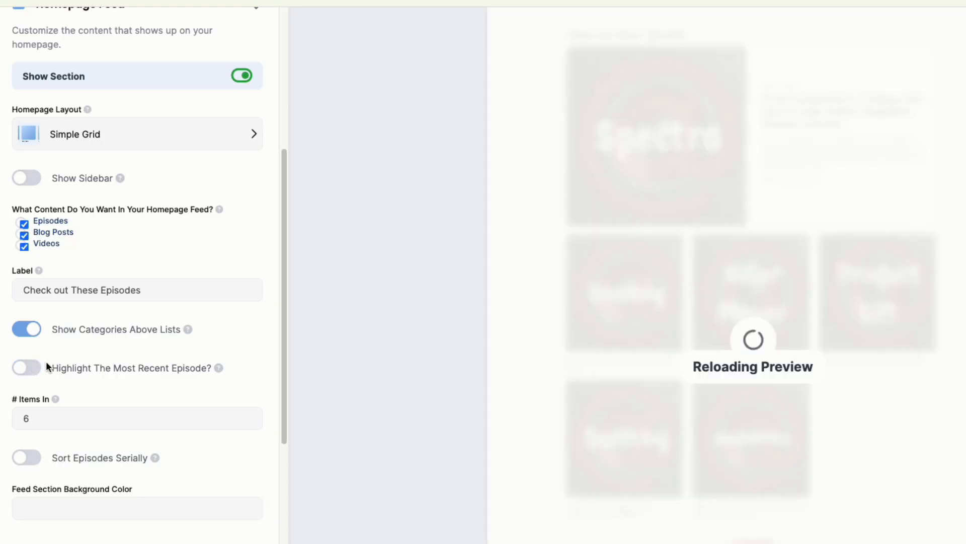
# Copy the Really Light color code #A65B61 from the color notes and set it as the homepage feed section's background color.
pyautogui.scroll(-3, 108, 358)
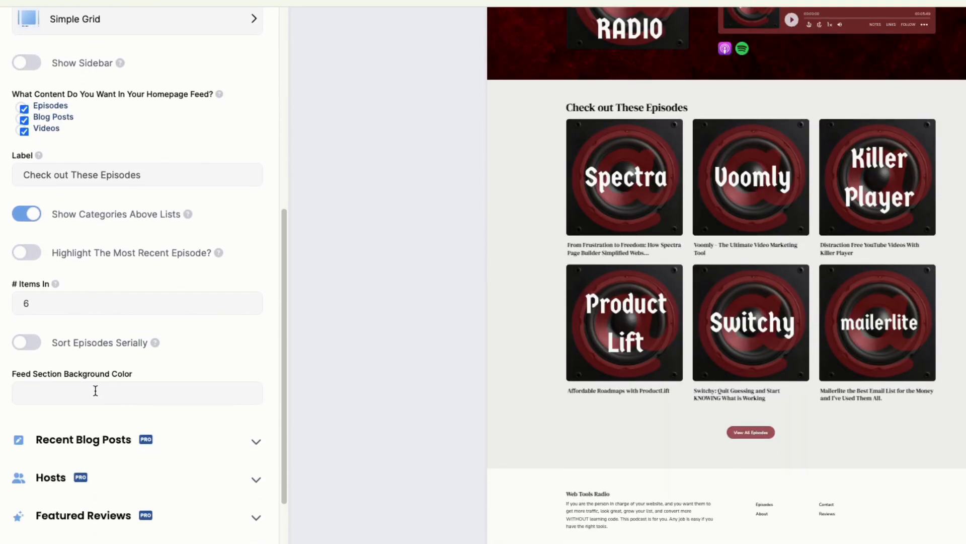
pyautogui.click(95, 391)
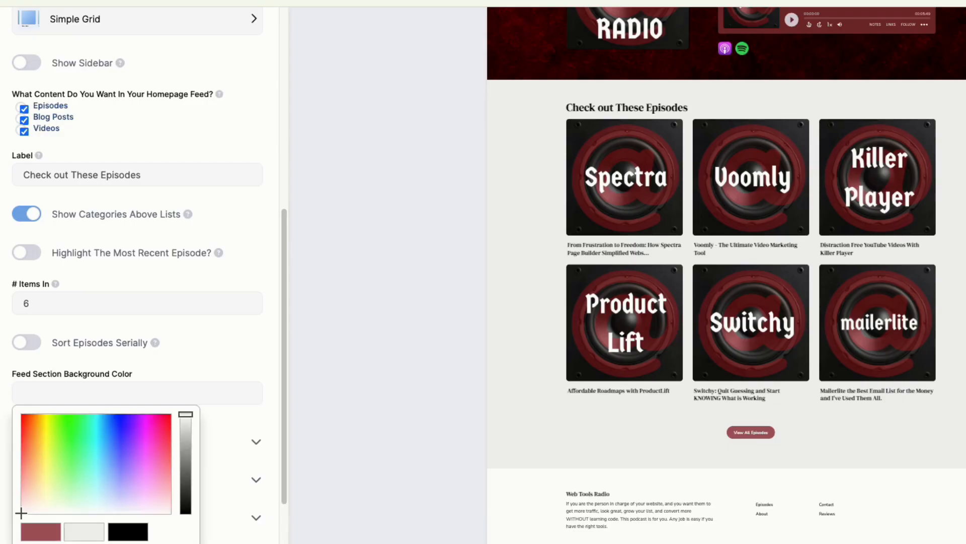
pyautogui.press('super+Tab')
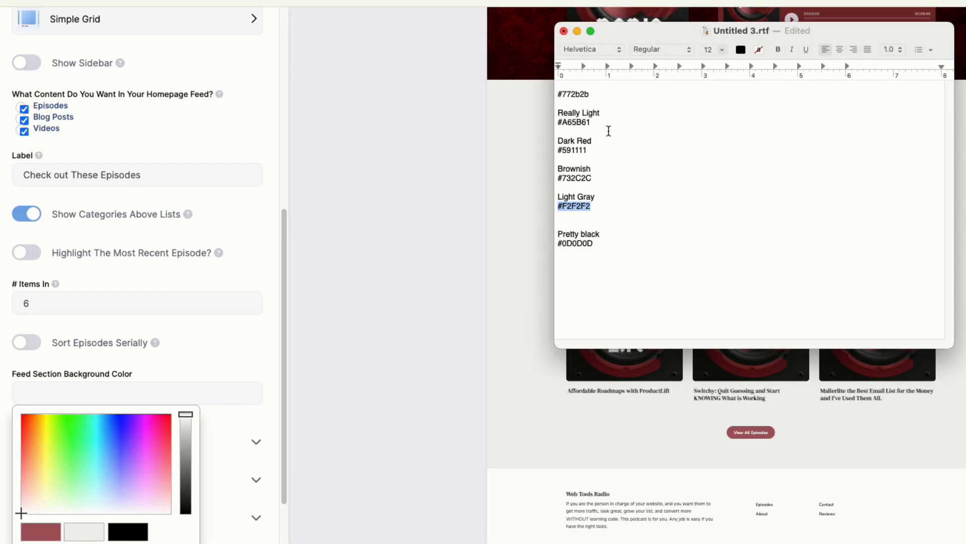
pyautogui.moveTo(605, 122); pyautogui.dragTo(540, 119)
pyautogui.press('super+c')
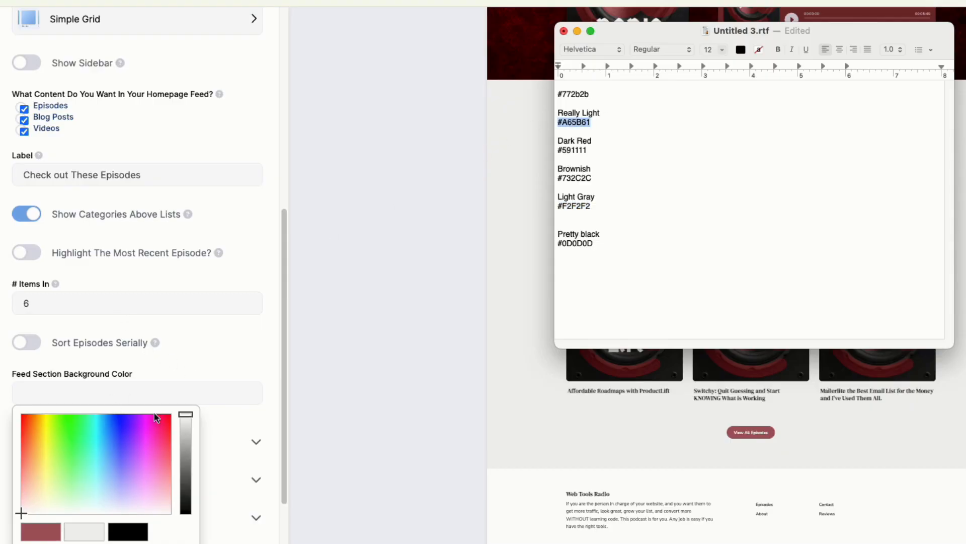
pyautogui.press('super+Tab')
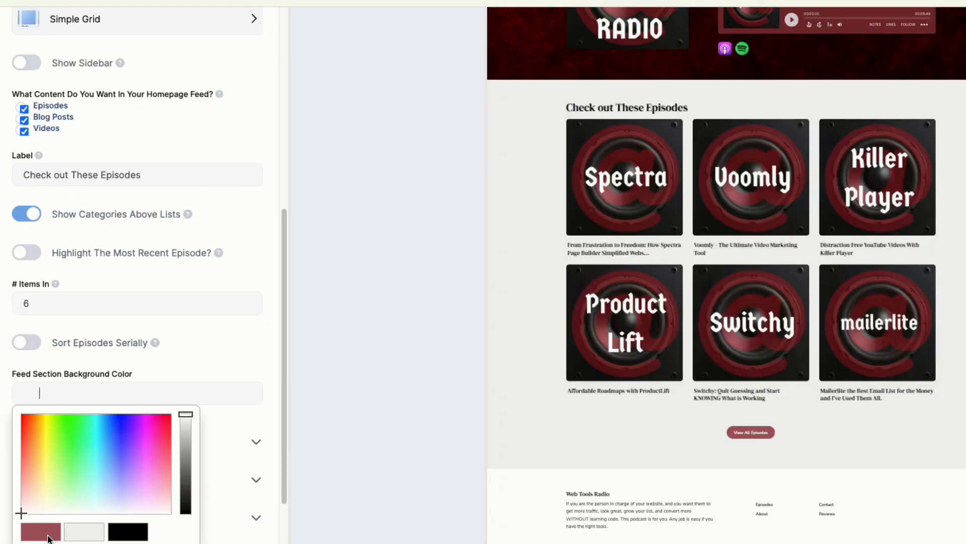
pyautogui.press('super+v')
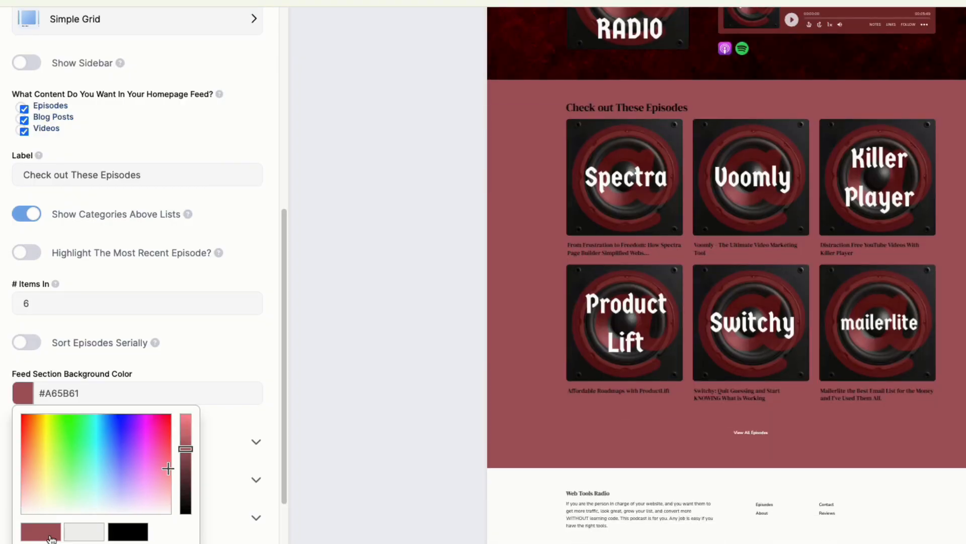
# Lighten and desaturate the feed section's background color to the pale pink #F8F0F2.
pyautogui.moveTo(185, 449); pyautogui.dragTo(184, 426)
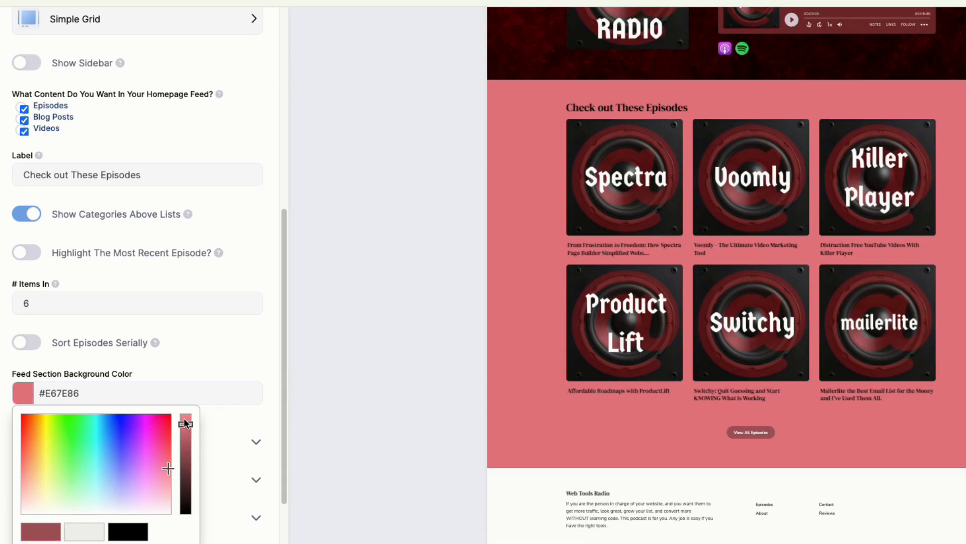
pyautogui.click(167, 468)
pyautogui.moveTo(168, 468); pyautogui.dragTo(166, 506)
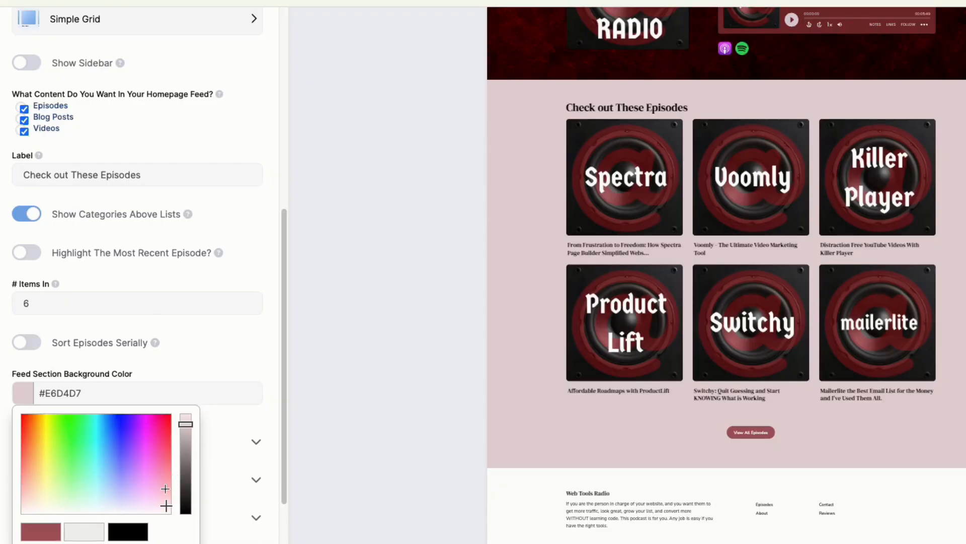
pyautogui.moveTo(164, 505); pyautogui.dragTo(166, 507)
pyautogui.moveTo(184, 424); pyautogui.dragTo(184, 417)
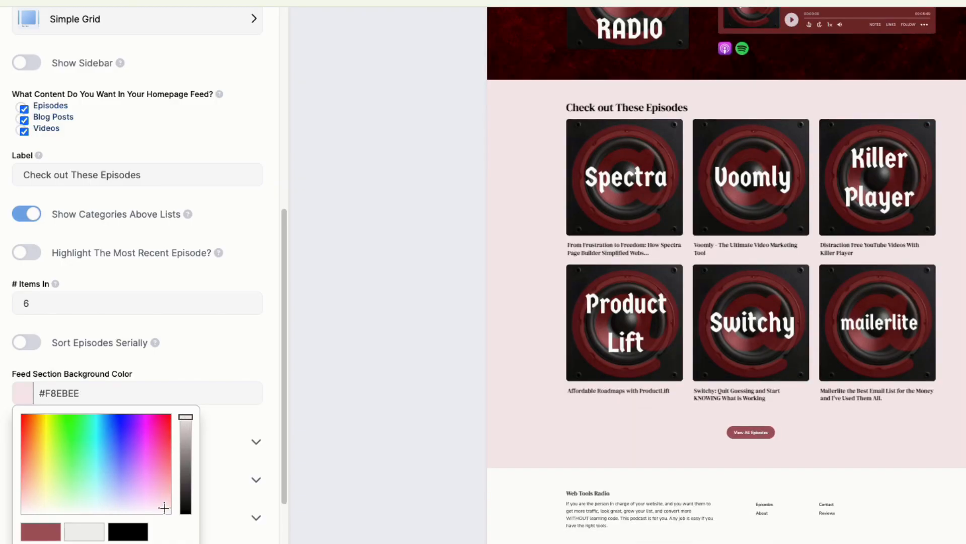
pyautogui.click(164, 509)
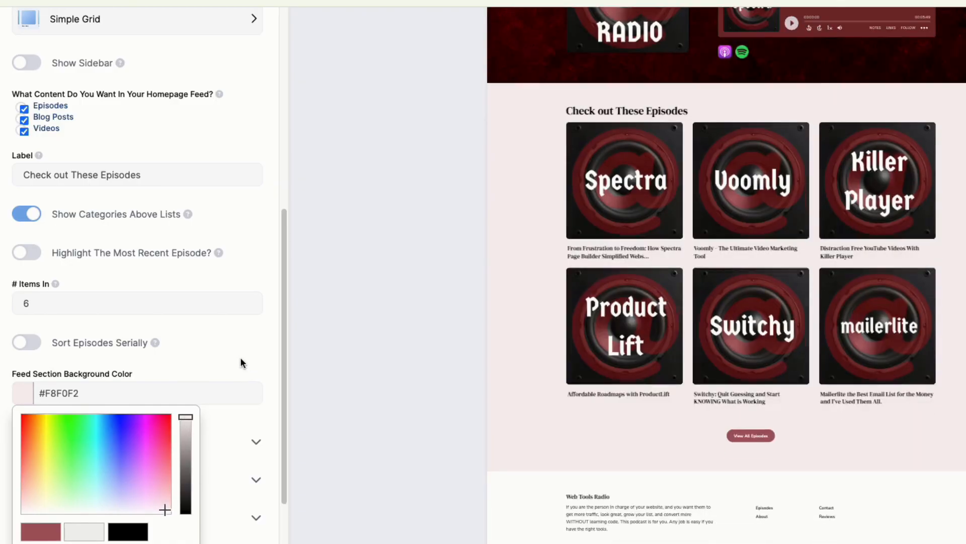
pyautogui.click(239, 357)
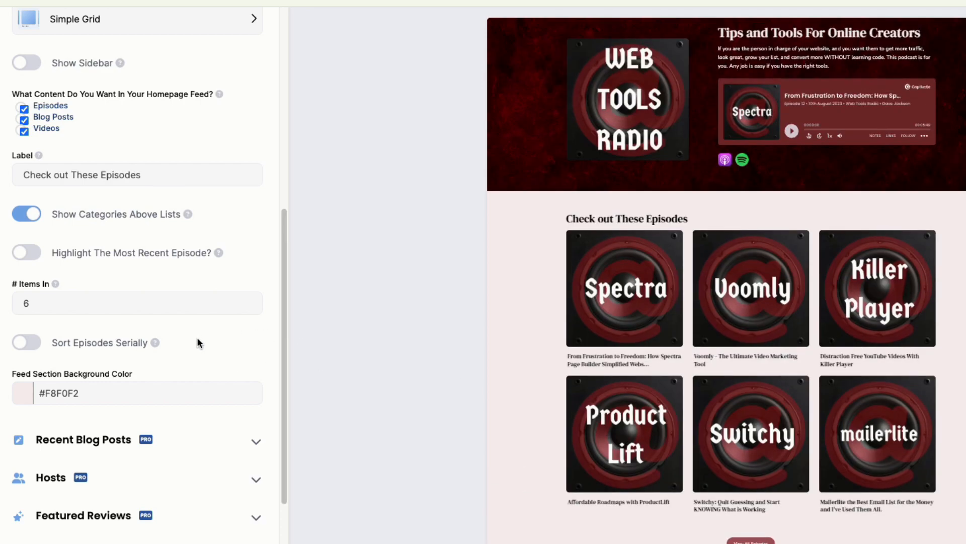
# Collapse the Homepage Feed settings.
pyautogui.scroll(-3, 197, 343)
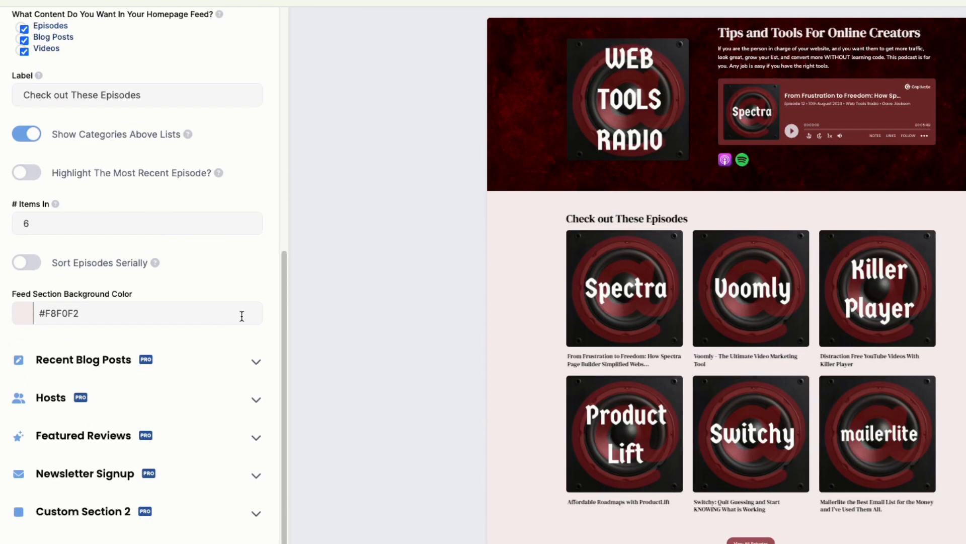
pyautogui.scroll(12, 241, 316)
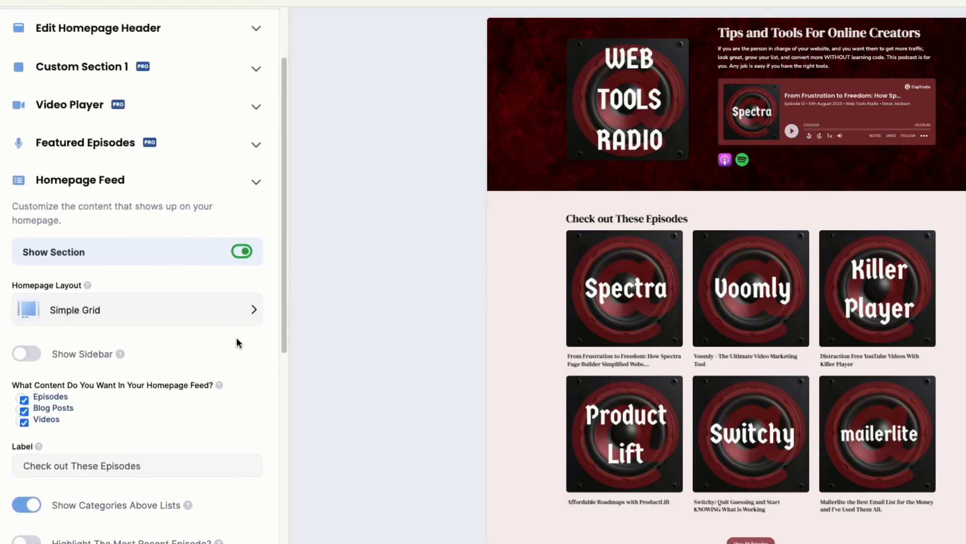
pyautogui.scroll(-1, 248, 192)
pyautogui.click(259, 172)
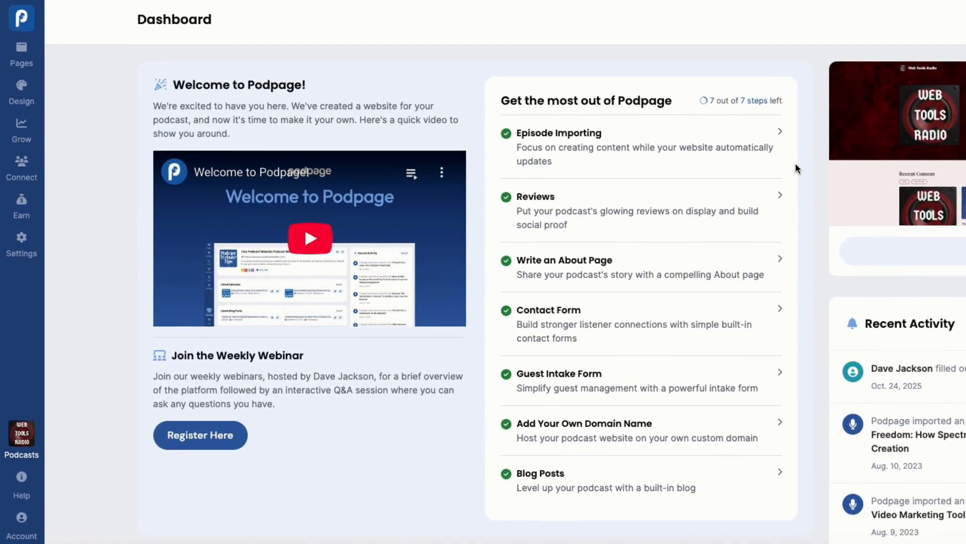
# Open the Home page for editing from the dashboard and expand the Custom Section 1 settings.
pyautogui.click(18, 49)
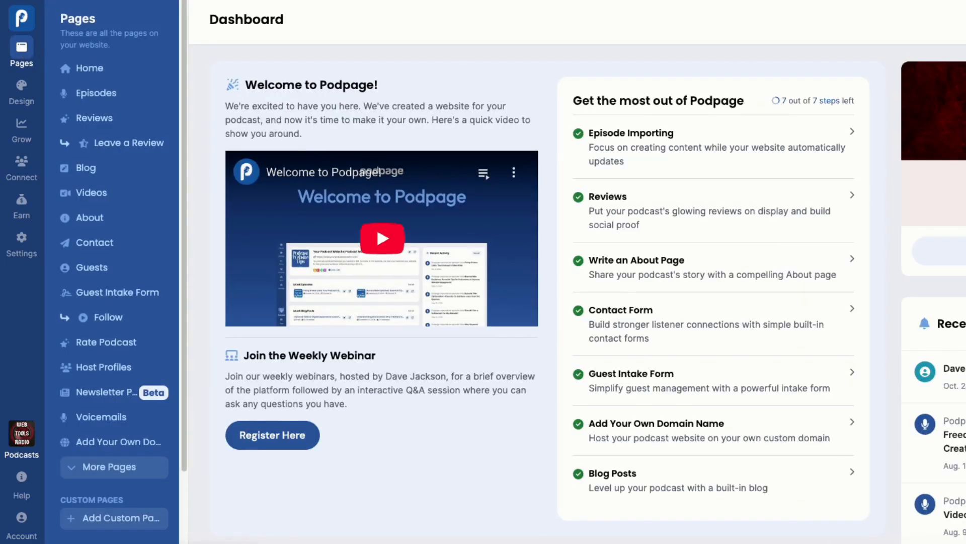
pyautogui.click(90, 68)
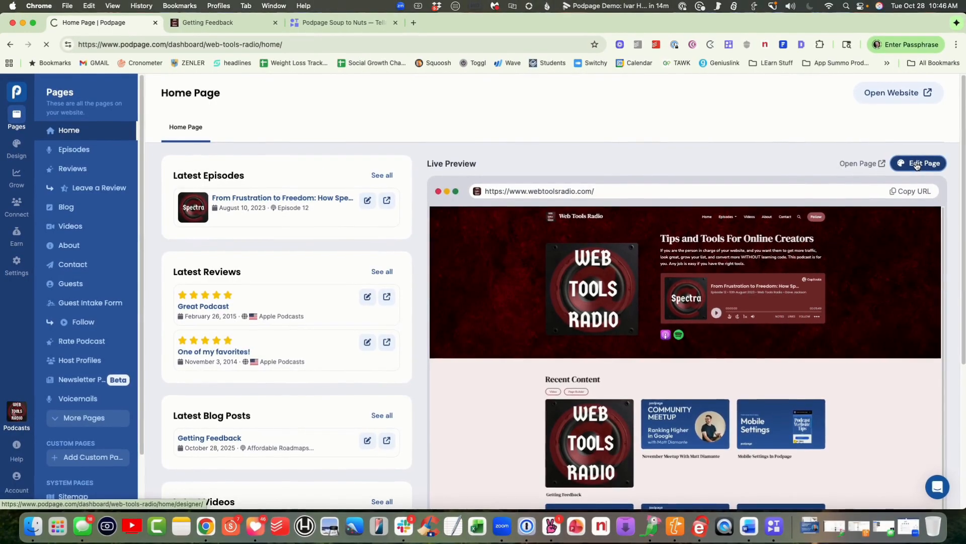
pyautogui.click(917, 163)
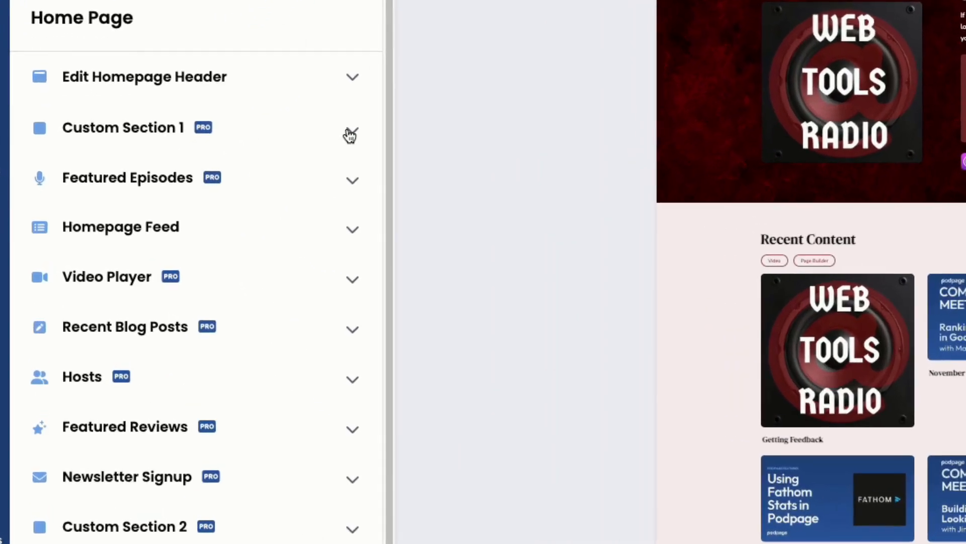
pyautogui.click(230, 194)
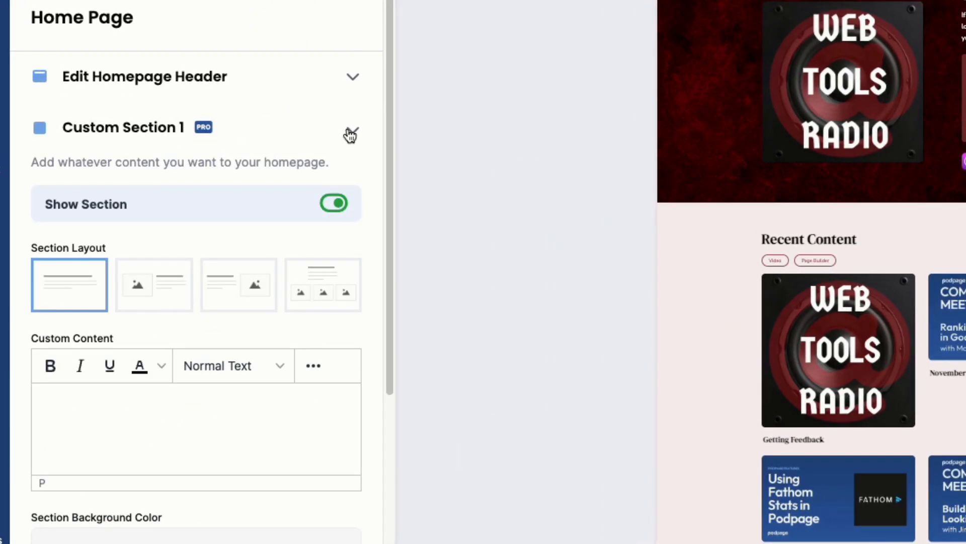
# Give Custom Section 1 the layout with an image left of the text and upload Profitfromyourpdocast_600.jpg as its image.
pyautogui.click(152, 286)
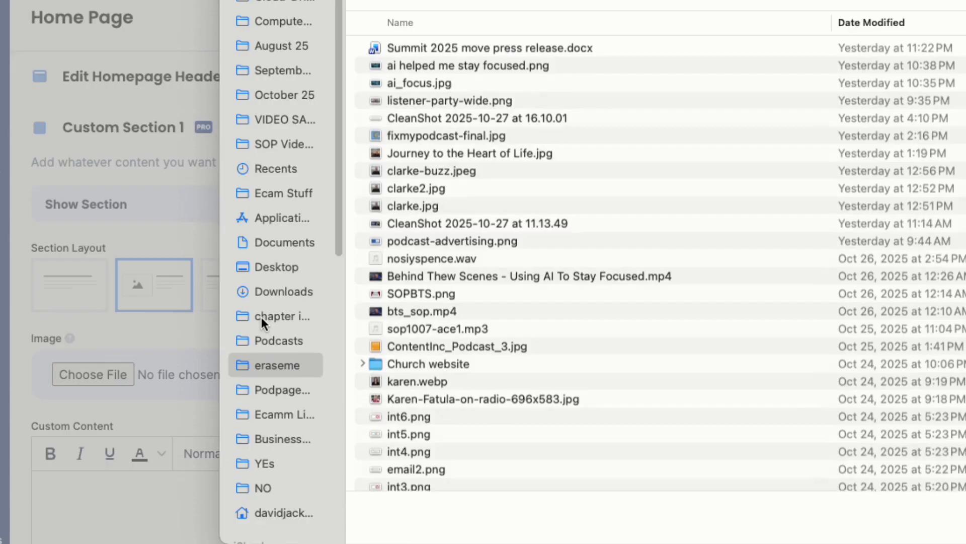
pyautogui.click(260, 317)
pyautogui.click(443, 277)
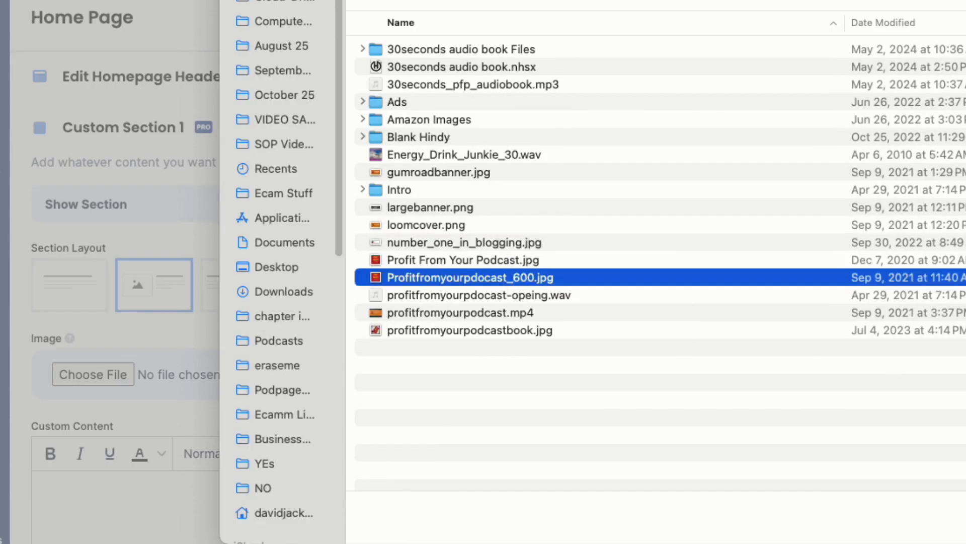
pyautogui.press('Return')
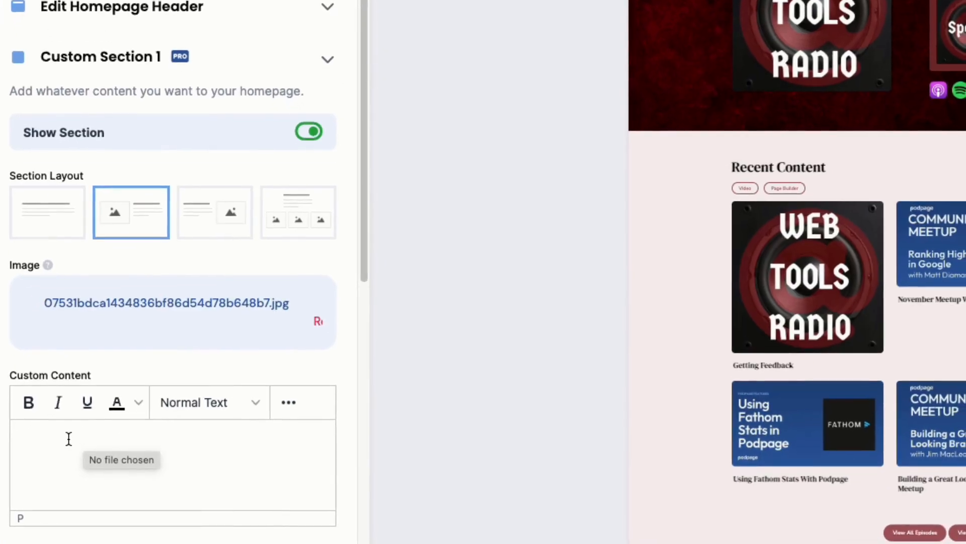
# Enter "Want to make some money with your podcast? Check out my book Here" as Custom Section 1's content.
pyautogui.click(90, 508)
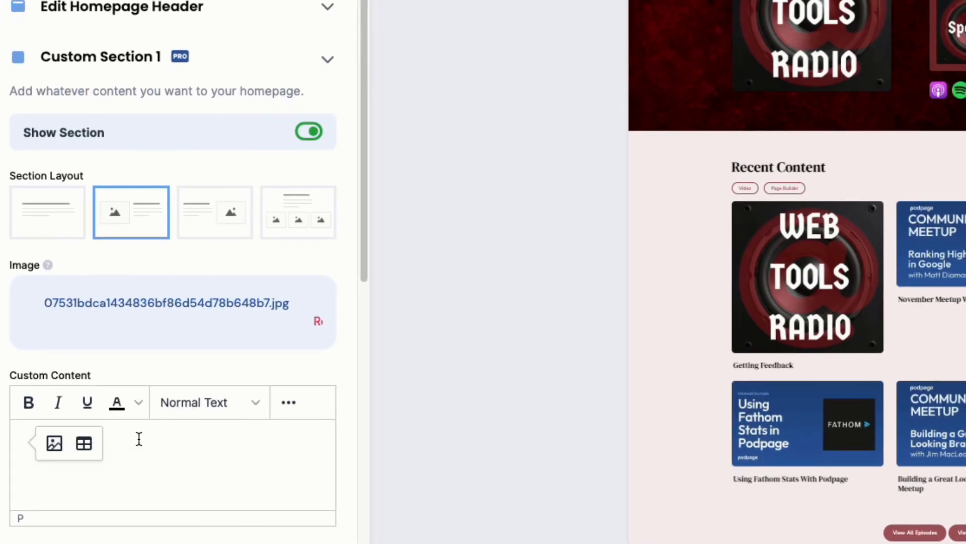
pyautogui.write('Want to make ')
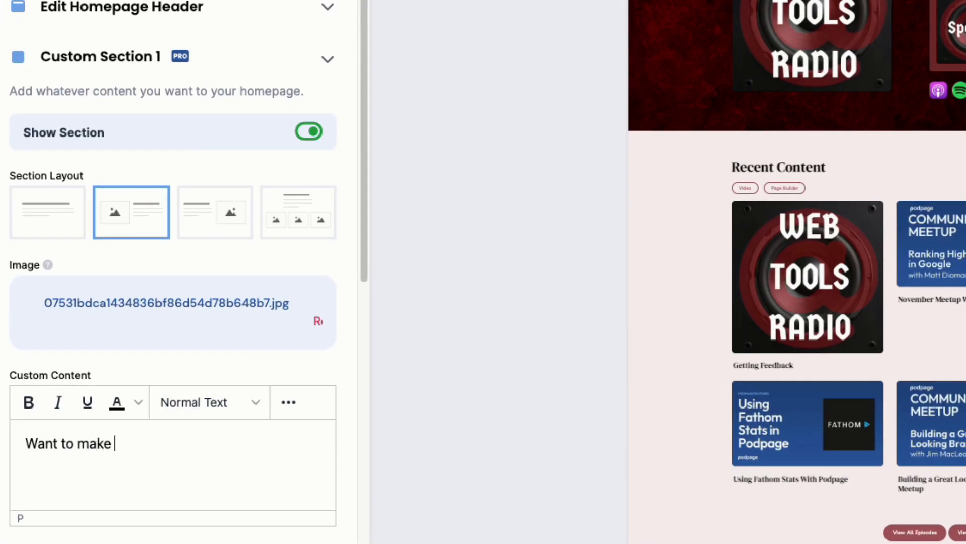
pyautogui.write('some money with y')
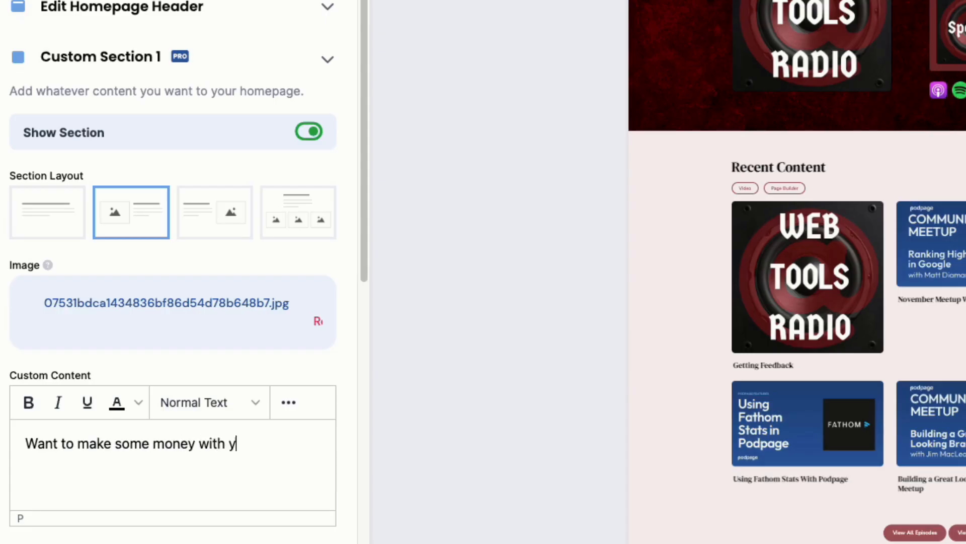
pyautogui.write('our podcast? ')
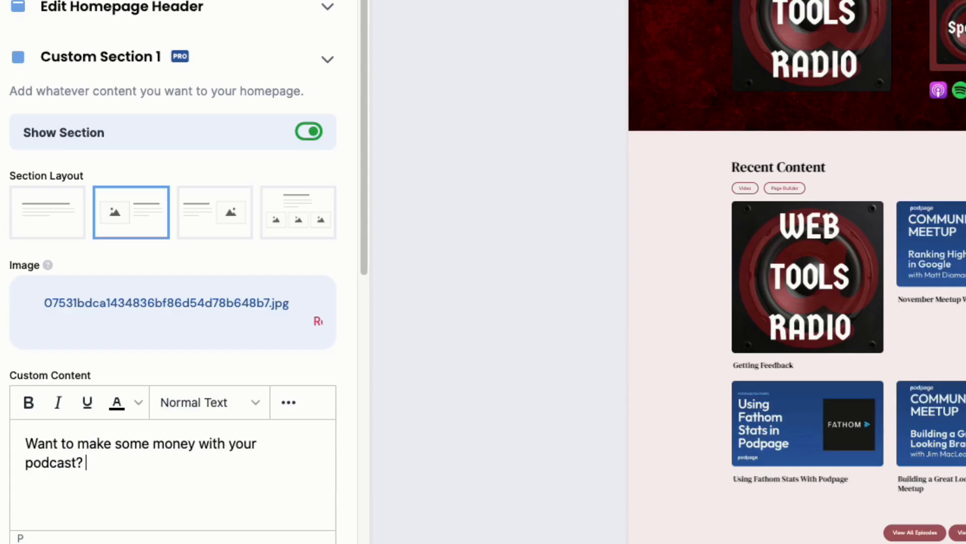
pyautogui.write('Chec out my')
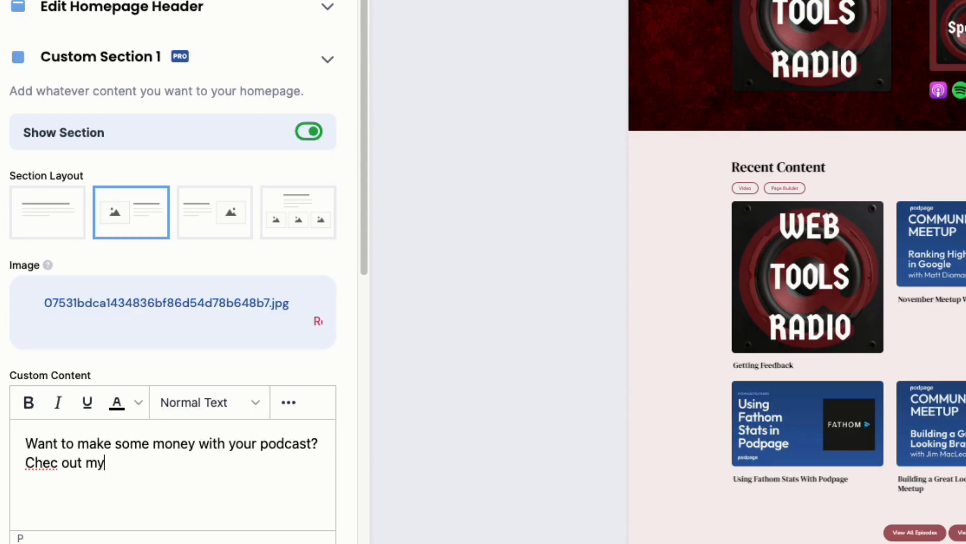
pyautogui.write(' book on A')
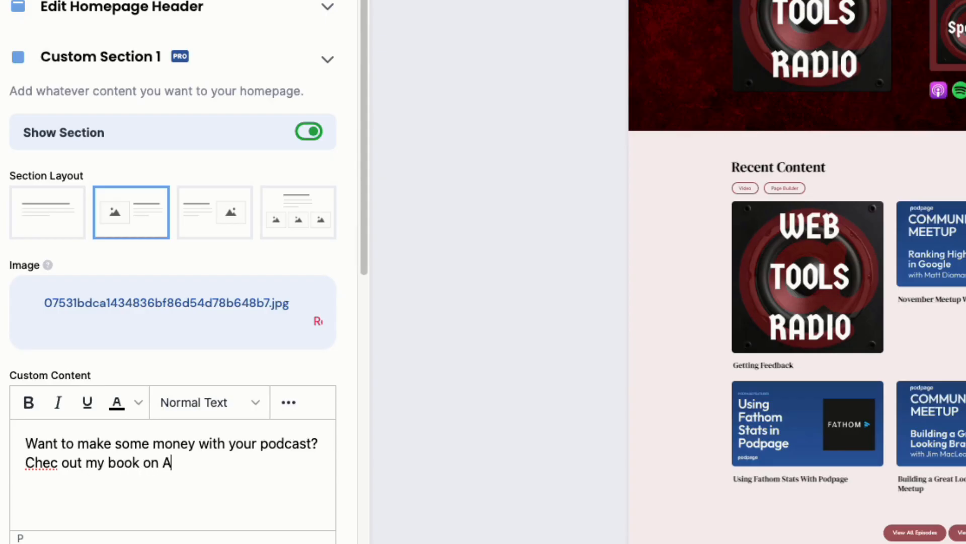
pyautogui.write('m')
pyautogui.write('Here')
pyautogui.click(58, 460)
pyautogui.write('k')
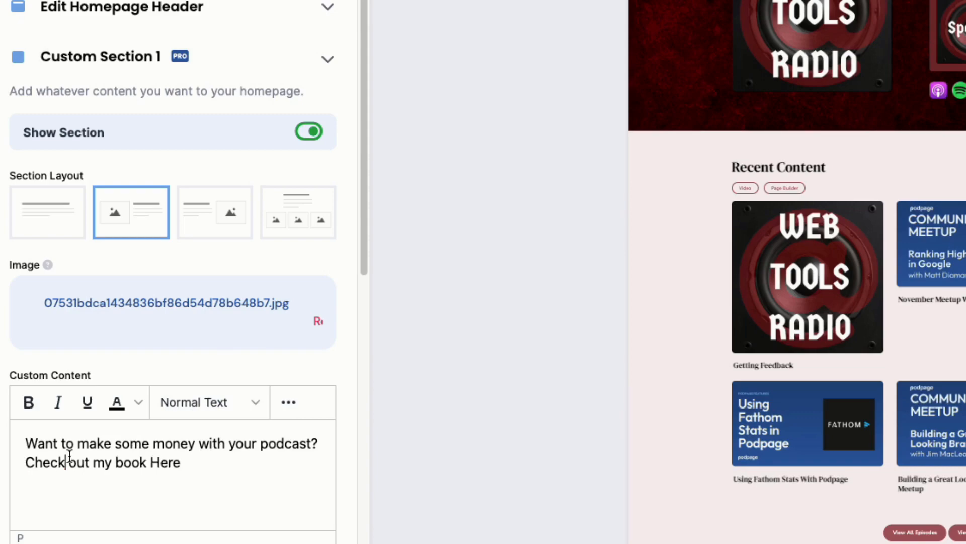
pyautogui.doubleClick(163, 460)
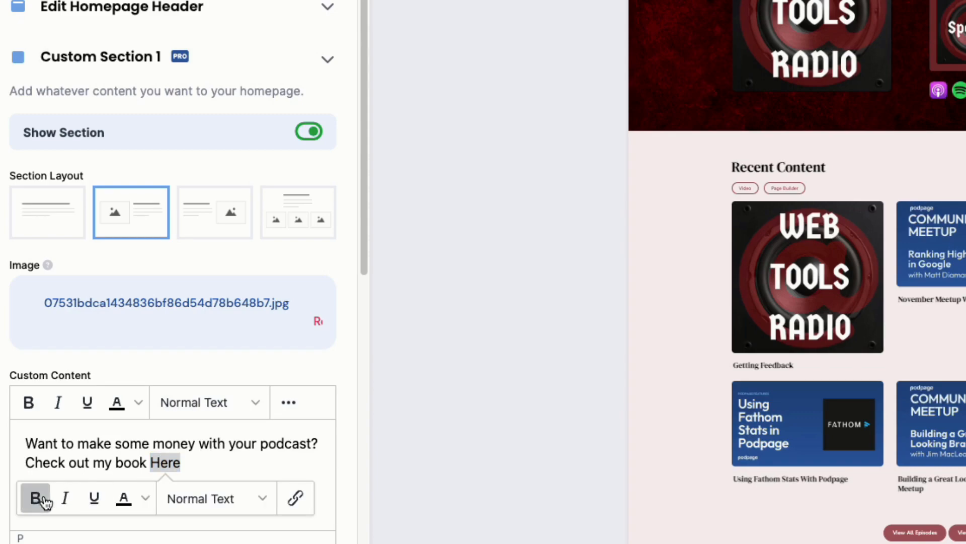
pyautogui.click(36, 499)
pyautogui.click(296, 498)
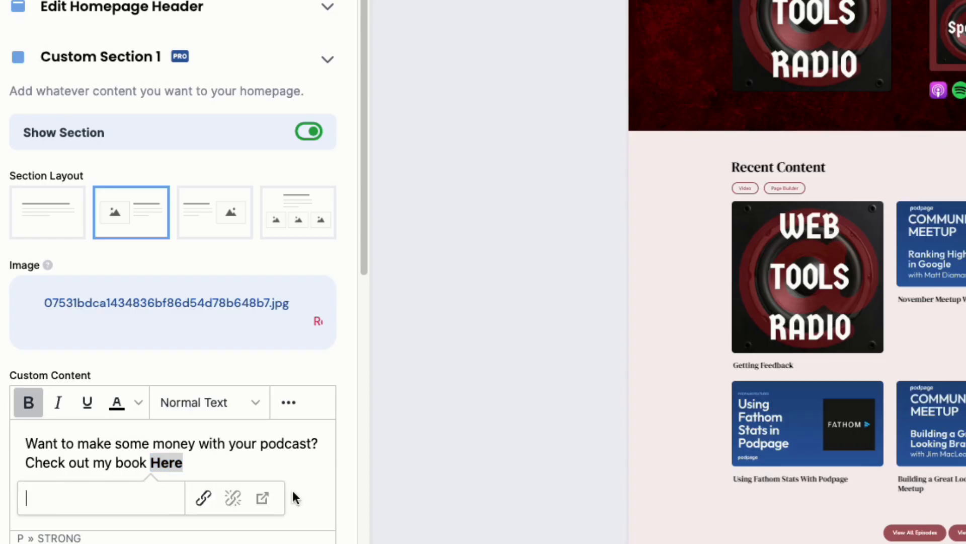
pyautogui.write('http')
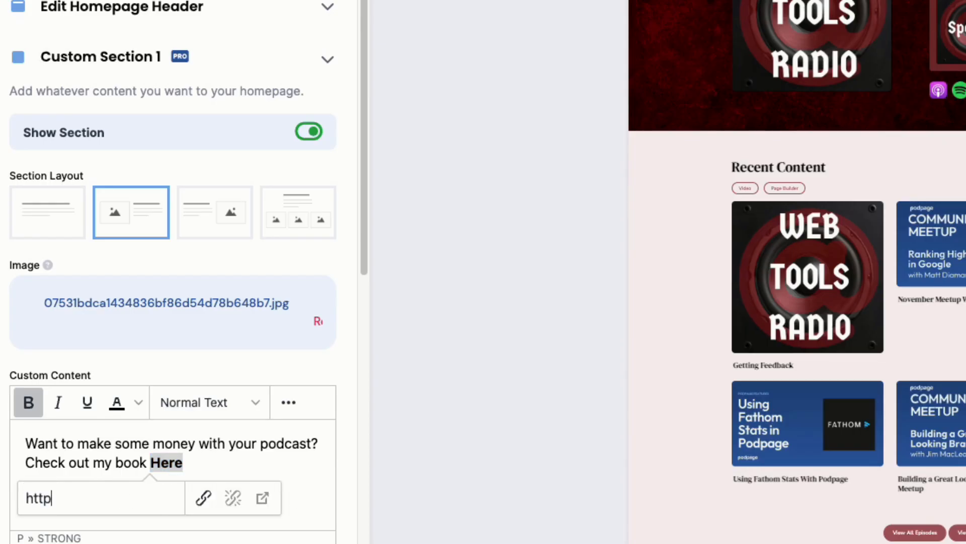
pyautogui.write('s://www.')
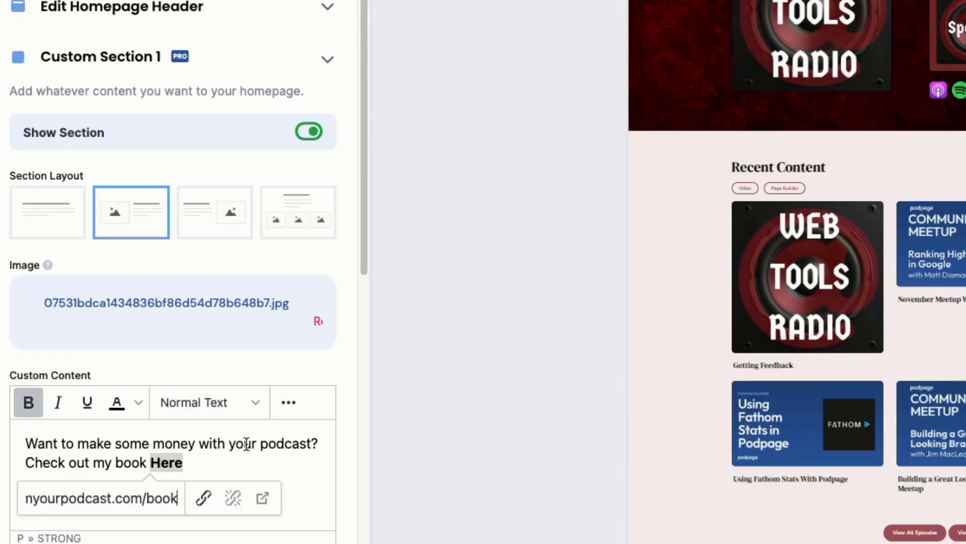
pyautogui.click(226, 459)
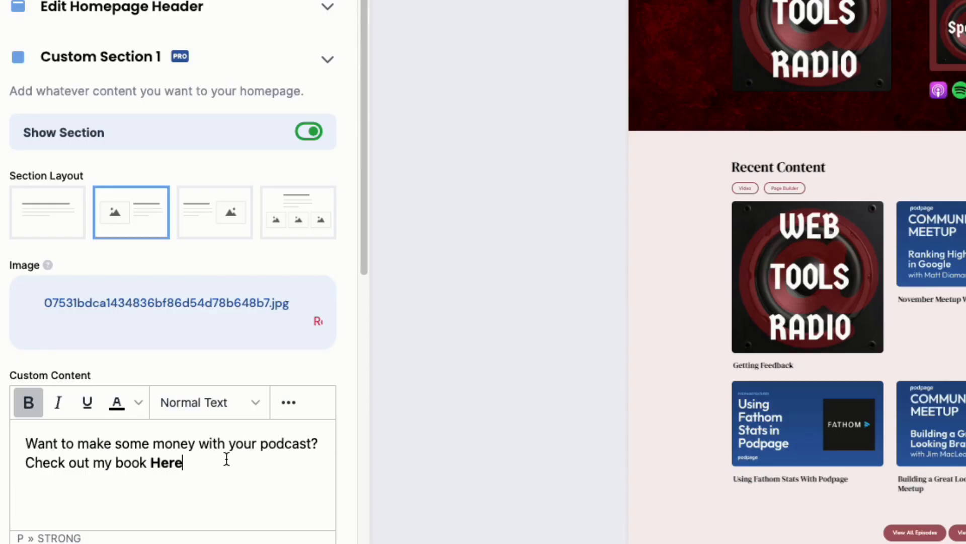
pyautogui.scroll(-5, 276, 391)
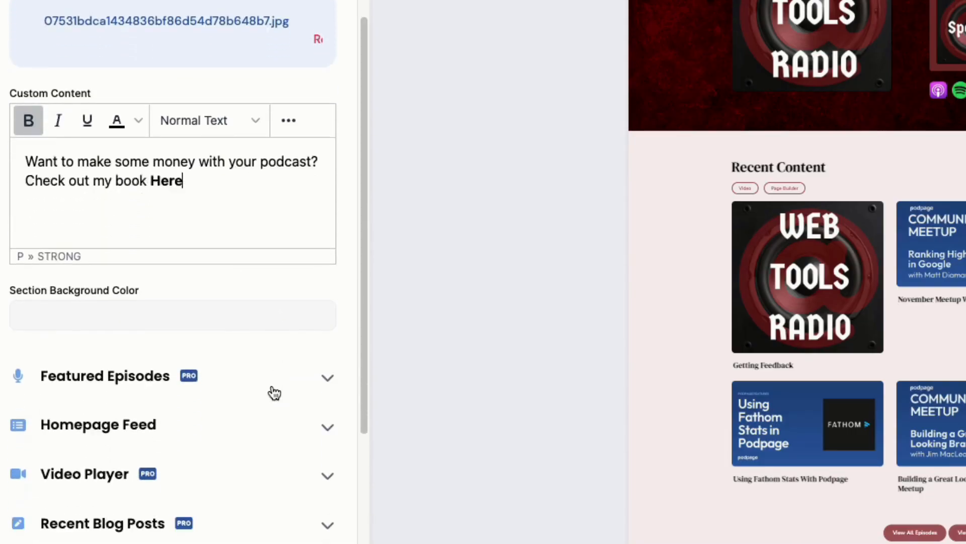
pyautogui.scroll(-5, 274, 392)
pyautogui.scroll(15, 223, 445)
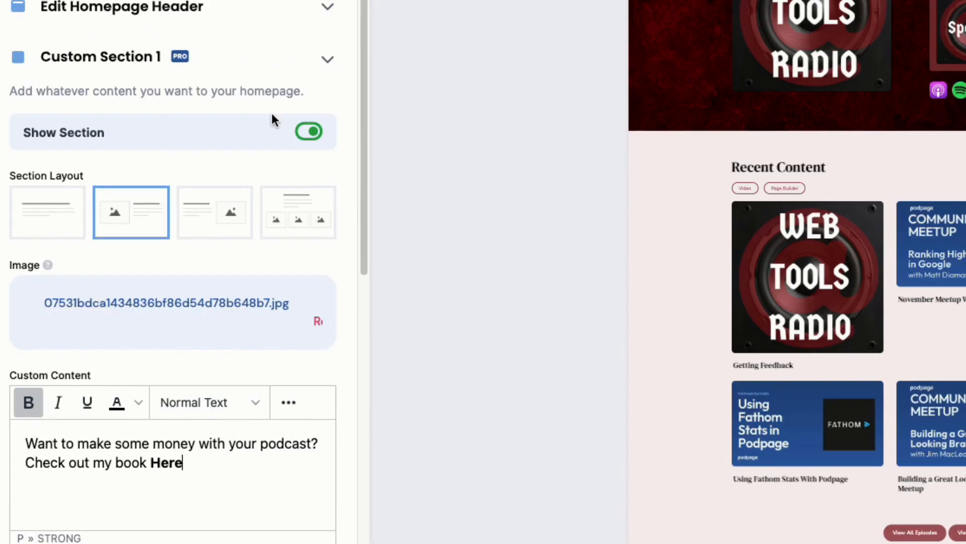
# Review the order and visibility of the homepage sections in the section order settings.
pyautogui.scroll(-10, 270, 300)
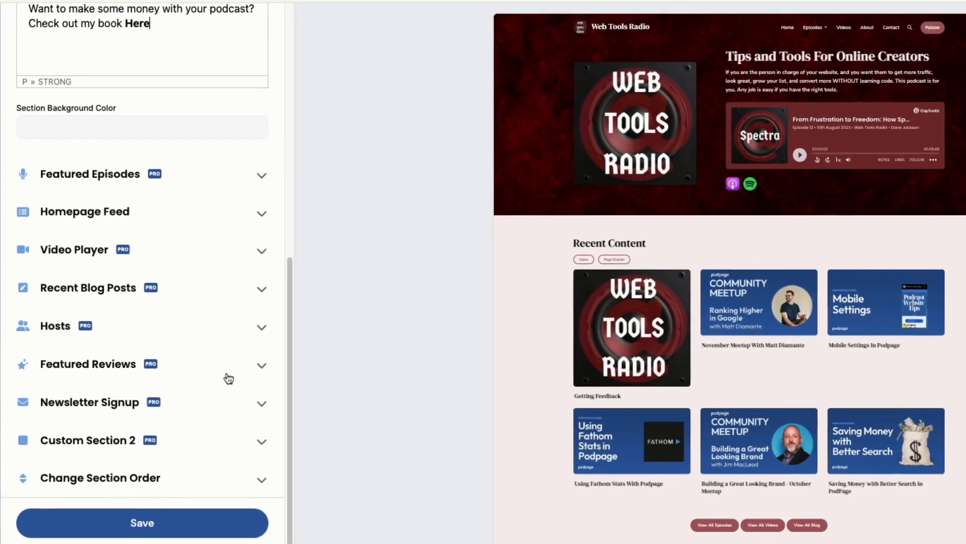
pyautogui.click(261, 476)
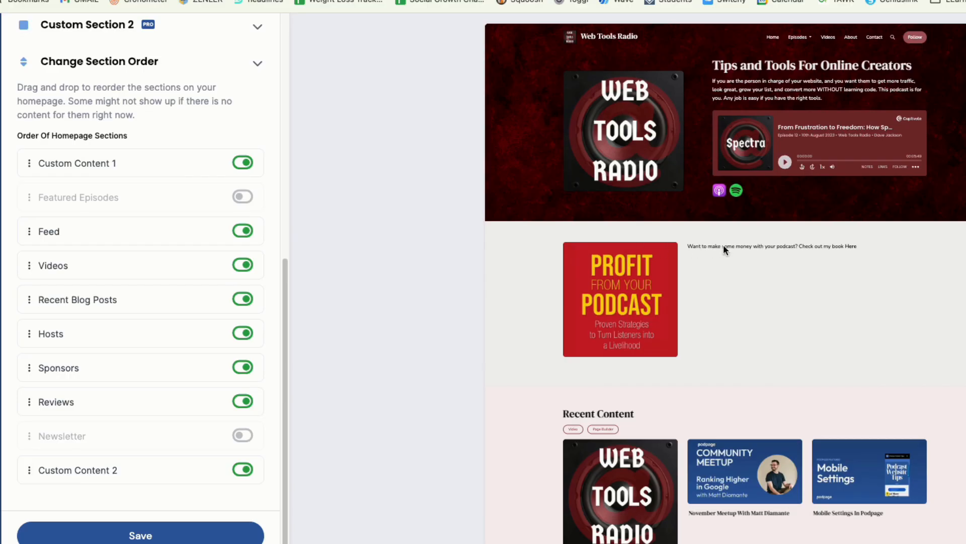
pyautogui.scroll(9, 56, 320)
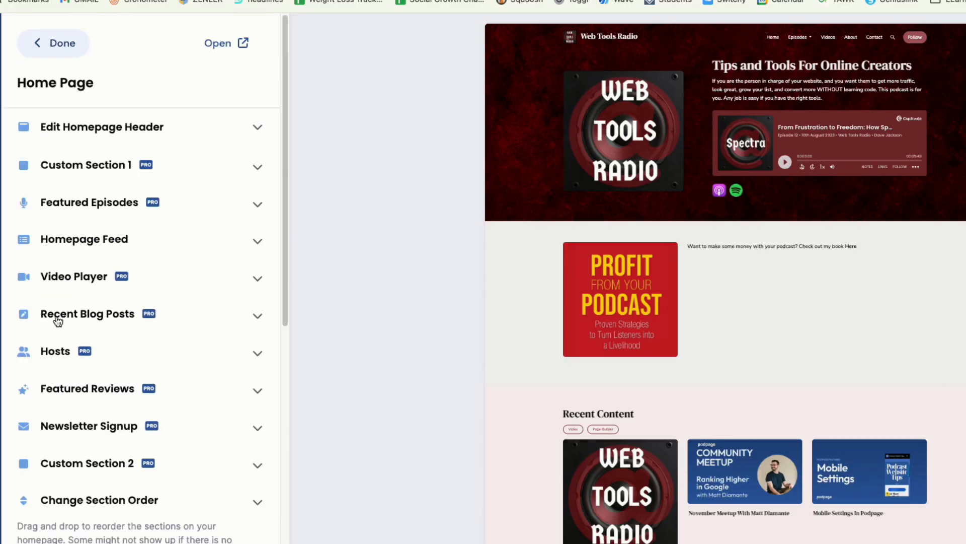
# Insert two blank lines above Custom Section 1's text to lower it beside the image, and save the homepage.
pyautogui.click(254, 169)
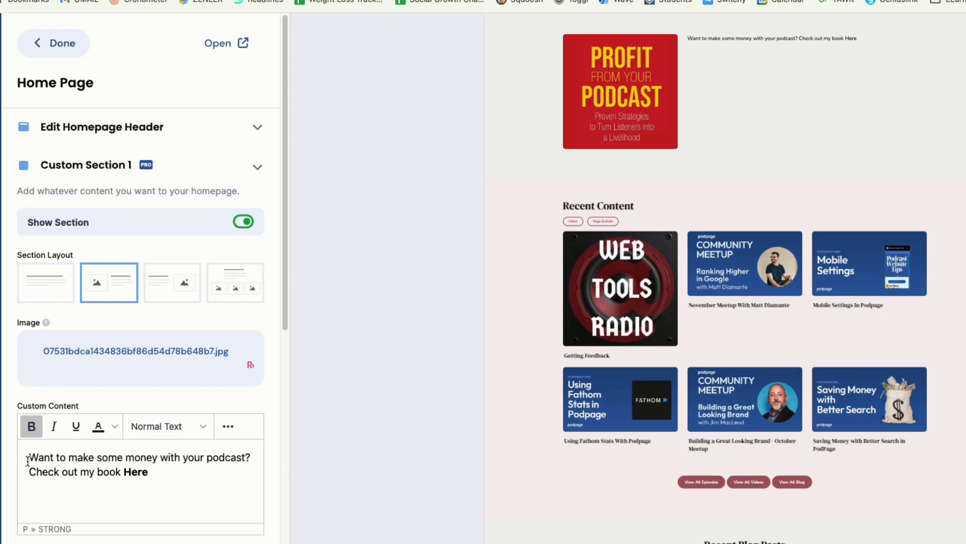
pyautogui.click(28, 458)
pyautogui.press('Return')
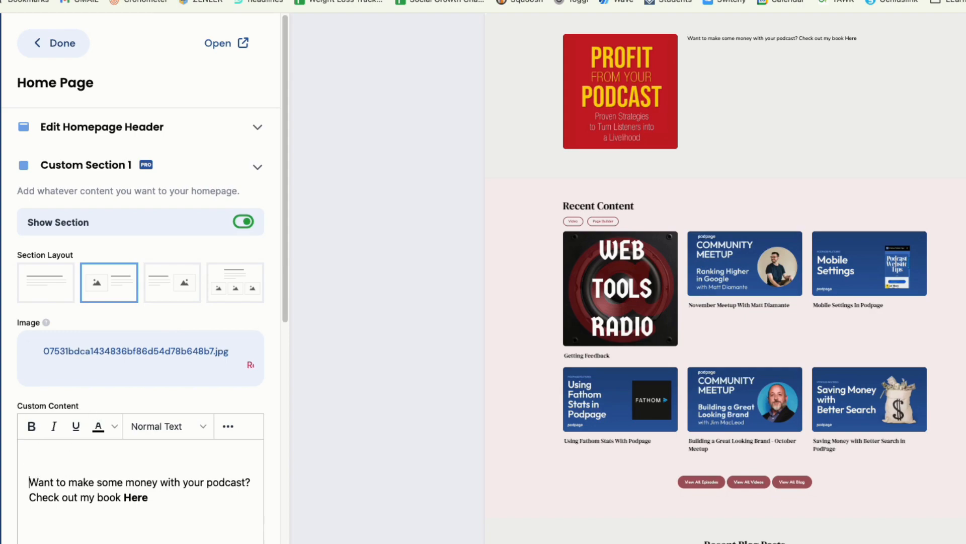
pyautogui.press('Return')
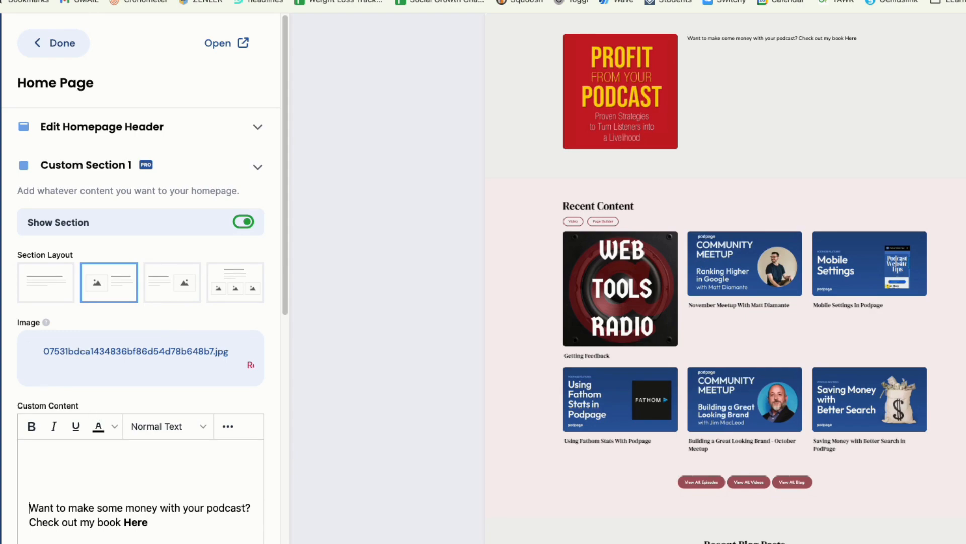
pyautogui.scroll(-10, 140, 271)
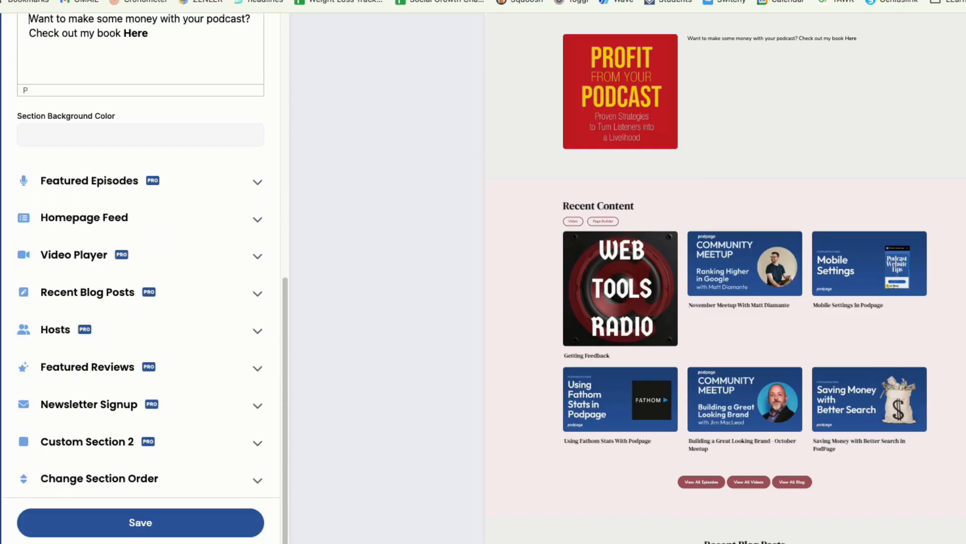
pyautogui.click(122, 533)
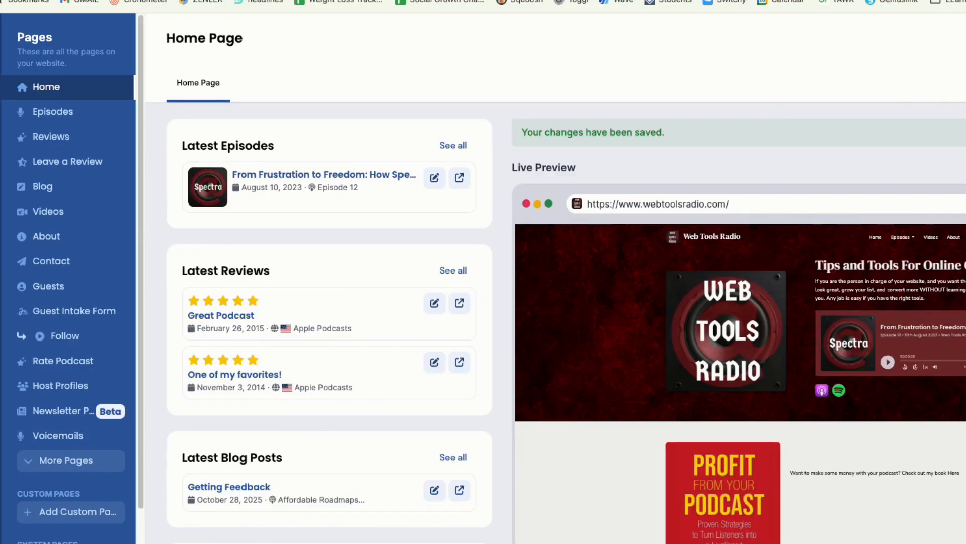
# View the book promotion section on the live website and return to the dashboard.
pyautogui.click(964, 40)
pyautogui.scroll(-7, 268, 159)
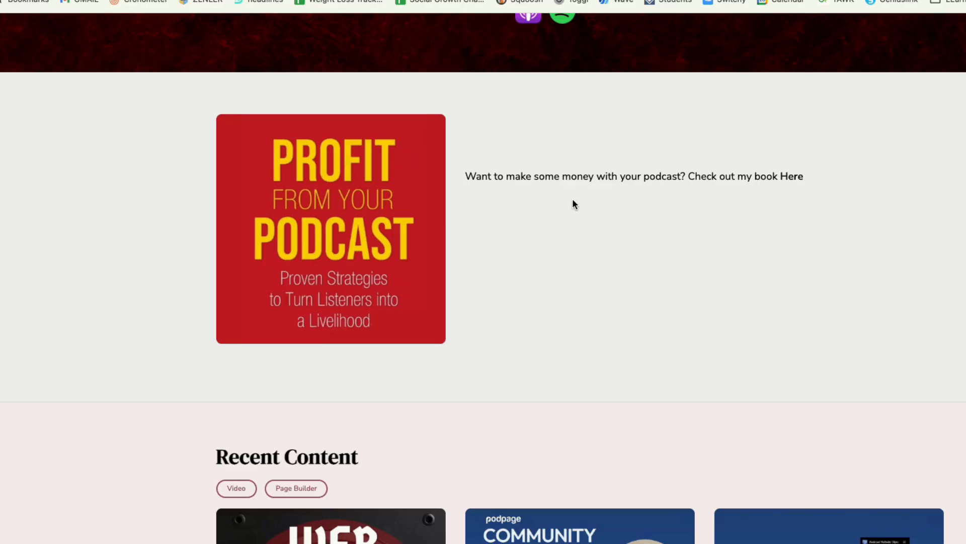
pyautogui.click(130, 25)
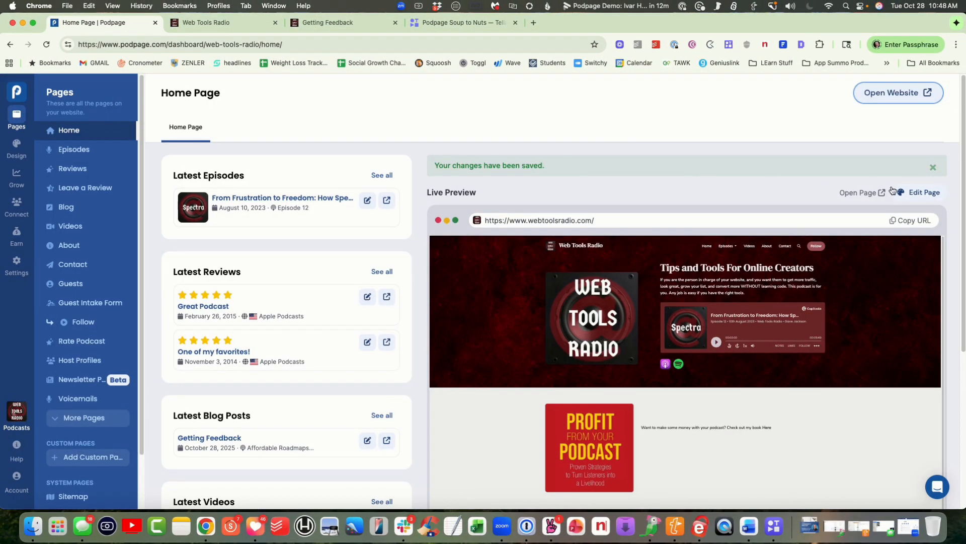
# Reopen the Home page for editing and try Custom Section 1 with the image right of the text and with the text-only layout.
pyautogui.click(921, 193)
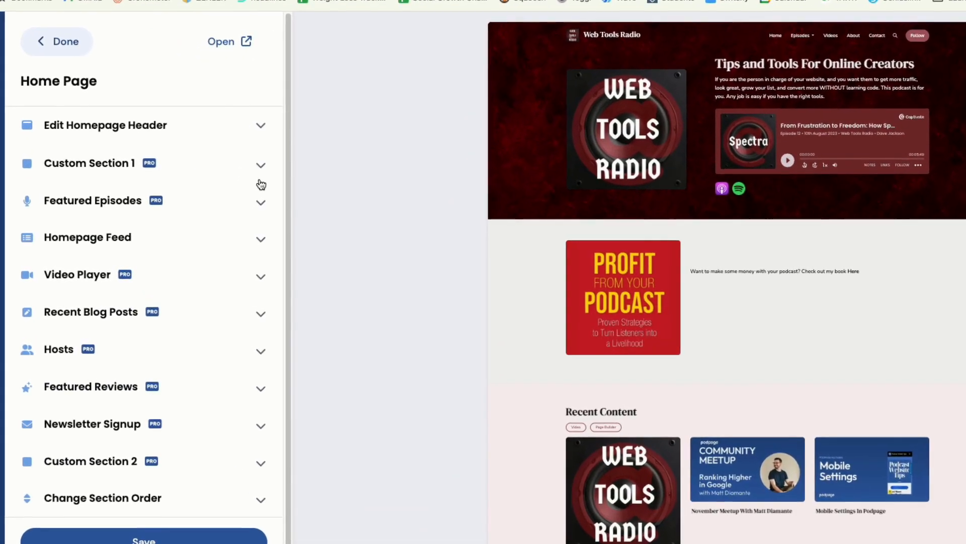
pyautogui.click(237, 186)
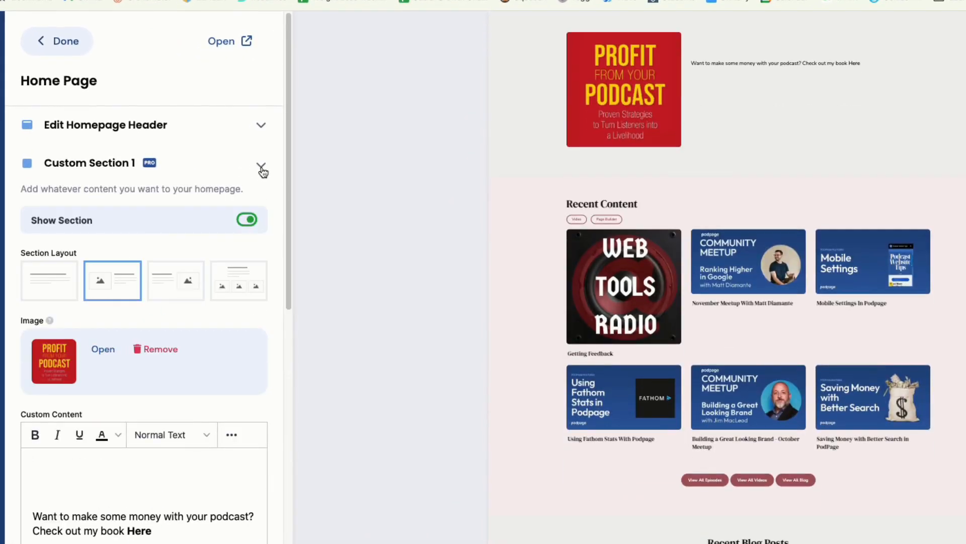
pyautogui.click(186, 282)
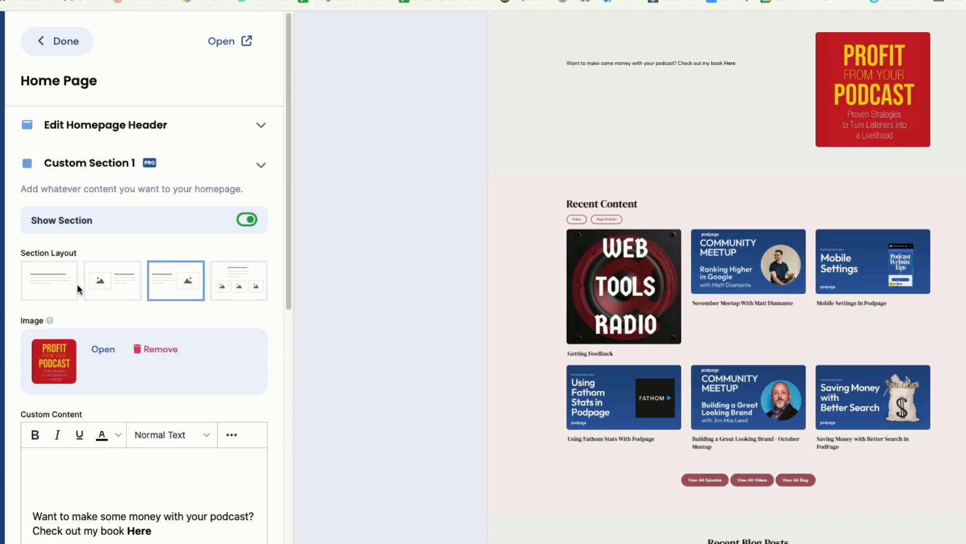
pyautogui.click(63, 282)
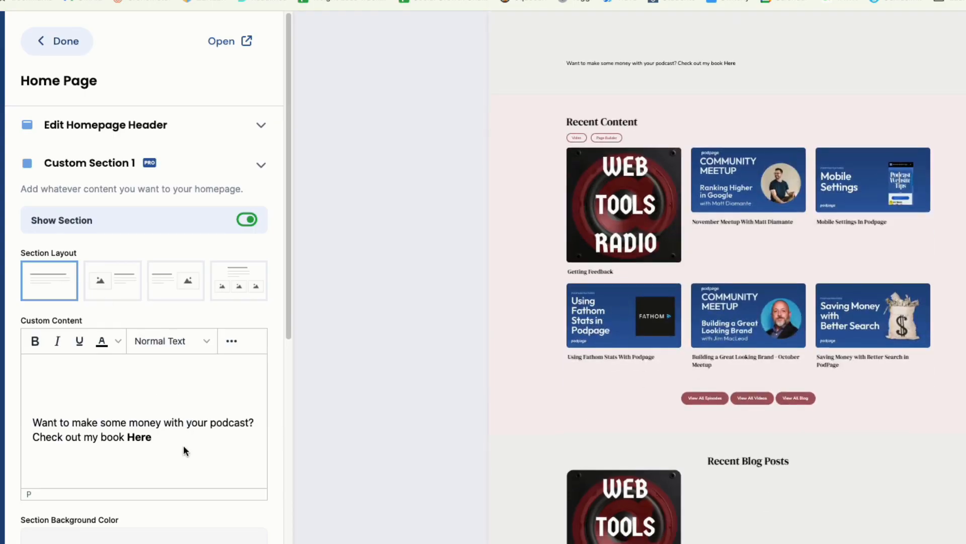
# Show the additional formatting options for Custom Section 1's content.
pyautogui.click(231, 341)
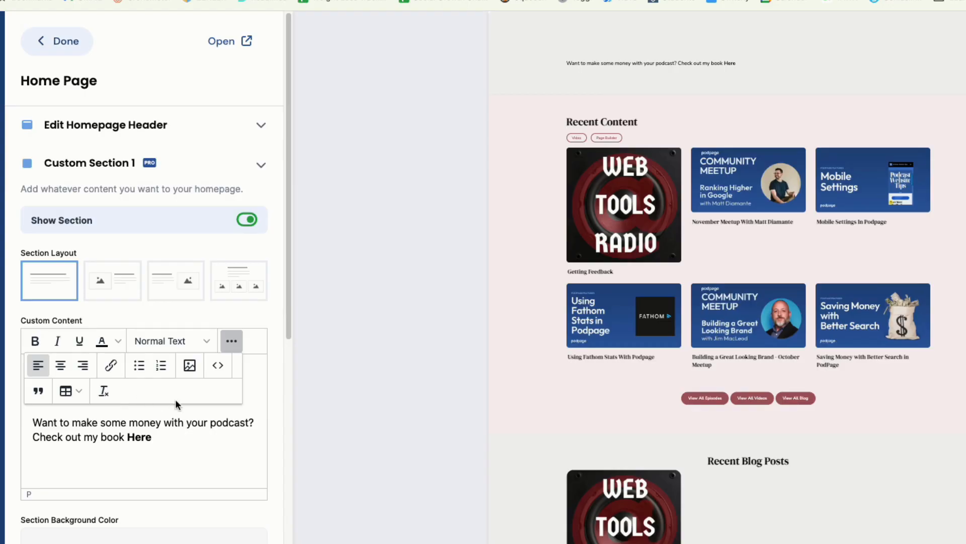
pyautogui.click(260, 386)
pyautogui.scroll(1, 597, 87)
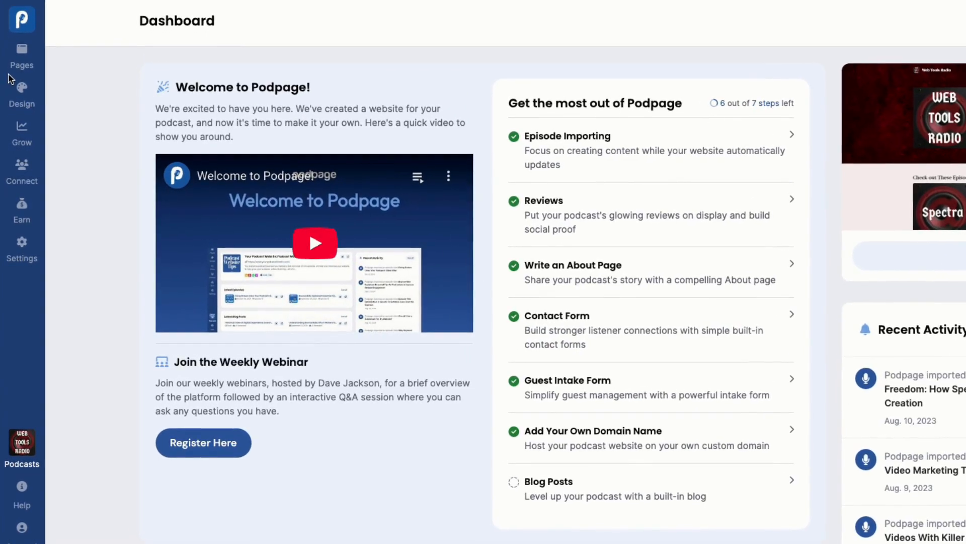
# Open the episode list design for editing from the Episodes page and expand its Layout settings.
pyautogui.click(22, 53)
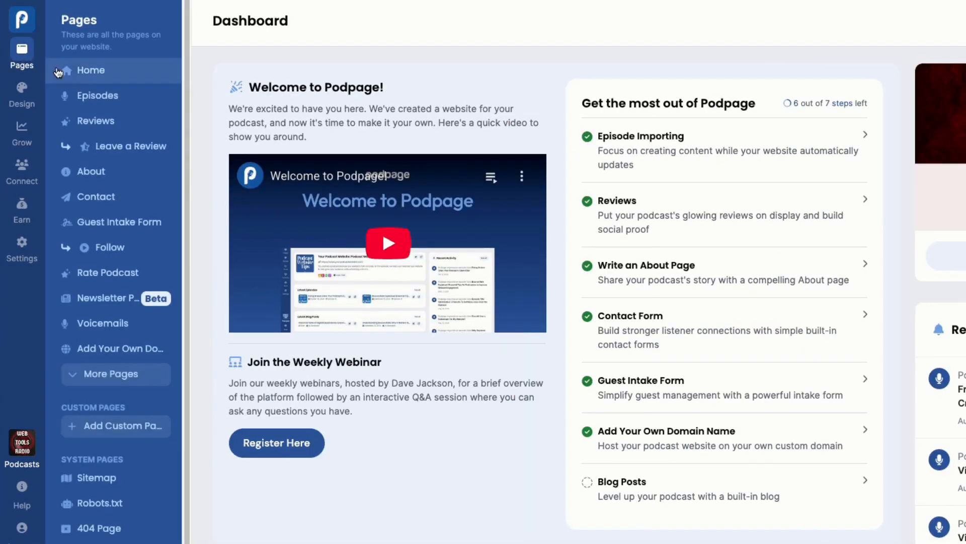
pyautogui.click(86, 95)
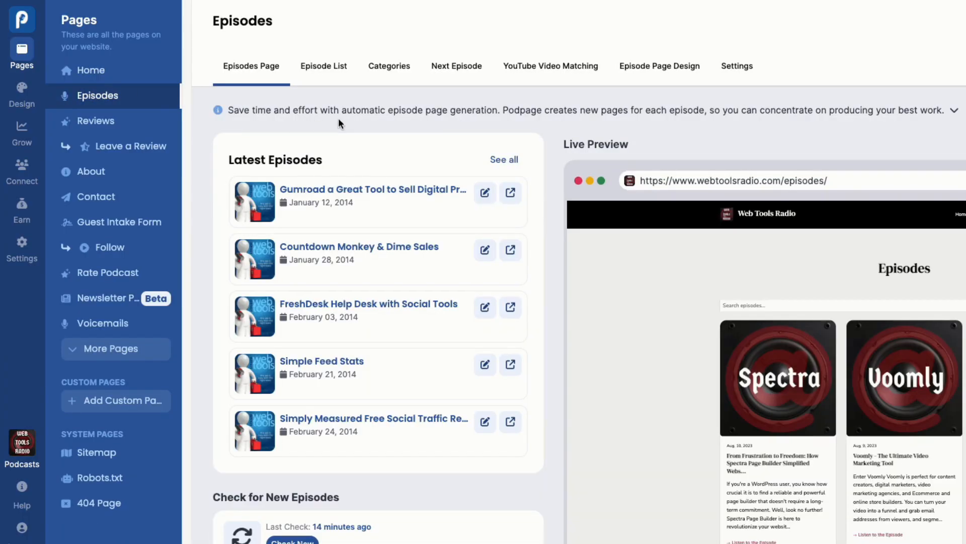
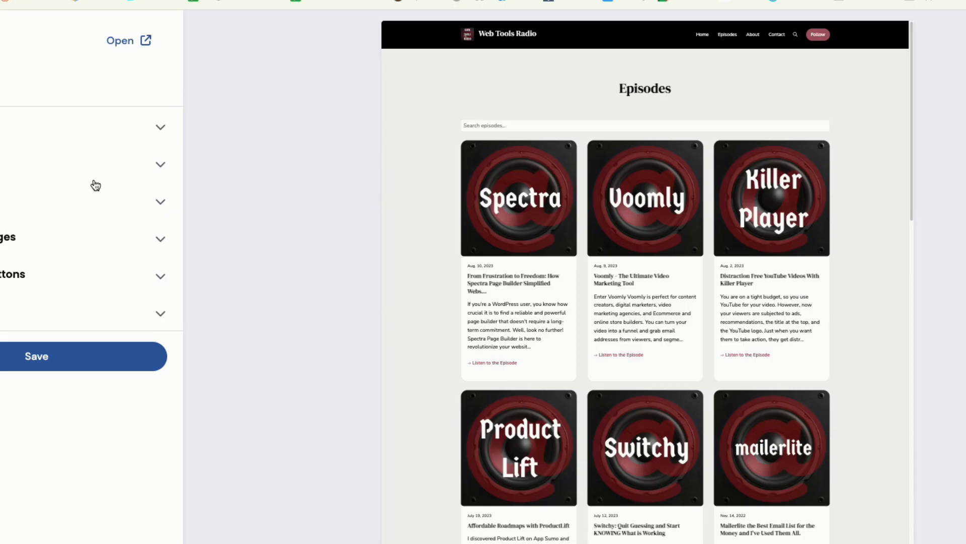
pyautogui.click(160, 202)
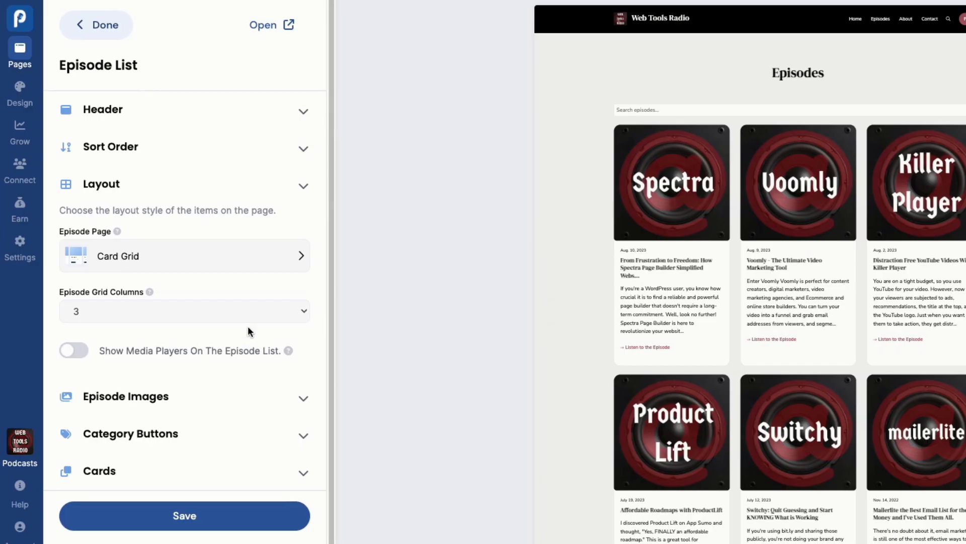
# Try the List and Vertical Card Masonry layouts for the episode page.
pyautogui.click(300, 258)
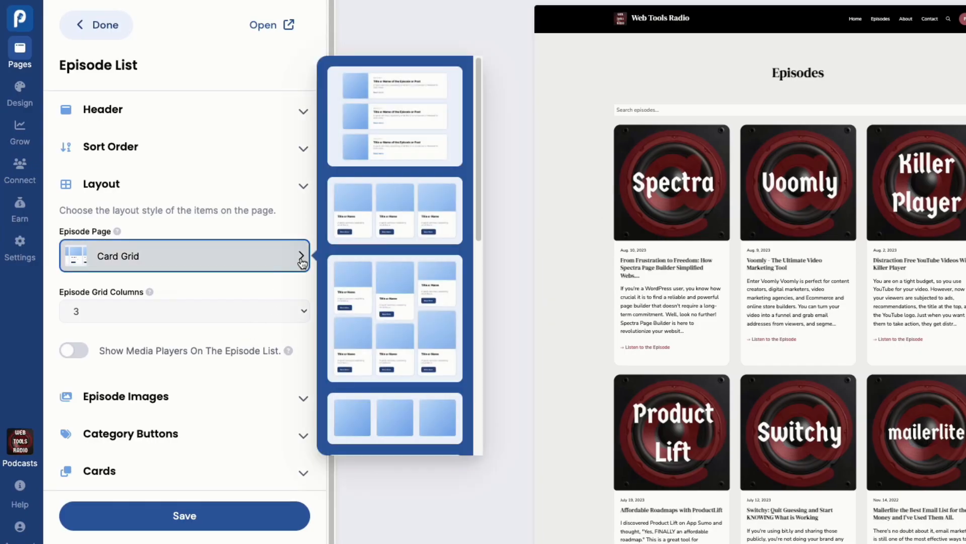
pyautogui.click(391, 147)
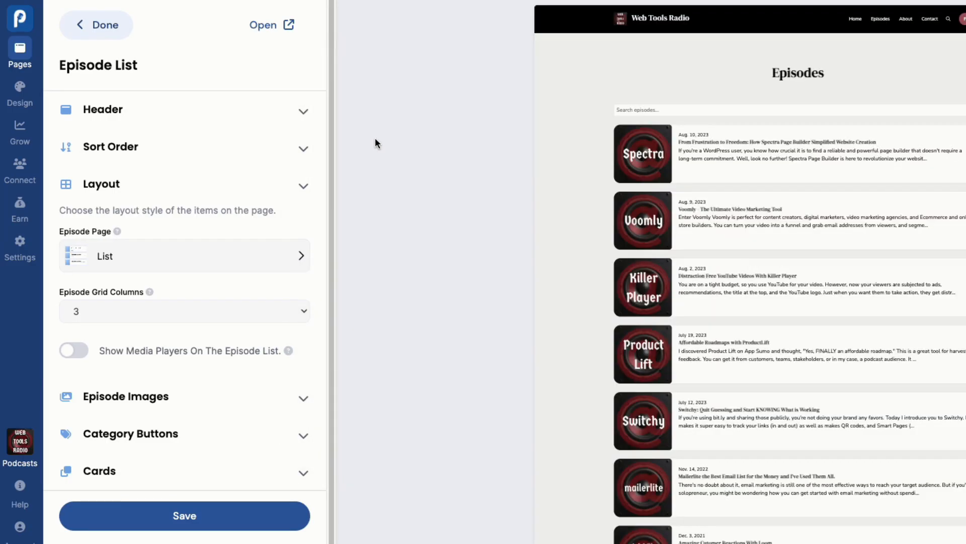
pyautogui.click(276, 257)
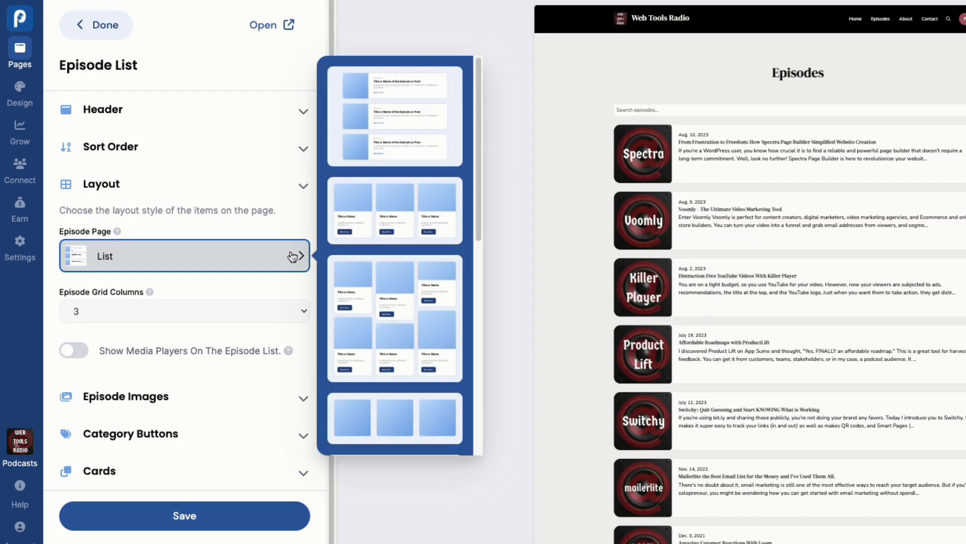
pyautogui.scroll(-1, 366, 277)
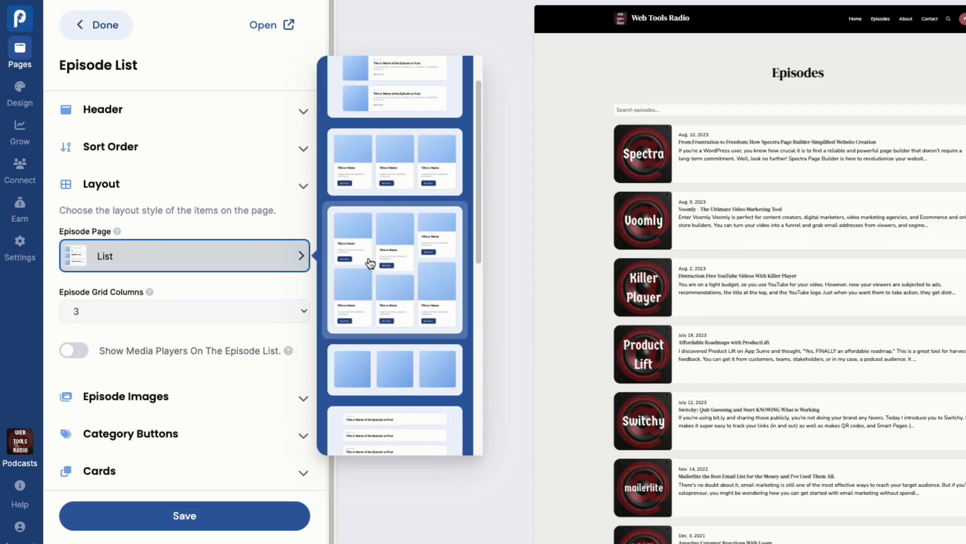
pyautogui.click(370, 263)
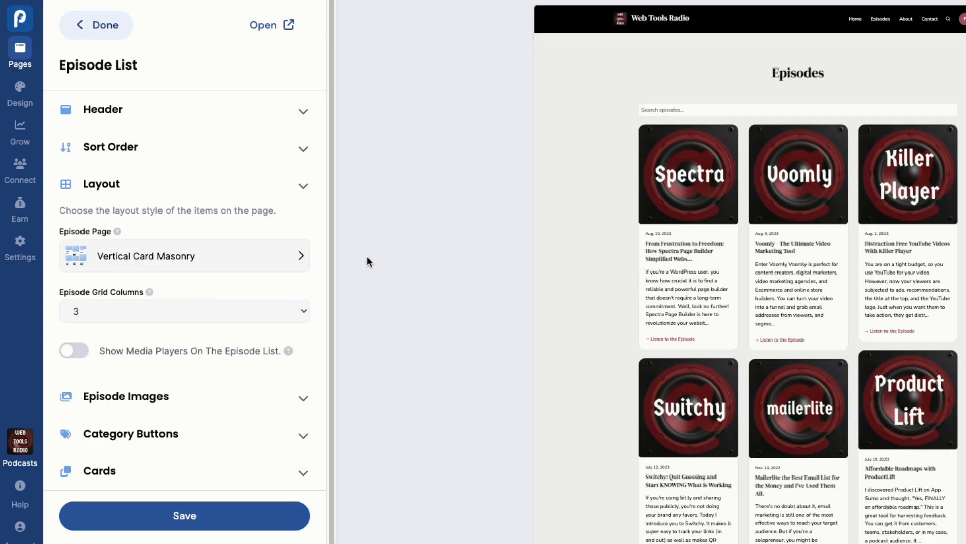
# Browse the remaining episode page layouts and choose Card Grid.
pyautogui.click(296, 255)
pyautogui.scroll(-6, 397, 201)
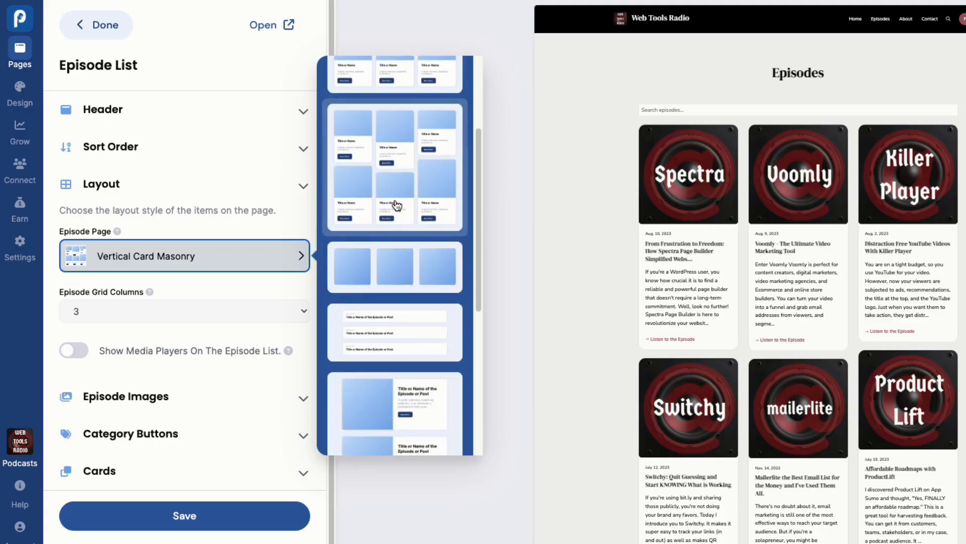
pyautogui.scroll(-3, 397, 204)
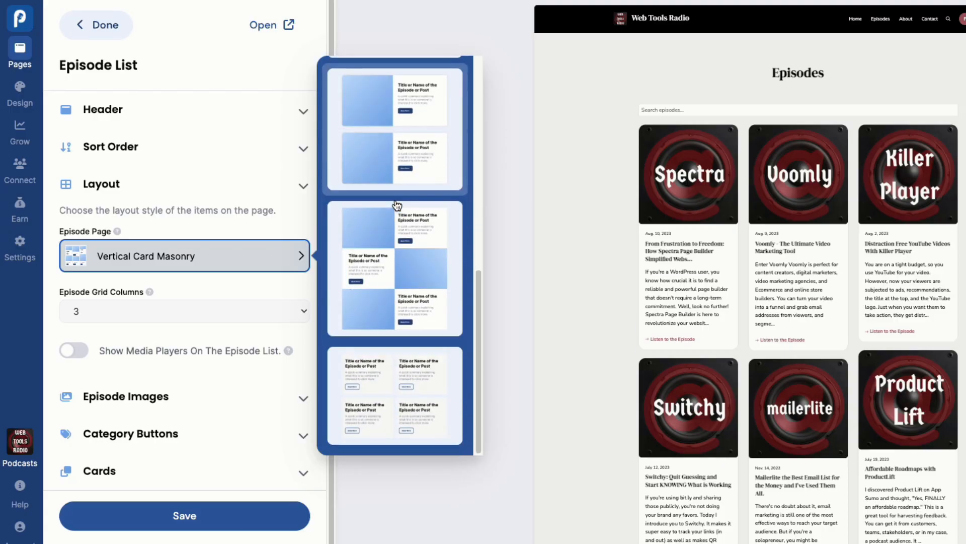
pyautogui.scroll(8, 397, 204)
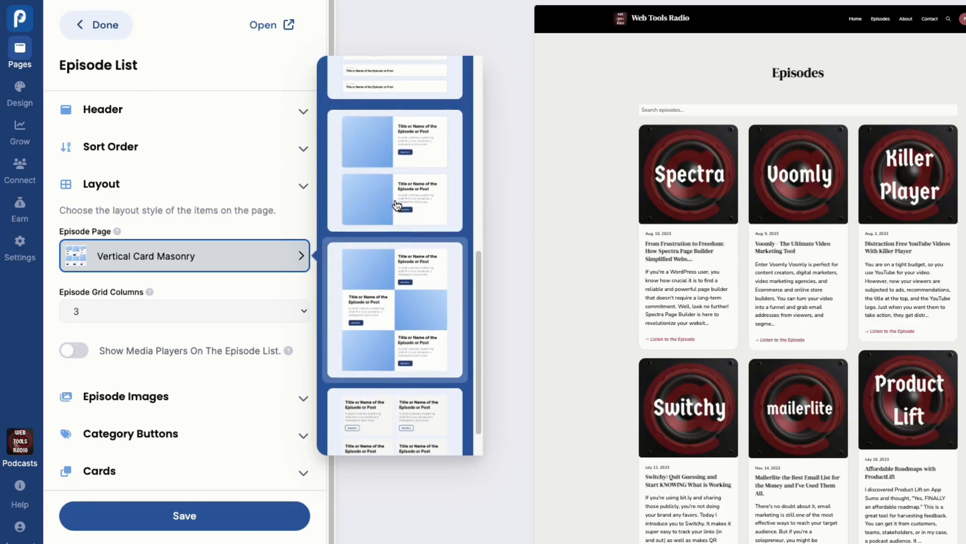
pyautogui.scroll(3, 397, 204)
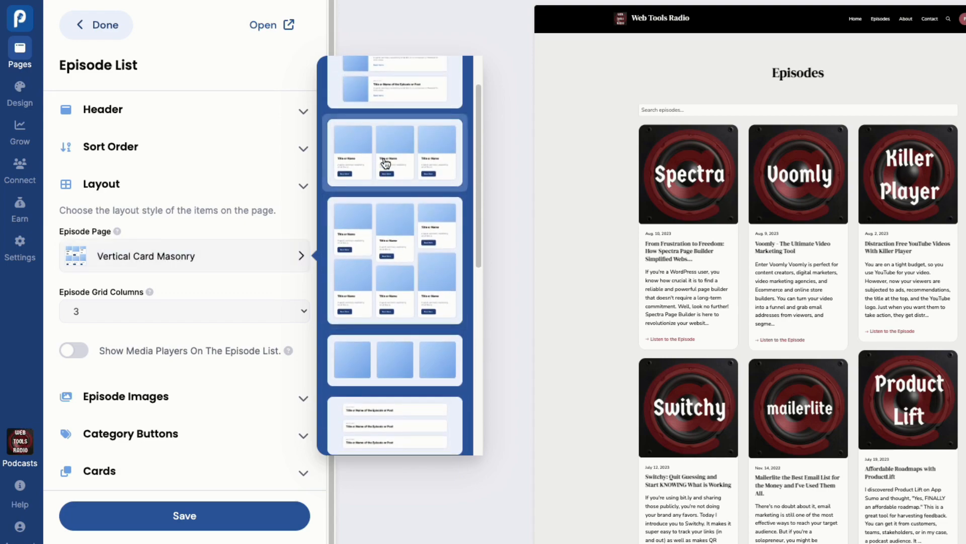
pyautogui.click(385, 163)
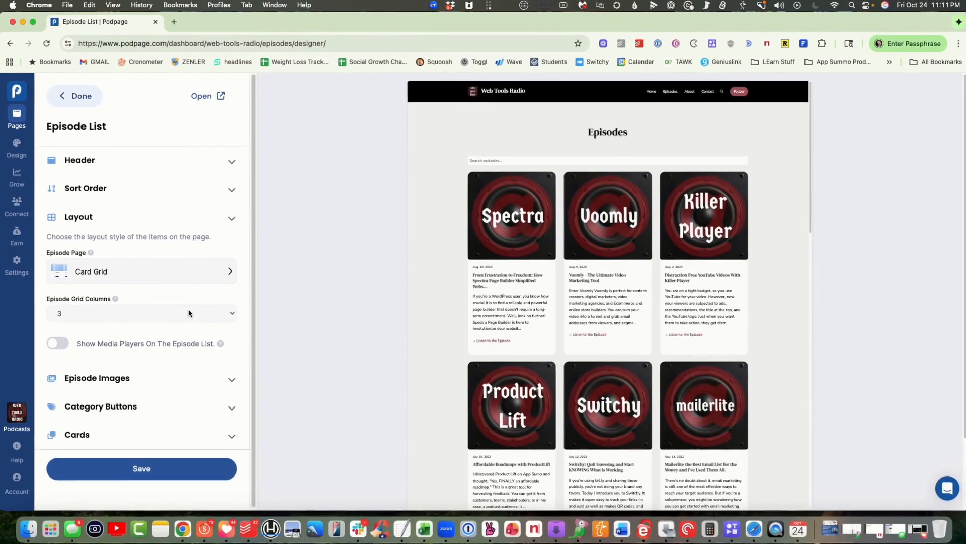
# Set the episode grid to 2 columns and try showing media players on the episode list.
pyautogui.click(230, 316)
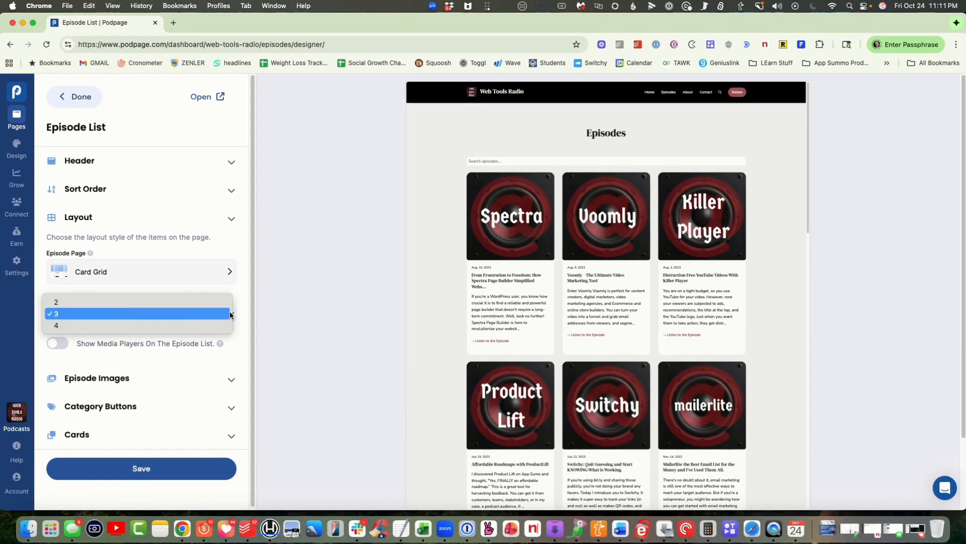
pyautogui.click(181, 301)
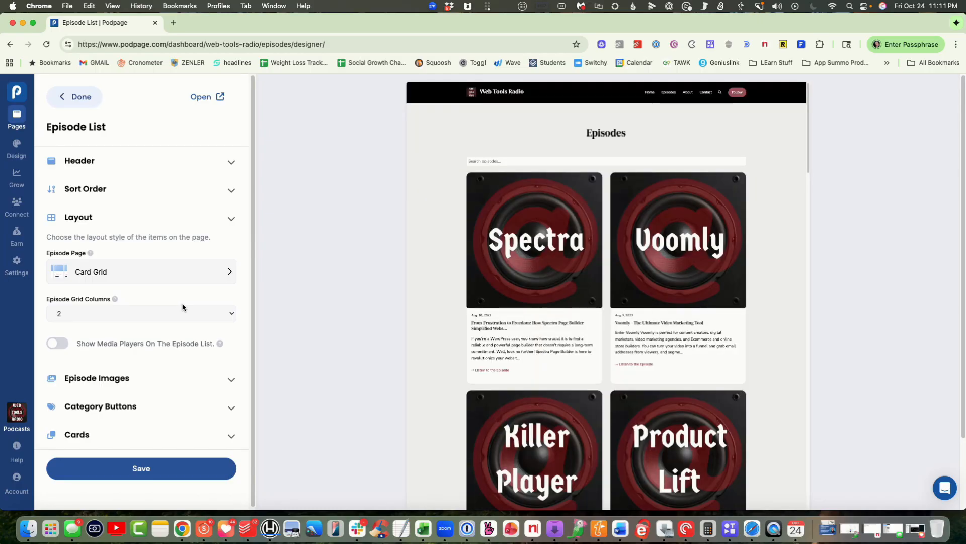
pyautogui.scroll(-1, 186, 305)
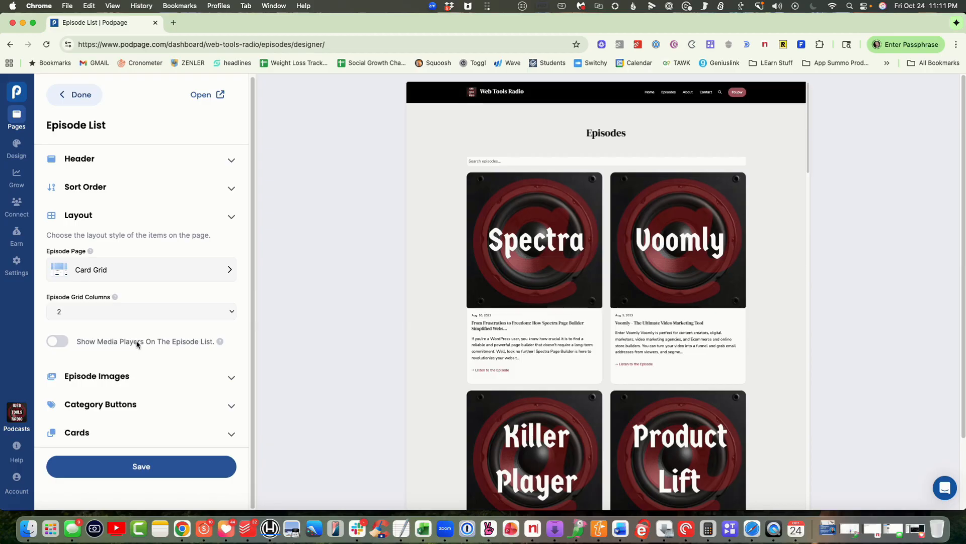
pyautogui.click(58, 343)
# Check the episode list's Sort Order settings and collapse them again.
pyautogui.click(231, 189)
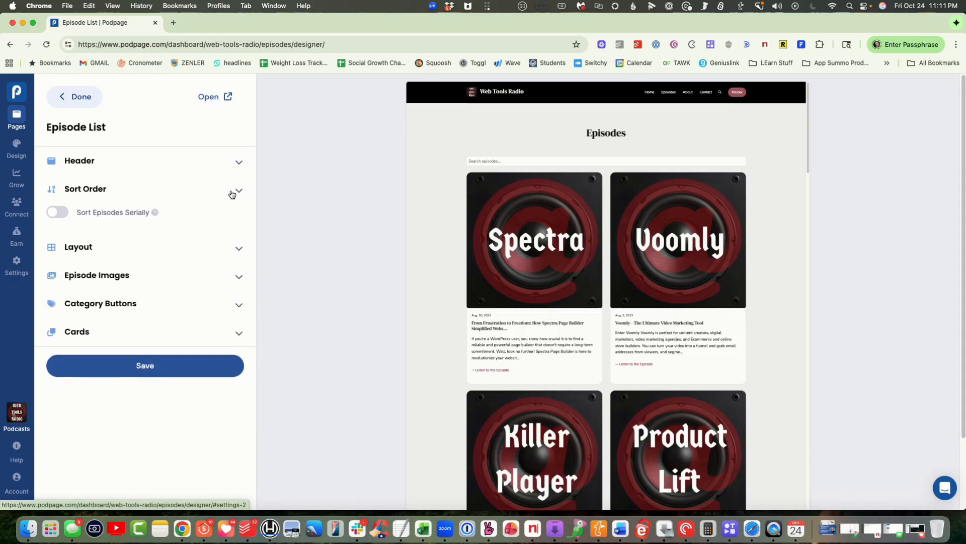
pyautogui.click(233, 192)
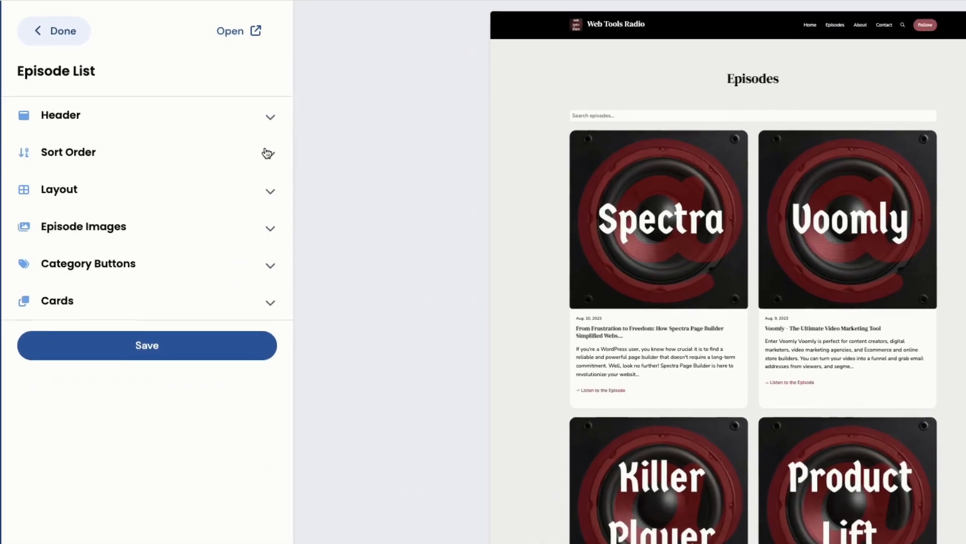
# Set the Episodes Page Title in the header settings to "Click to Listen to an Episode" and save the episode list.
pyautogui.click(272, 116)
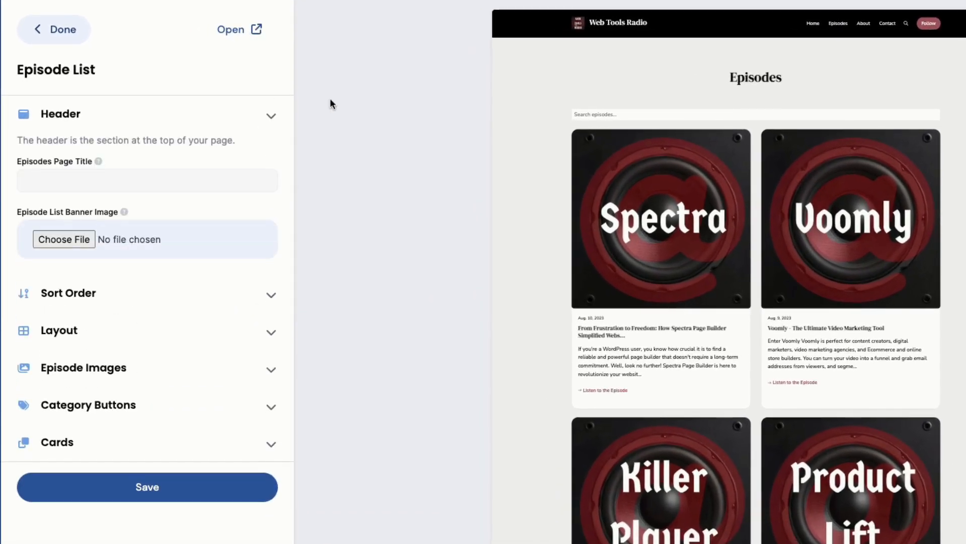
pyautogui.click(128, 175)
pyautogui.write('Click ')
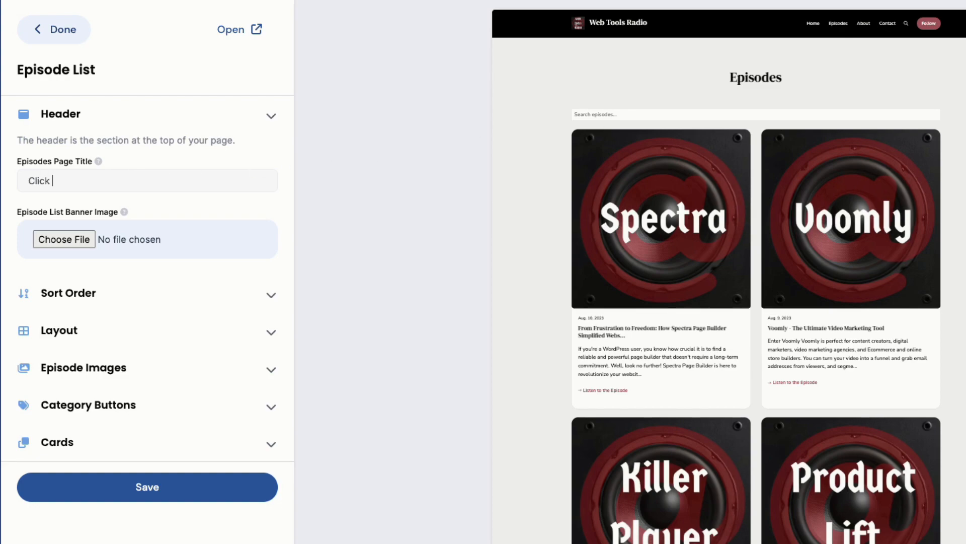
pyautogui.write('to ')
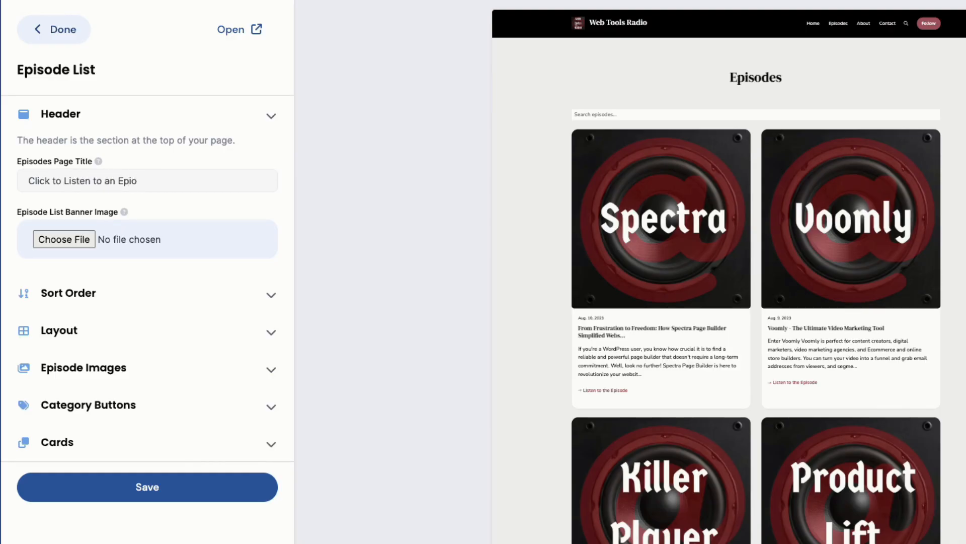
pyautogui.write('Listen to an Epio')
pyautogui.press('BackSpace')
pyautogui.write('sode')
pyautogui.click(171, 211)
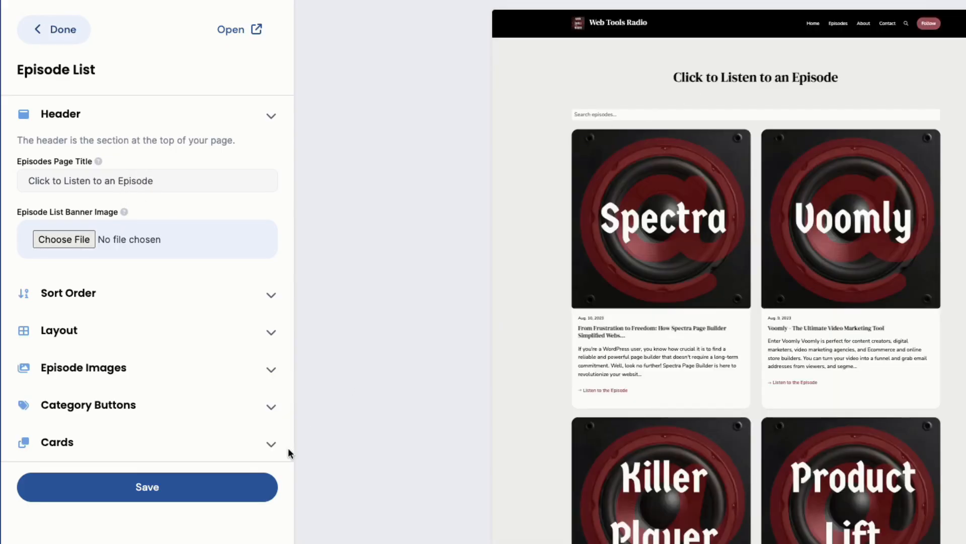
pyautogui.click(182, 492)
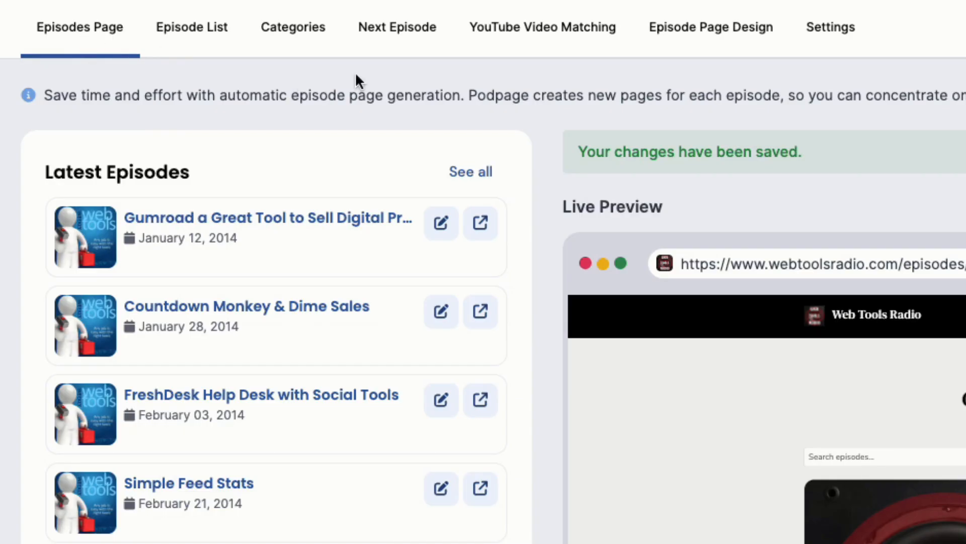
# Open the Episode Page Design for editing.
pyautogui.click(693, 36)
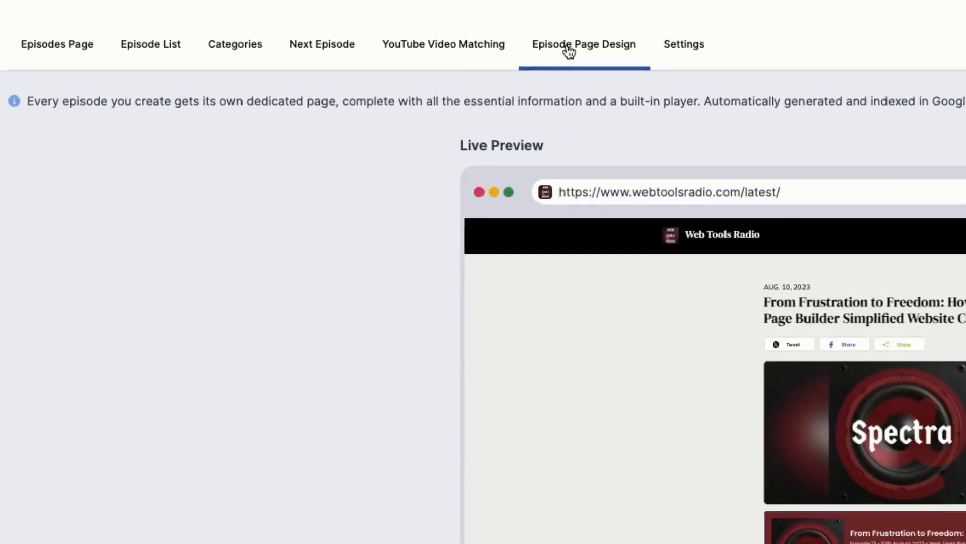
pyautogui.scroll(-1, 702, 299)
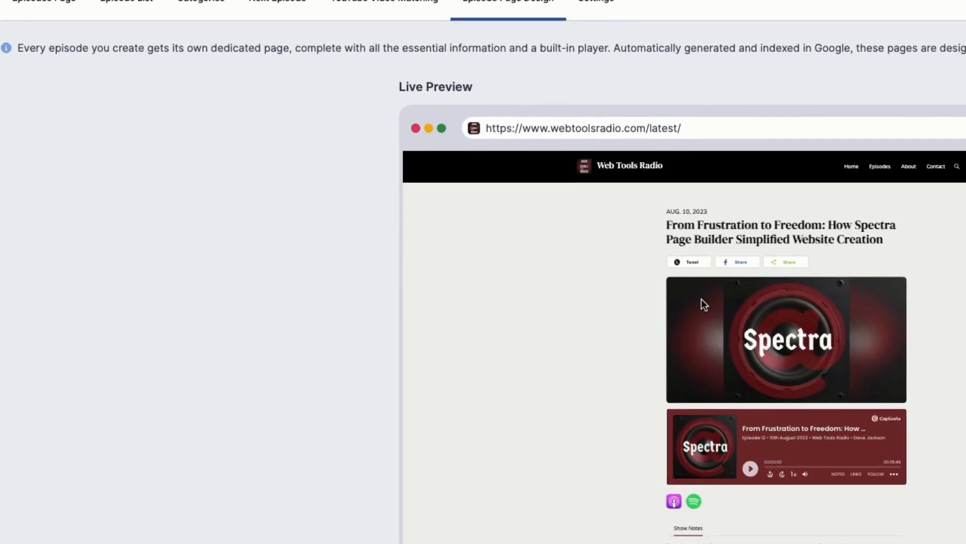
pyautogui.click(45, 6)
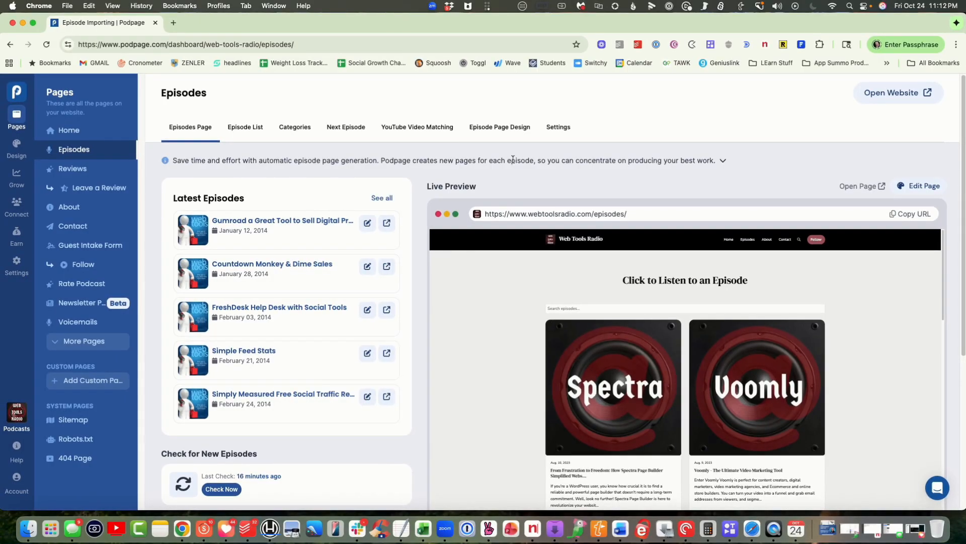
pyautogui.click(501, 128)
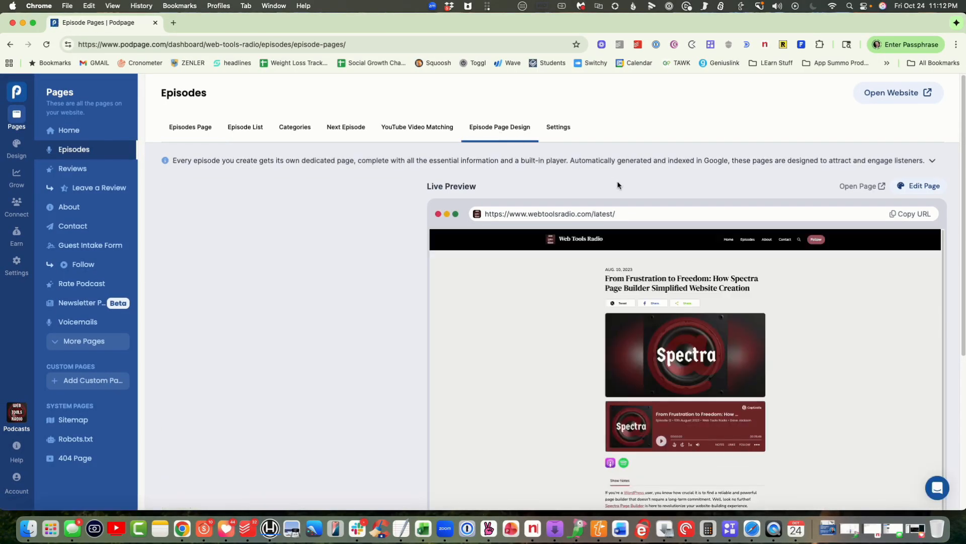
pyautogui.click(906, 191)
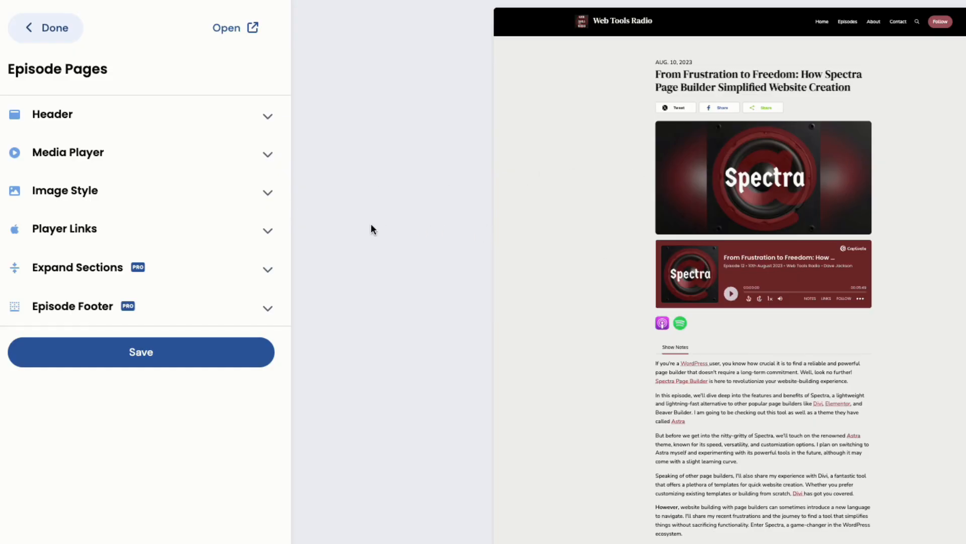
# Try the full image option for episode images above the audio player, and settle on Hide episode images.
pyautogui.click(270, 195)
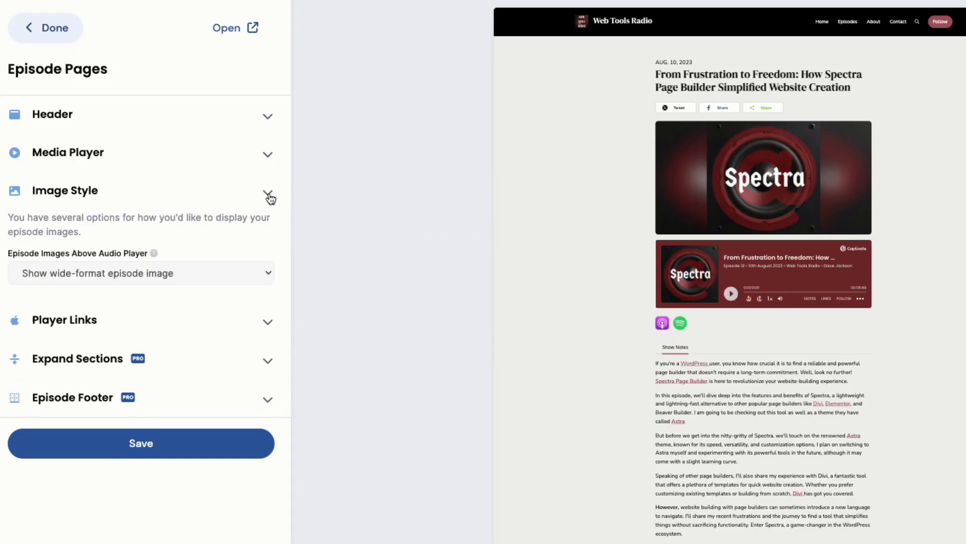
pyautogui.click(246, 274)
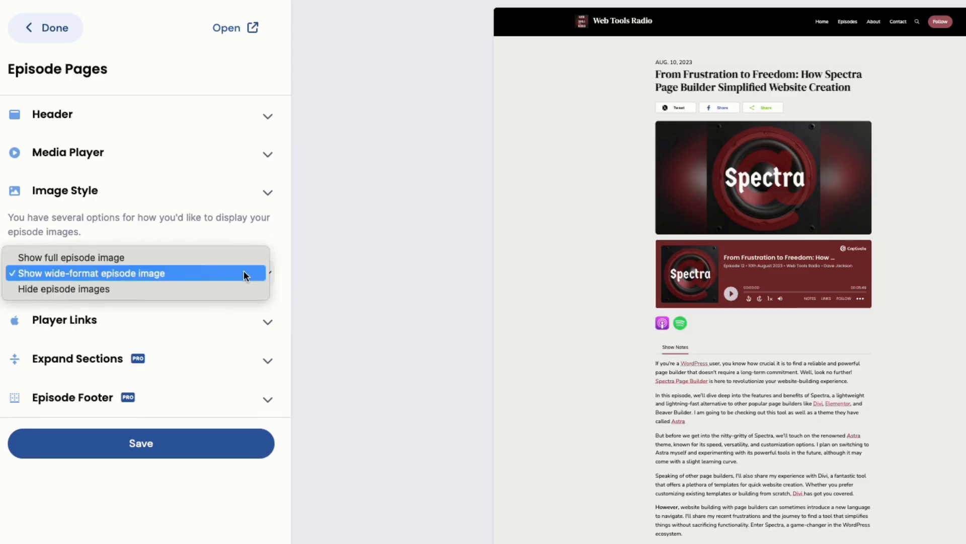
pyautogui.click(188, 289)
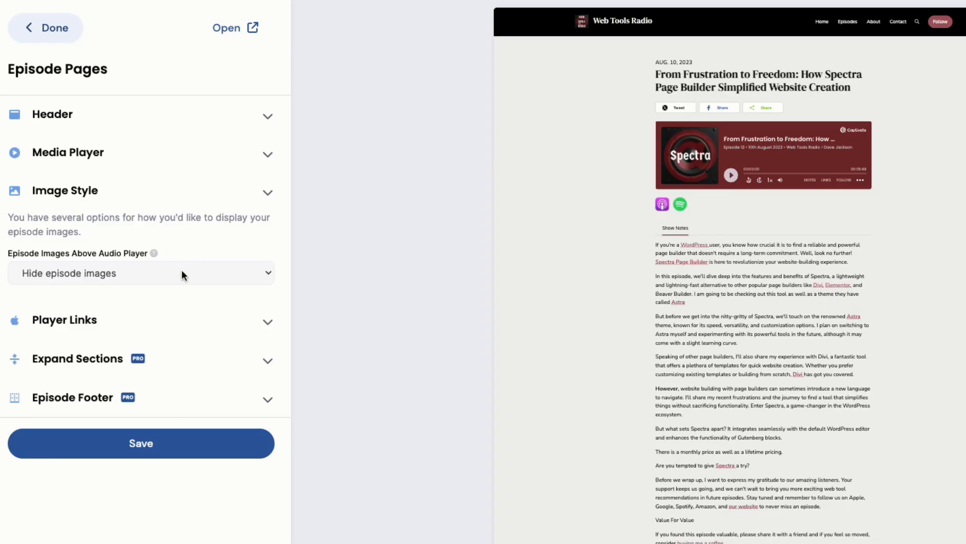
pyautogui.click(182, 272)
pyautogui.click(186, 242)
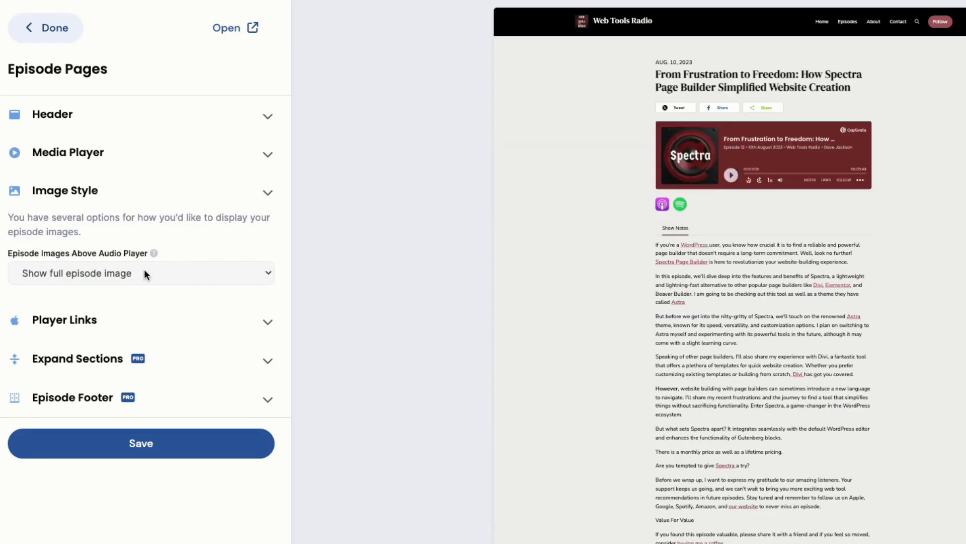
pyautogui.click(144, 270)
pyautogui.click(121, 303)
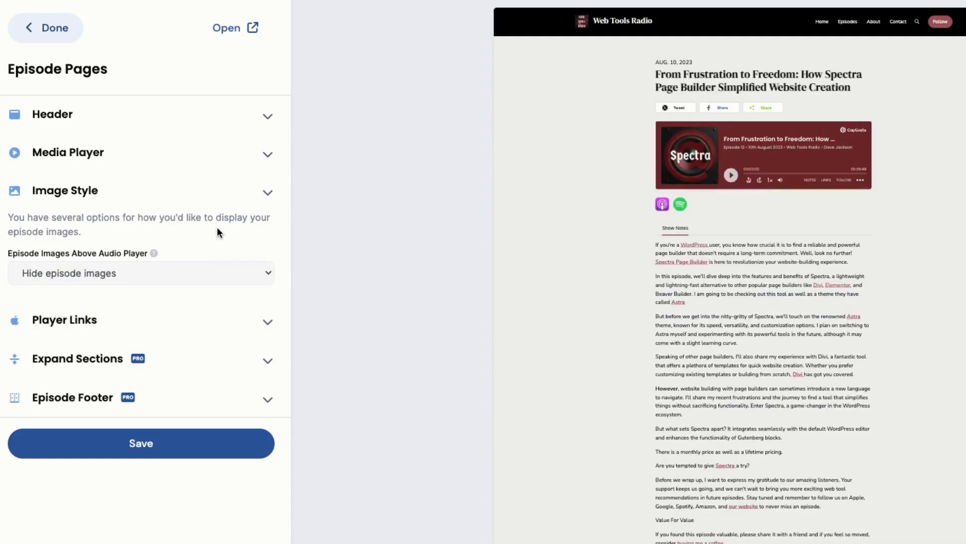
# Check the Media Player settings, then try Medium Badges for the player links and settle on Small Badges.
pyautogui.click(269, 156)
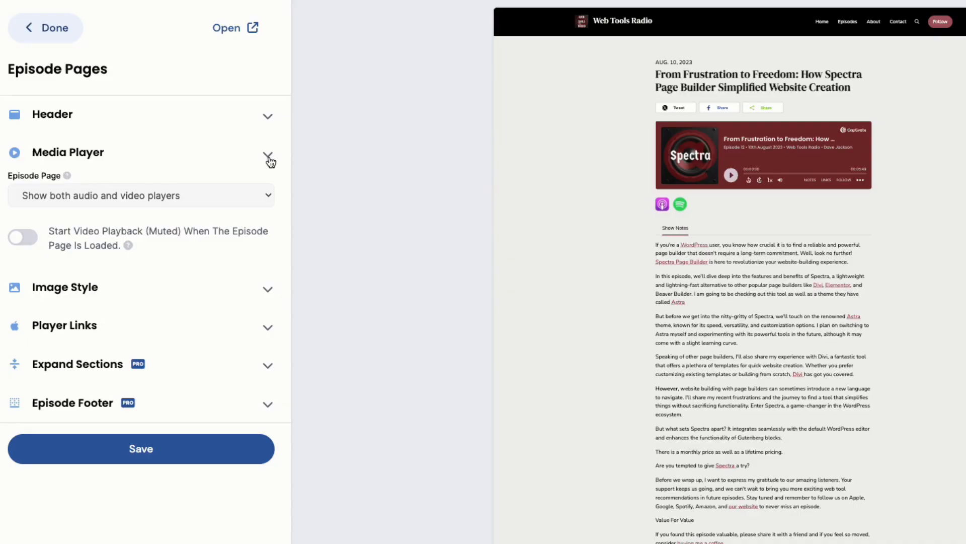
pyautogui.click(268, 157)
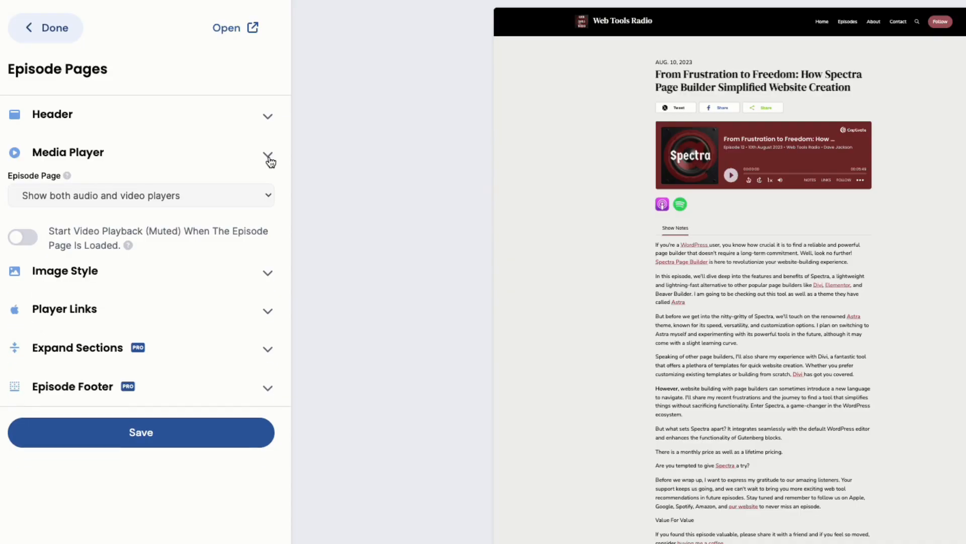
pyautogui.click(268, 232)
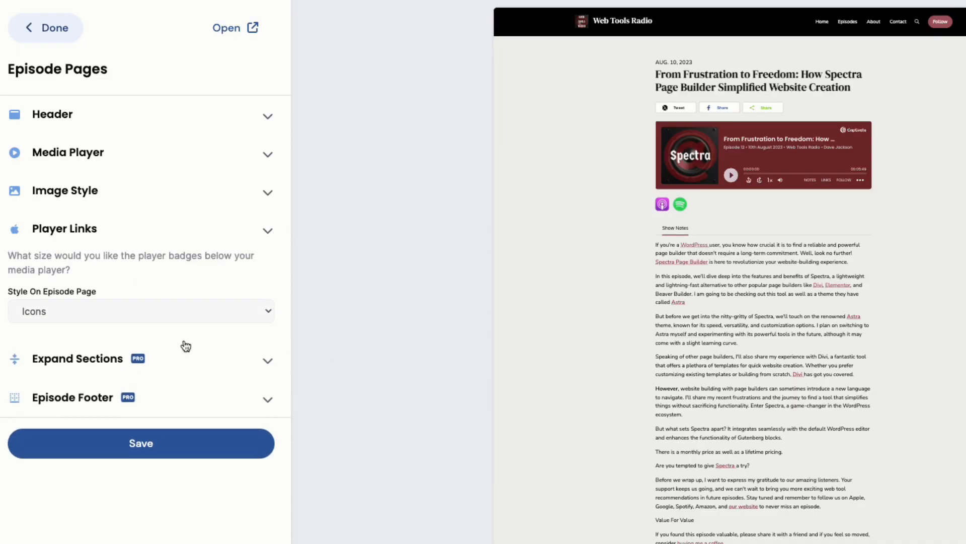
pyautogui.click(153, 312)
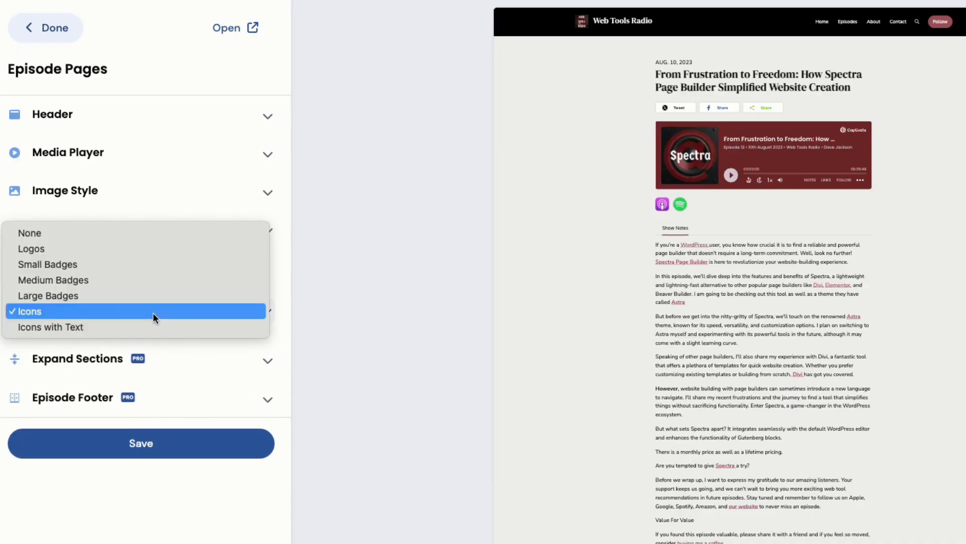
pyautogui.click(139, 280)
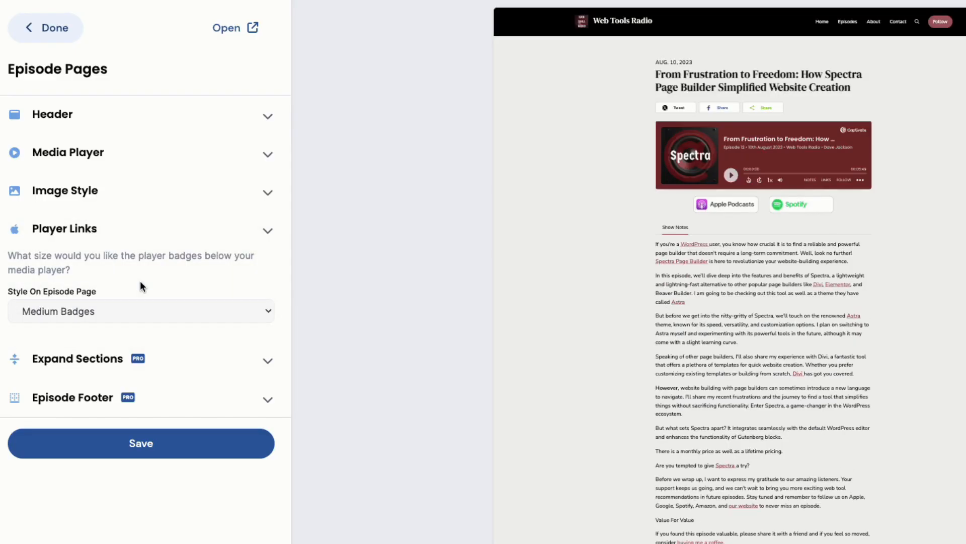
pyautogui.click(142, 314)
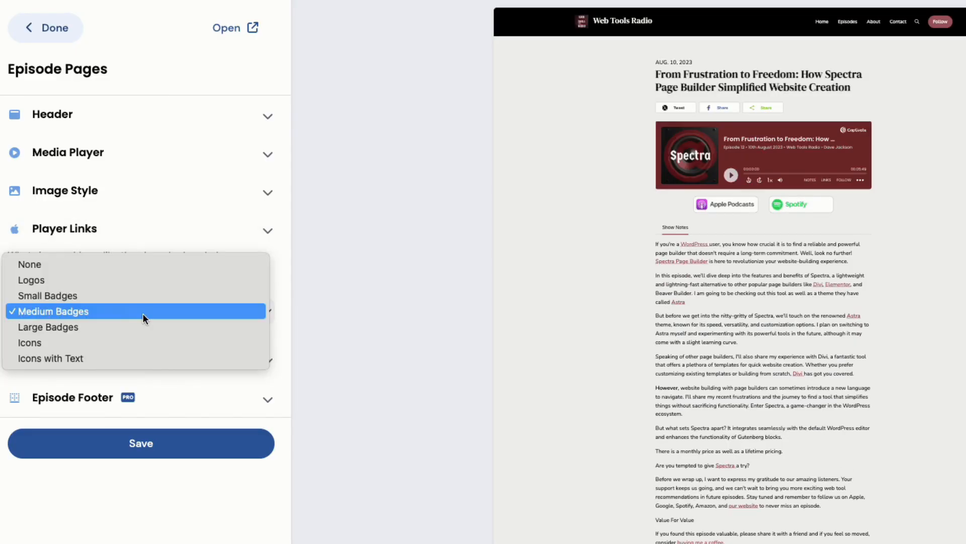
pyautogui.click(126, 295)
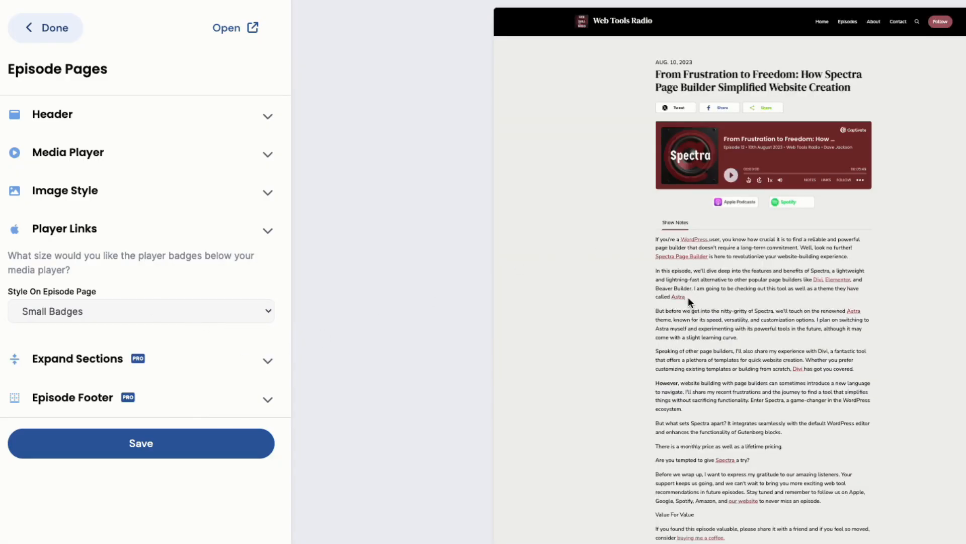
pyautogui.scroll(-3, 688, 300)
pyautogui.scroll(3, 686, 301)
# Try expanding all content sections on the episode page.
pyautogui.click(266, 362)
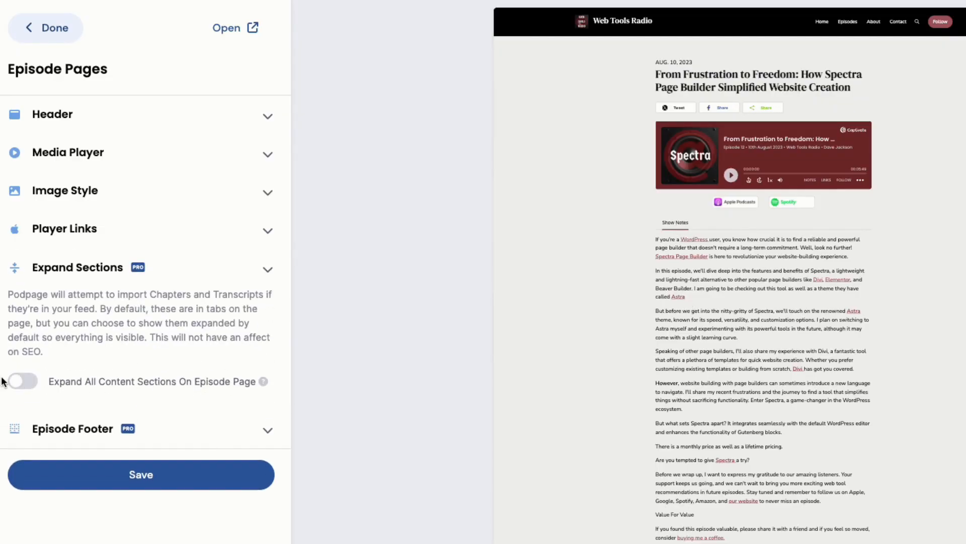
pyautogui.click(15, 384)
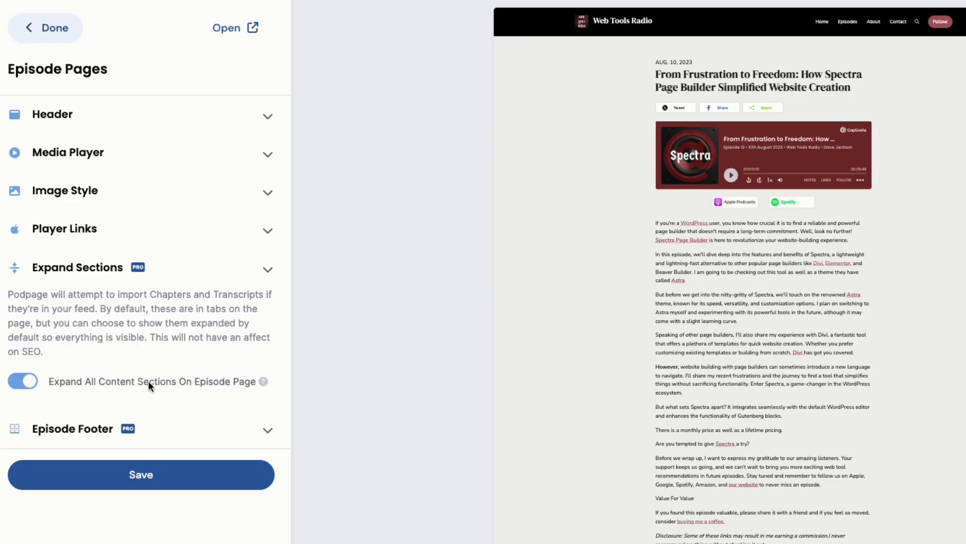
pyautogui.click(32, 381)
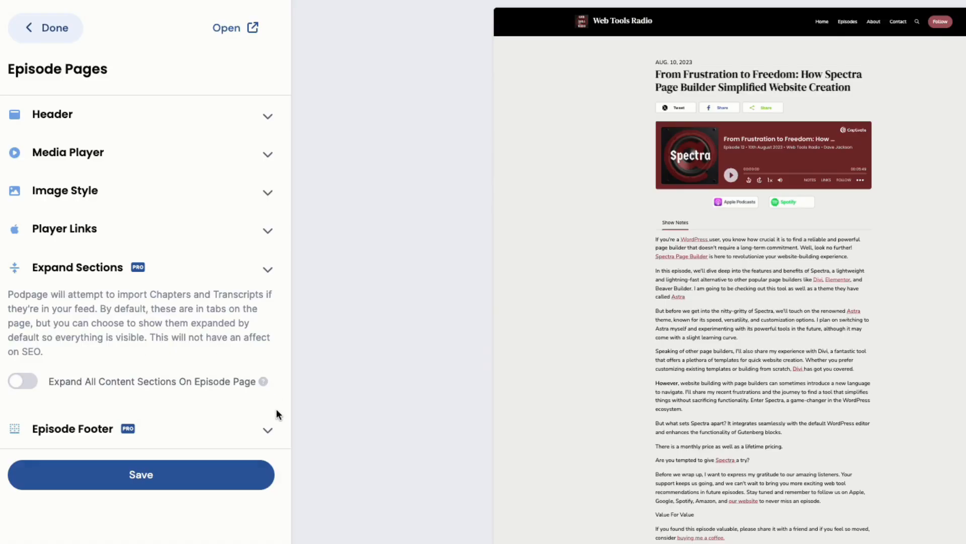
# Add "Support the Show" to the Episode Page Footer and format it as a Small Header.
pyautogui.click(268, 429)
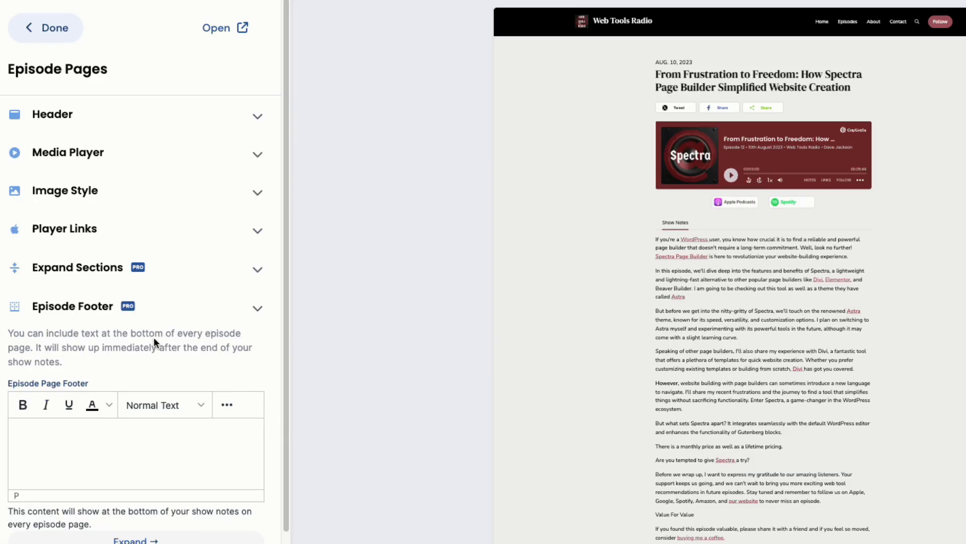
pyautogui.click(64, 439)
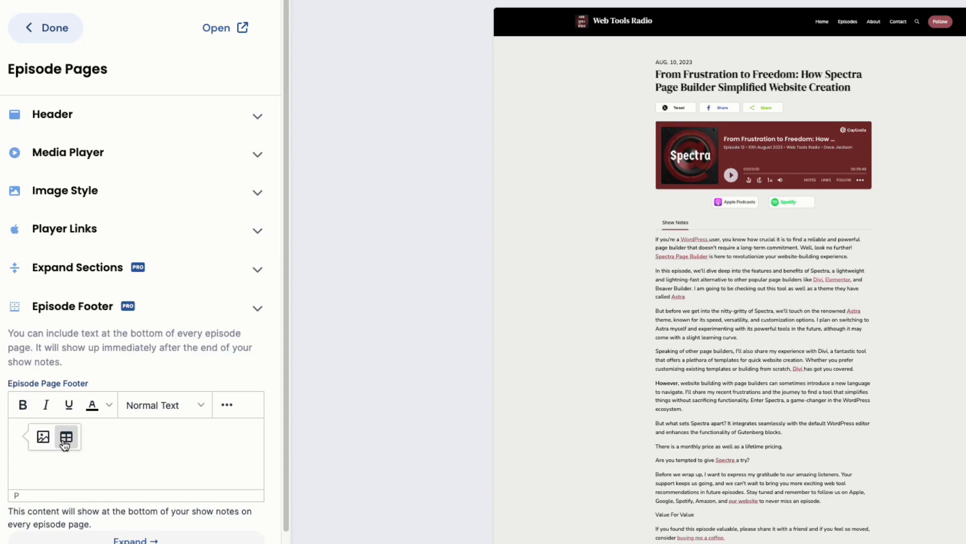
pyautogui.write('Support')
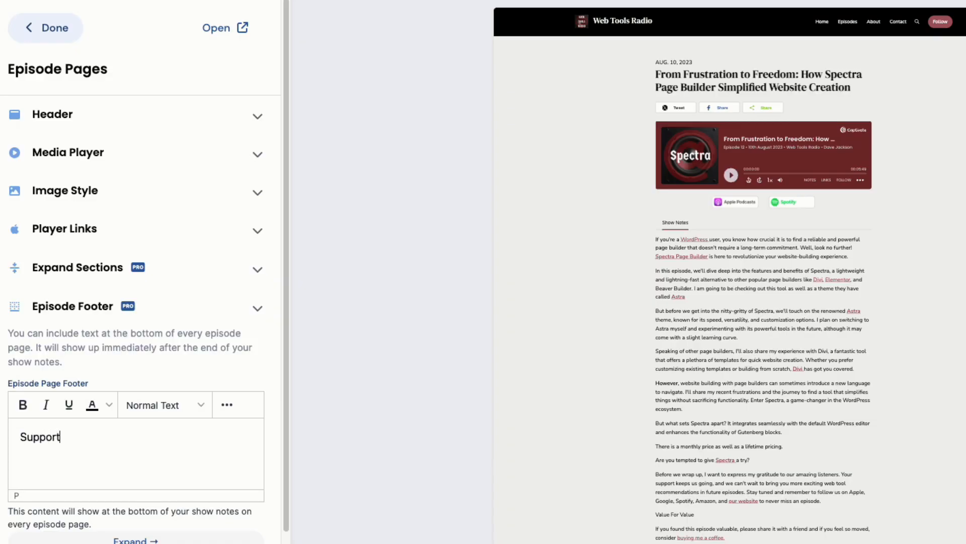
pyautogui.write(' the SHow')
pyautogui.press('BackSpace')
pyautogui.press('BackSpace')
pyautogui.press('BackSpace')
pyautogui.write('how')
pyautogui.moveTo(110, 437); pyautogui.dragTo(20, 440)
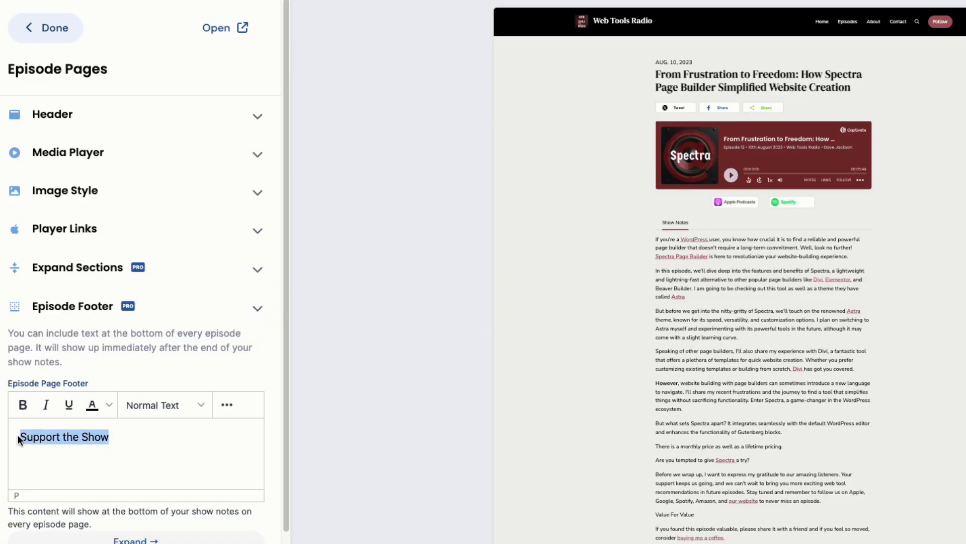
pyautogui.click(137, 407)
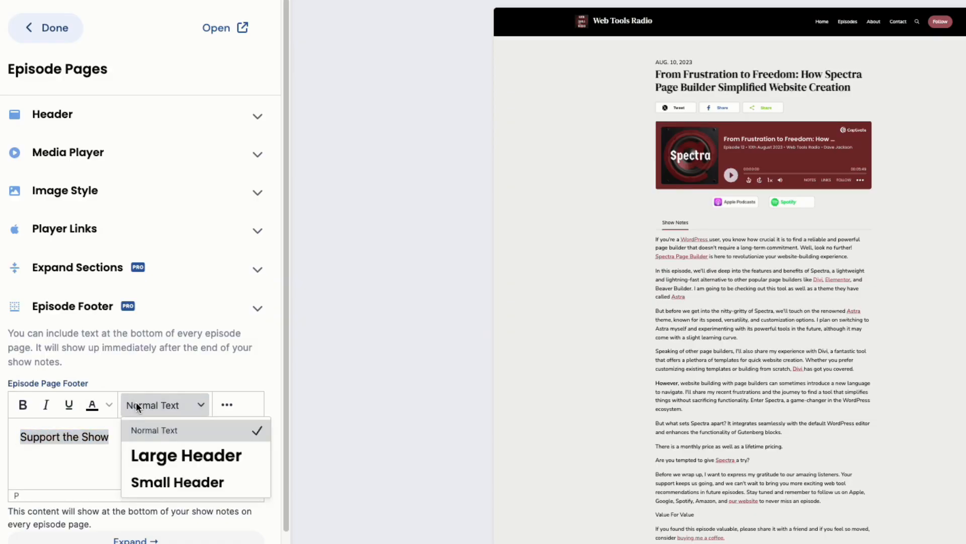
pyautogui.click(151, 481)
# Add the line "If you like the show, please consider becoming a VIP." below the Support the Show heading in the episode footer.
pyautogui.click(149, 441)
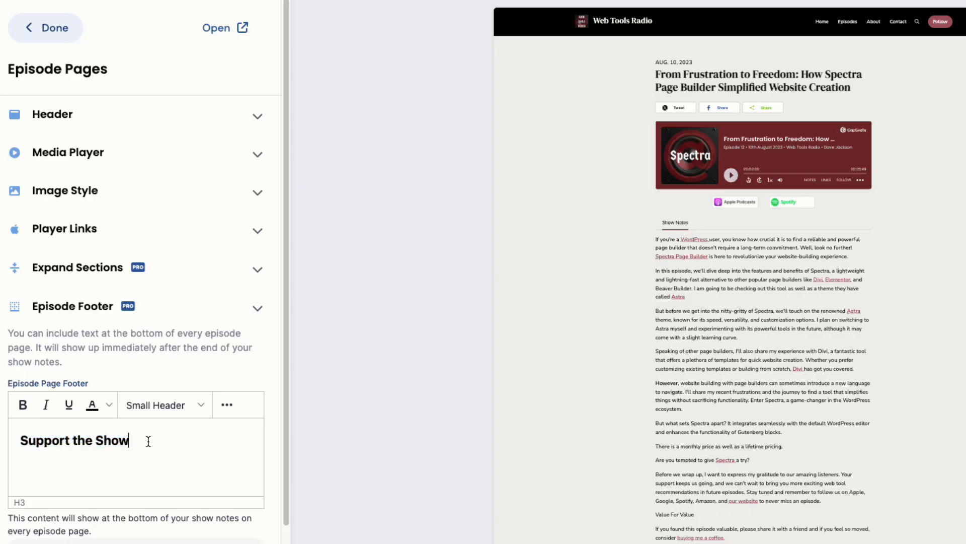
pyautogui.press('Return')
pyautogui.write('If you ')
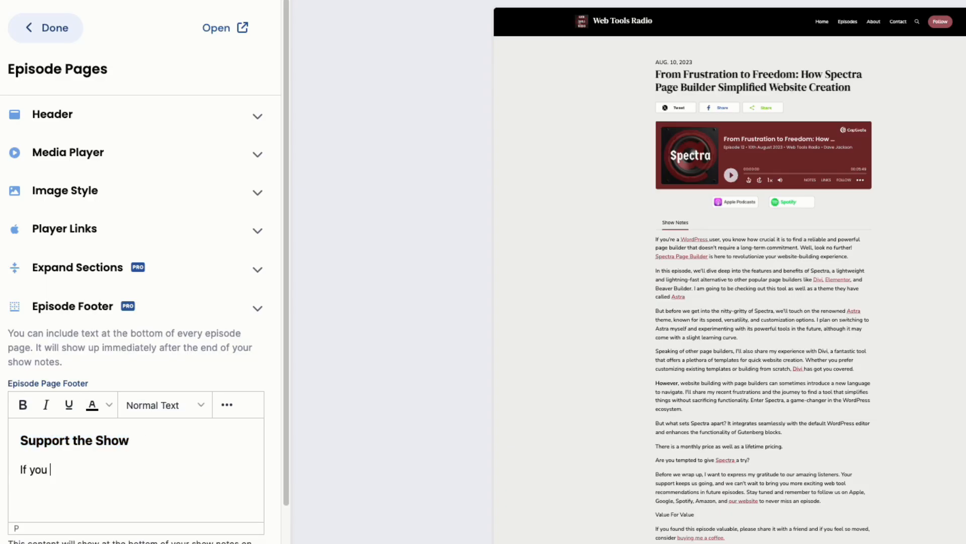
pyautogui.write('like the show, please c')
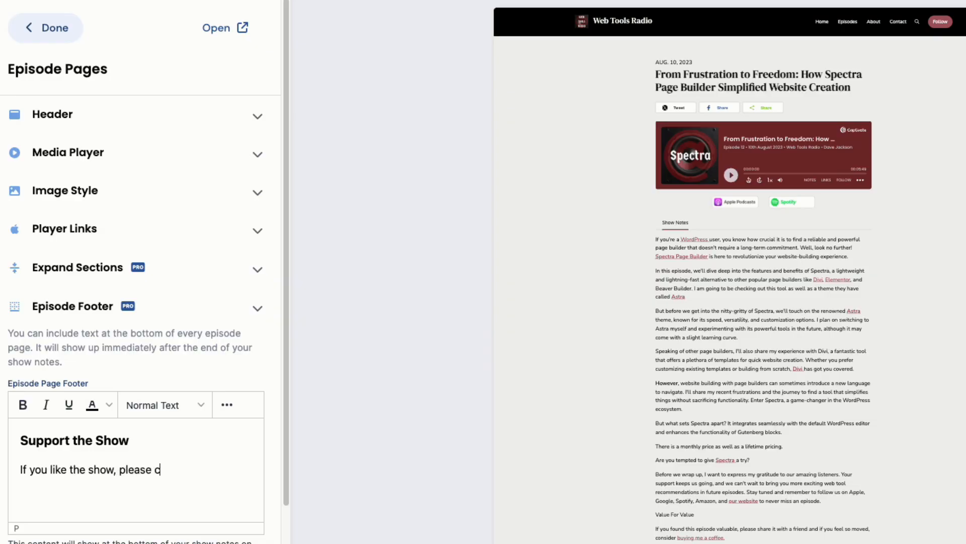
pyautogui.write('onsider being')
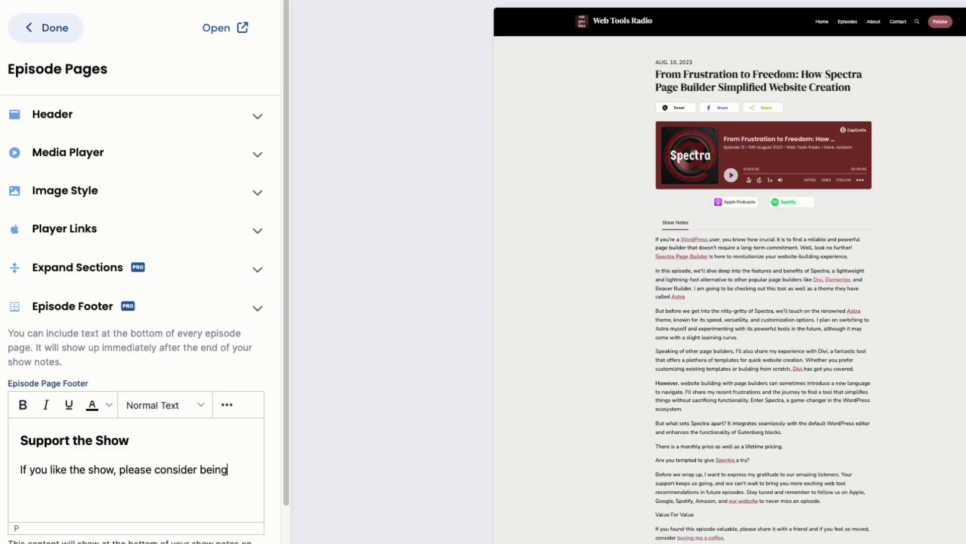
pyautogui.press('BackSpace')
pyautogui.press('BackSpace')
pyautogui.press('BackSpace')
pyautogui.write('coming a VI')
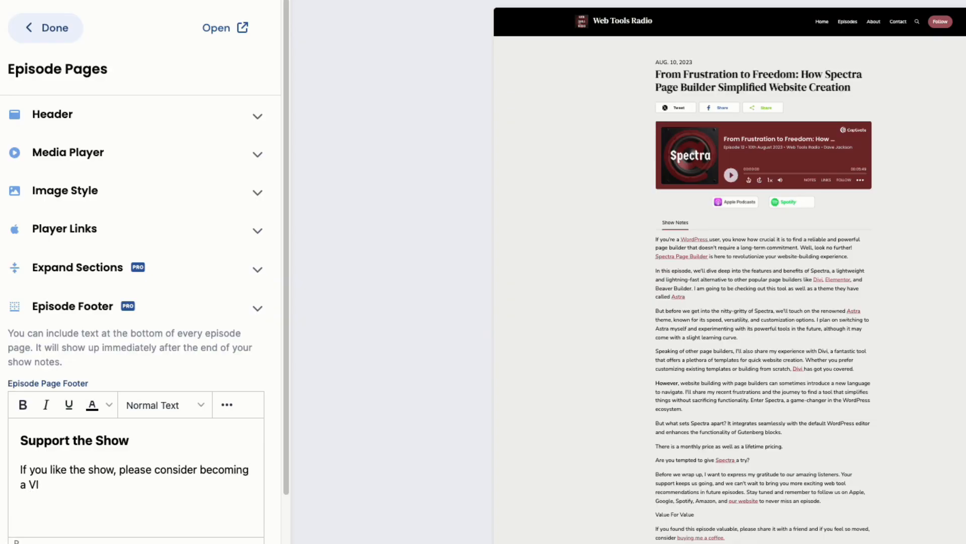
pyautogui.write('P.')
pyautogui.moveTo(200, 469); pyautogui.dragTo(203, 482)
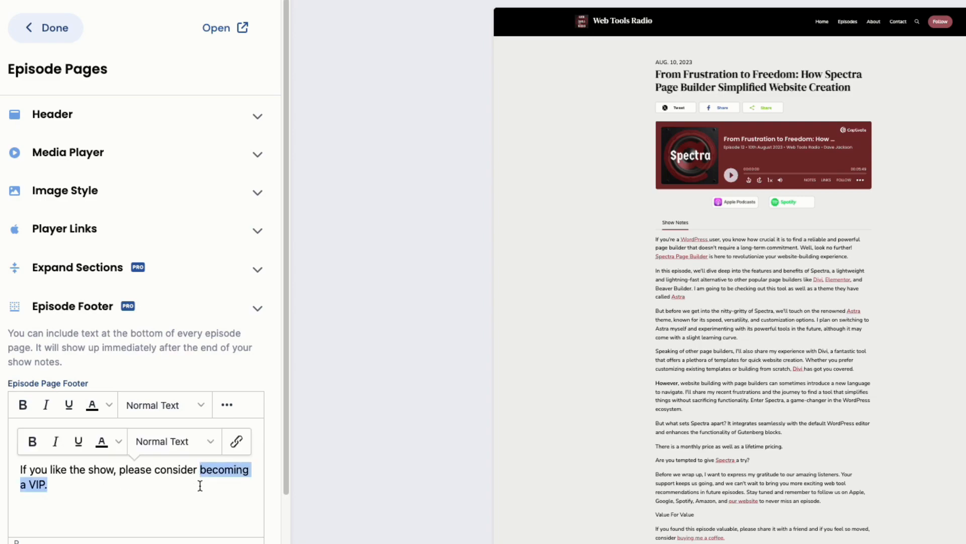
pyautogui.click(236, 441)
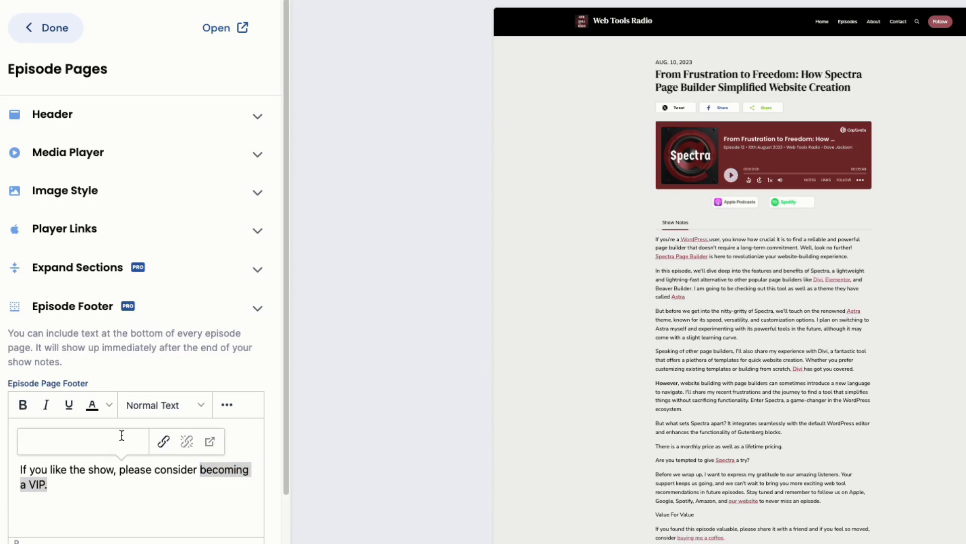
pyautogui.write('https://www.po')
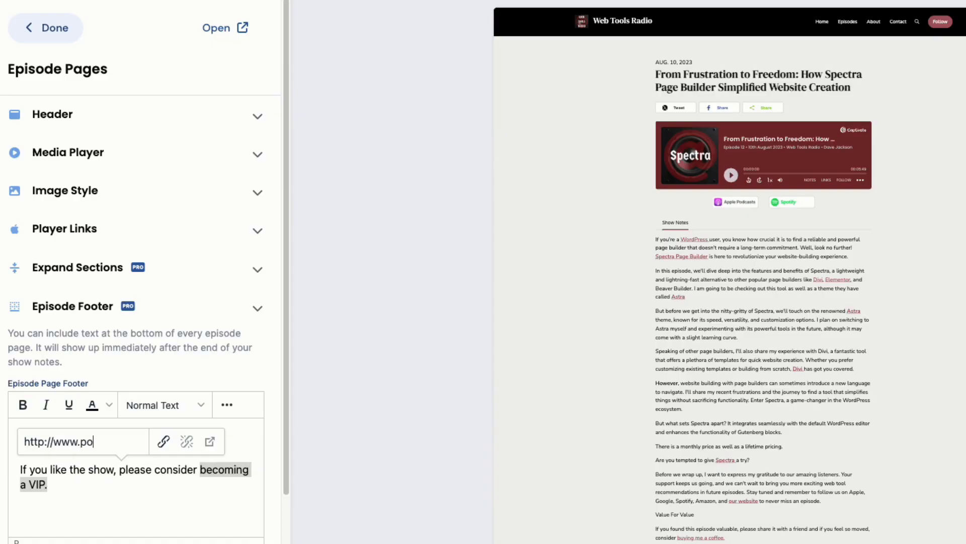
pyautogui.write('dpage.com')
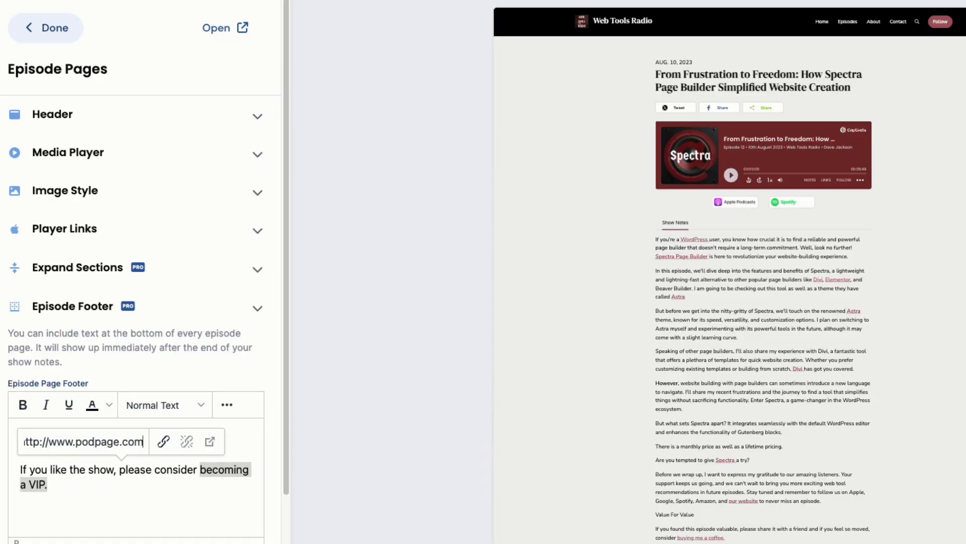
pyautogui.click(163, 441)
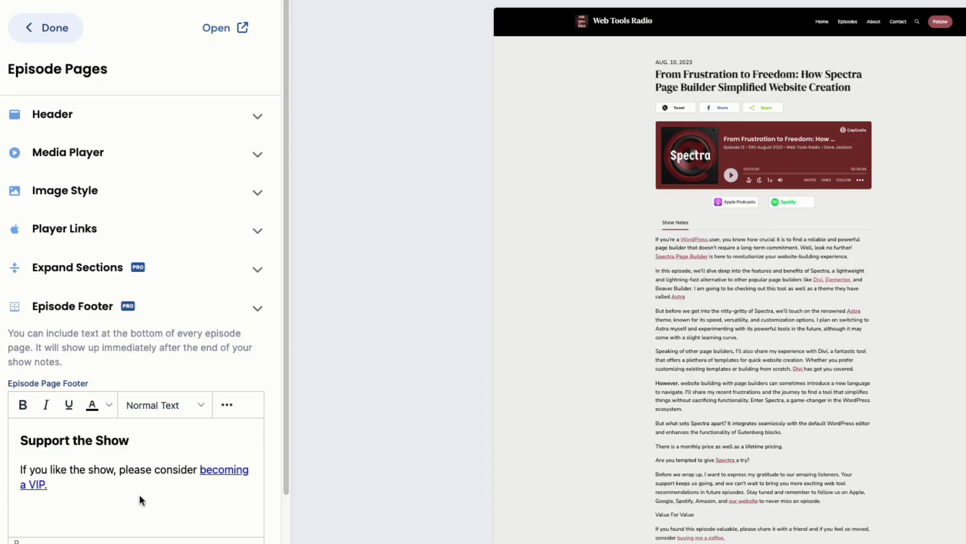
pyautogui.scroll(-3, 140, 483)
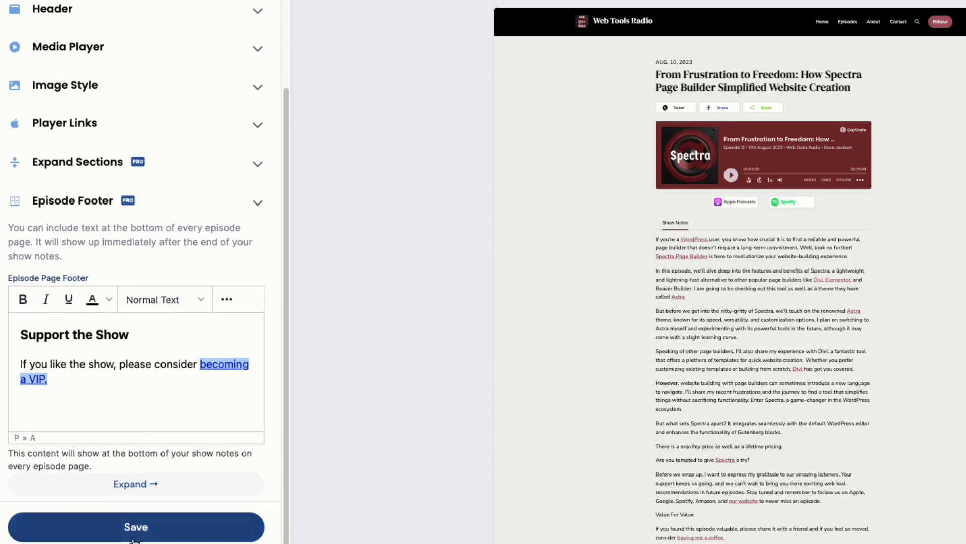
pyautogui.click(133, 531)
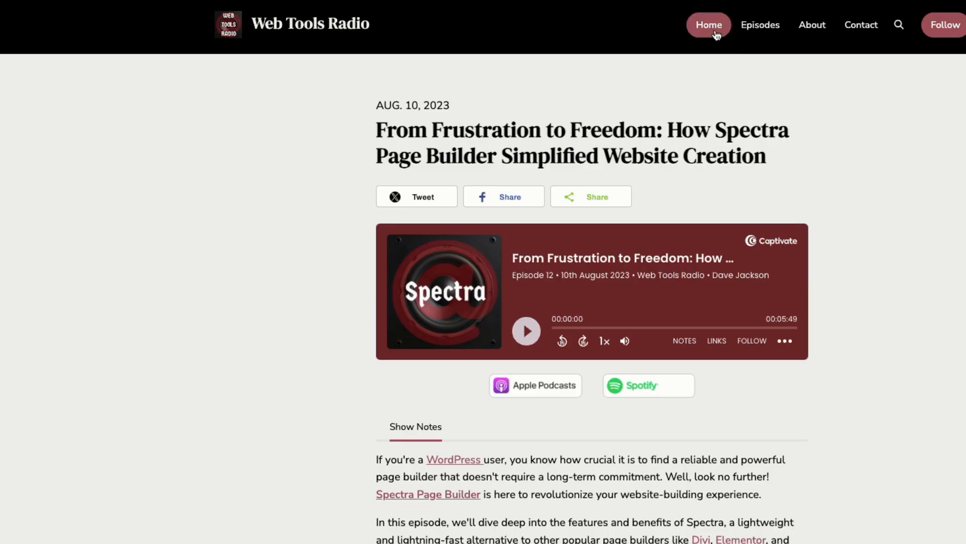
# Open the live site's home page and look it over from the header down to the footer.
pyautogui.click(714, 32)
pyautogui.scroll(-10, 345, 171)
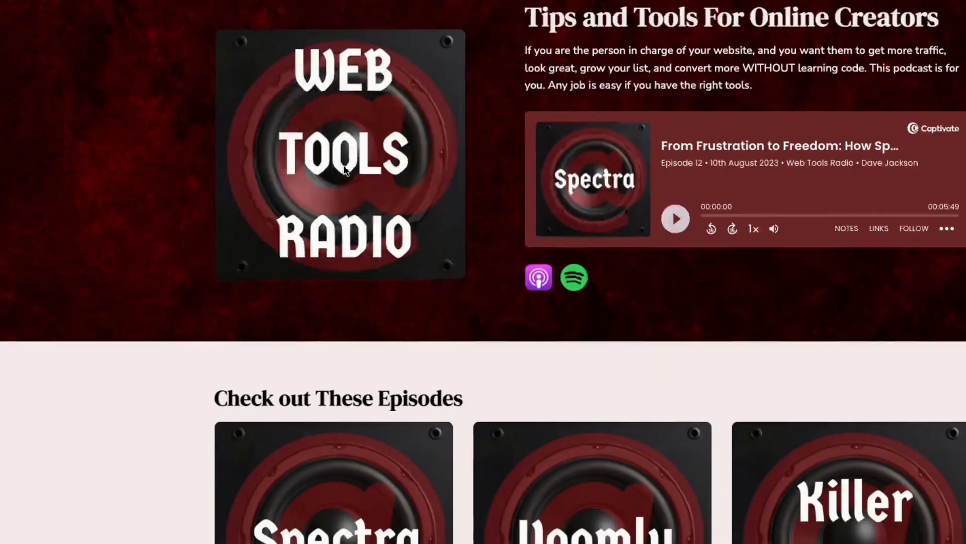
pyautogui.scroll(-4, 345, 171)
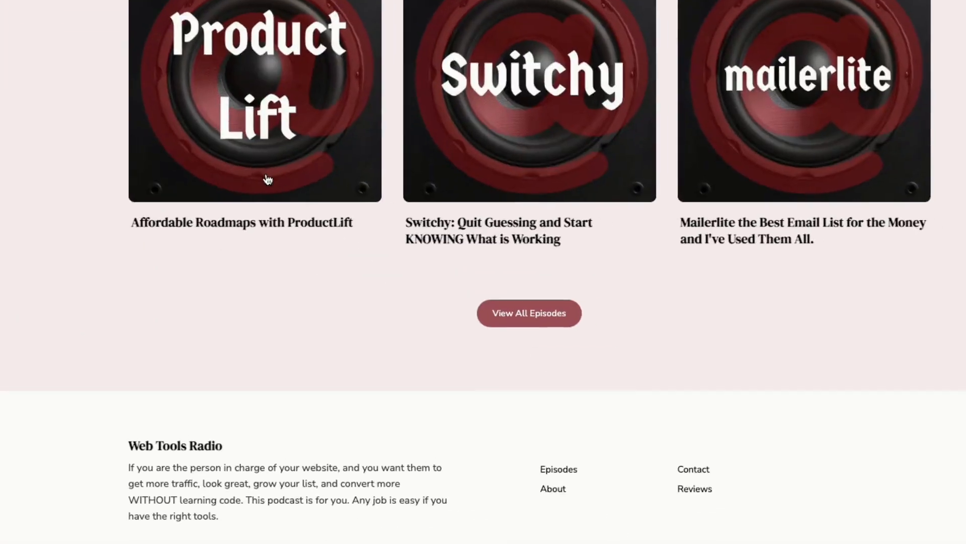
pyautogui.scroll(15, 601, 180)
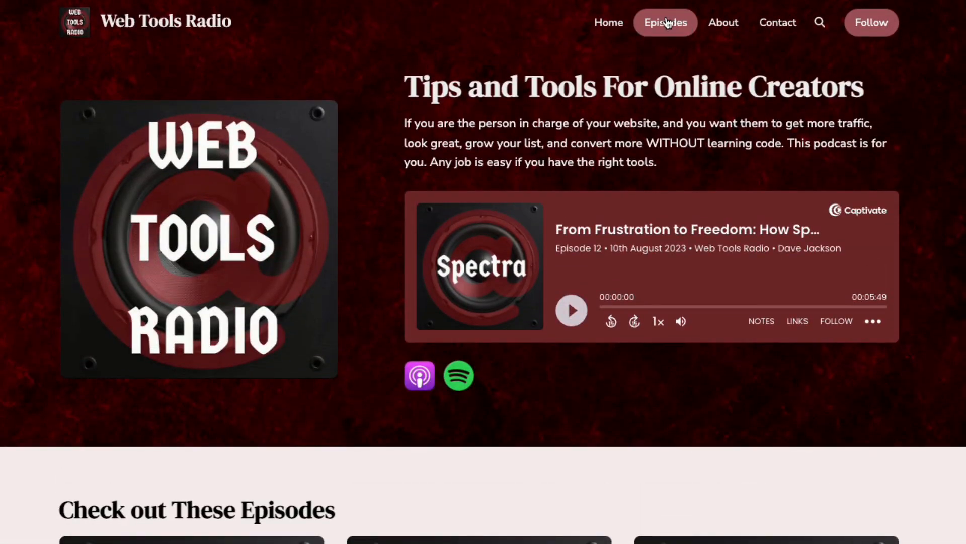
# Open the live Episodes page and examine the episode cards, their artwork and descriptions.
pyautogui.click(667, 23)
pyautogui.scroll(-2, 103, 197)
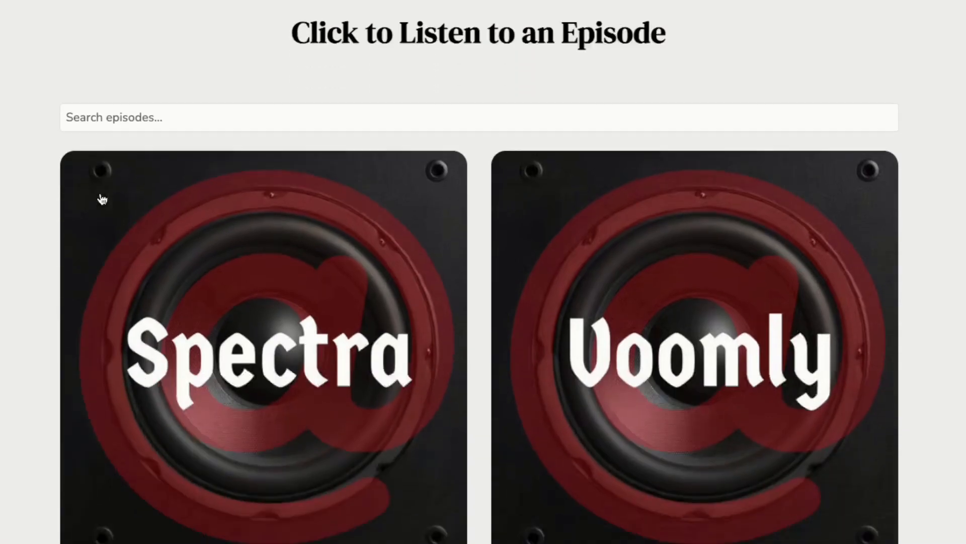
pyautogui.scroll(-18, 102, 199)
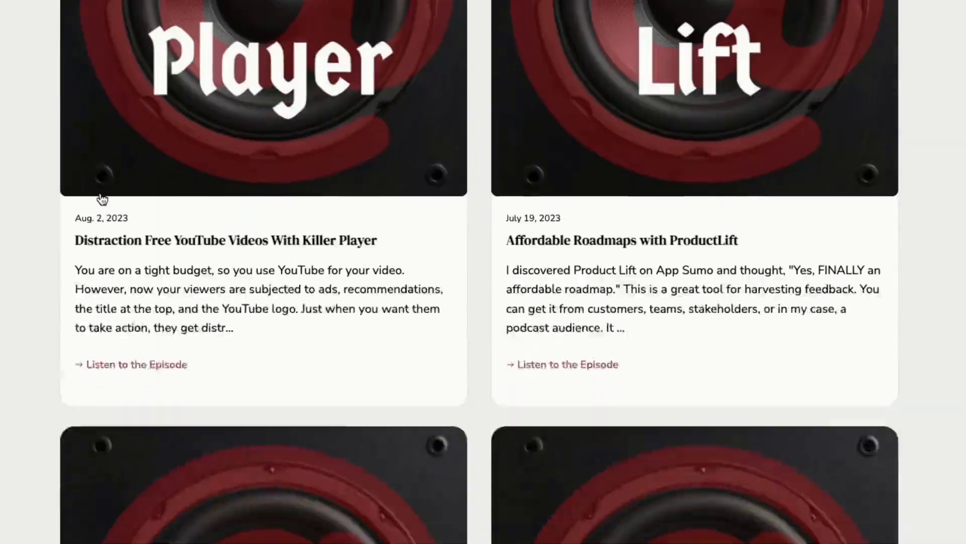
pyautogui.scroll(20, 102, 200)
pyautogui.scroll(-2, 307, 292)
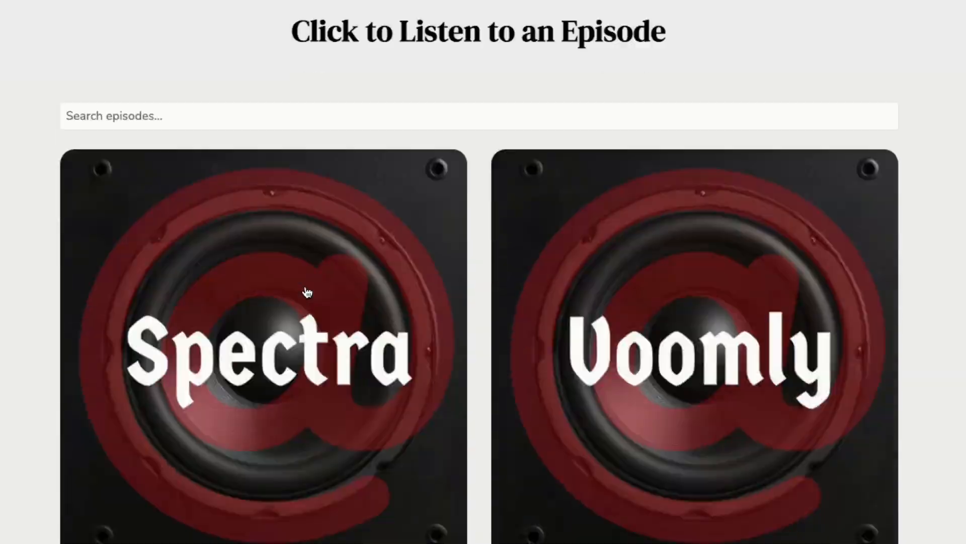
pyautogui.scroll(-18, 307, 292)
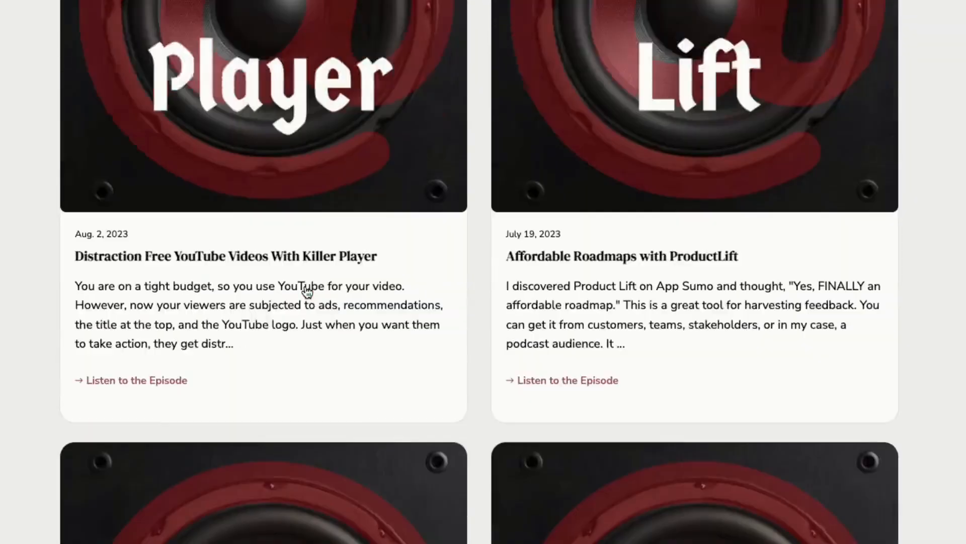
pyautogui.scroll(-15, 307, 292)
pyautogui.scroll(12, 307, 292)
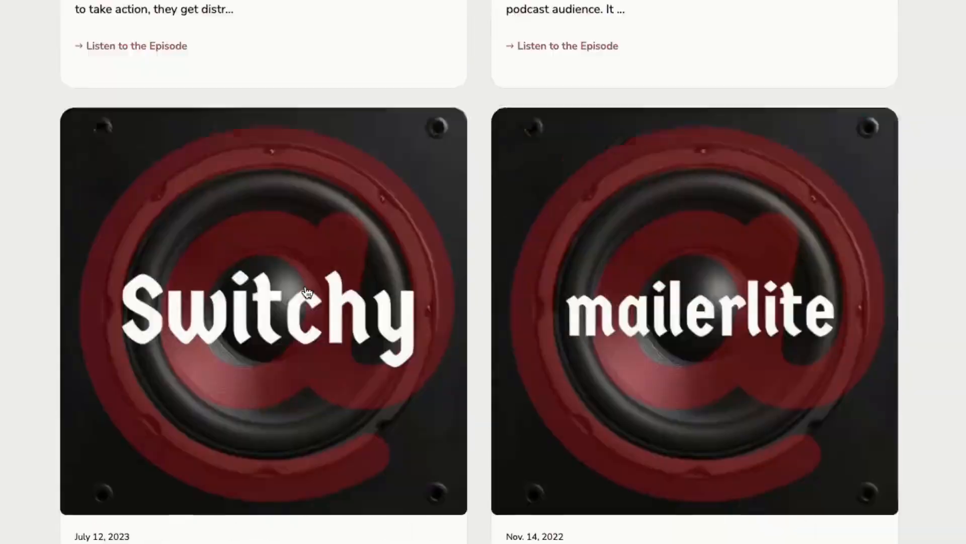
pyautogui.scroll(20, 307, 292)
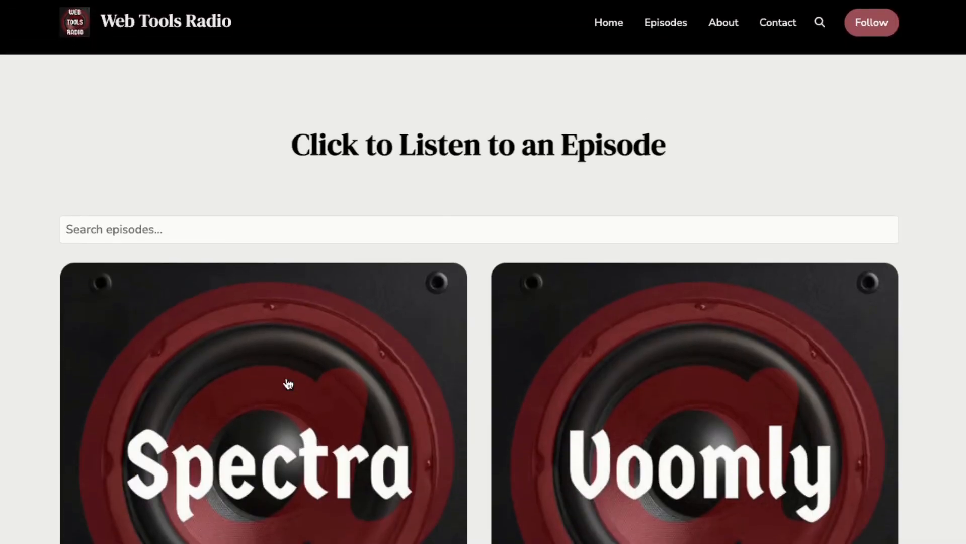
# Open the Spectra episode from the list and review its player, player links and show notes.
pyautogui.click(289, 384)
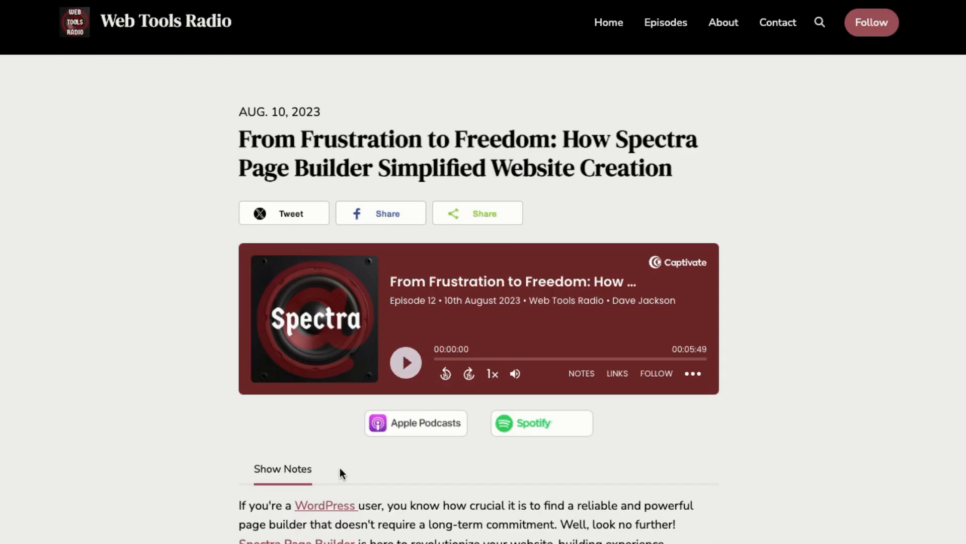
pyautogui.scroll(-13, 143, 413)
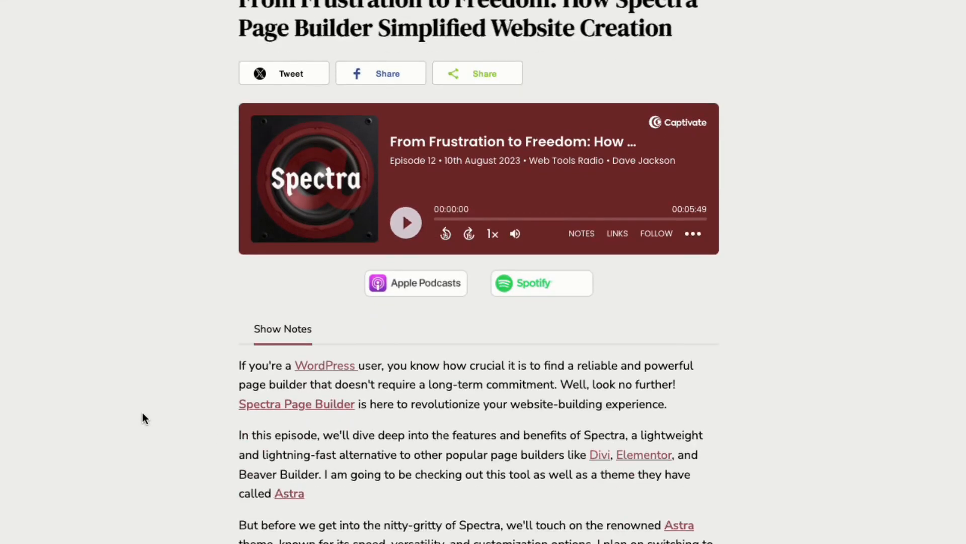
pyautogui.scroll(15, 143, 413)
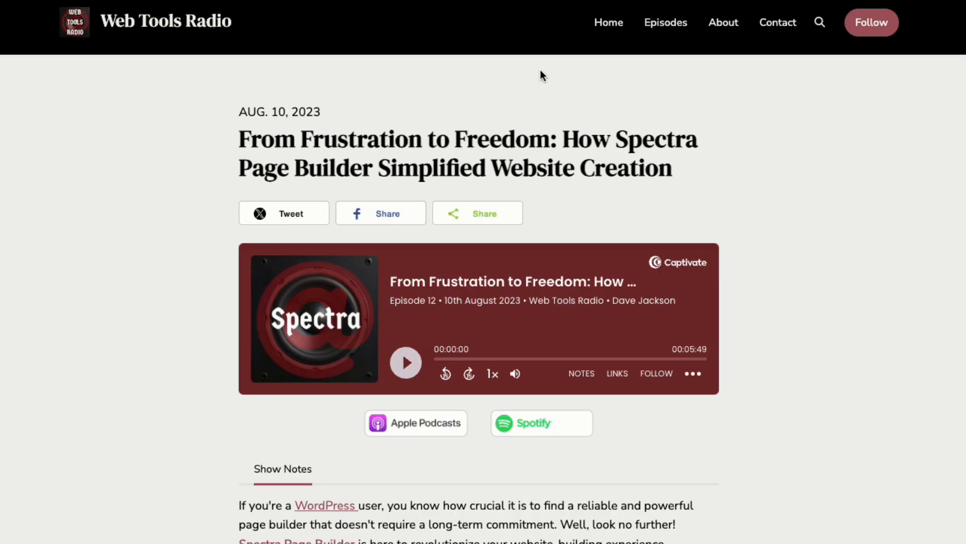
# Return to the live home page and check its header section and featured episodes.
pyautogui.click(609, 24)
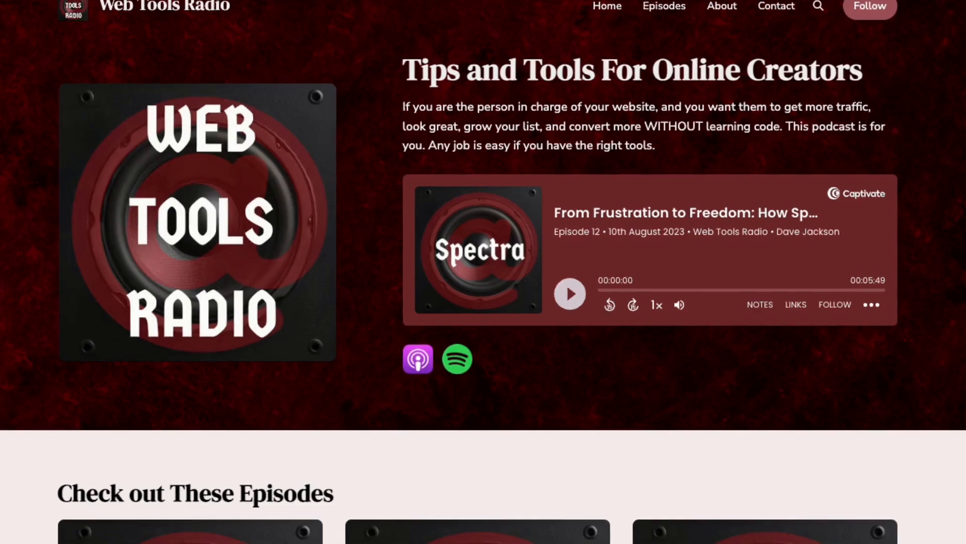
pyautogui.scroll(-10, 483, 272)
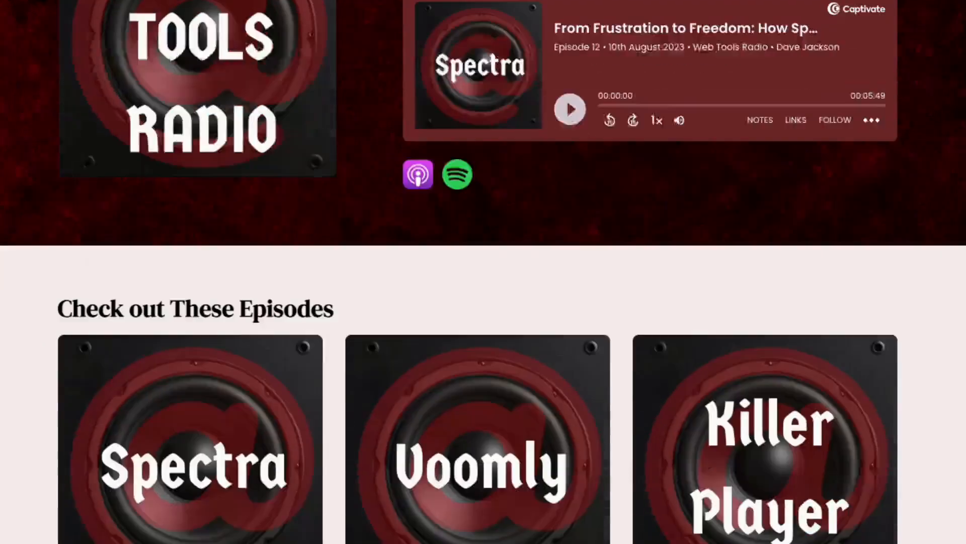
pyautogui.scroll(10, 484, 271)
pyautogui.scroll(-1, 483, 271)
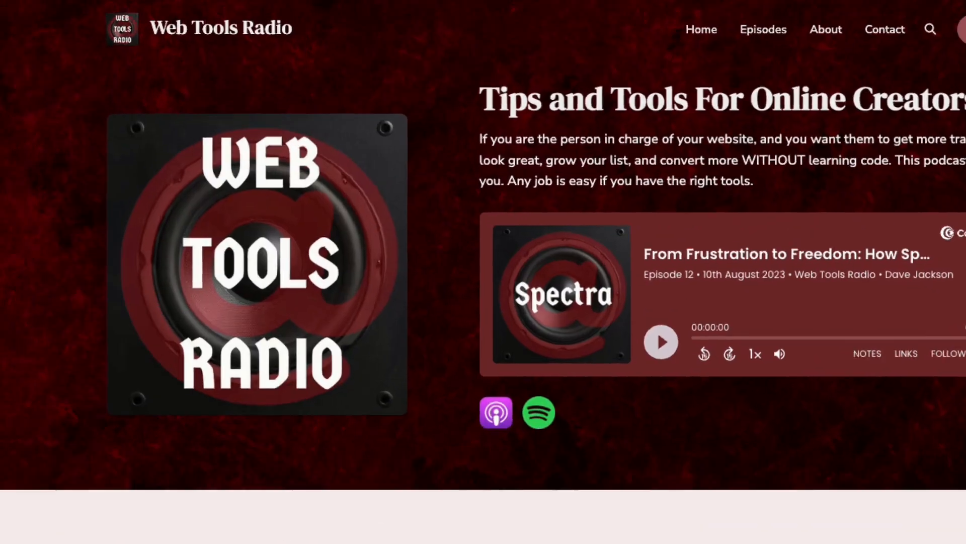
# Visit webtoolsradio.com/newsletter to view the email sign-up page, and return to the site's home page.
pyautogui.click(429, 18)
pyautogui.click(448, 24)
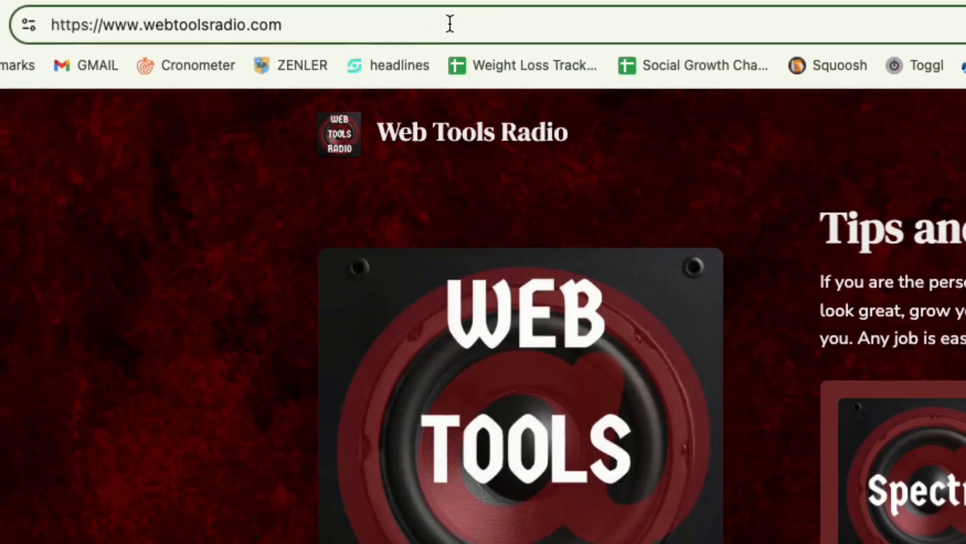
pyautogui.write('/new')
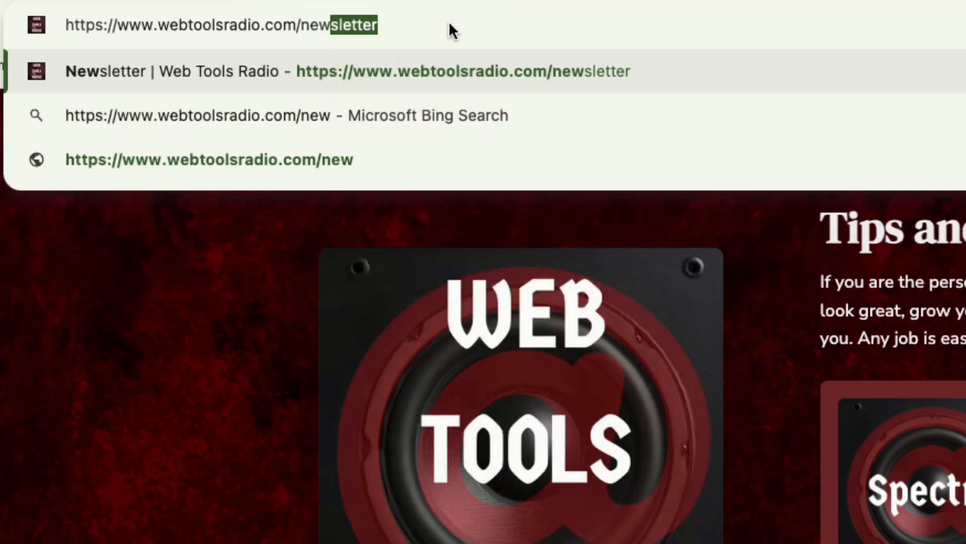
pyautogui.write('sl')
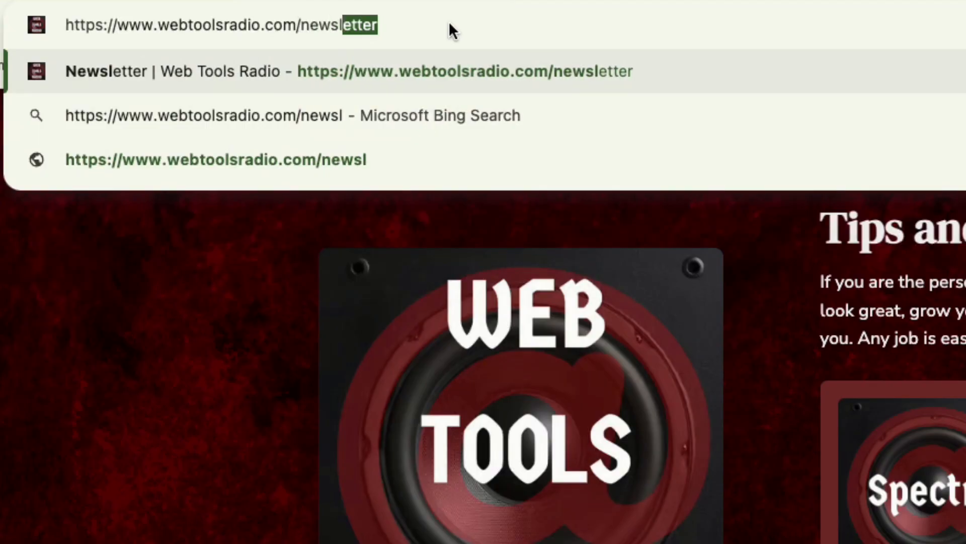
pyautogui.press('Return')
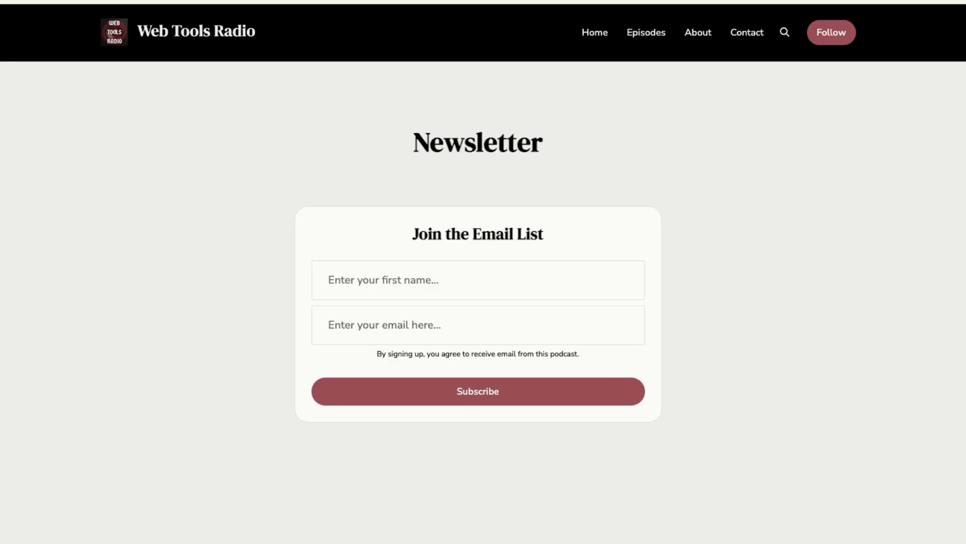
pyautogui.click(212, 34)
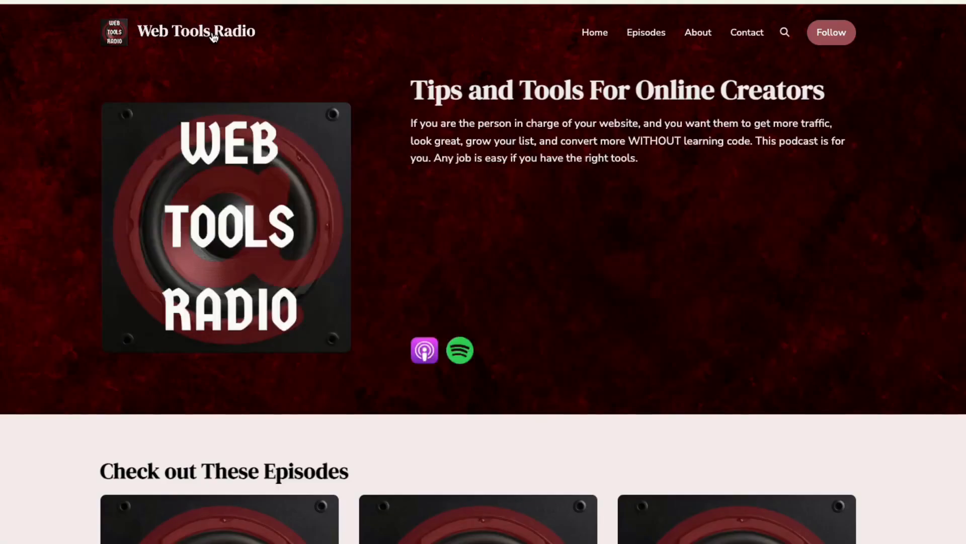
pyautogui.scroll(-5, 776, 263)
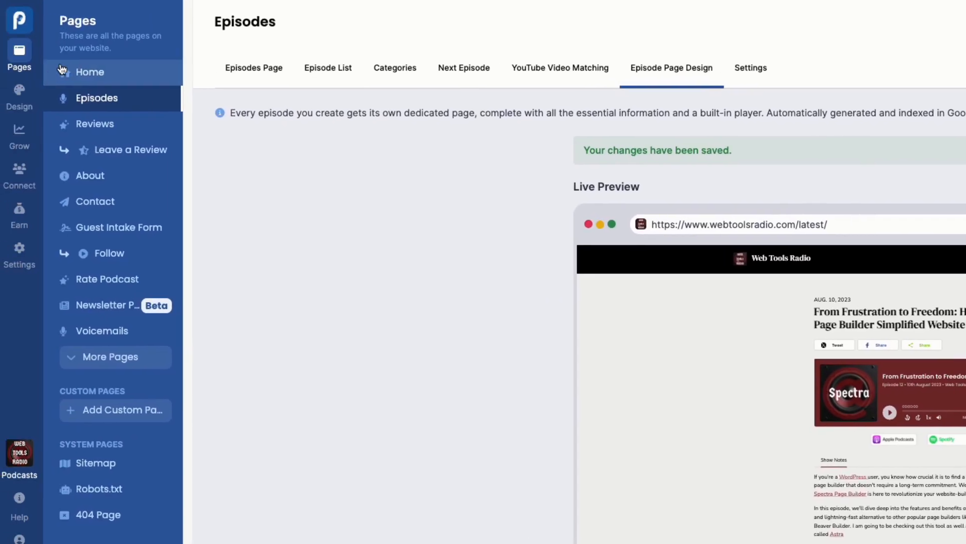
# In the sidebar design settings, enable showing the sidebar on episode, video, and post pages, and save.
pyautogui.click(25, 96)
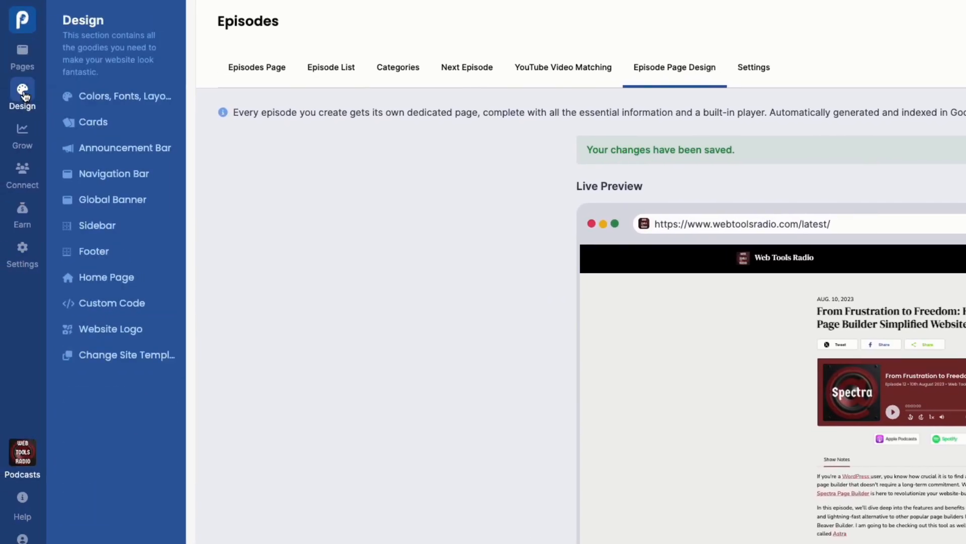
pyautogui.click(100, 226)
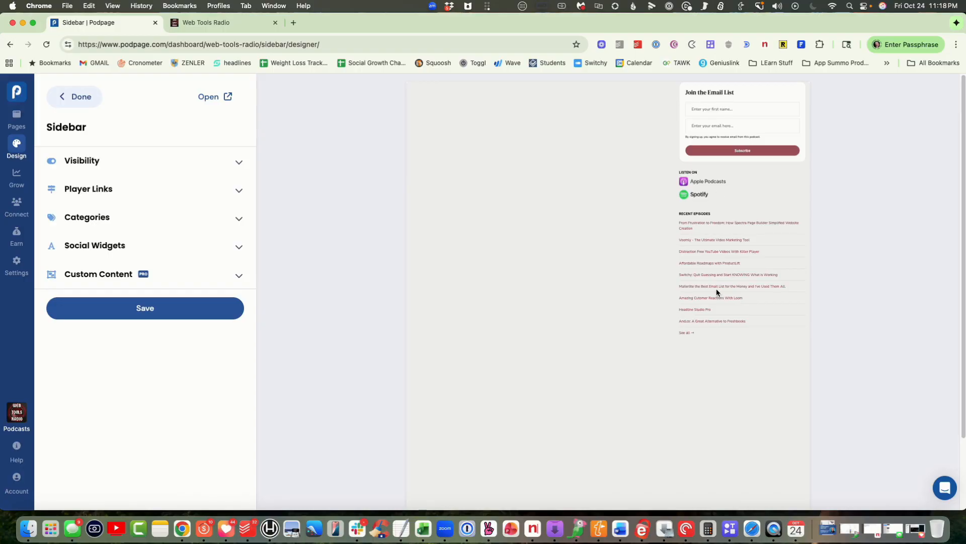
pyautogui.click(240, 162)
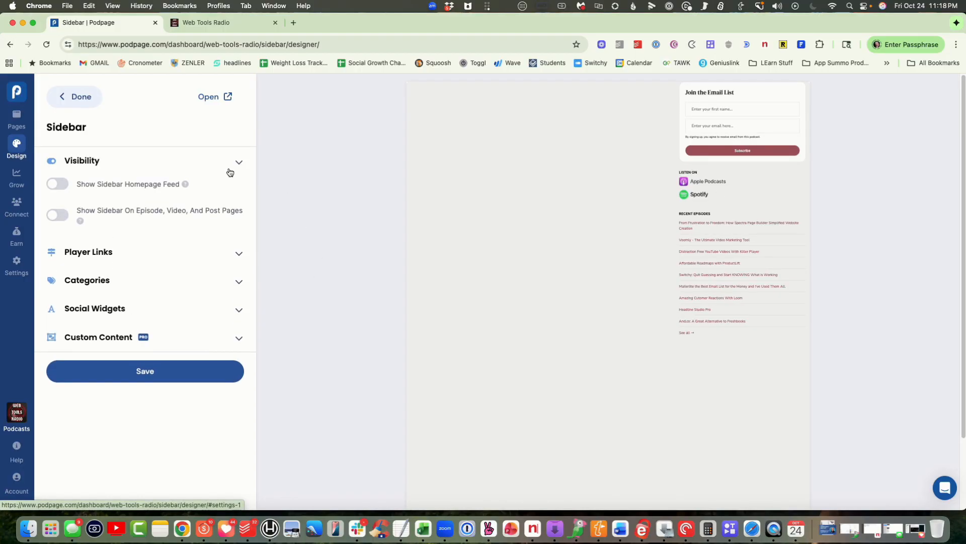
pyautogui.click(58, 216)
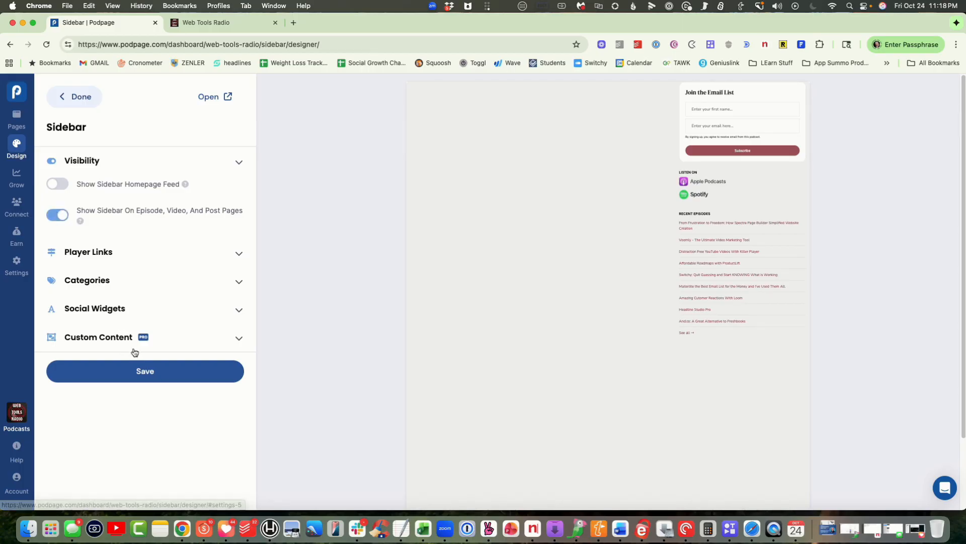
pyautogui.click(145, 373)
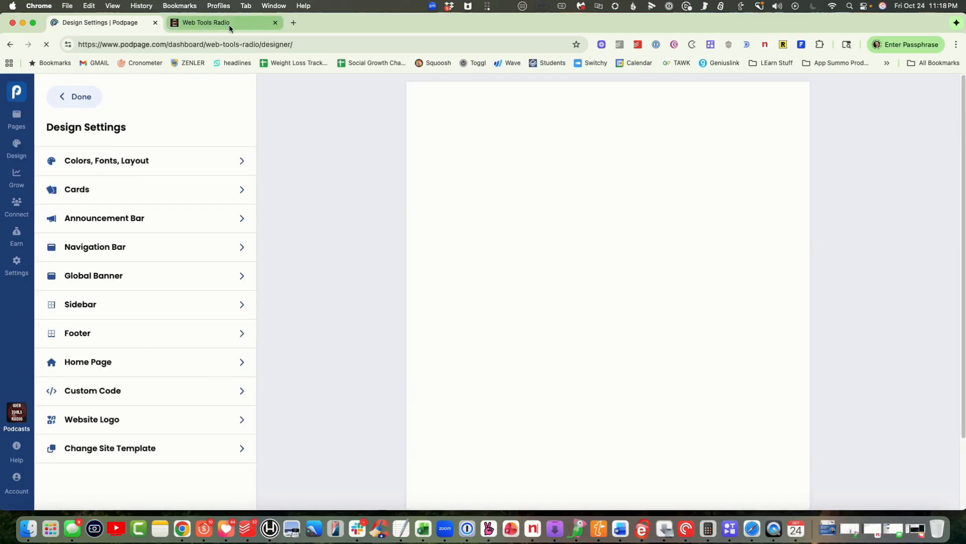
# Open the Voomly episode on the live site, review its sidebar, and return to the Podpage design settings.
pyautogui.click(228, 25)
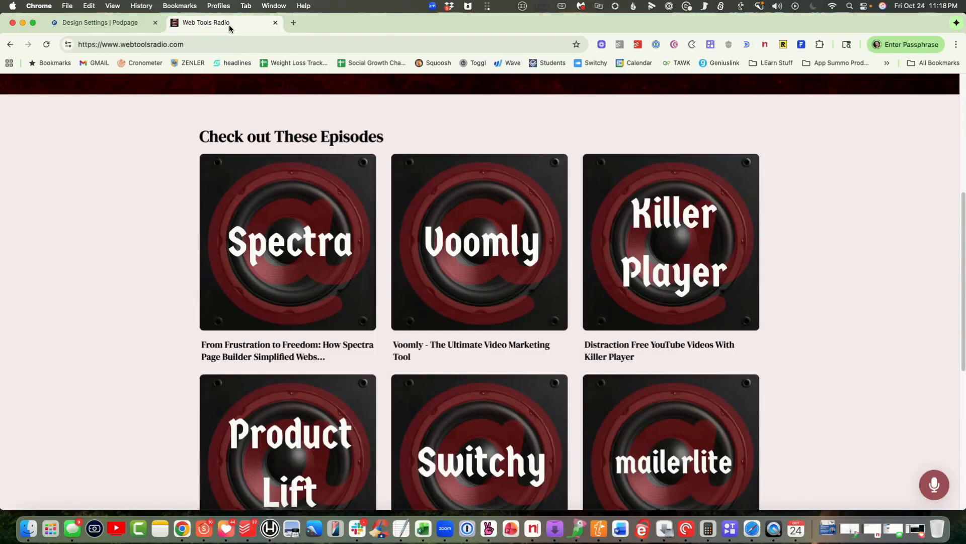
pyautogui.scroll(6, 193, 111)
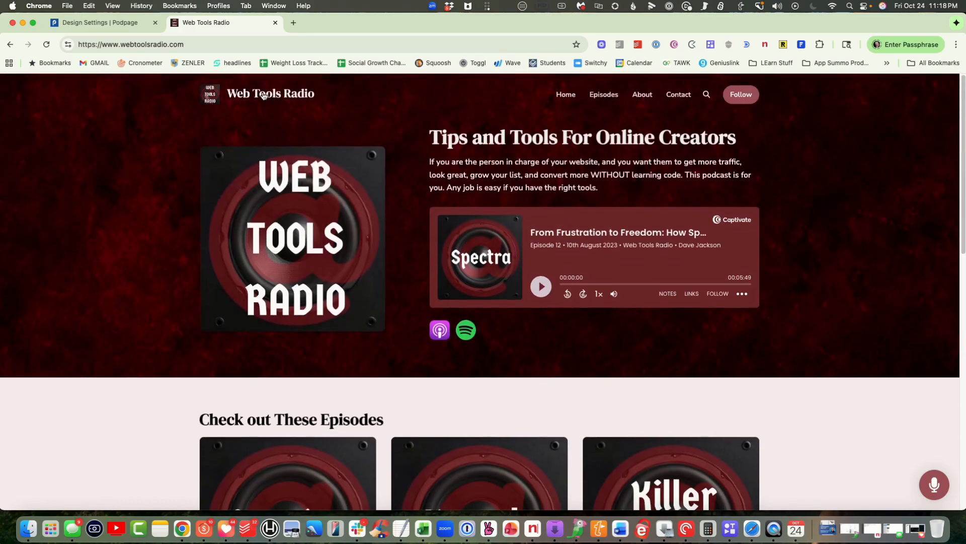
pyautogui.scroll(-3, 318, 171)
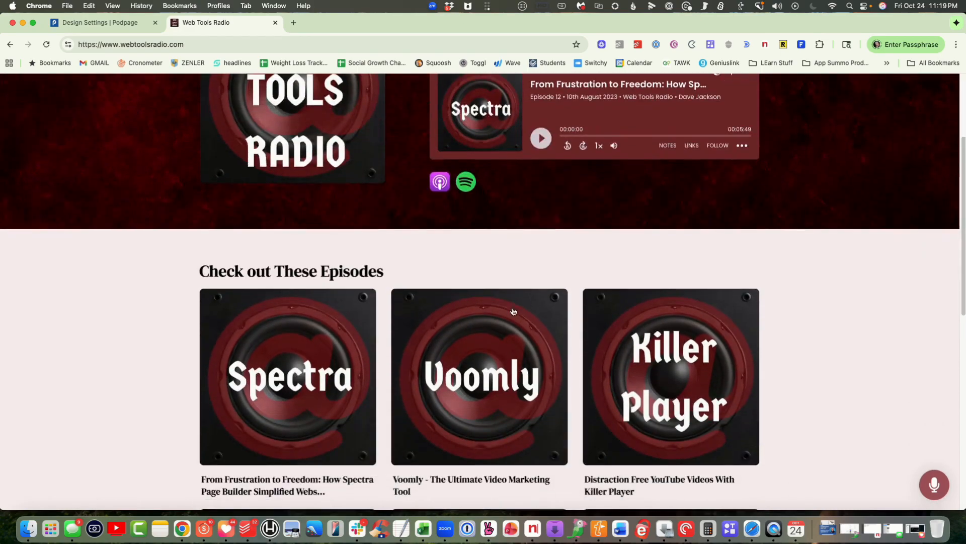
pyautogui.click(490, 366)
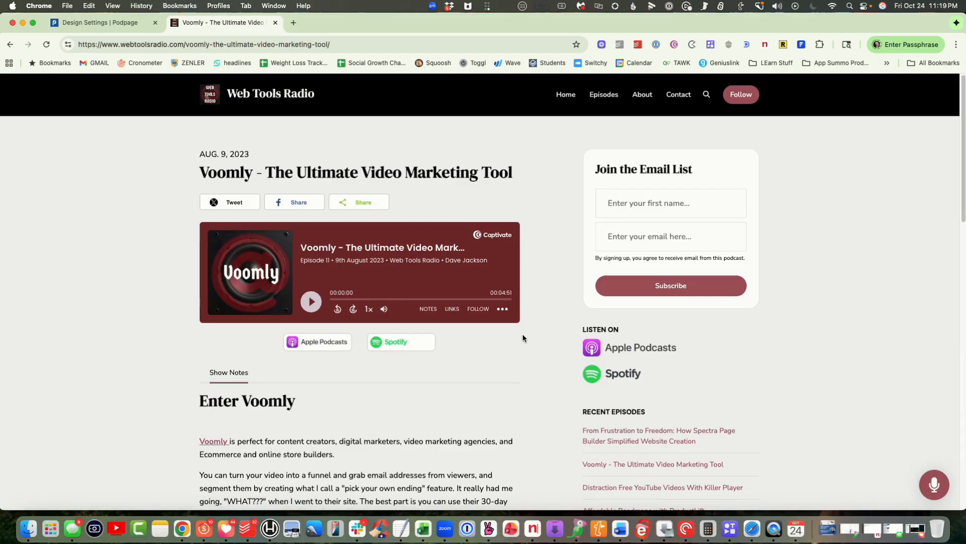
pyautogui.scroll(-3, 524, 335)
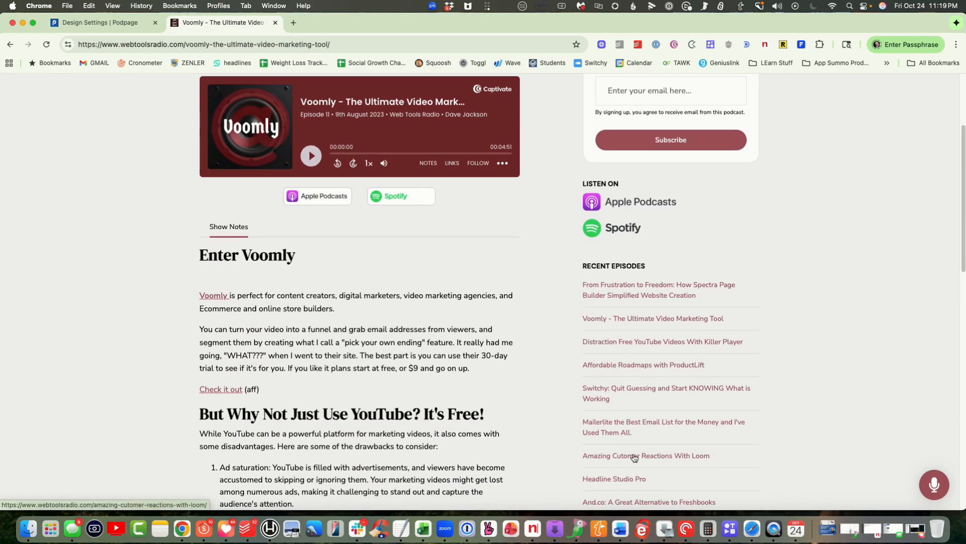
pyautogui.click(84, 19)
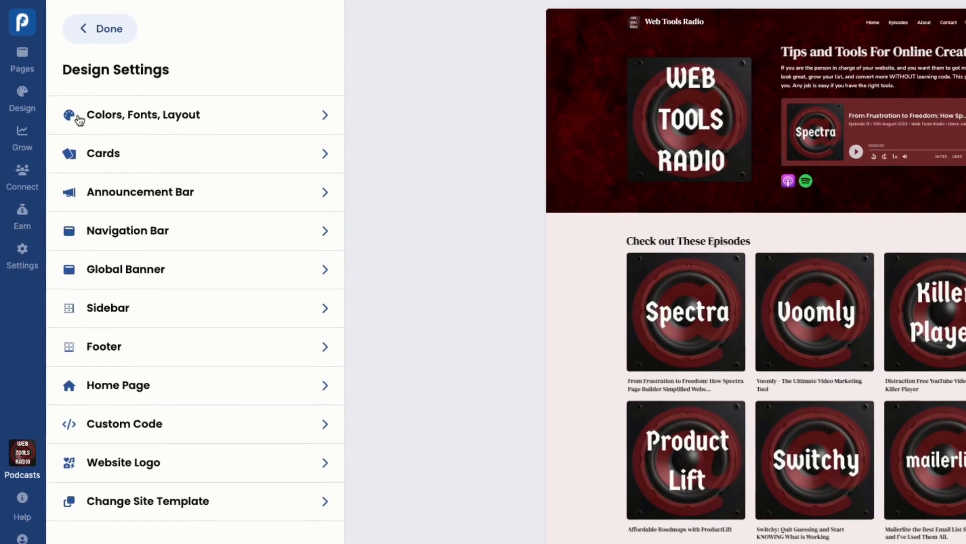
# Open the sidebar design settings and review the sidebar visibility options.
pyautogui.moveTo(21, 148)
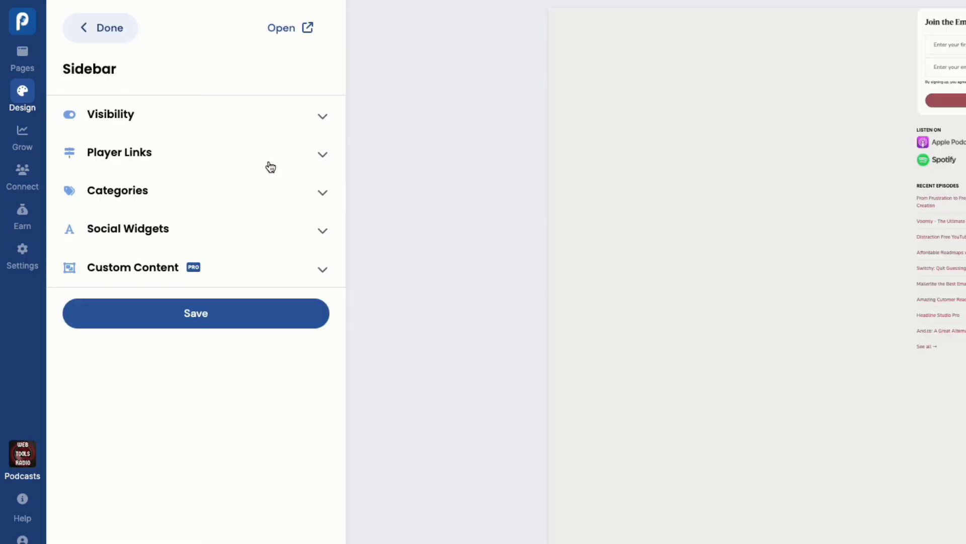
pyautogui.click(323, 118)
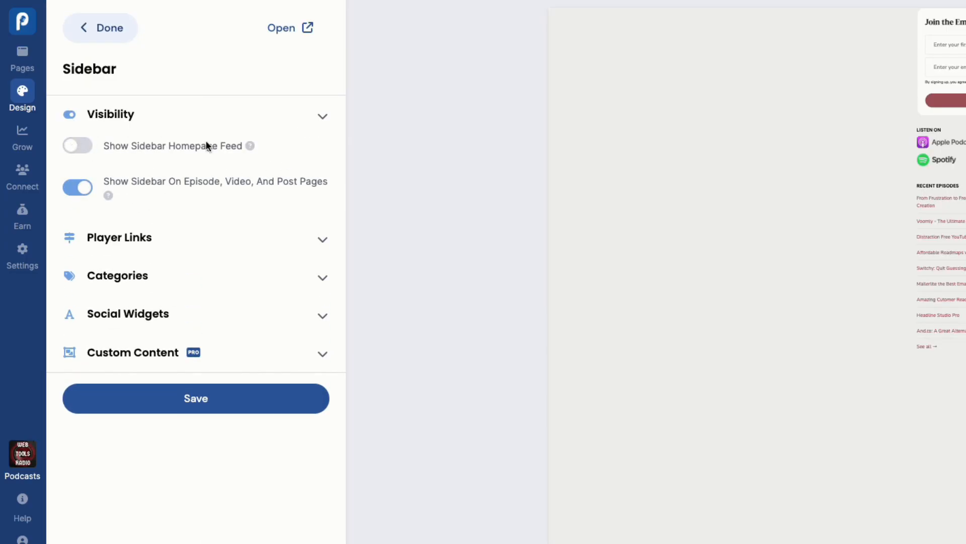
pyautogui.click(320, 119)
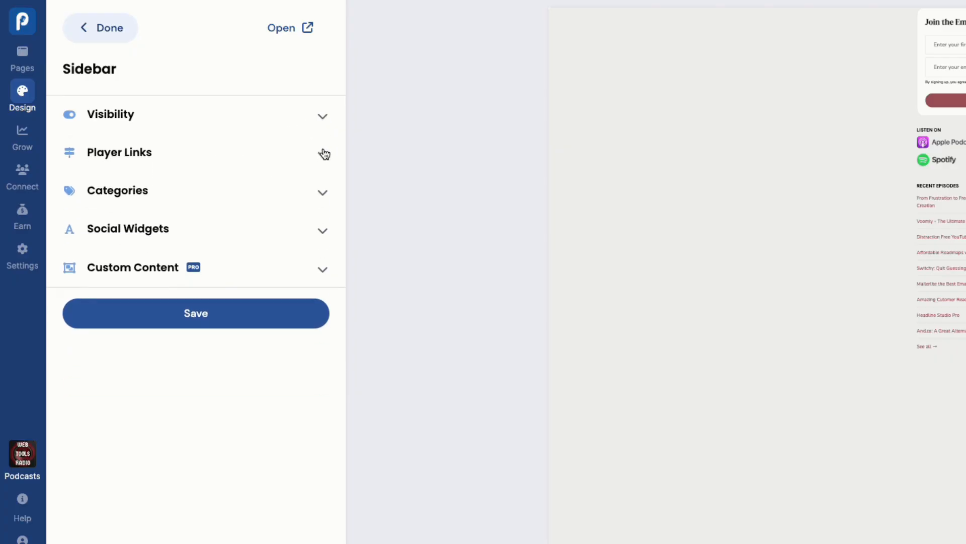
# Try the Small Badges and Medium Badges styles for the sidebar's player links, keeping Small Badges.
pyautogui.click(324, 153)
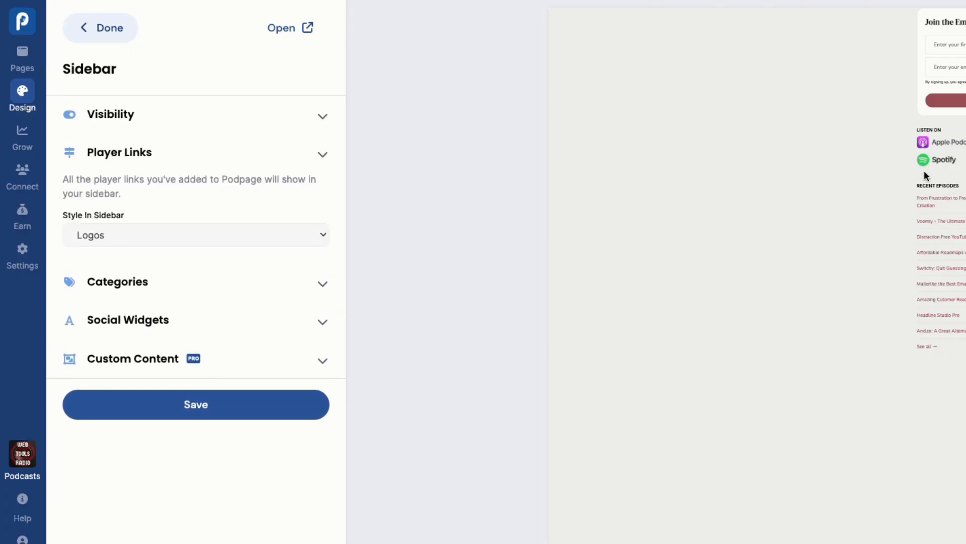
pyautogui.click(144, 237)
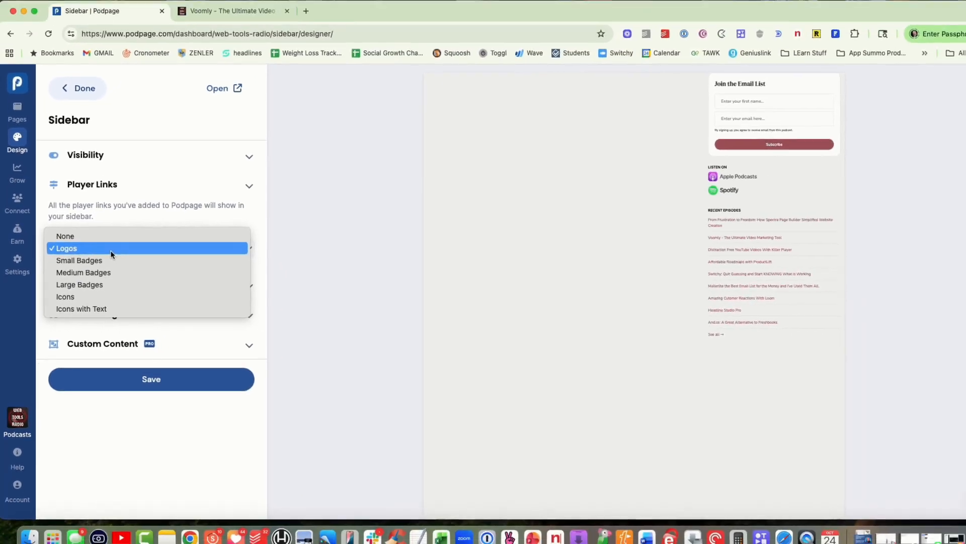
pyautogui.click(100, 260)
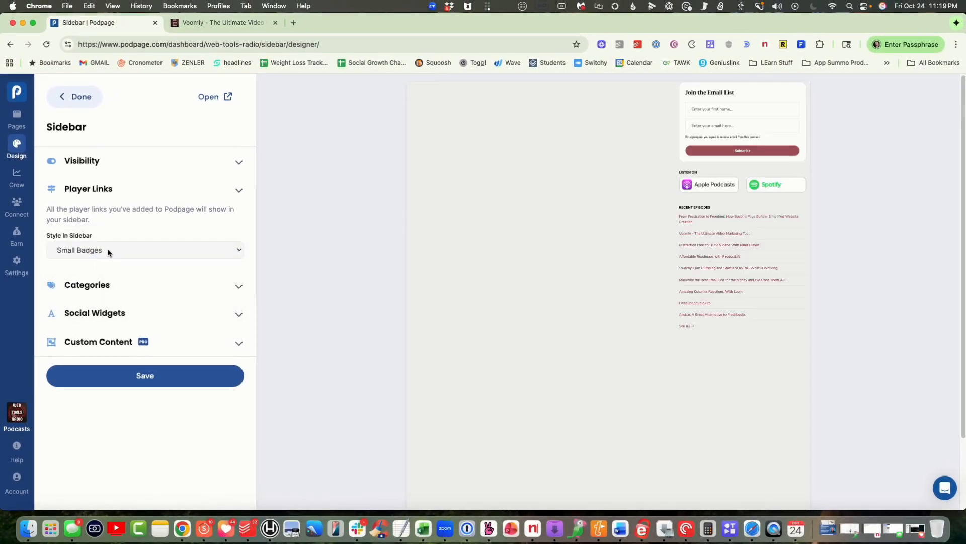
pyautogui.click(107, 249)
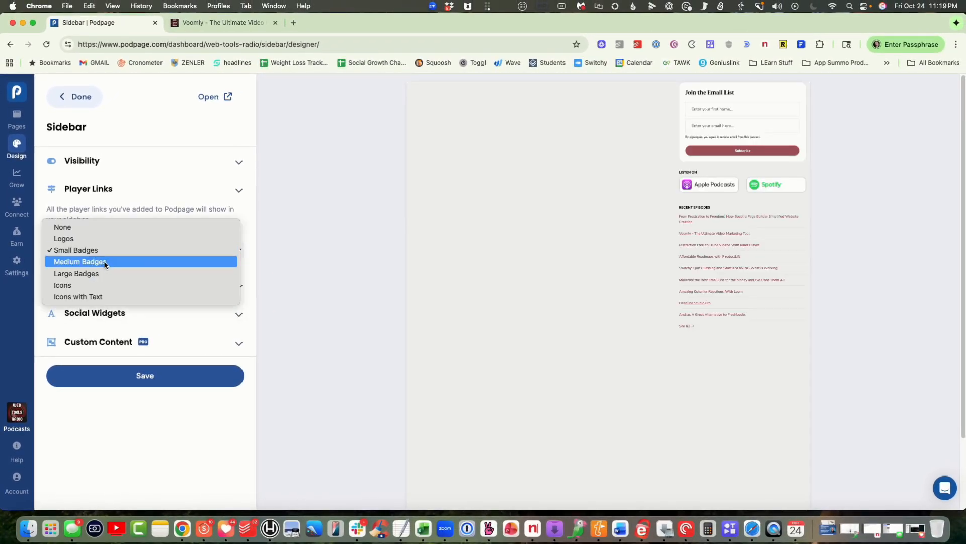
pyautogui.click(104, 260)
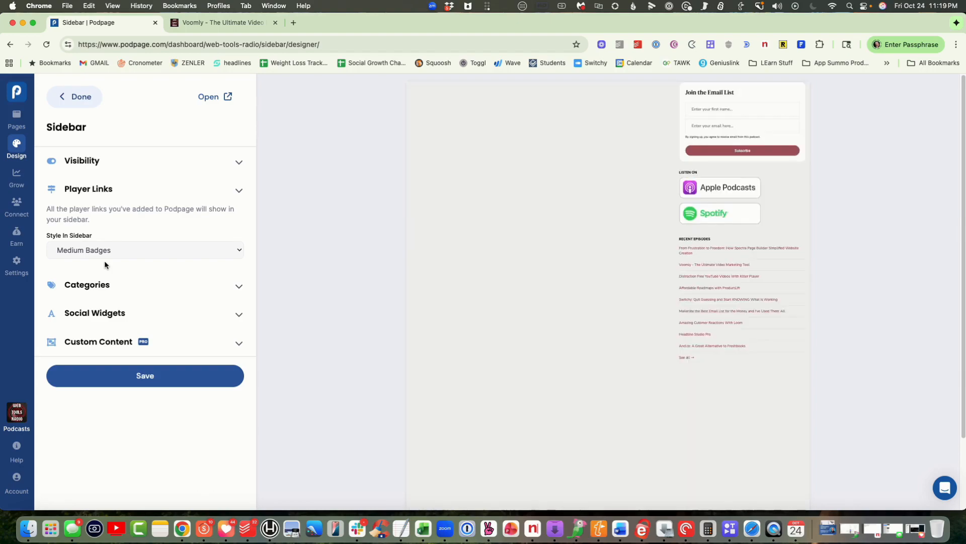
pyautogui.click(117, 250)
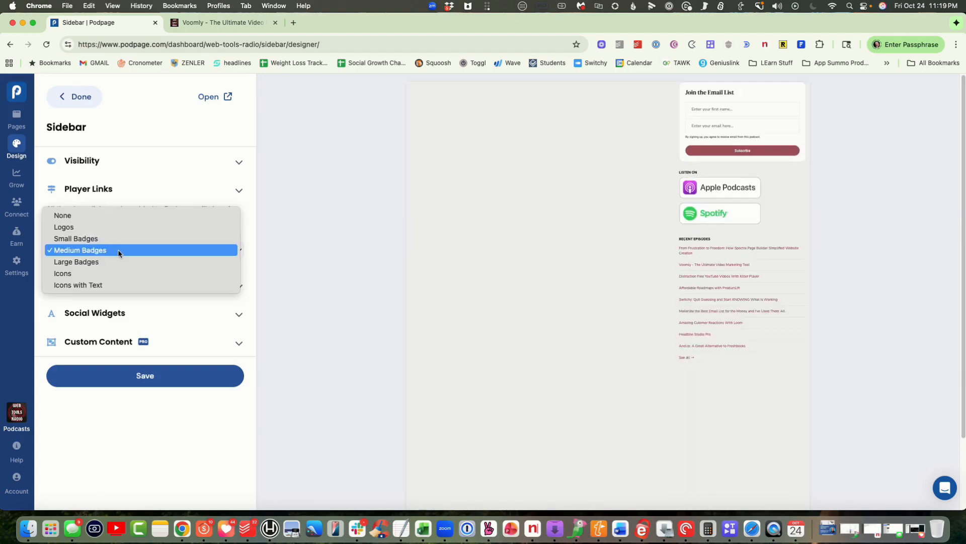
pyautogui.press('Escape')
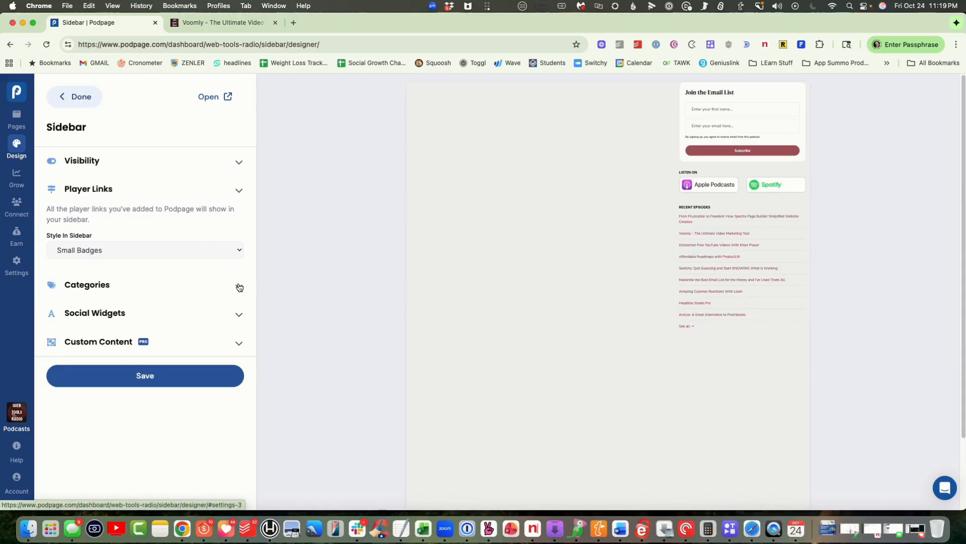
# Review the sidebar's category and social widget options, and open the page for editing social widgets.
pyautogui.click(240, 288)
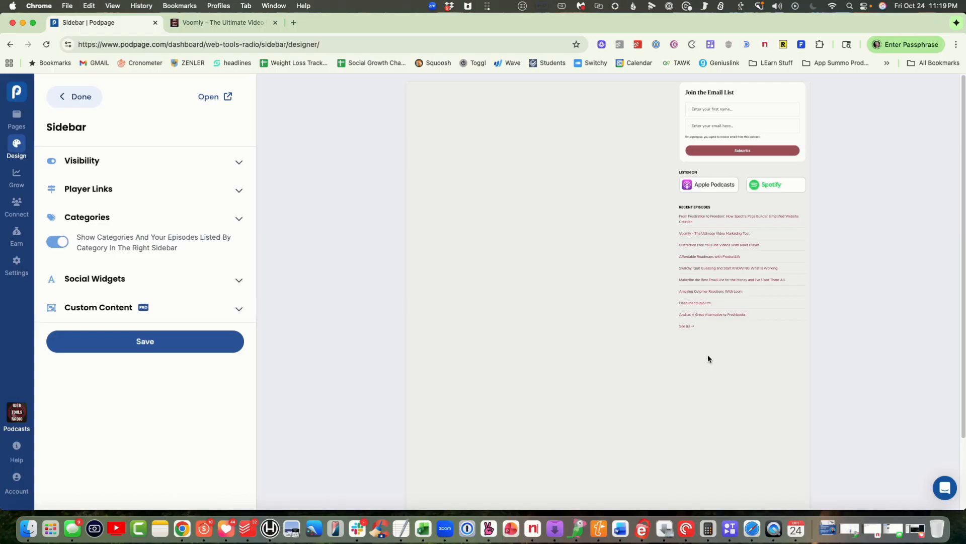
pyautogui.click(240, 283)
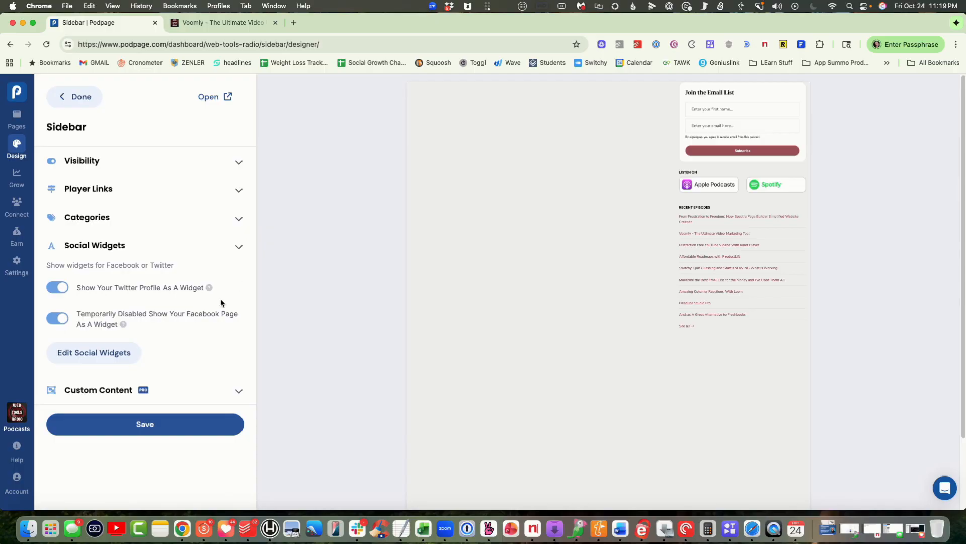
pyautogui.click(78, 351)
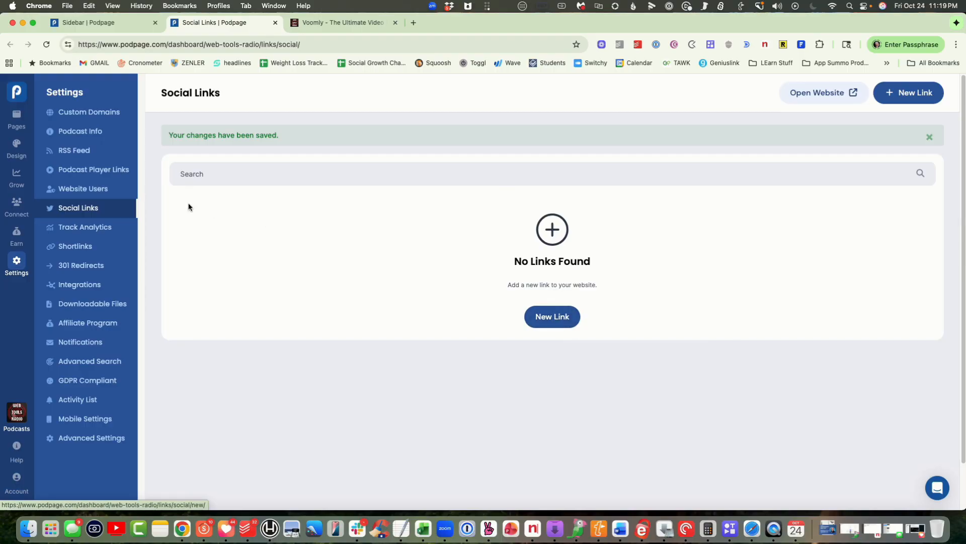
# Return to the sidebar design settings from the social links page and show the social widget options again.
pyautogui.click(24, 148)
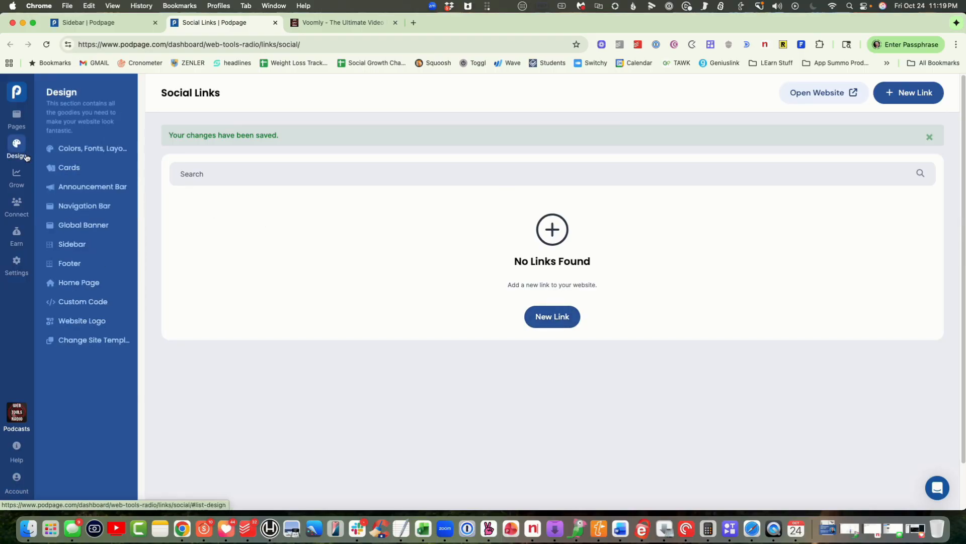
pyautogui.click(73, 246)
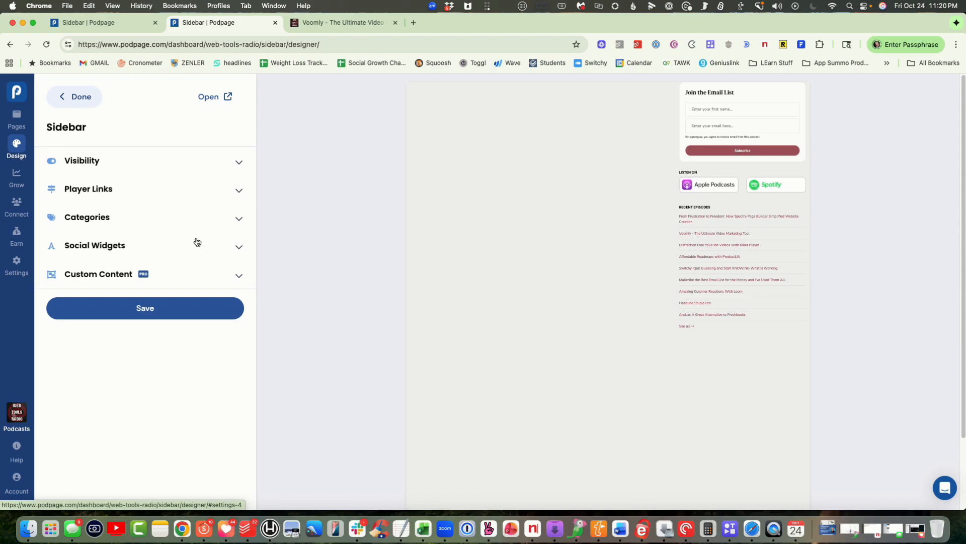
pyautogui.click(235, 249)
pyautogui.moveTo(207, 285)
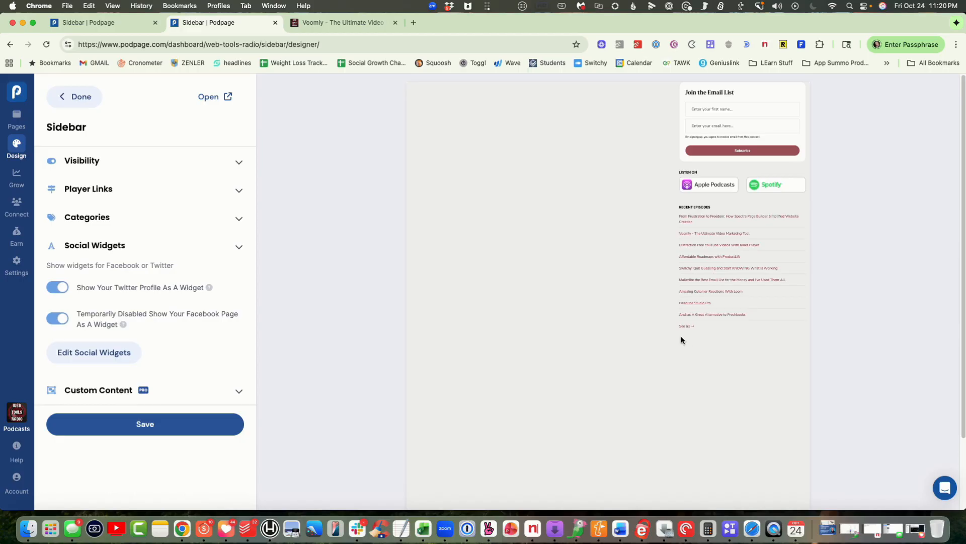
# Add the custom content "This is my thing on the sidebar." to the sidebar and save it.
pyautogui.click(239, 391)
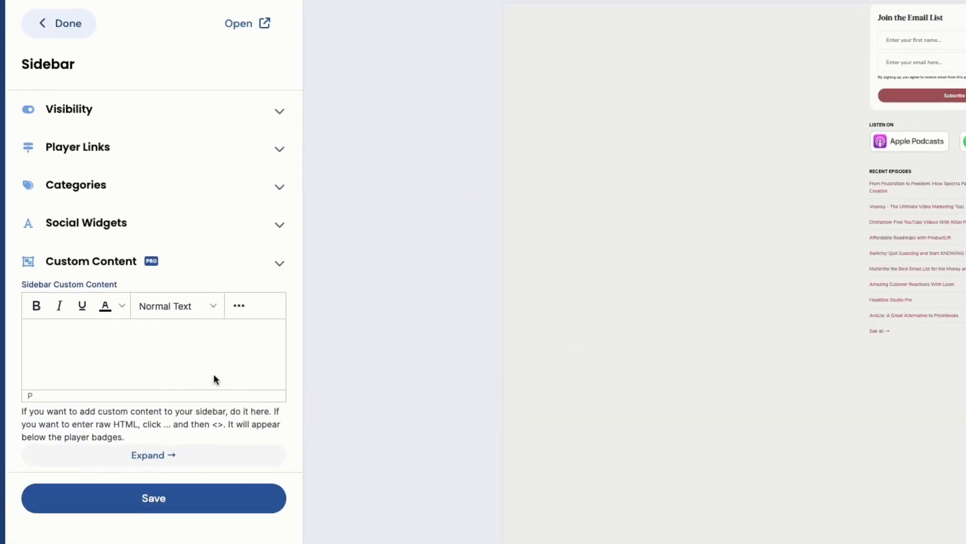
pyautogui.click(98, 346)
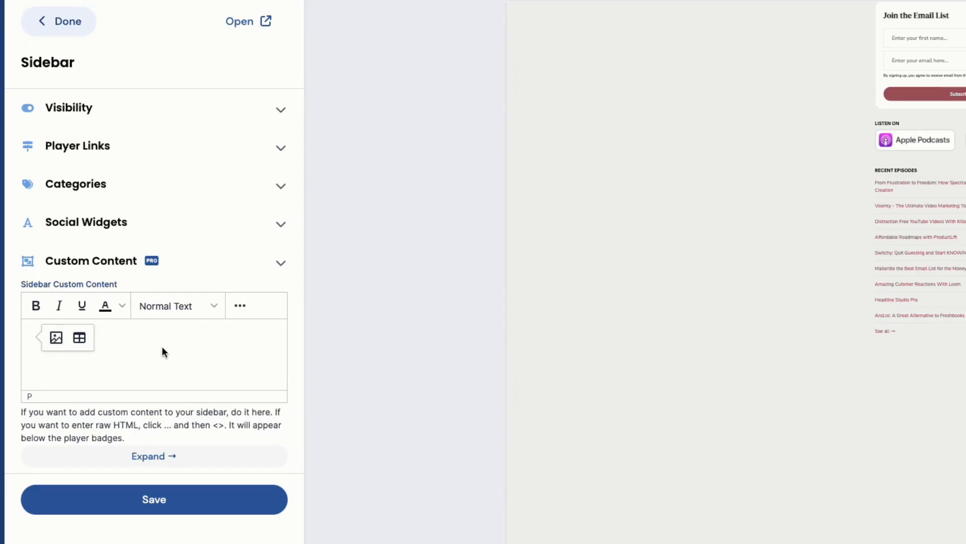
pyautogui.write('THis is my ')
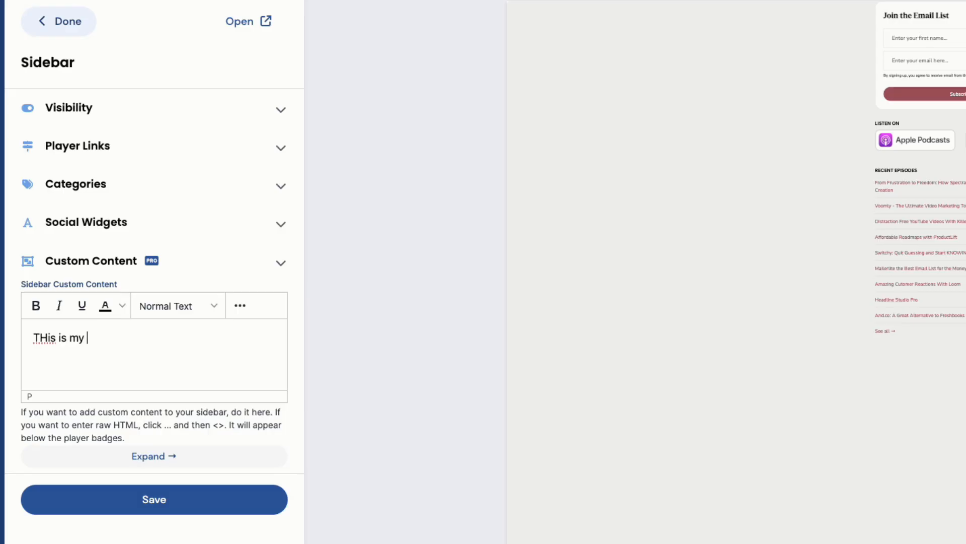
pyautogui.write('thing on the sidebar.')
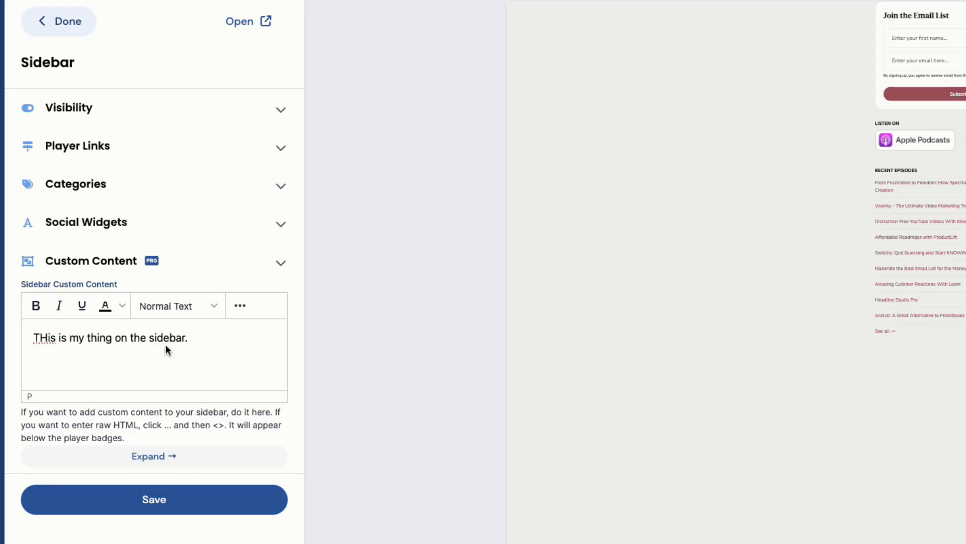
pyautogui.click(42, 336)
pyautogui.press('Delete')
pyautogui.write('h')
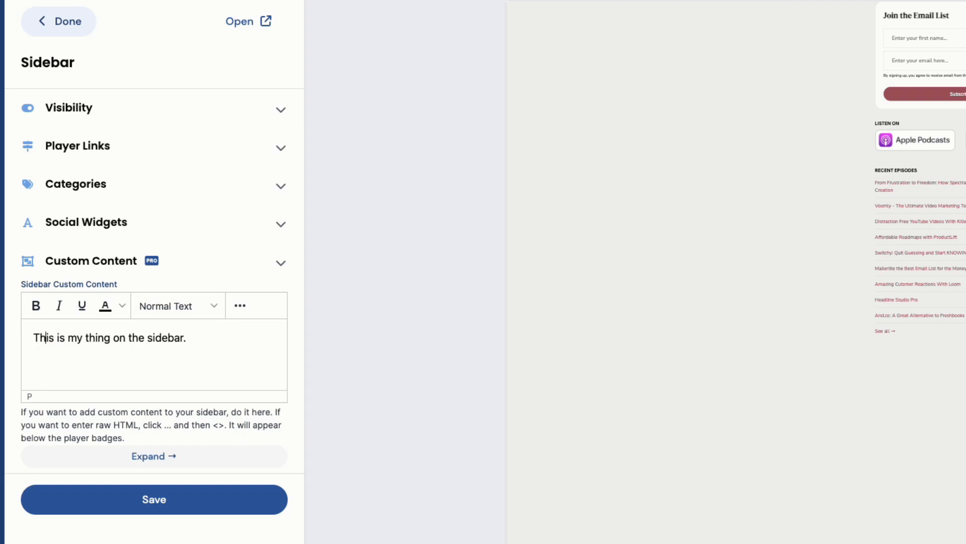
pyautogui.click(190, 337)
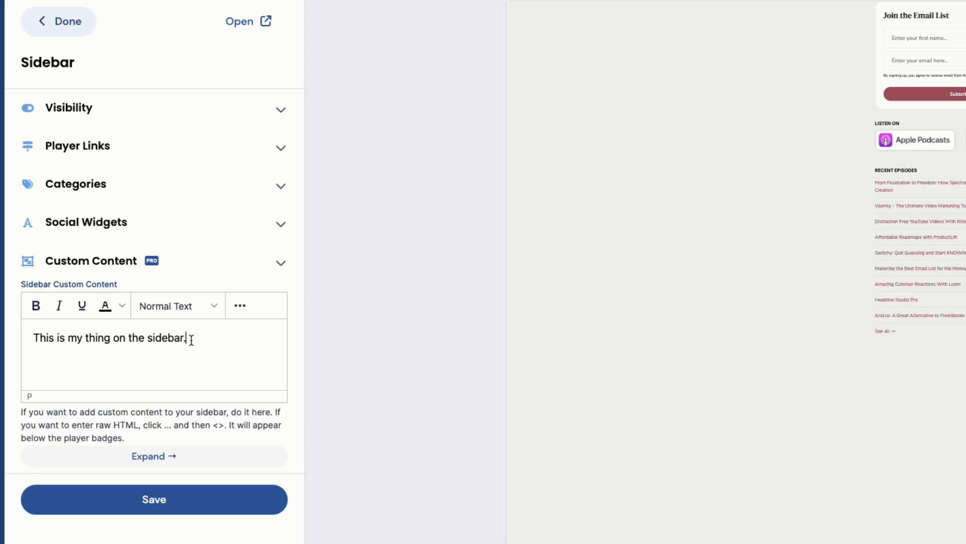
pyautogui.click(171, 496)
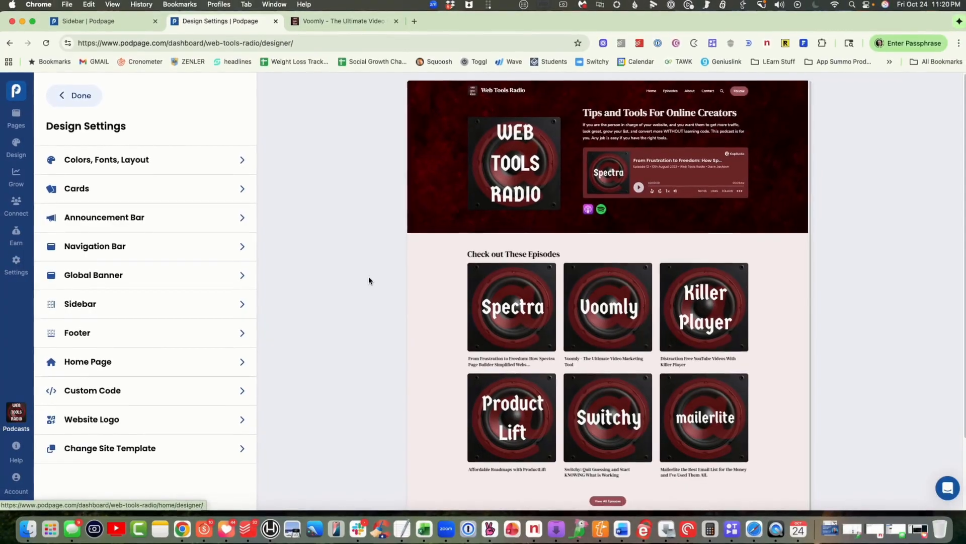
# Reload the live Voomly episode page and check the badges and custom text in its sidebar.
pyautogui.click(335, 21)
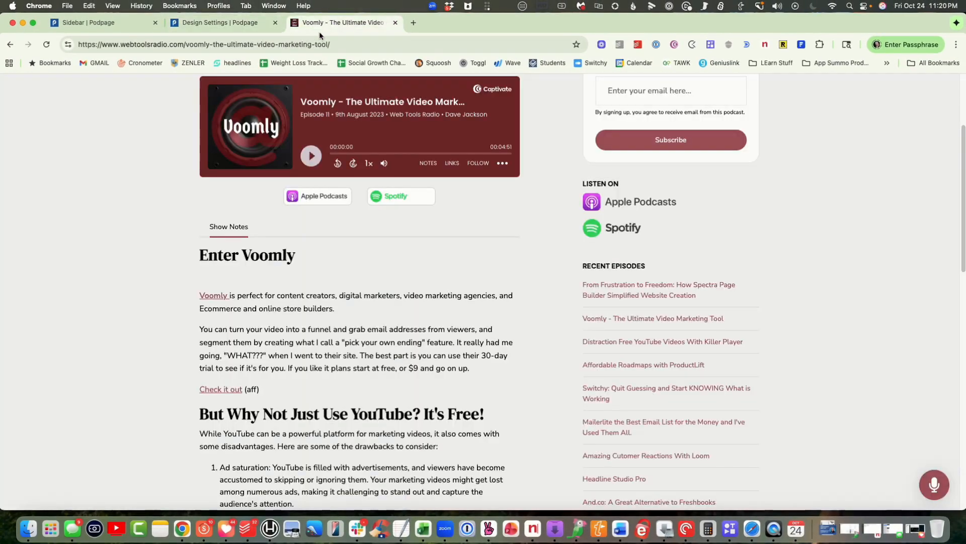
pyautogui.click(46, 44)
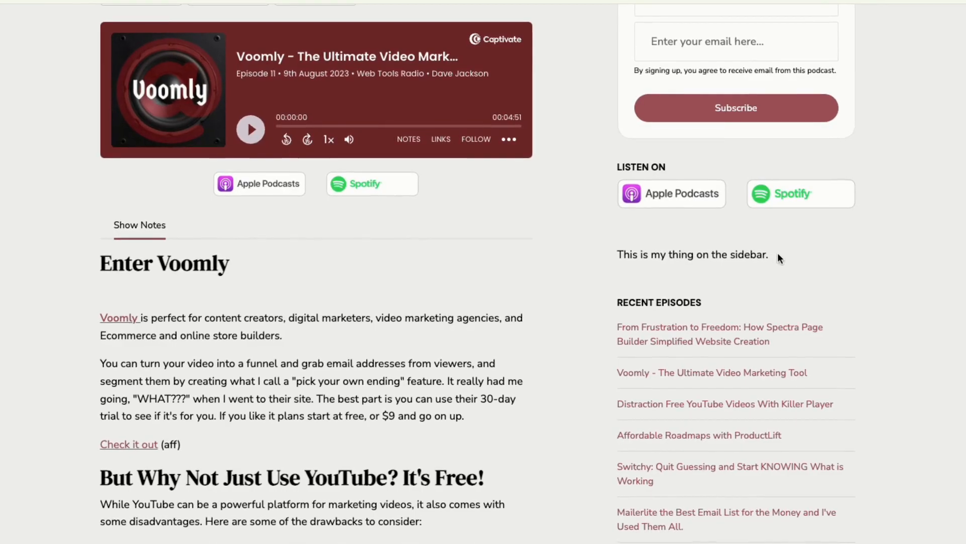
pyautogui.moveTo(701, 275); pyautogui.dragTo(619, 255)
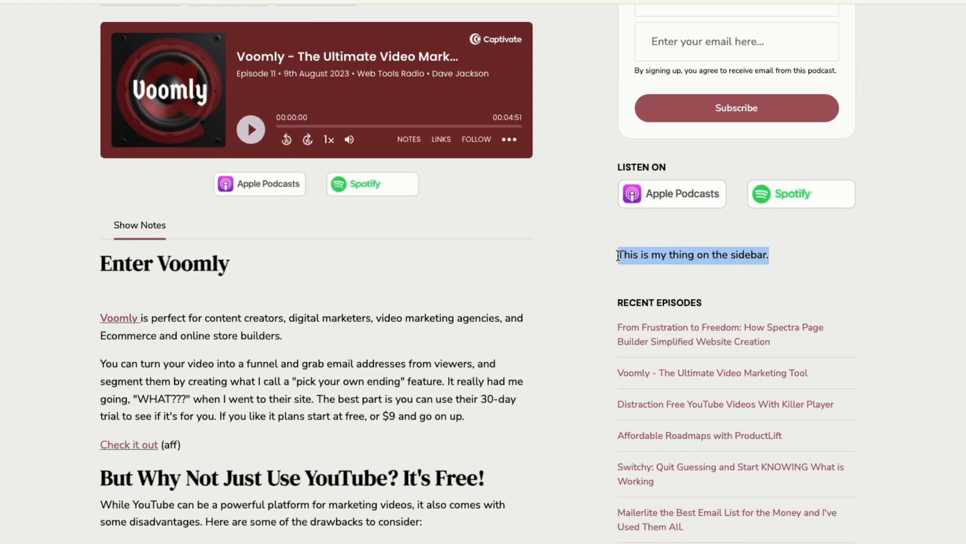
pyautogui.scroll(2, 413, 249)
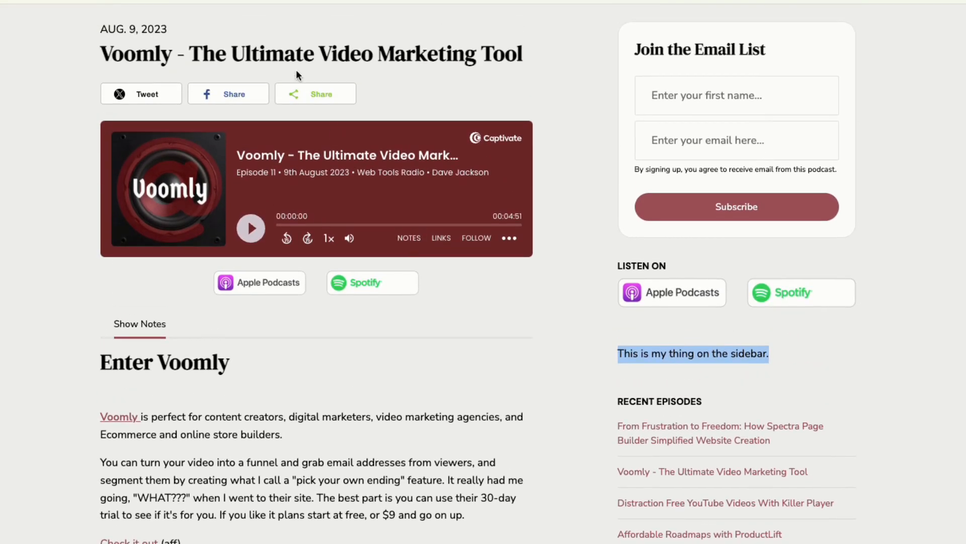
pyautogui.scroll(-15, 294, 180)
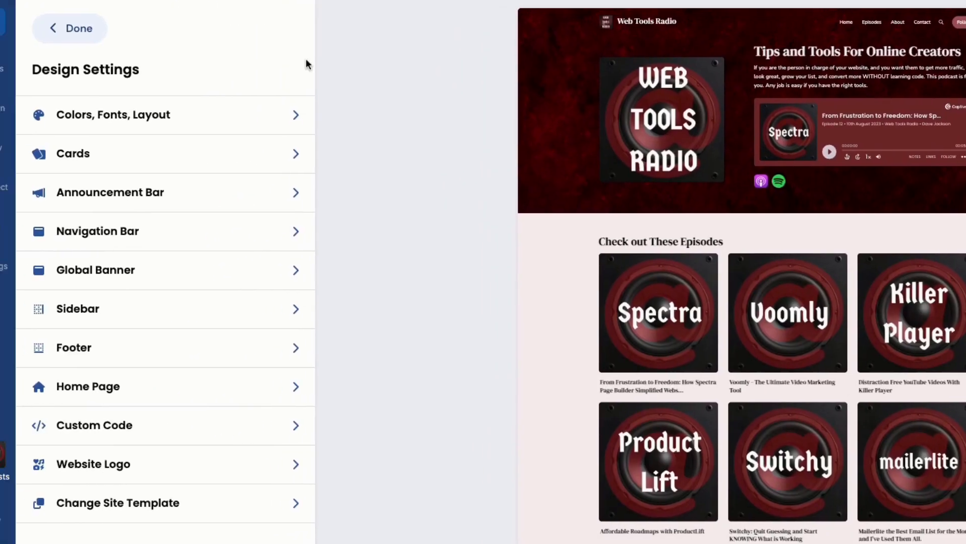
# Reopen the sidebar's custom content, delete all of its text and save the sidebar.
pyautogui.moveTo(43, 104)
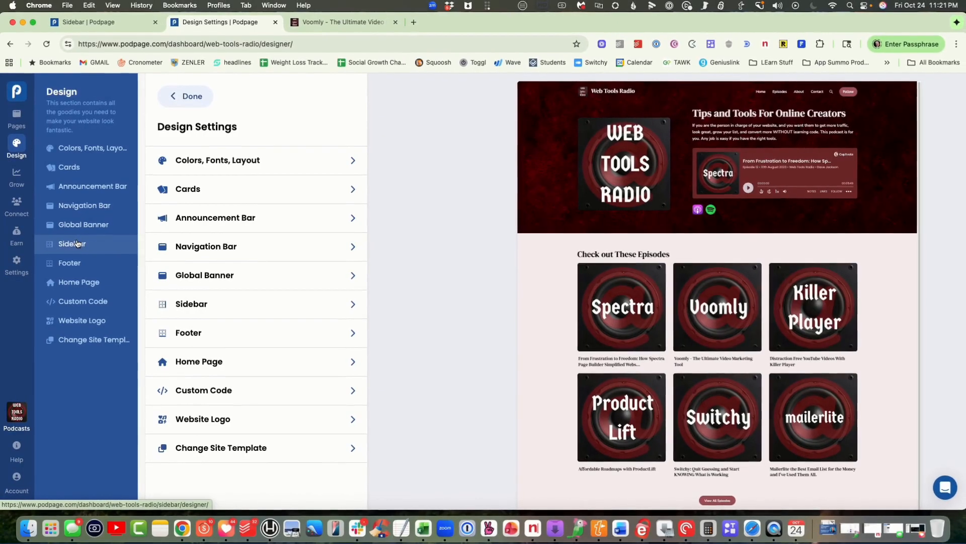
pyautogui.click(104, 224)
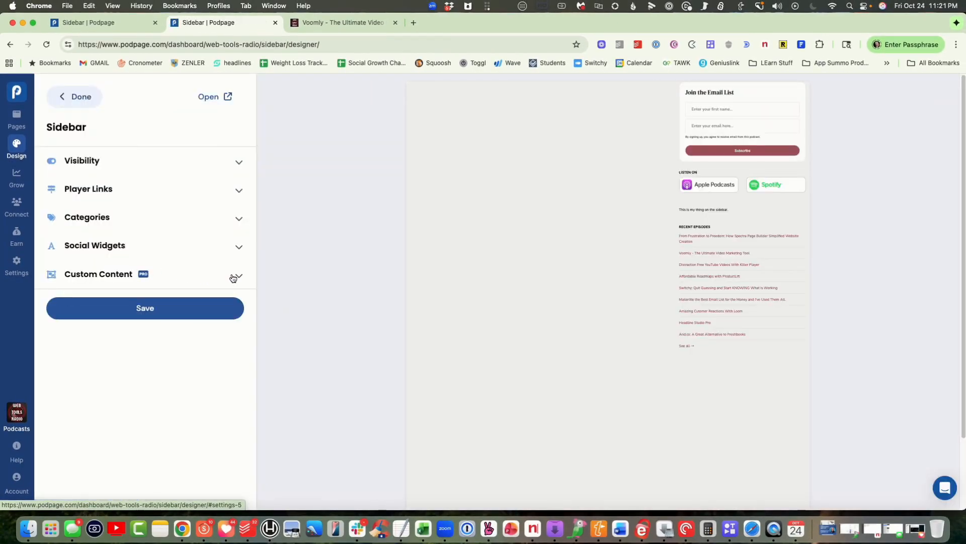
pyautogui.click(239, 276)
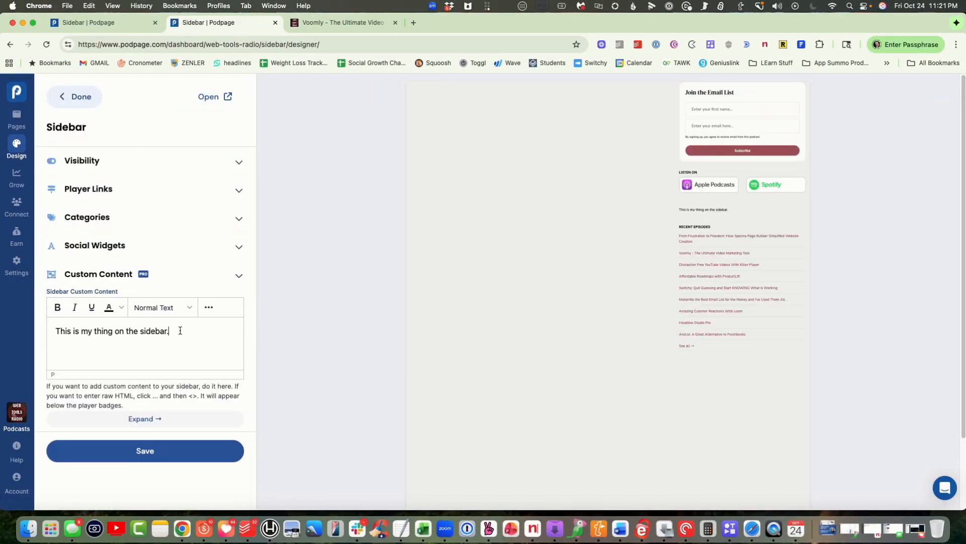
pyautogui.moveTo(176, 331); pyautogui.dragTo(42, 330)
pyautogui.press('BackSpace')
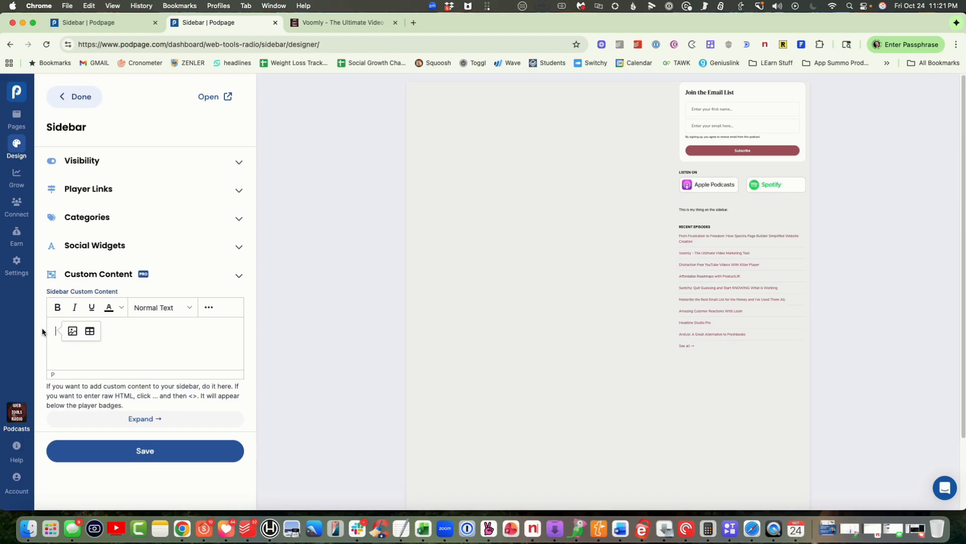
pyautogui.click(173, 450)
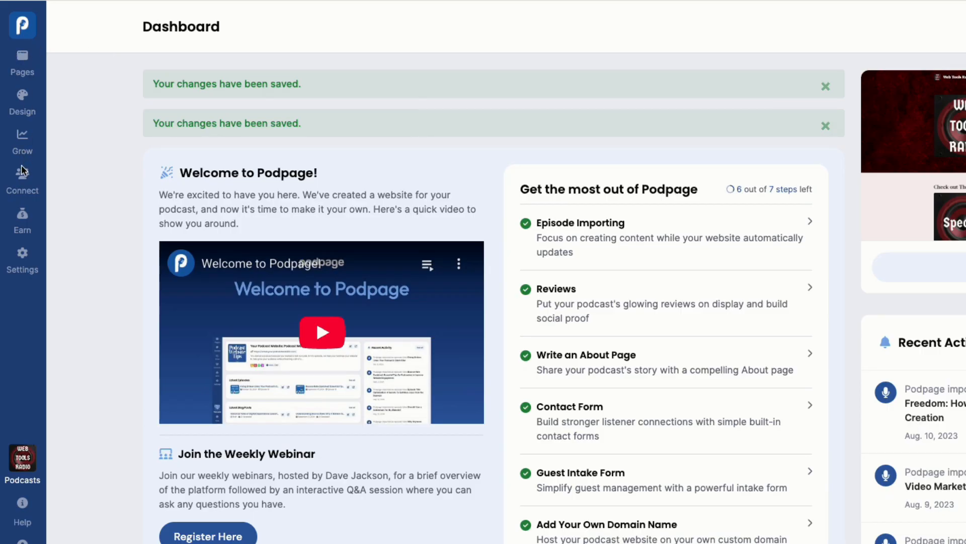
# Open the Build a Mailing List page among the audience connection tools.
pyautogui.click(23, 178)
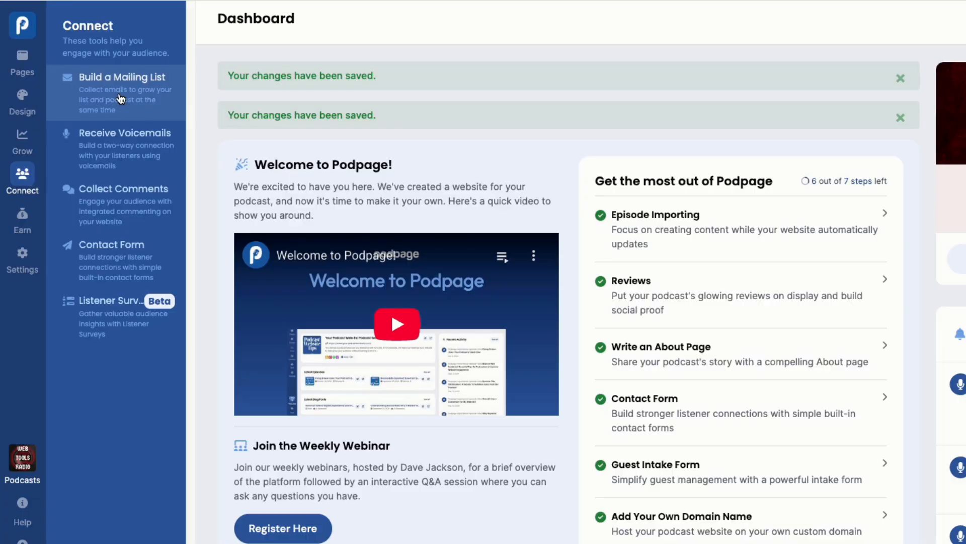
pyautogui.click(121, 98)
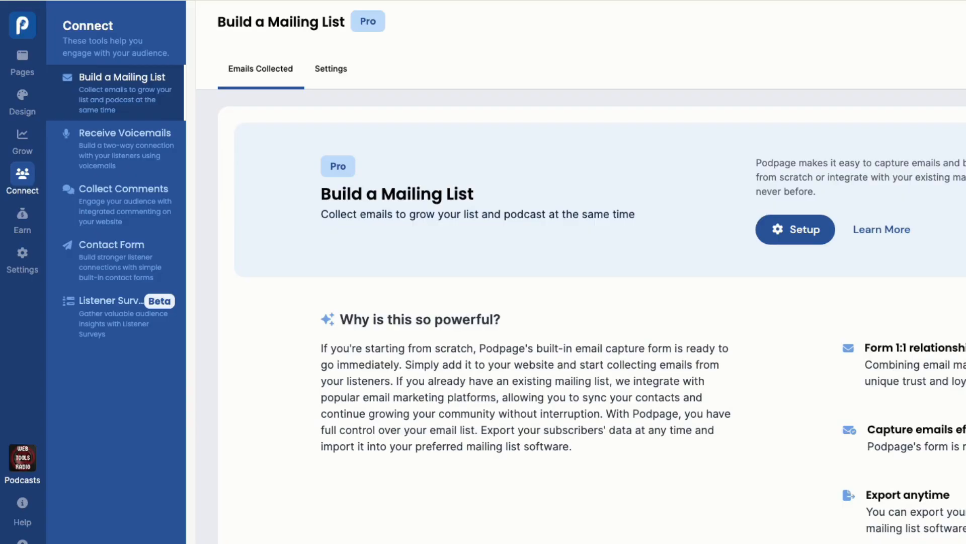
# Open the mailing list settings and review the signup form, confirmation email and signup incentive options.
pyautogui.click(340, 72)
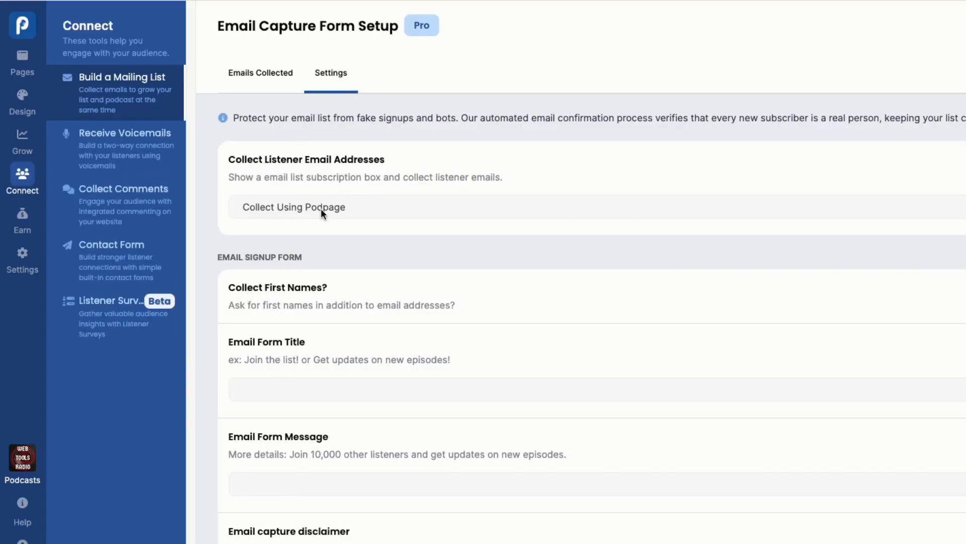
pyautogui.scroll(-3, 321, 208)
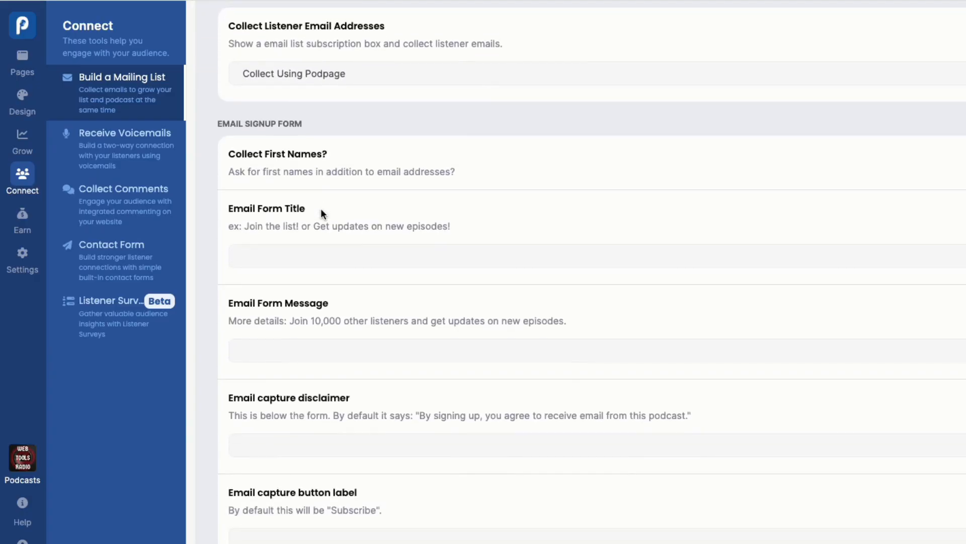
pyautogui.scroll(-5, 321, 209)
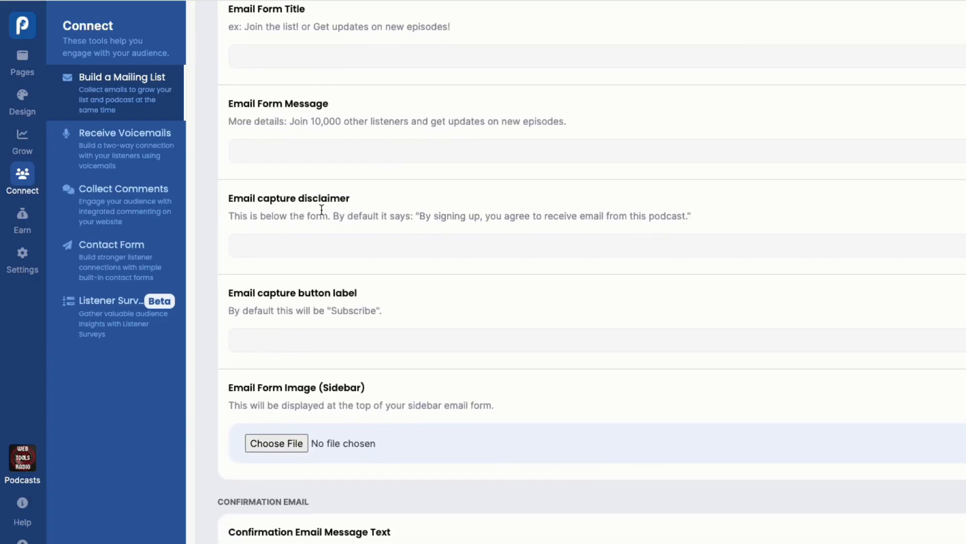
pyautogui.scroll(-2, 321, 209)
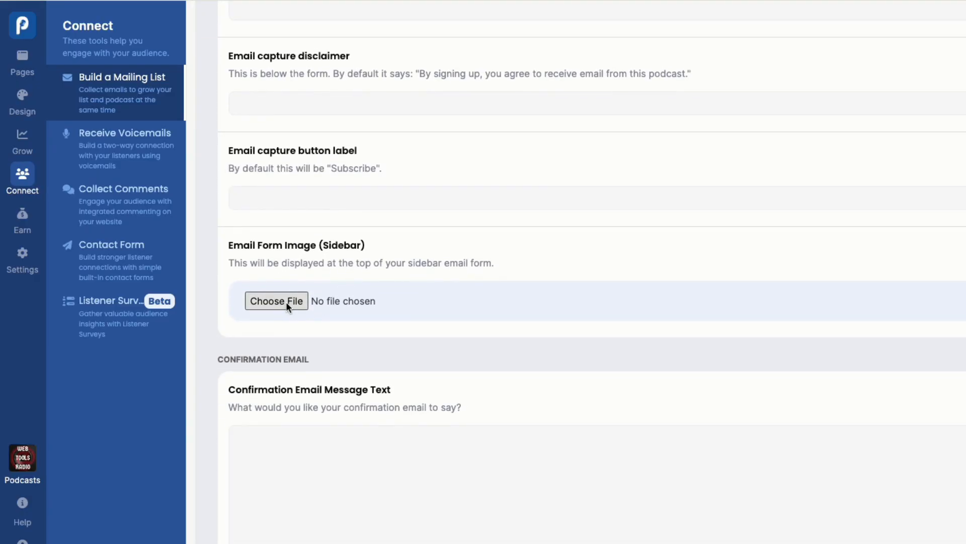
pyautogui.scroll(8, 312, 194)
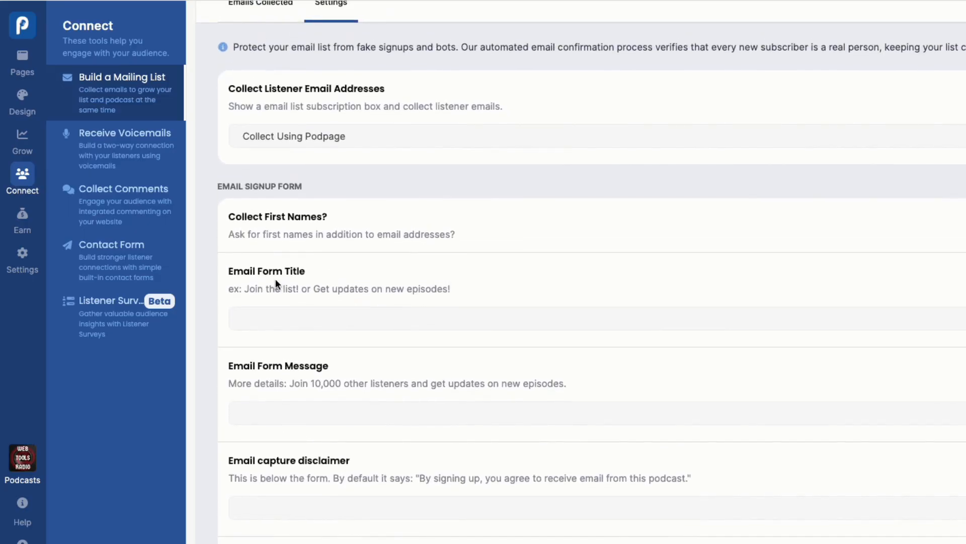
pyautogui.scroll(-10, 276, 278)
pyautogui.scroll(-5, 276, 279)
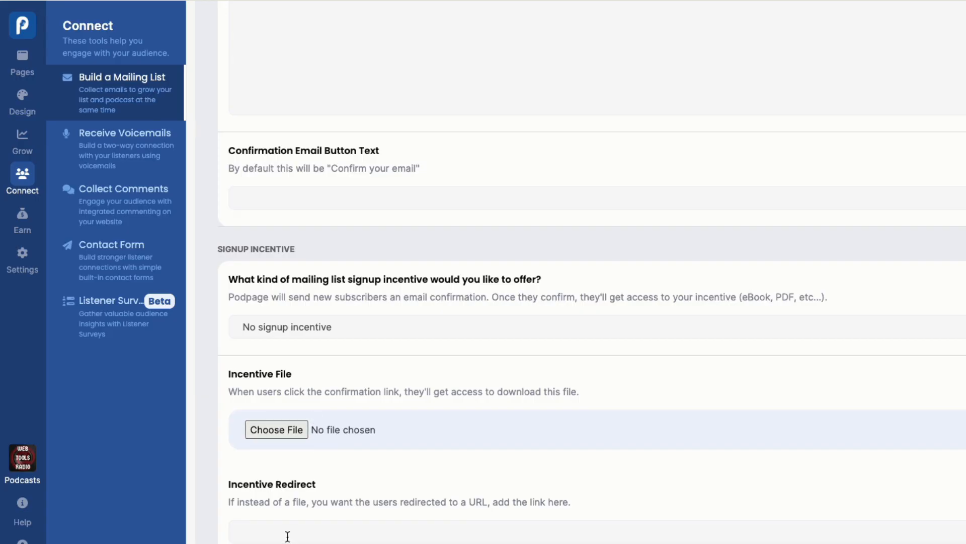
pyautogui.scroll(10, 434, 498)
pyautogui.scroll(5, 432, 402)
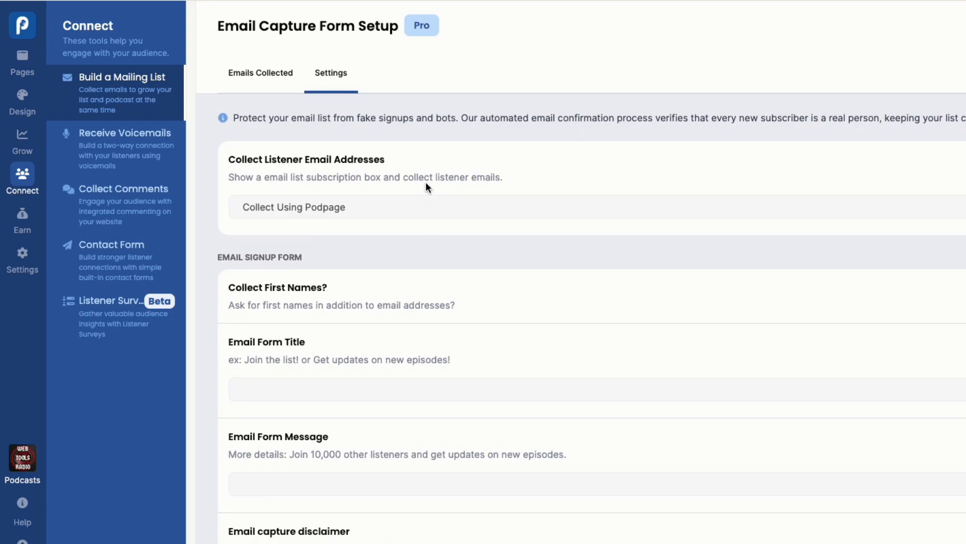
# Set Collect Listener Email Addresses to "Use my own custom email form".
pyautogui.click(317, 204)
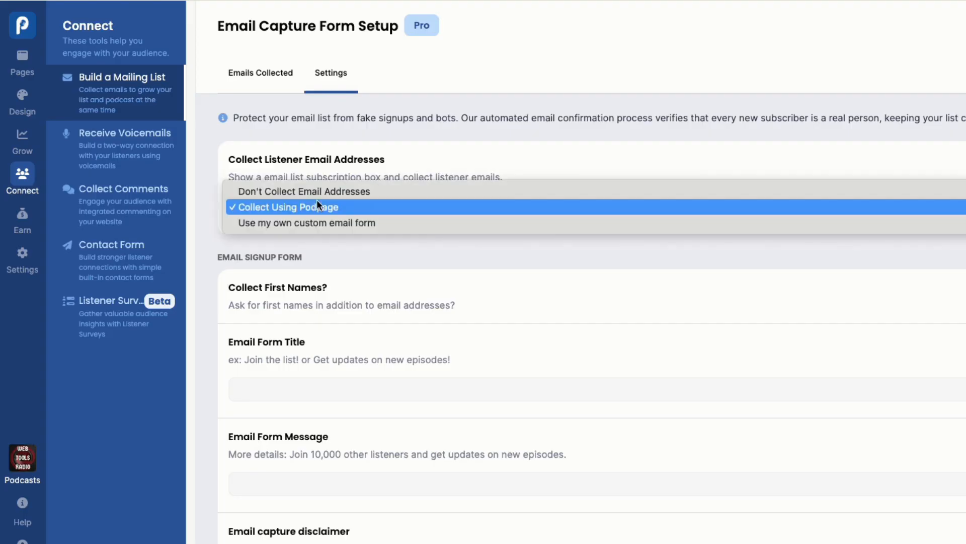
pyautogui.click(298, 223)
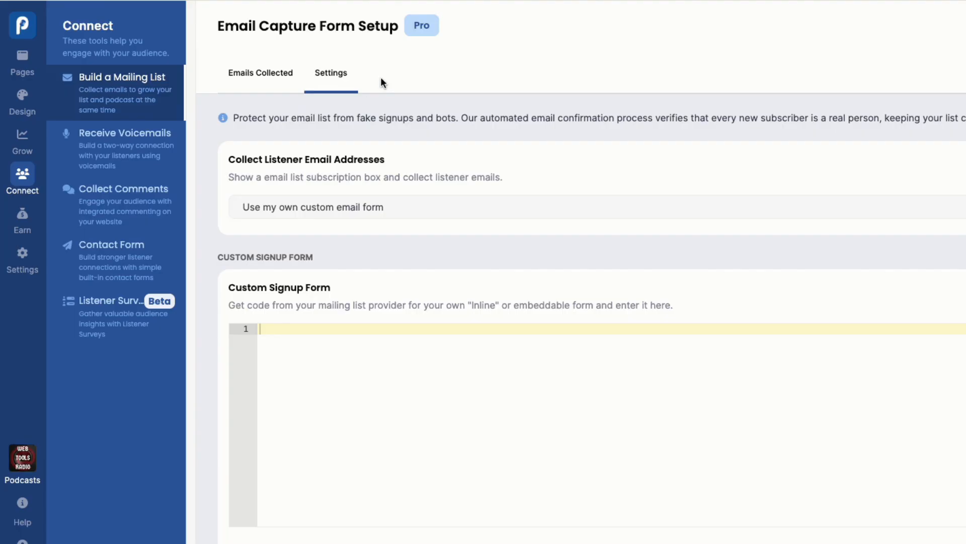
# Switch to Kit, open the Launch Checklist form from Landing Pages & Forms and copy its JavaScript embed code.
pyautogui.hotkey('ctrl', 'Tab')
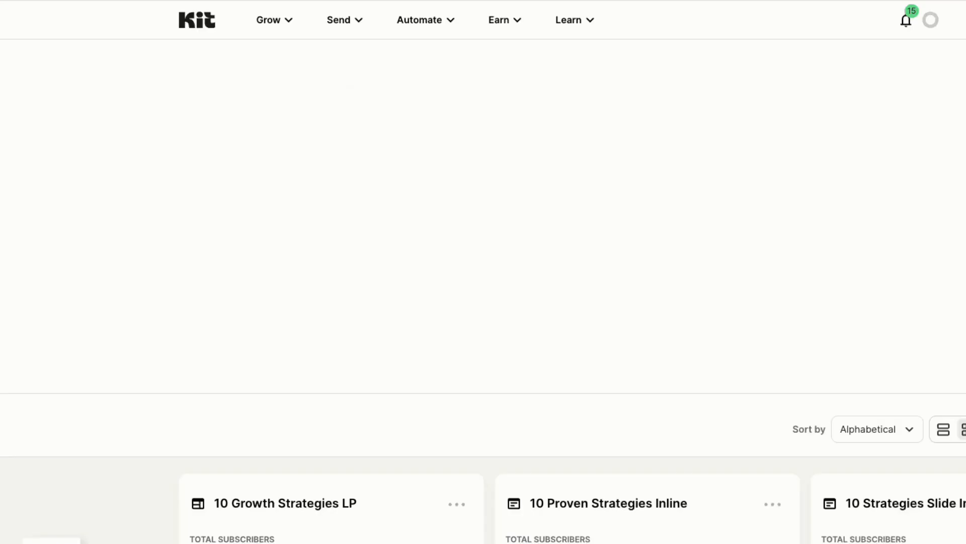
pyautogui.click(278, 22)
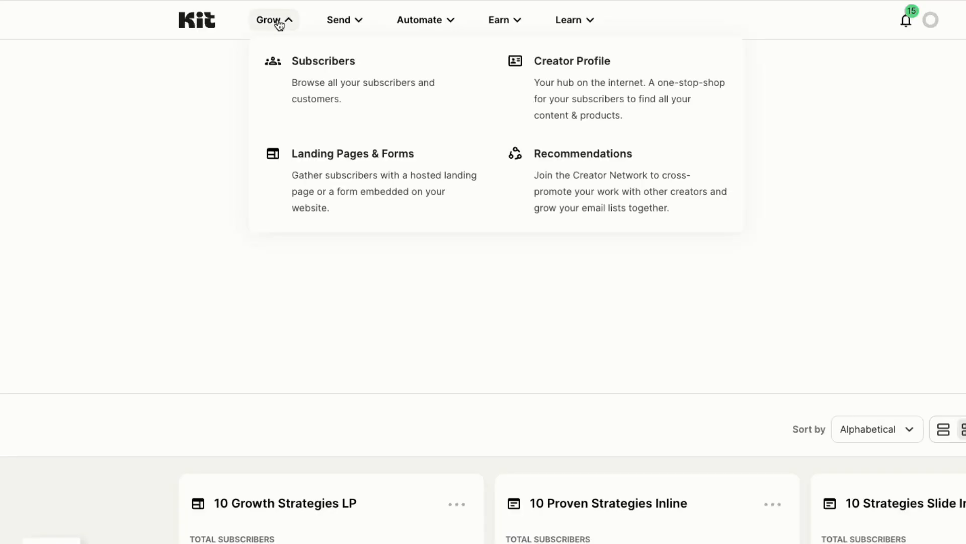
pyautogui.click(351, 170)
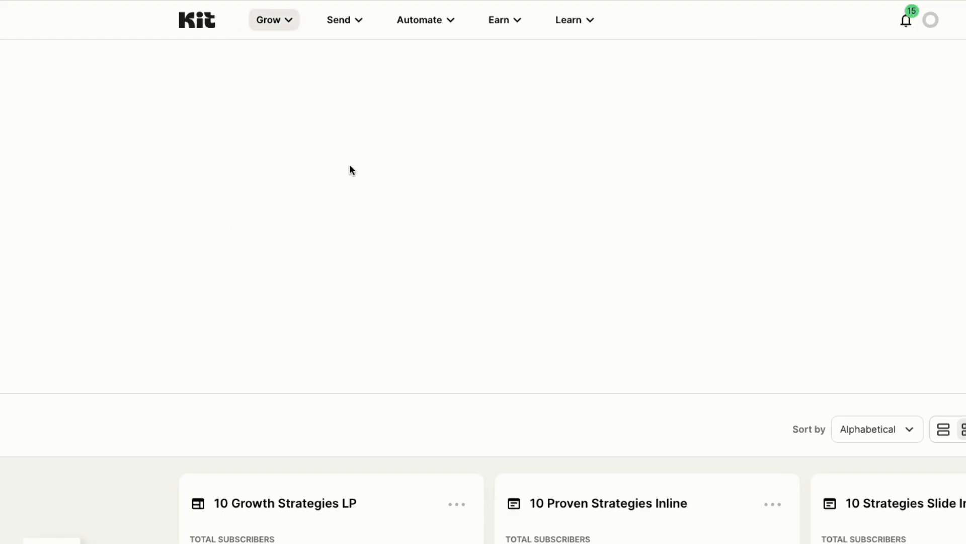
pyautogui.scroll(-7, 536, 197)
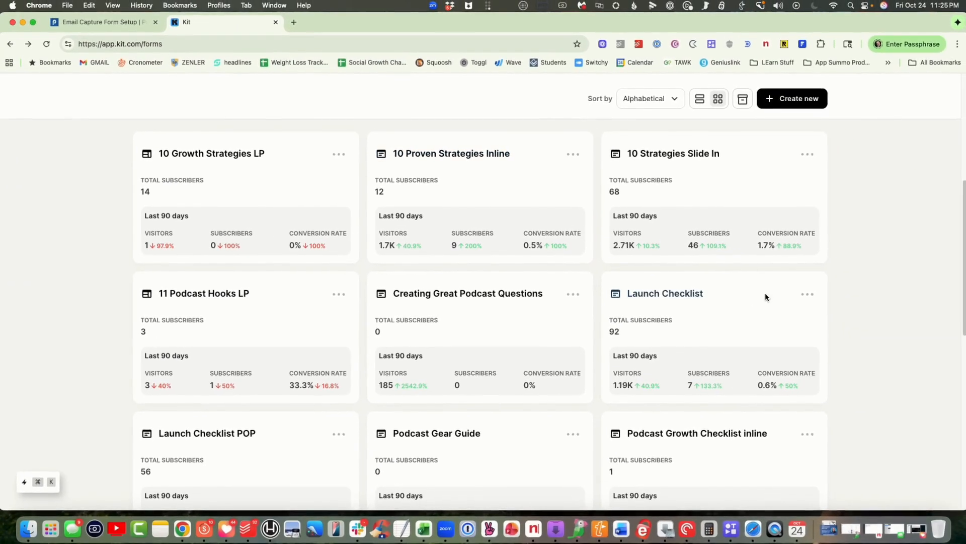
pyautogui.click(674, 297)
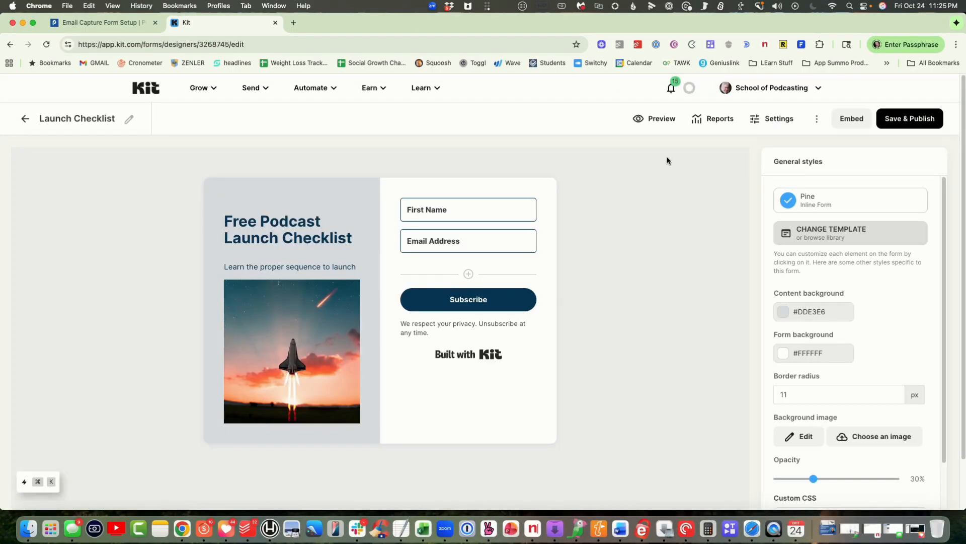
pyautogui.click(850, 120)
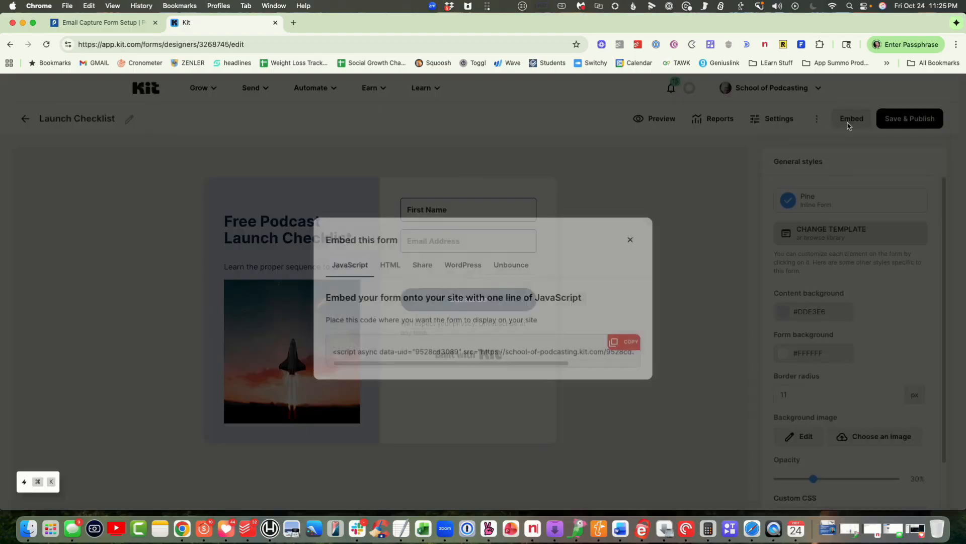
pyautogui.click(624, 345)
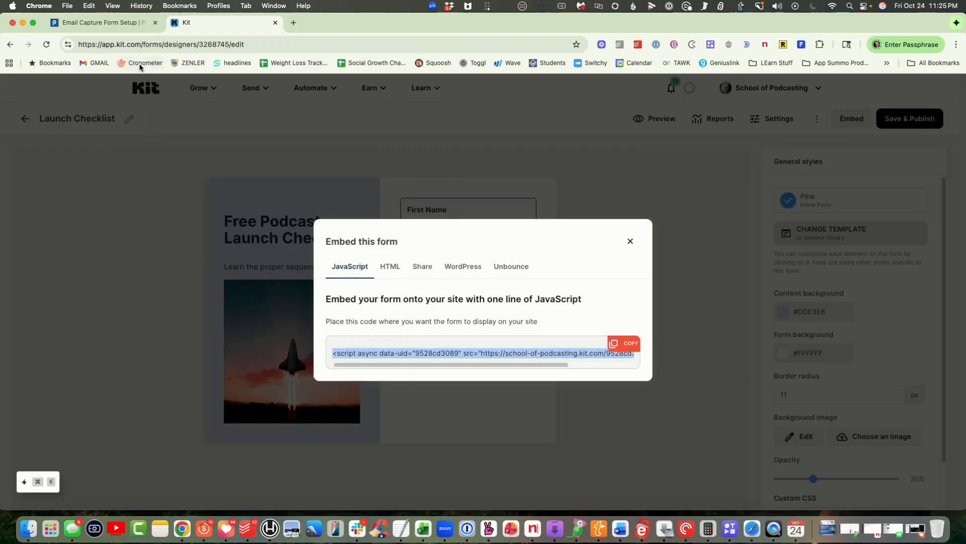
# Switch back to Podpage, paste the copied Kit embed code as the Custom Signup Form and save the settings.
pyautogui.click(123, 25)
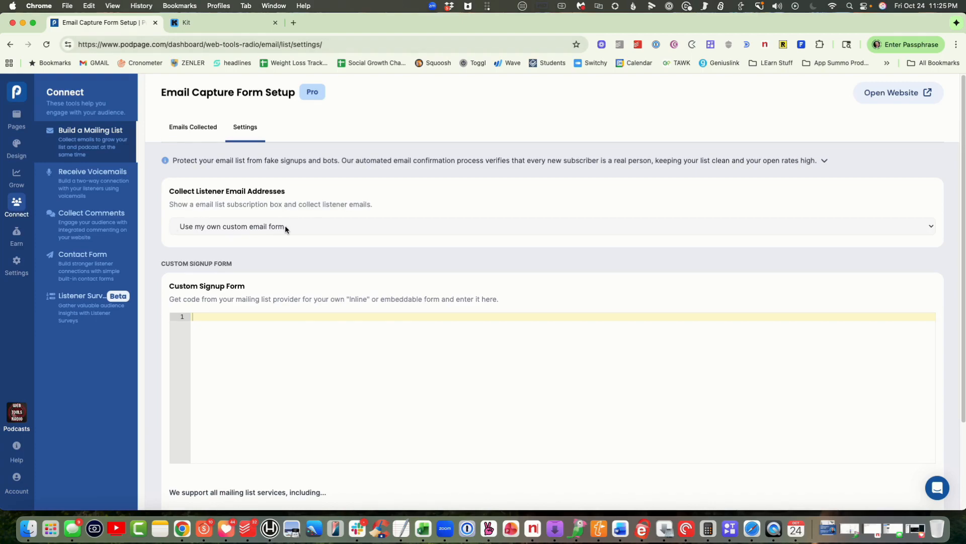
pyautogui.rightClick(210, 315)
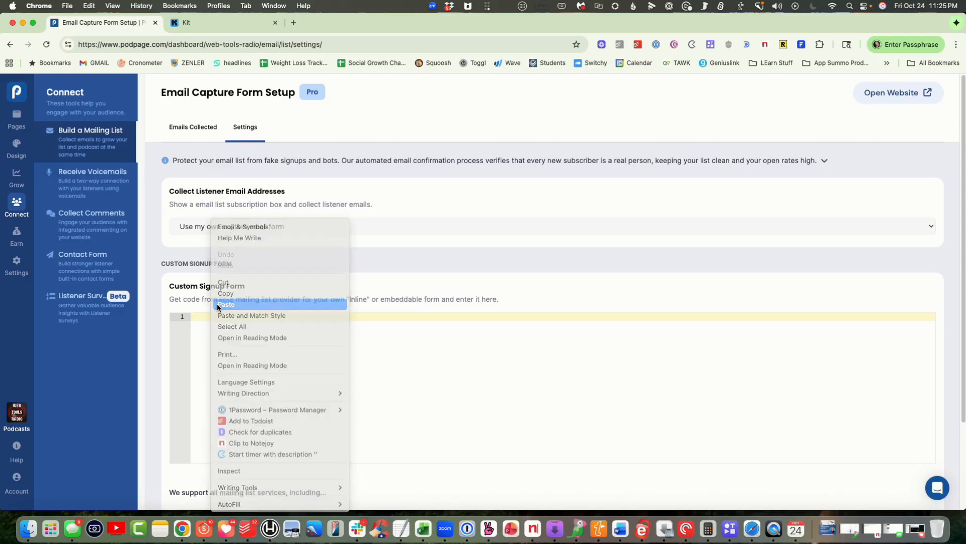
pyautogui.click(218, 304)
pyautogui.scroll(-3, 749, 347)
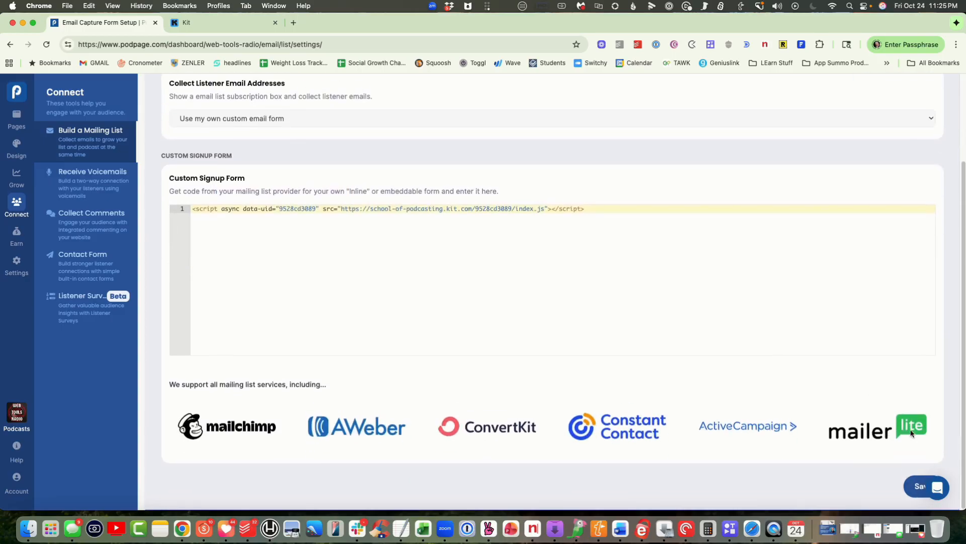
pyautogui.click(920, 485)
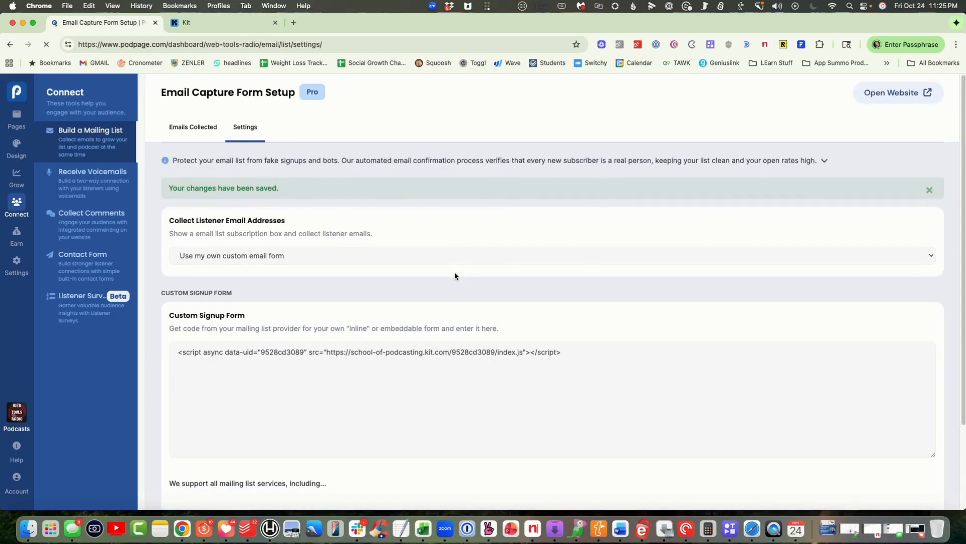
# Open the live website's Voomly episode page and examine the Free Podcast Launch Checklist signup form in its sidebar.
pyautogui.click(867, 94)
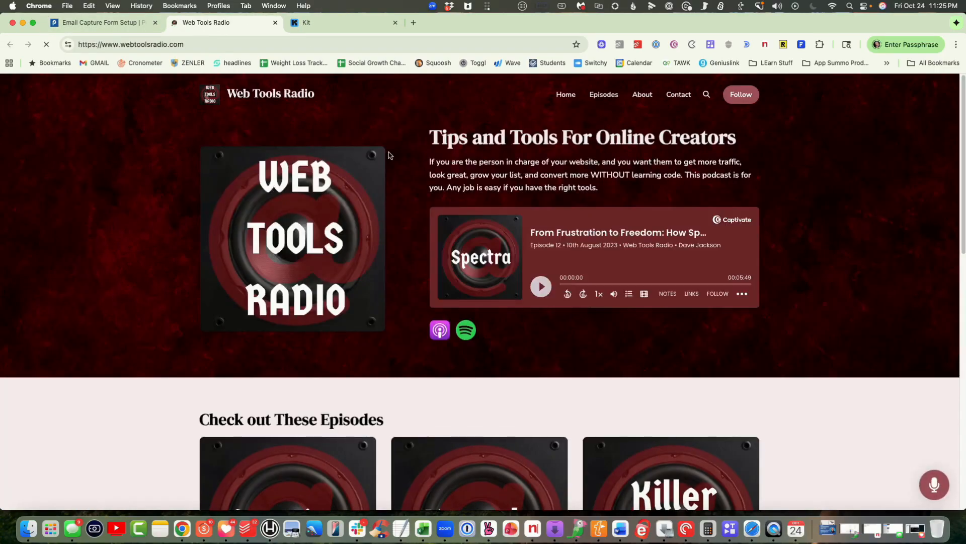
pyautogui.scroll(-5, 358, 116)
pyautogui.scroll(7, 356, 110)
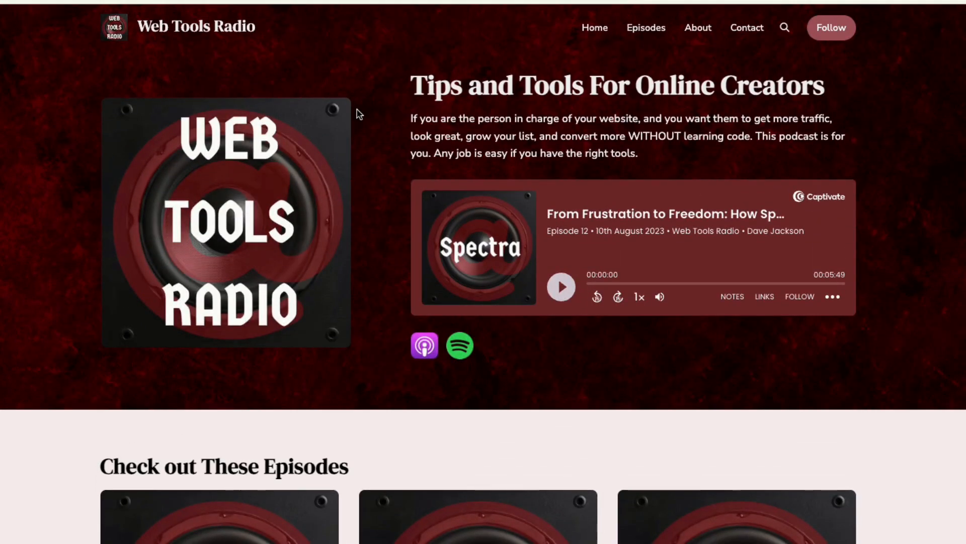
pyautogui.scroll(-5, 477, 301)
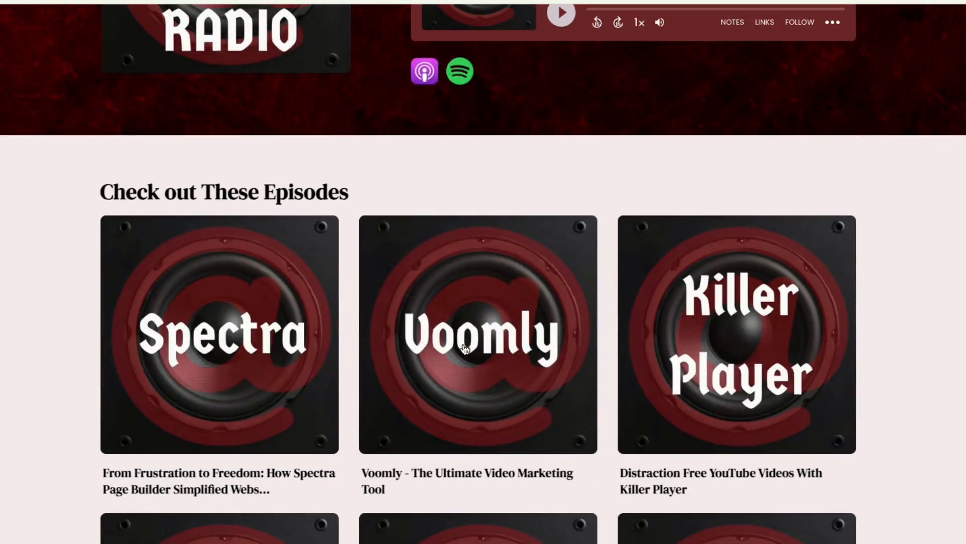
pyautogui.click(465, 347)
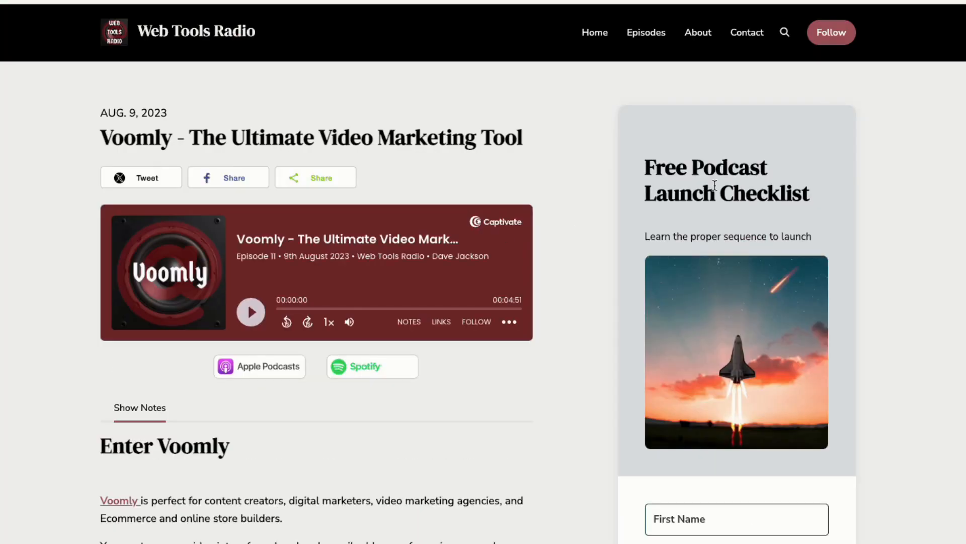
pyautogui.scroll(-9, 710, 216)
pyautogui.scroll(9, 711, 217)
pyautogui.scroll(-5, 338, 108)
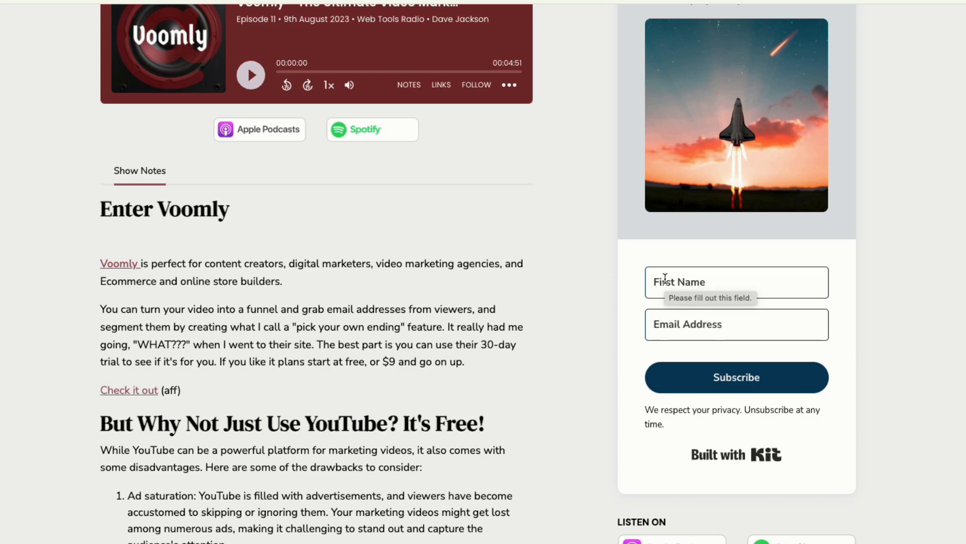
pyautogui.scroll(5, 418, 207)
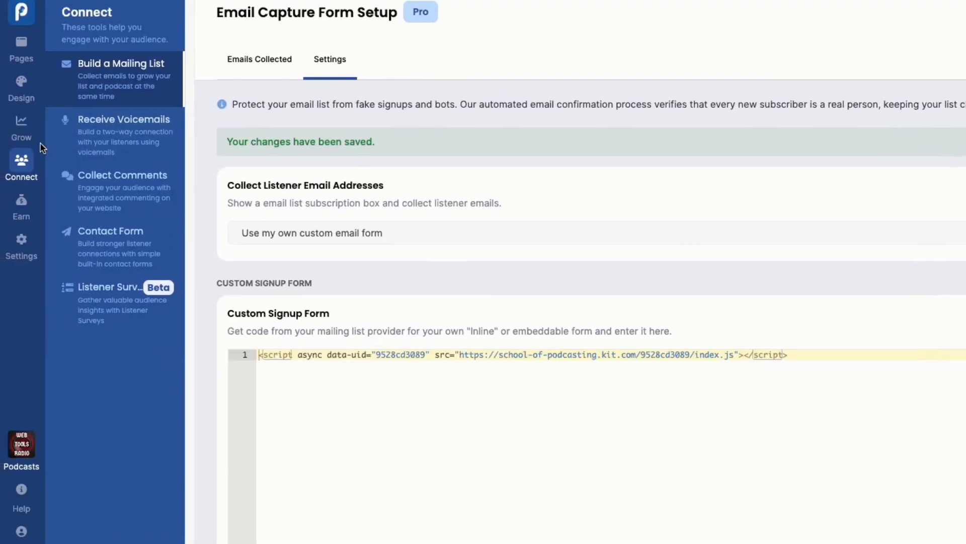
pyautogui.click(83, 82)
pyautogui.click(324, 69)
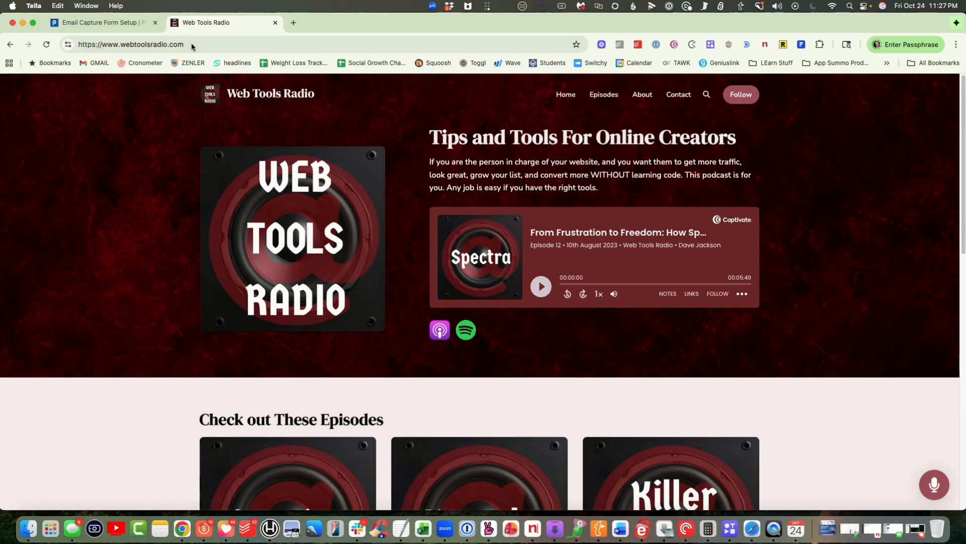
# Return to Podpage and switch to the dashboard of the podcast "School of Podcasting ERASE THIS ONE".
pyautogui.click(76, 19)
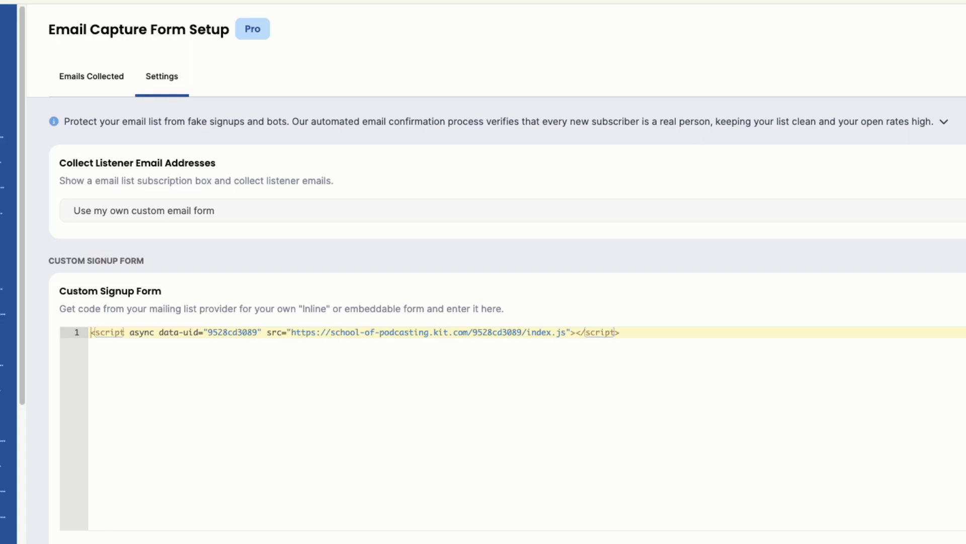
pyautogui.scroll(-2, 8, 370)
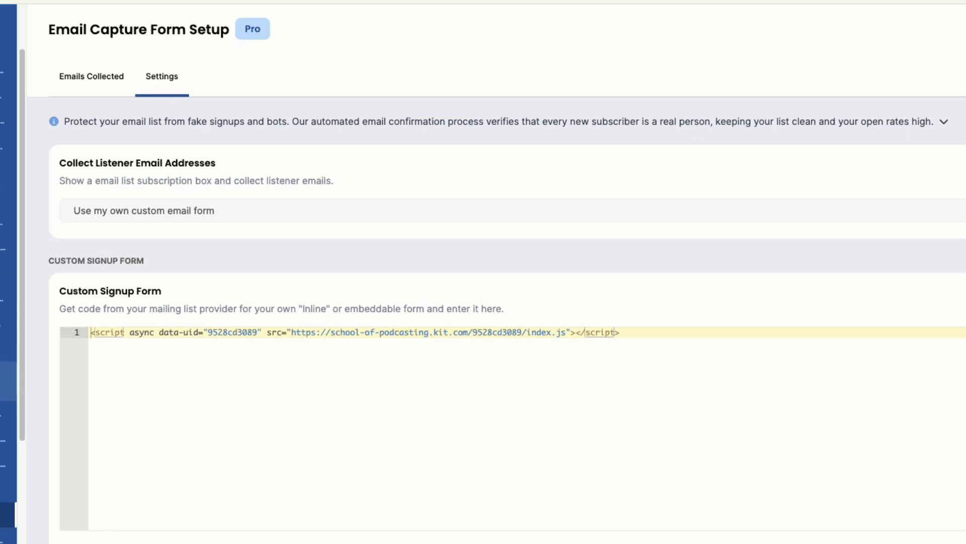
pyautogui.click(7, 528)
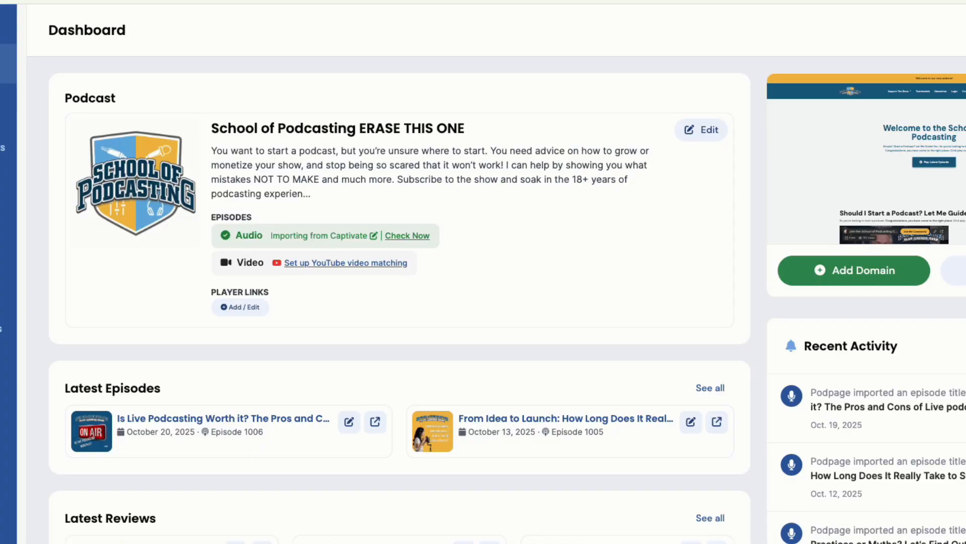
pyautogui.click(8, 64)
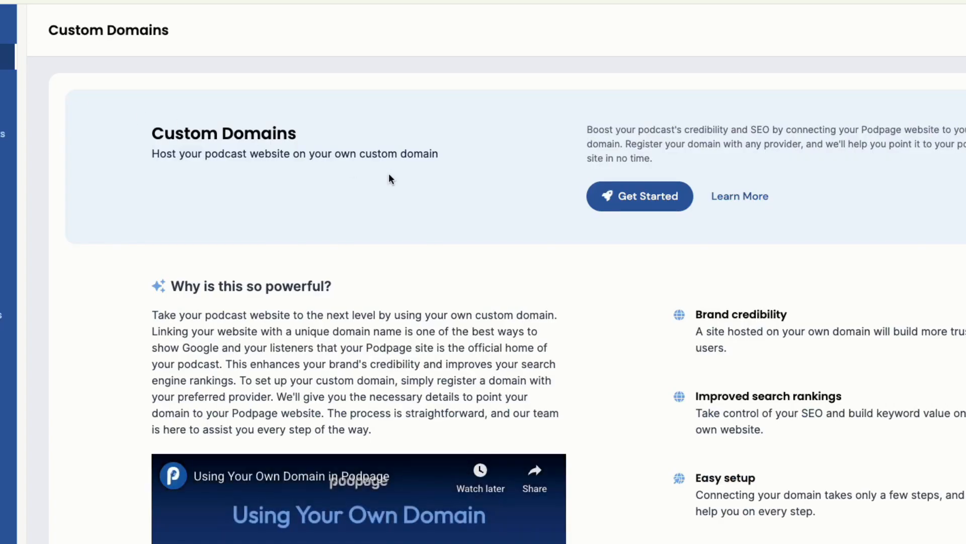
pyautogui.click(626, 209)
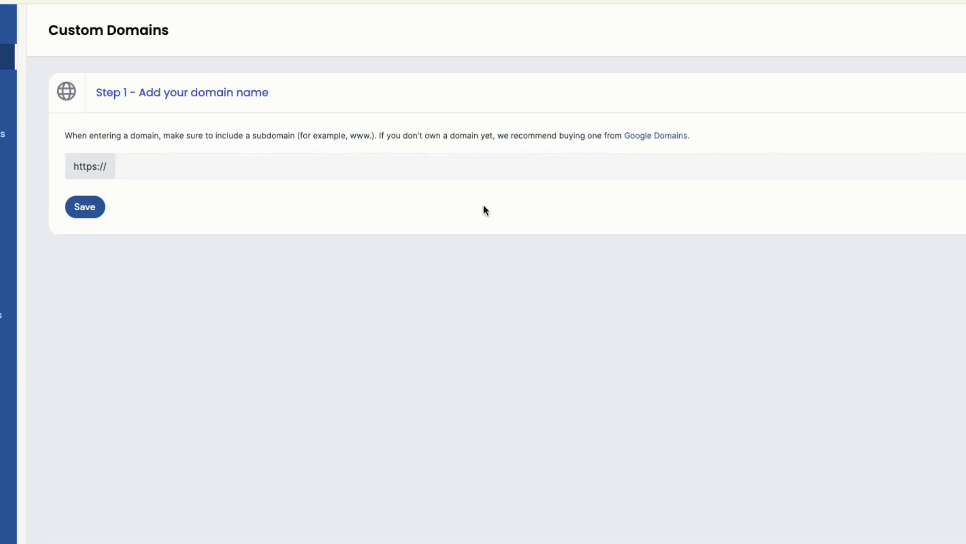
pyautogui.write('www.fixmypodcast.com')
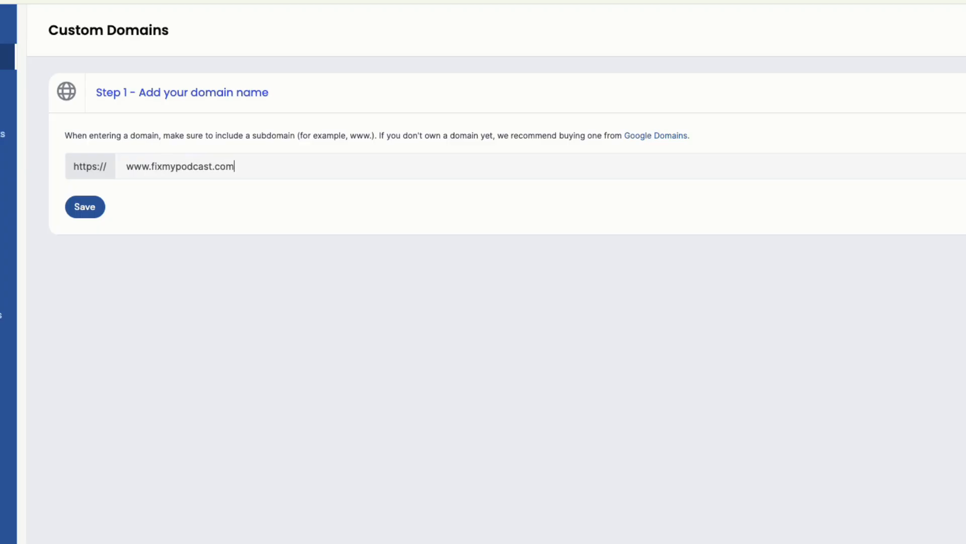
pyautogui.click(94, 211)
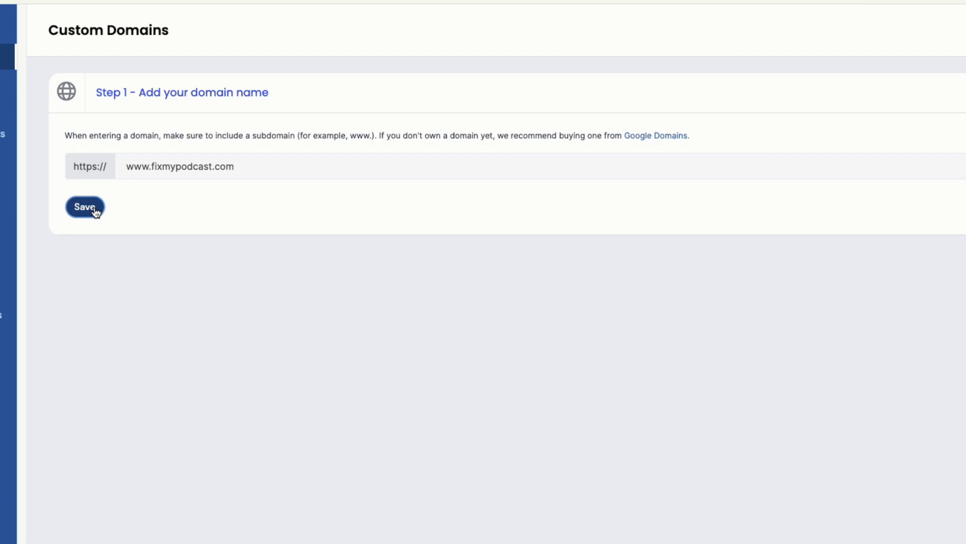
pyautogui.click(96, 212)
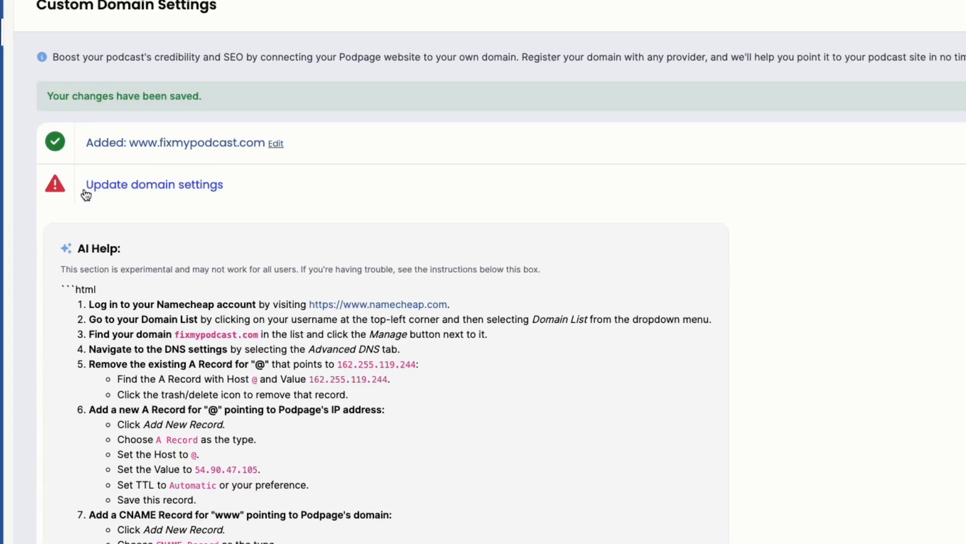
# Review the Namecheap DNS instructions for fixmypodcast.com and copy the ready-made support message about pointing the domain to Podpage.
pyautogui.scroll(-2, 177, 139)
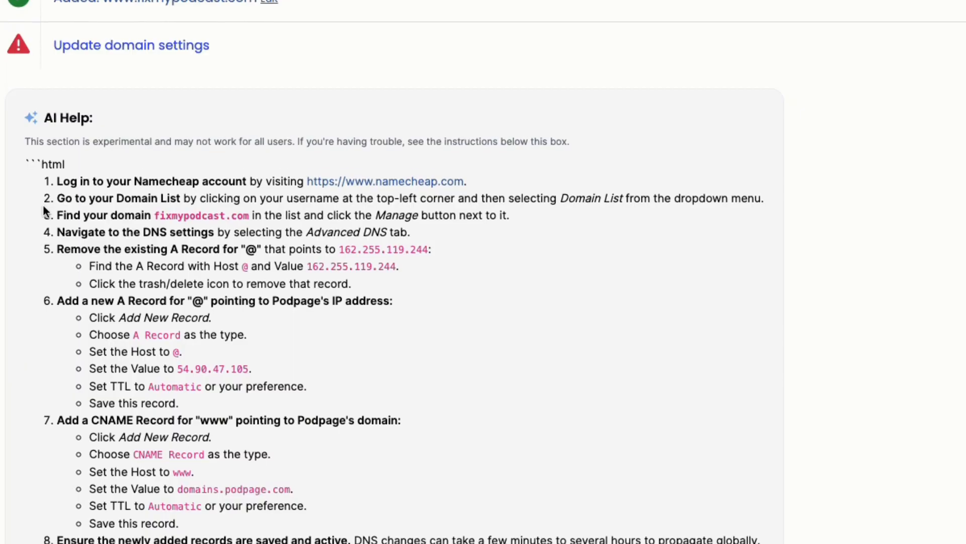
pyautogui.scroll(-5, 43, 205)
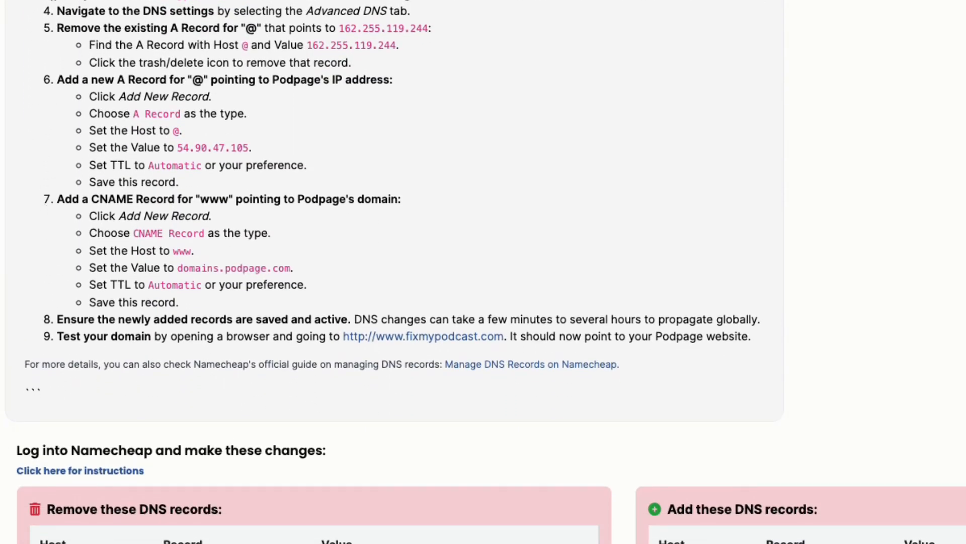
pyautogui.scroll(-4, 80, 259)
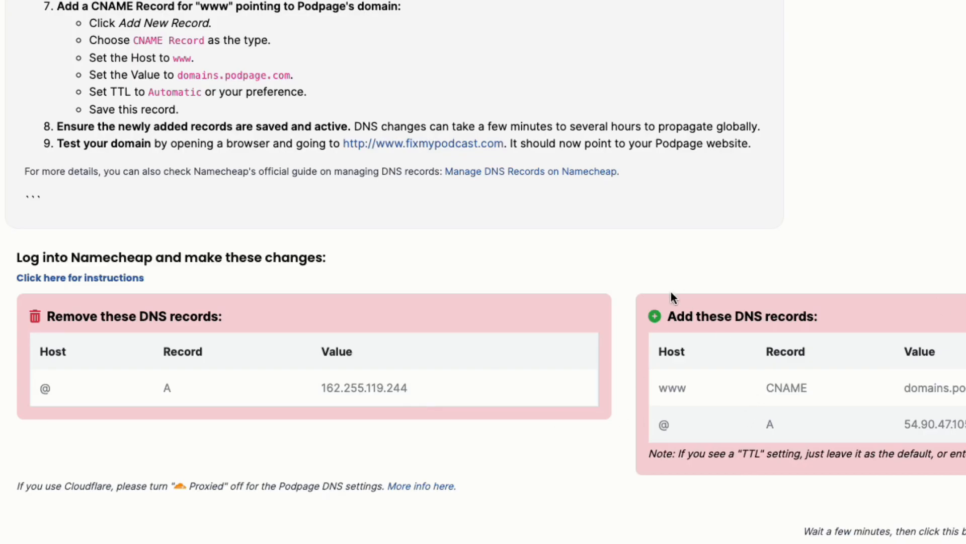
pyautogui.scroll(-2, 503, 257)
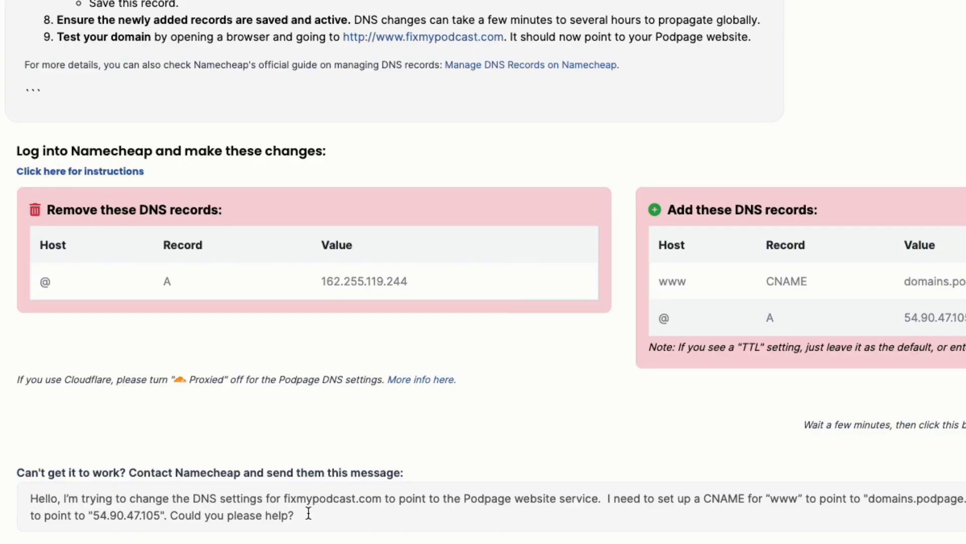
pyautogui.moveTo(294, 515); pyautogui.dragTo(26, 496)
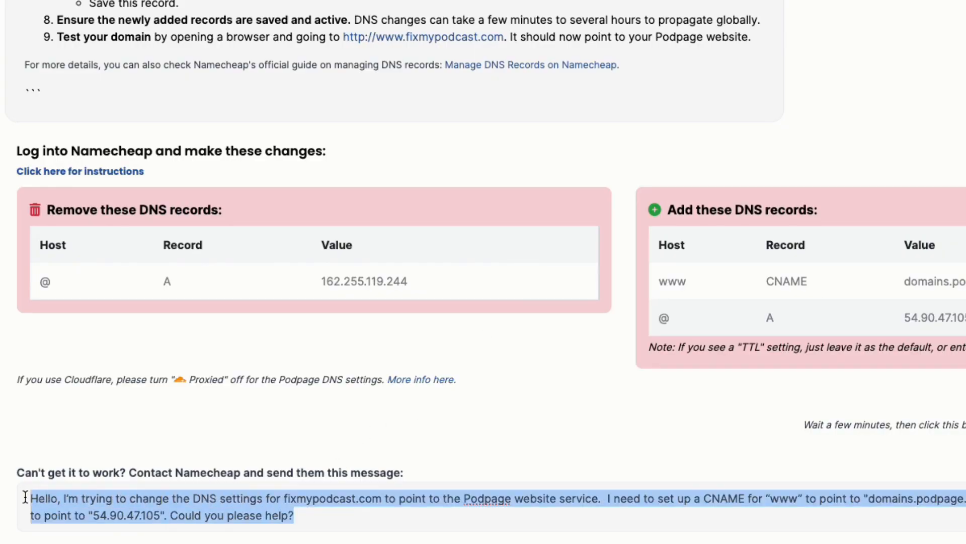
pyautogui.rightClick(39, 496)
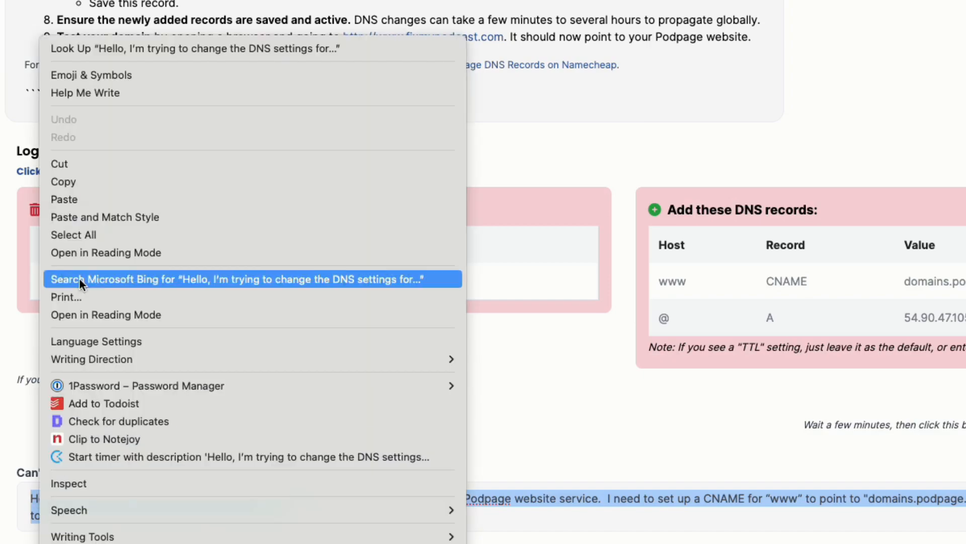
pyautogui.click(92, 187)
# Recheck the Namecheap DNS instructions and open the Live Support page in the help resources.
pyautogui.scroll(15, 343, 264)
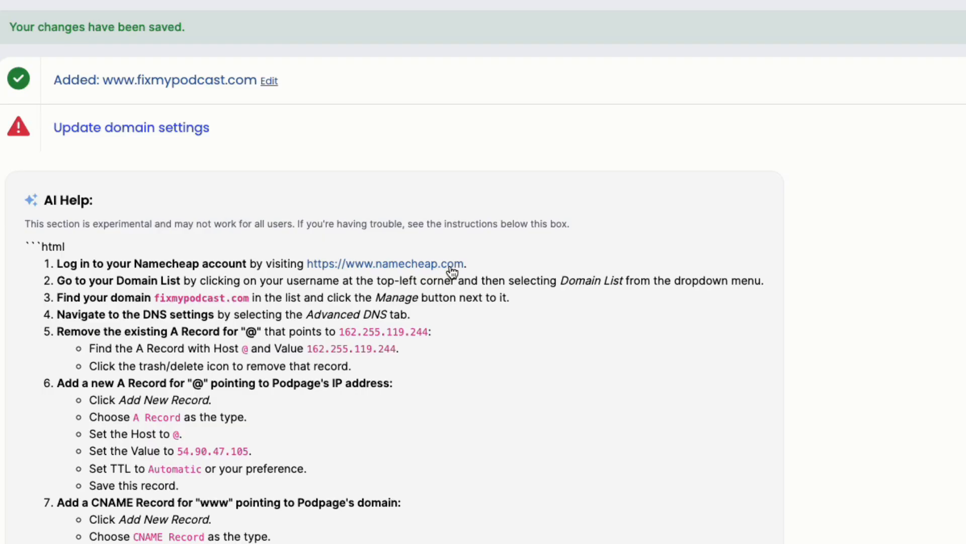
pyautogui.scroll(-10, 448, 268)
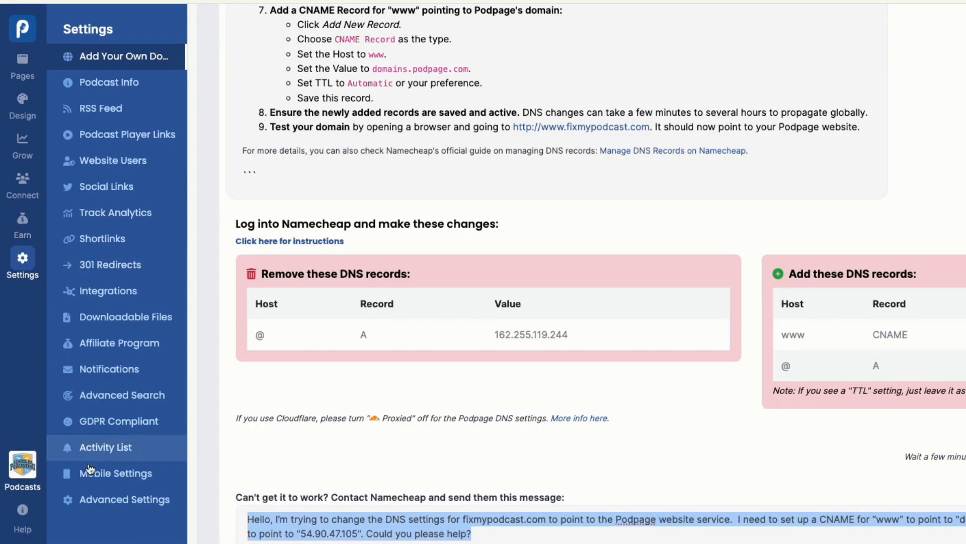
pyautogui.click(22, 515)
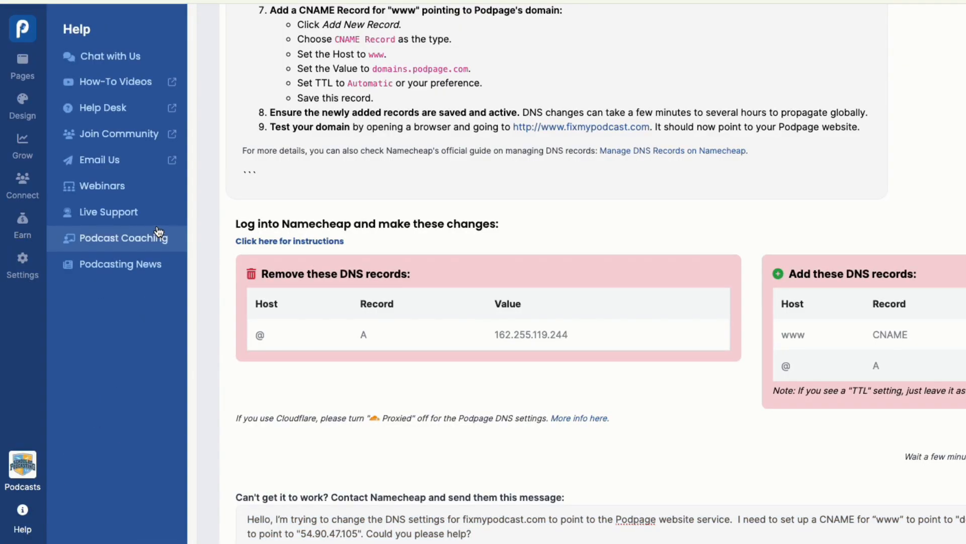
pyautogui.click(101, 217)
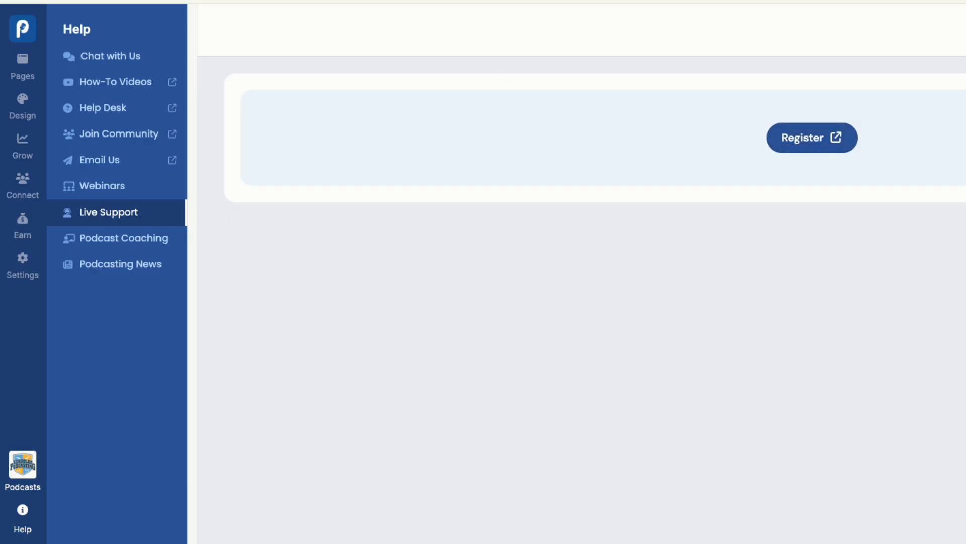
# Switch to the Web Tools Radio podcast, check its custom domain settings and open its live website.
pyautogui.click(25, 461)
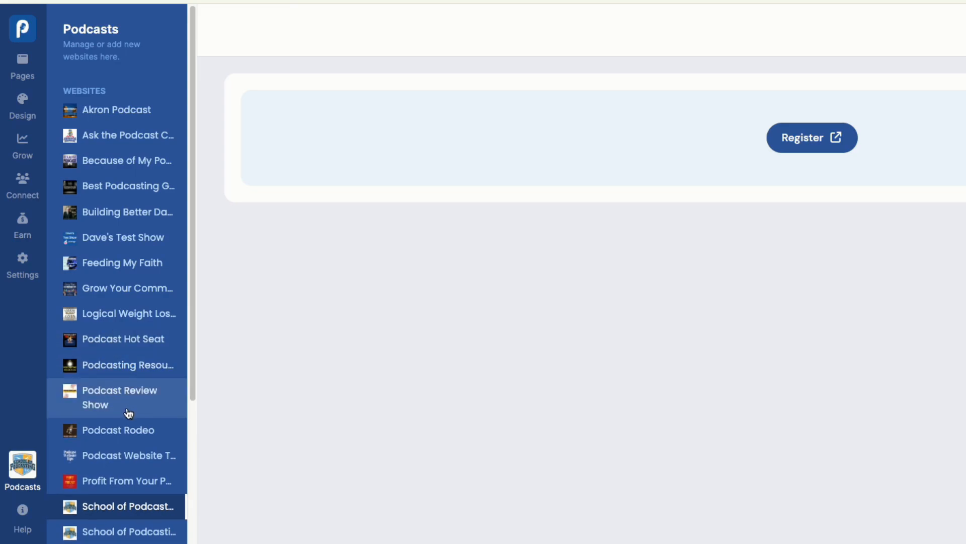
pyautogui.scroll(-5, 125, 414)
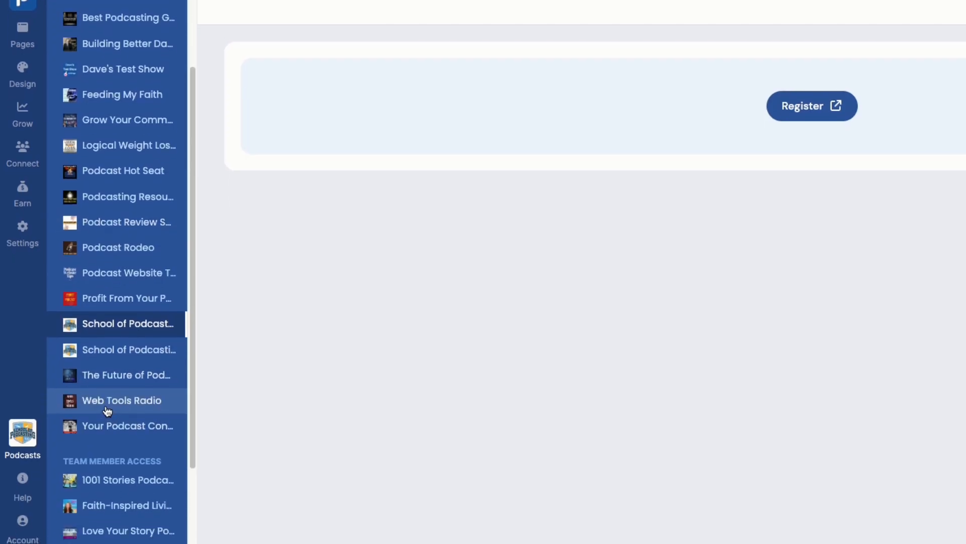
pyautogui.click(108, 411)
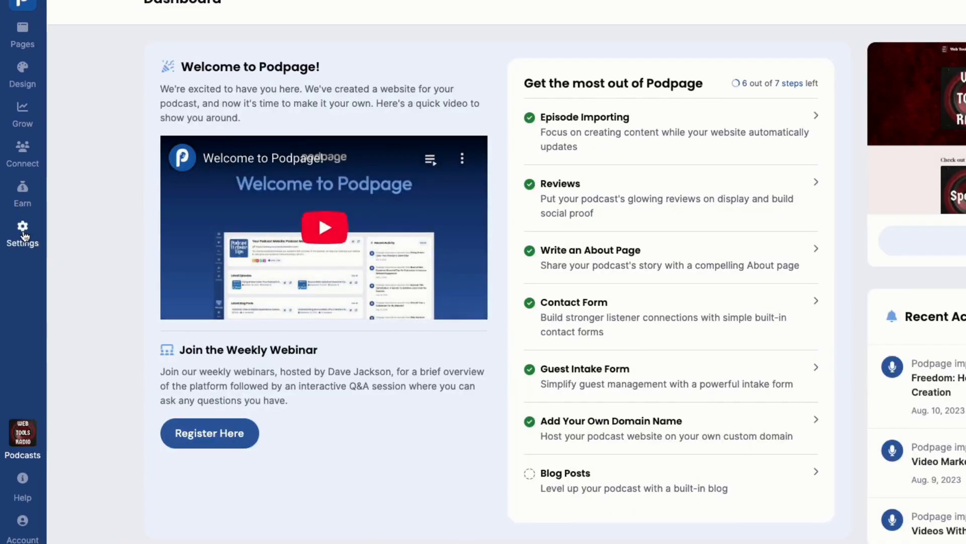
pyautogui.click(23, 233)
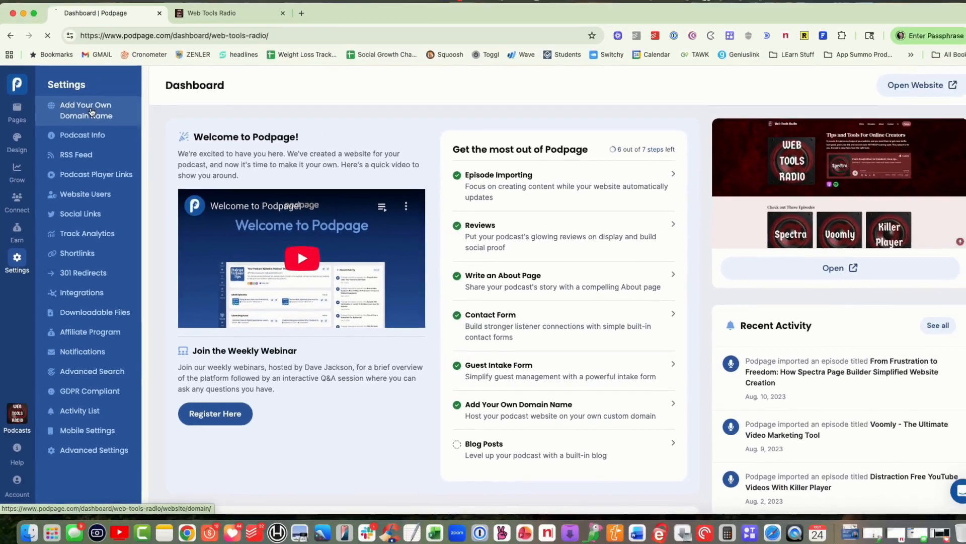
pyautogui.click(91, 111)
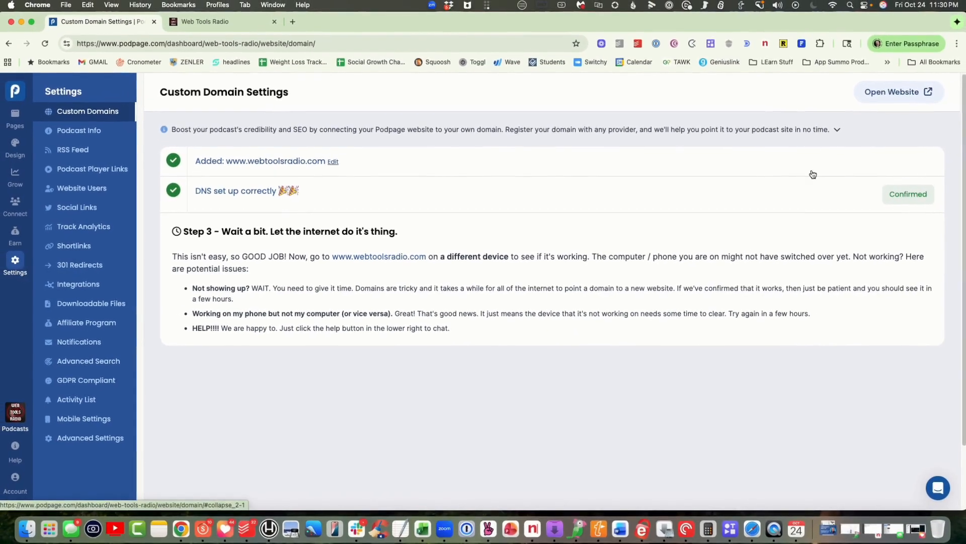
pyautogui.click(881, 100)
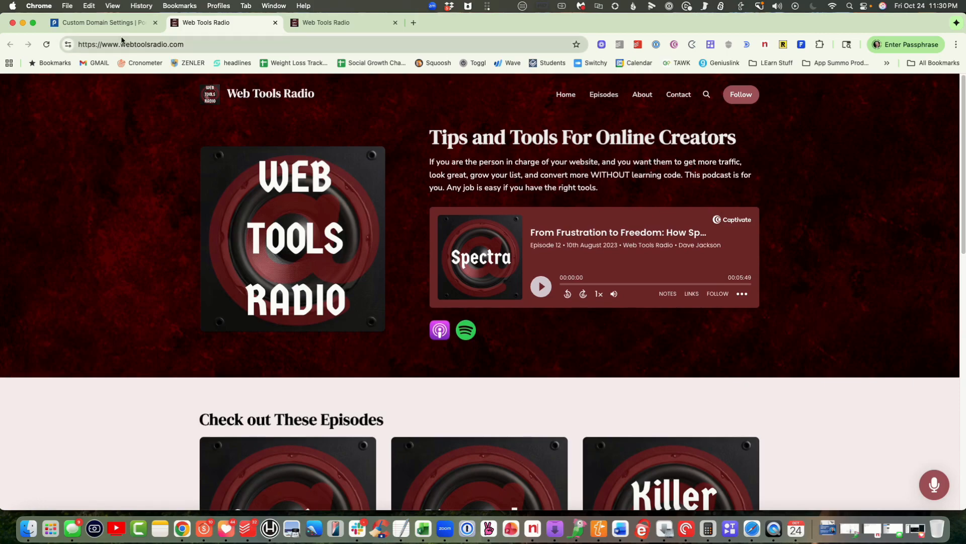
# Return to Podpage, view the About page and open Host Profiles from the additional page types.
pyautogui.click(109, 22)
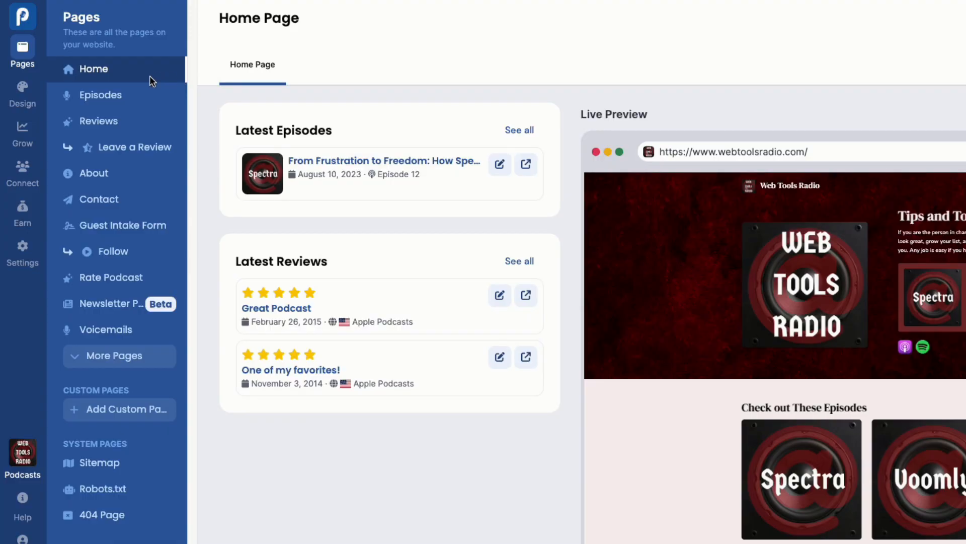
pyautogui.click(94, 180)
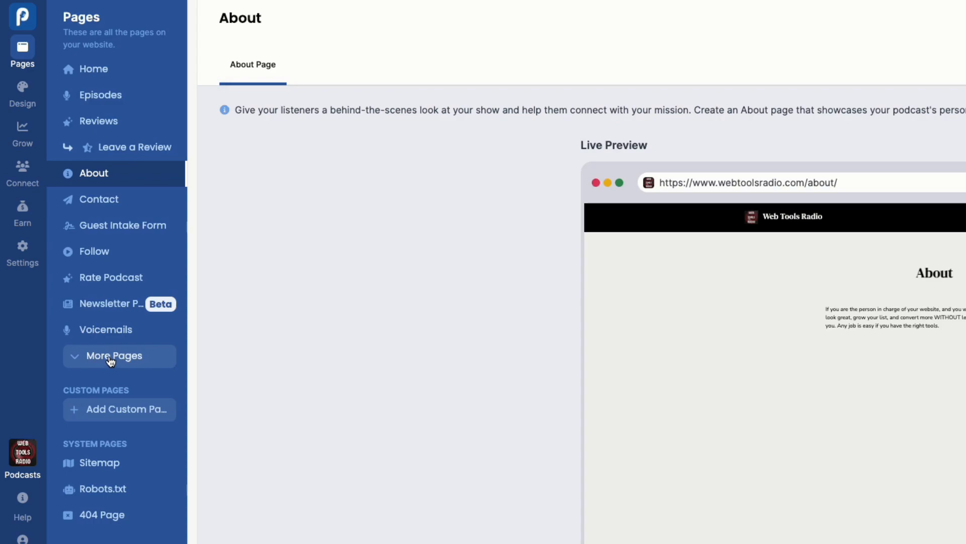
pyautogui.click(113, 357)
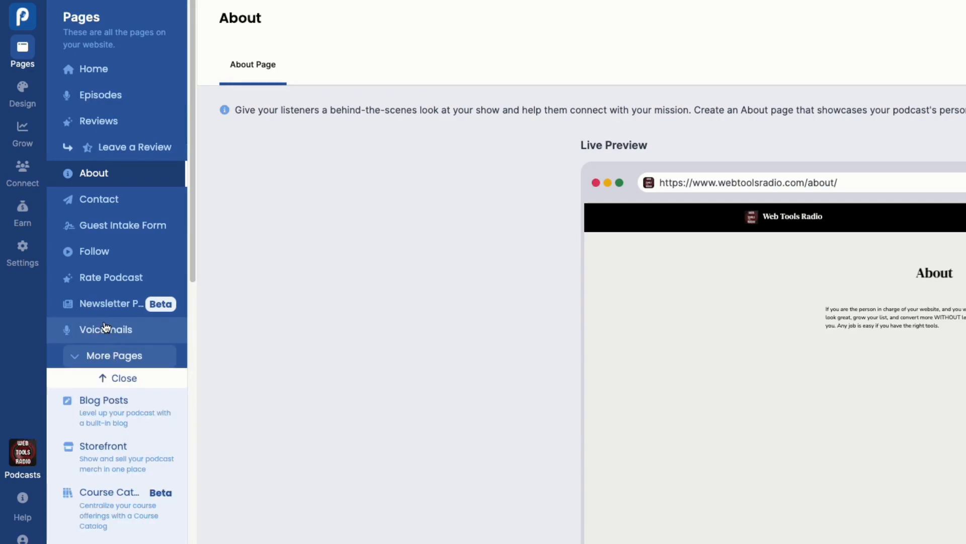
pyautogui.scroll(-3, 106, 330)
pyautogui.scroll(-3, 103, 331)
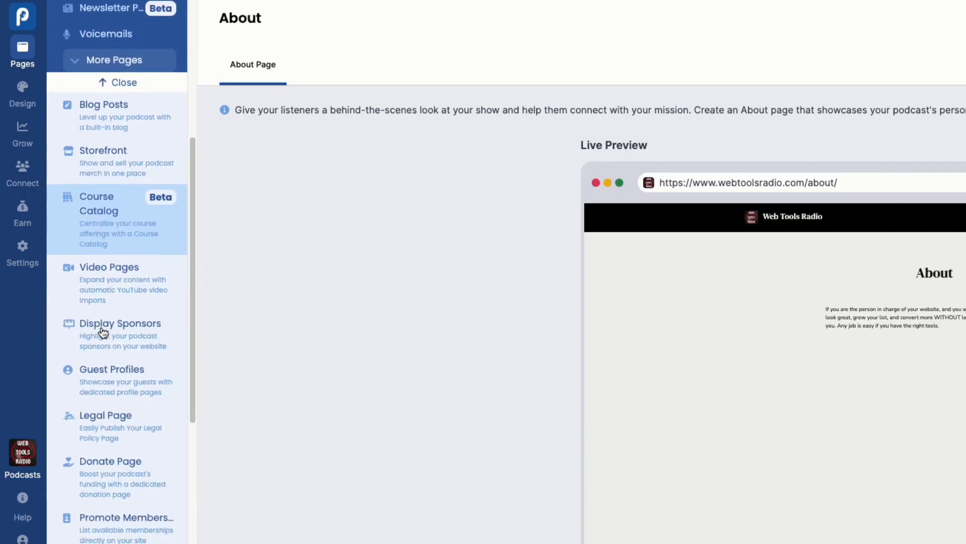
pyautogui.scroll(-3, 103, 331)
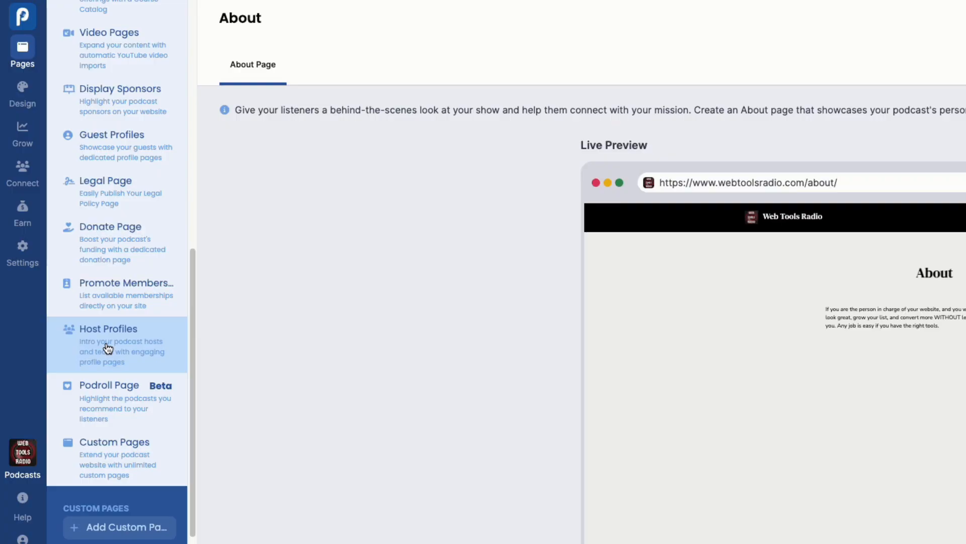
pyautogui.click(107, 346)
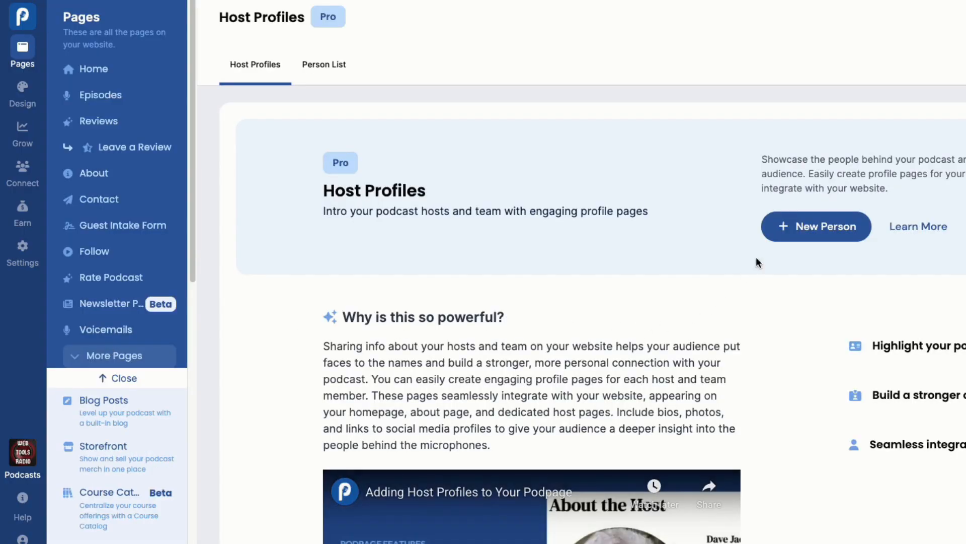
# Create a new person for the host profiles and fill in the host's full name and biography.
pyautogui.click(804, 228)
pyautogui.click(370, 180)
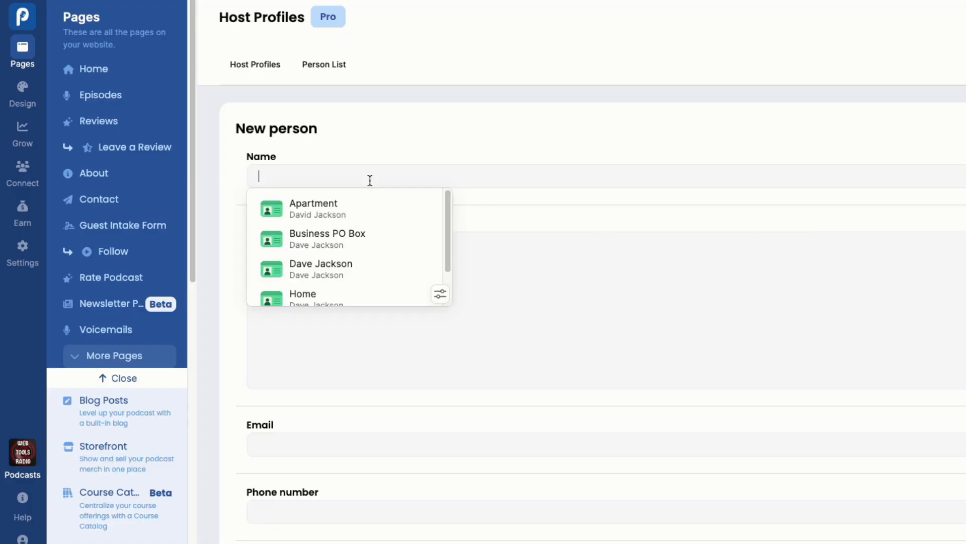
pyautogui.write('Dave Ja')
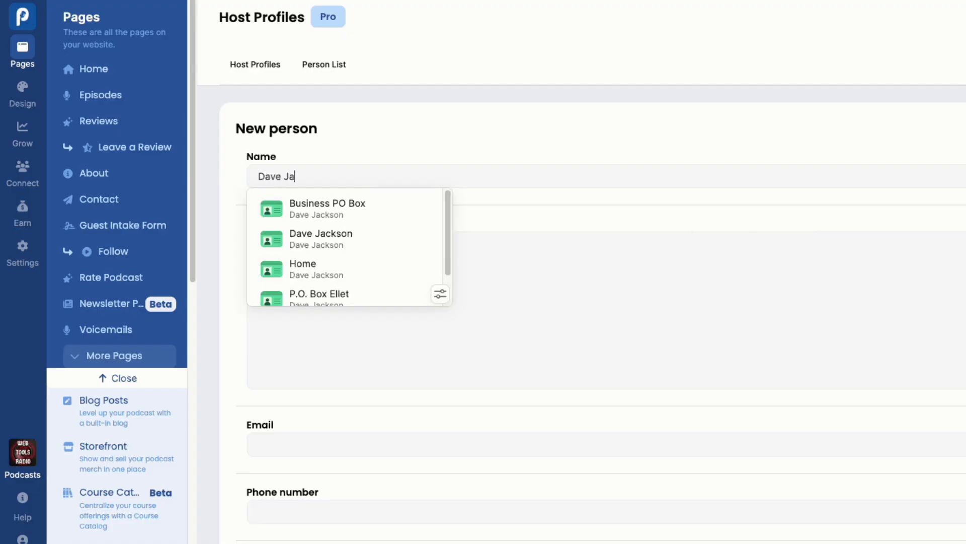
pyautogui.write('ckson')
pyautogui.press('Tab')
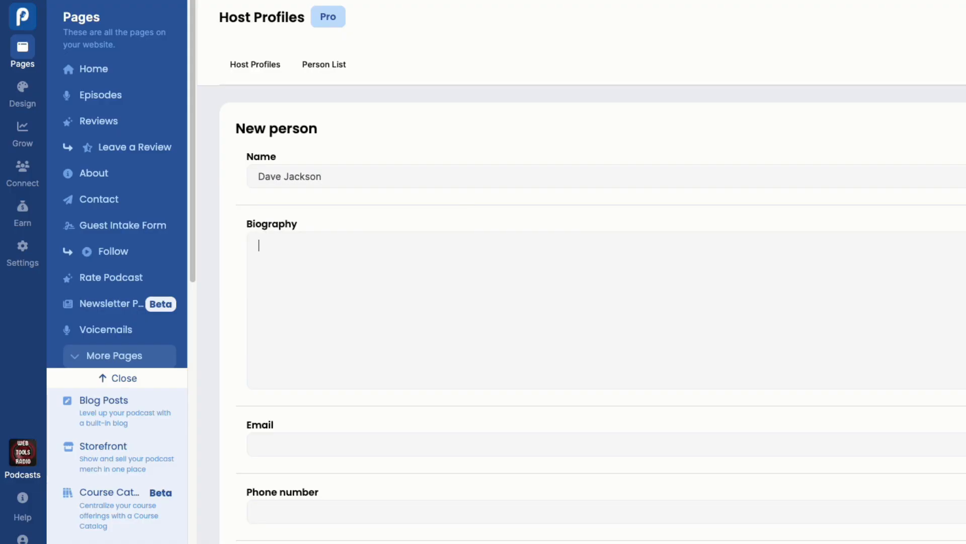
pyautogui.write('#')
pyautogui.press('BackSpace')
pyautogui.write('Dave Jackson began podcasting in 2005 and launched the School of Podcasting (schoolofpodcasting.com). His School of Podcasting show has over 2.7 million downloads. He has helped hundreds of people plan, launch, and grow their podcasts. He is the author of the book Profit from your podcast and is a featured speaker at events. In 2016 Dave joined Libsyn (the largest podcast hosting company) as part of their tech support team.  In 2018 he was inducted into the Academy of Podcasters Hall of Fame.  Find all his shows at www.powerofpodcasting.com')
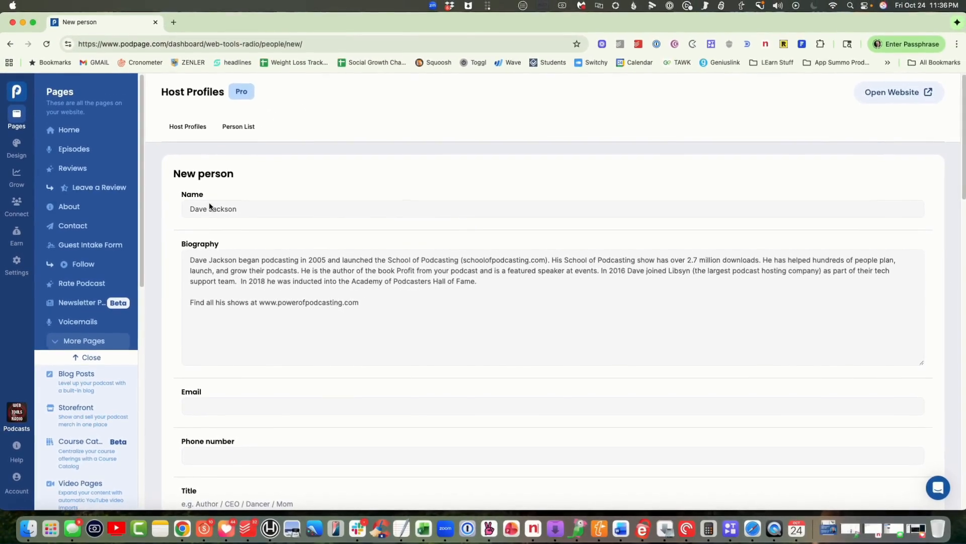
# Save the new host profile with its title, profile photo, website and social links.
pyautogui.scroll(-10, 210, 206)
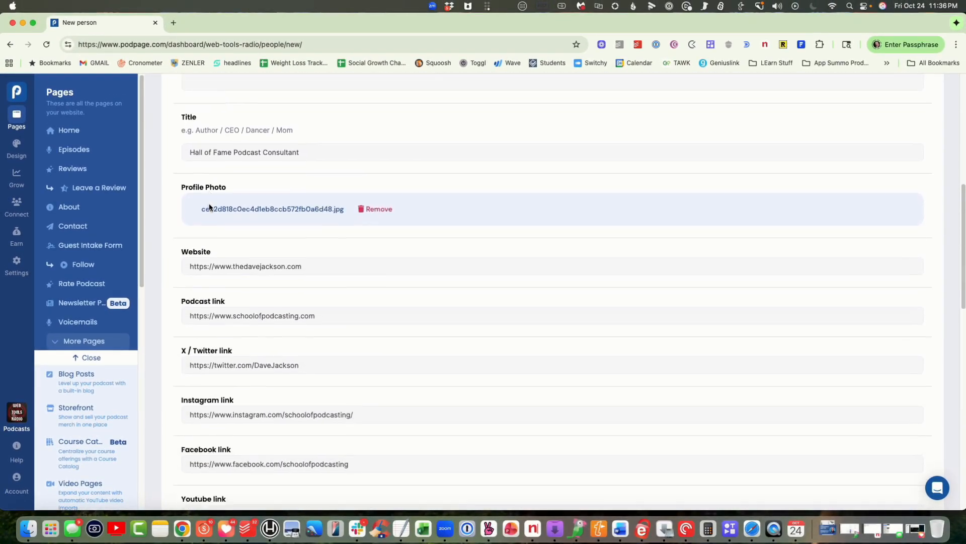
pyautogui.scroll(-12, 209, 206)
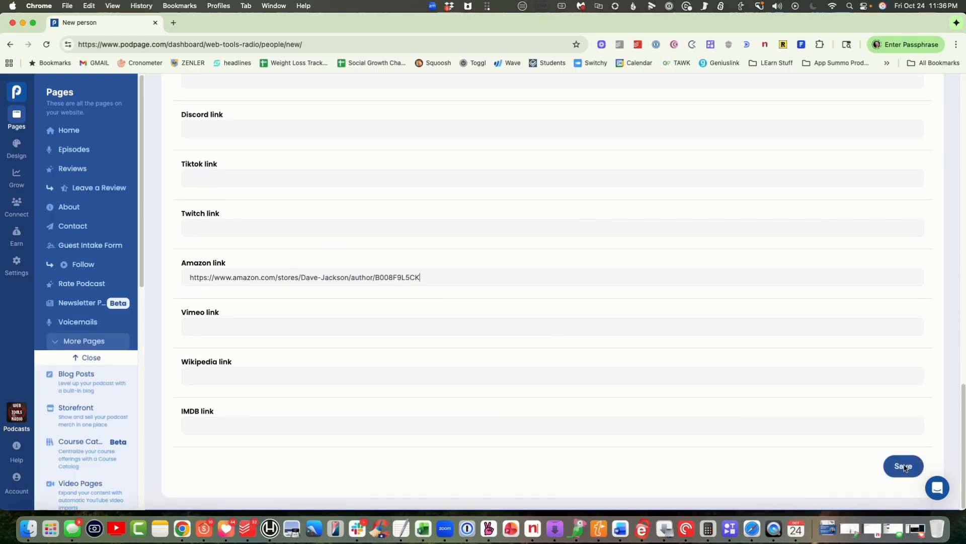
pyautogui.click(904, 466)
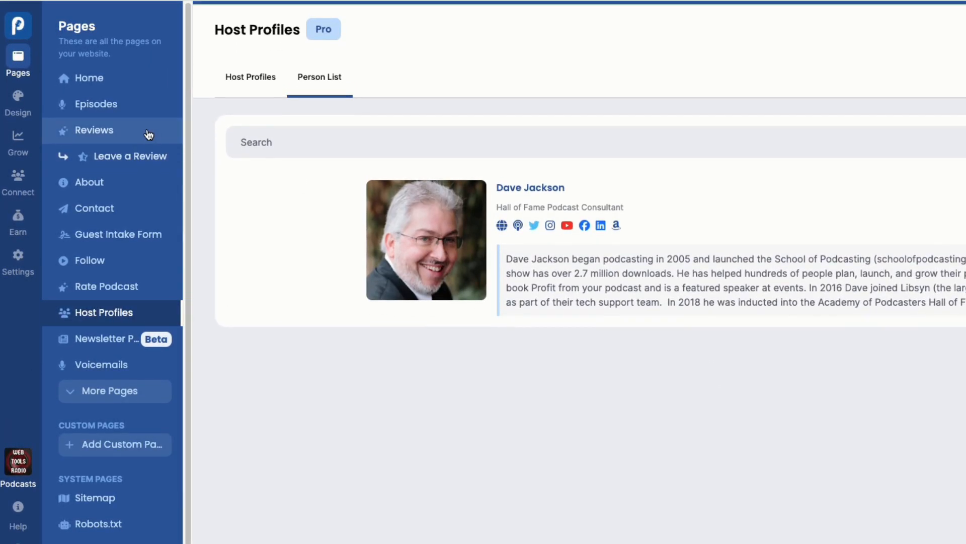
pyautogui.click(88, 183)
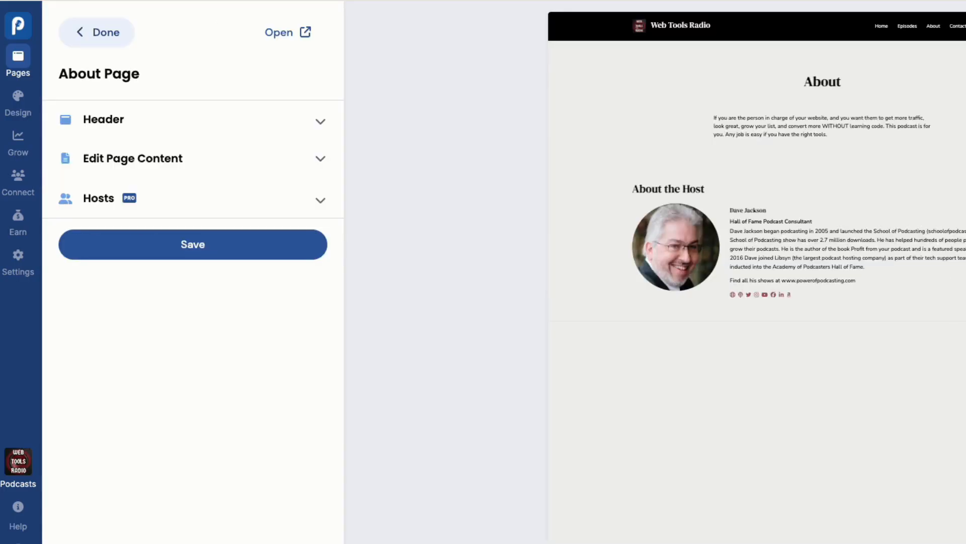
pyautogui.click(317, 161)
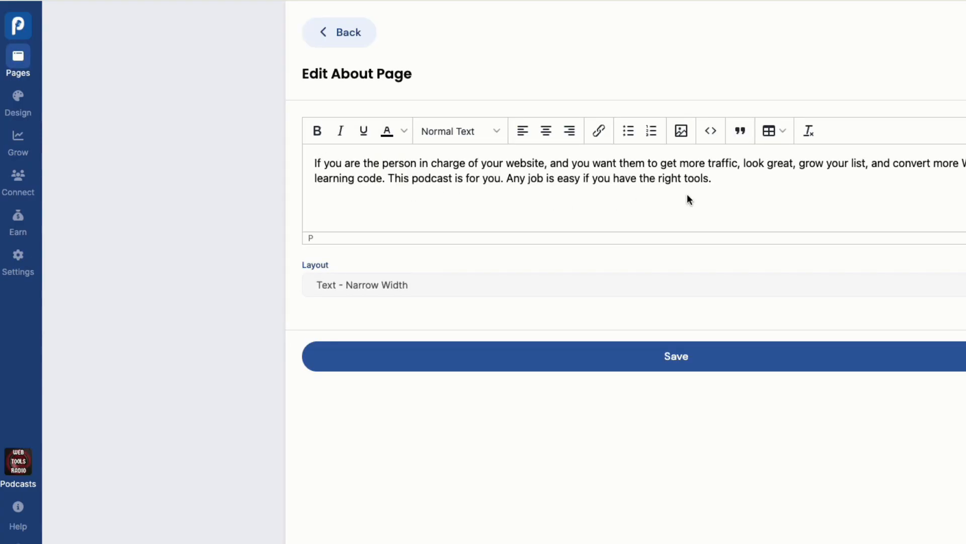
pyautogui.click(722, 180)
pyautogui.press('Return')
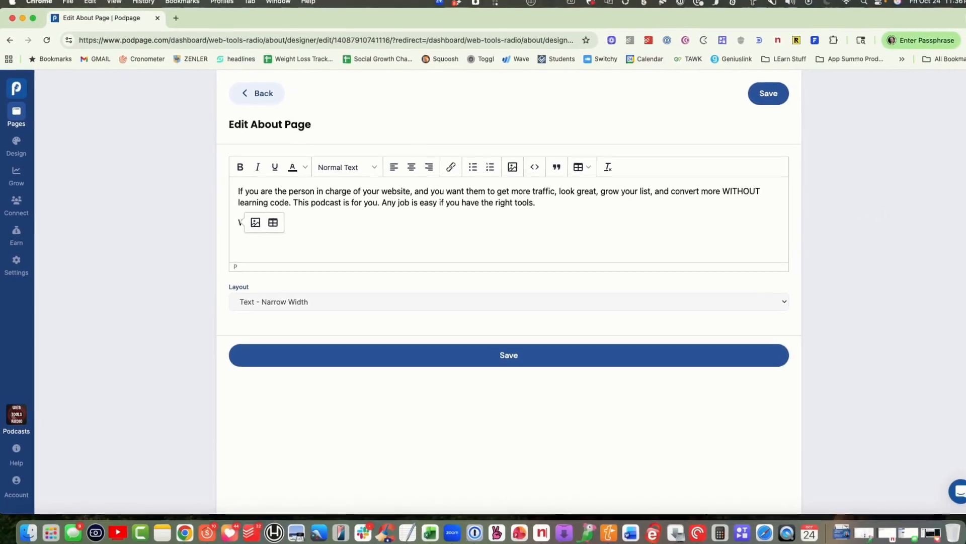
pyautogui.write('We would l')
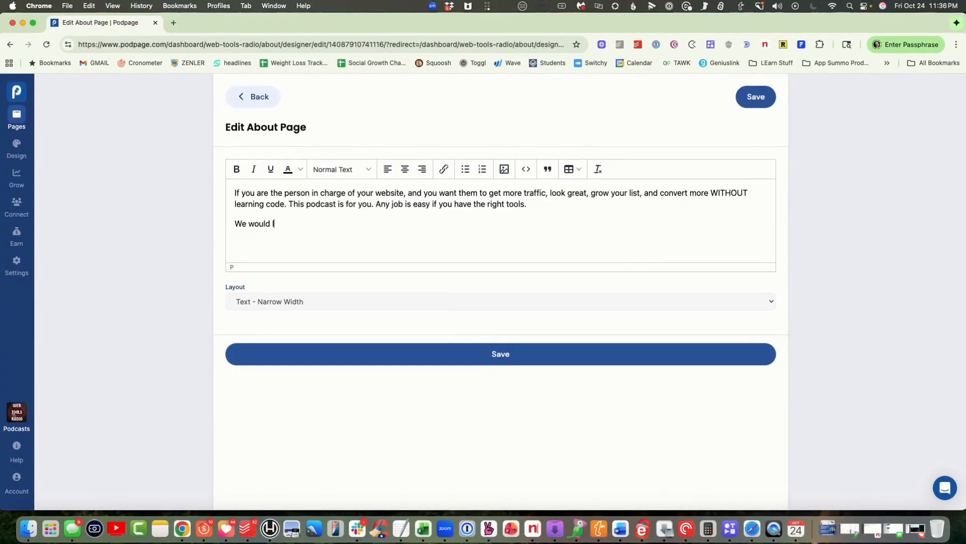
pyautogui.write('ove to hear your ideas, and your favor')
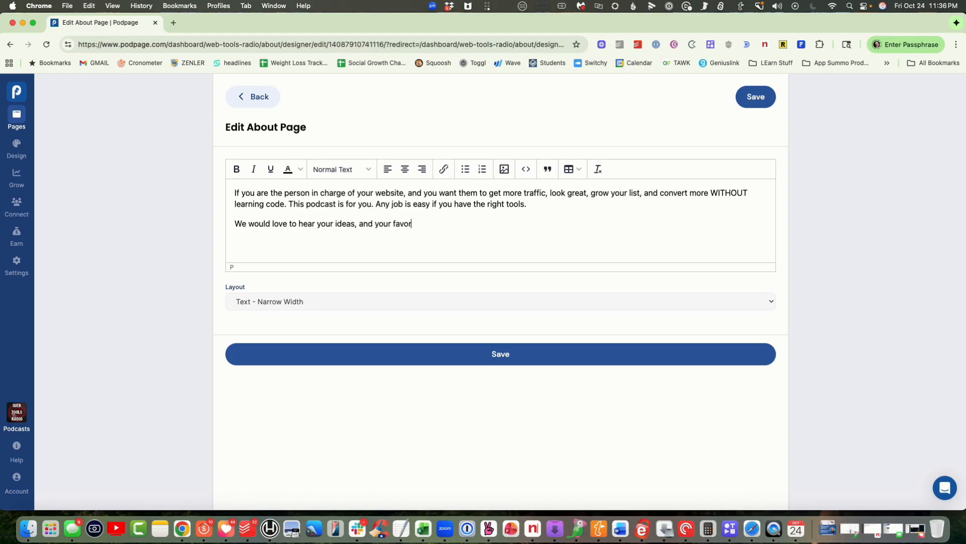
pyautogui.write('ite tools. Go to www.websools')
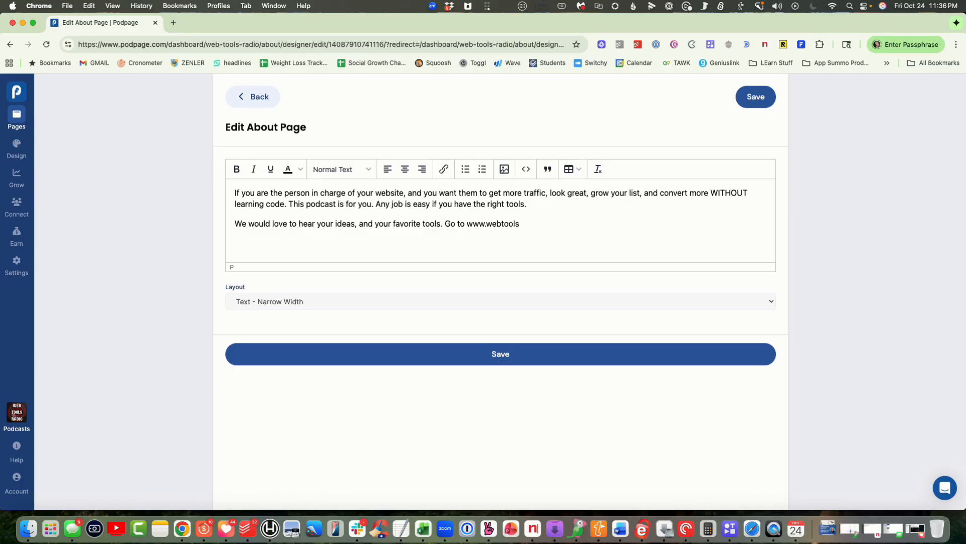
pyautogui.write('.coadio.com/voicemail')
pyautogui.moveTo(593, 223); pyautogui.dragTo(468, 223)
pyautogui.press('super+c')
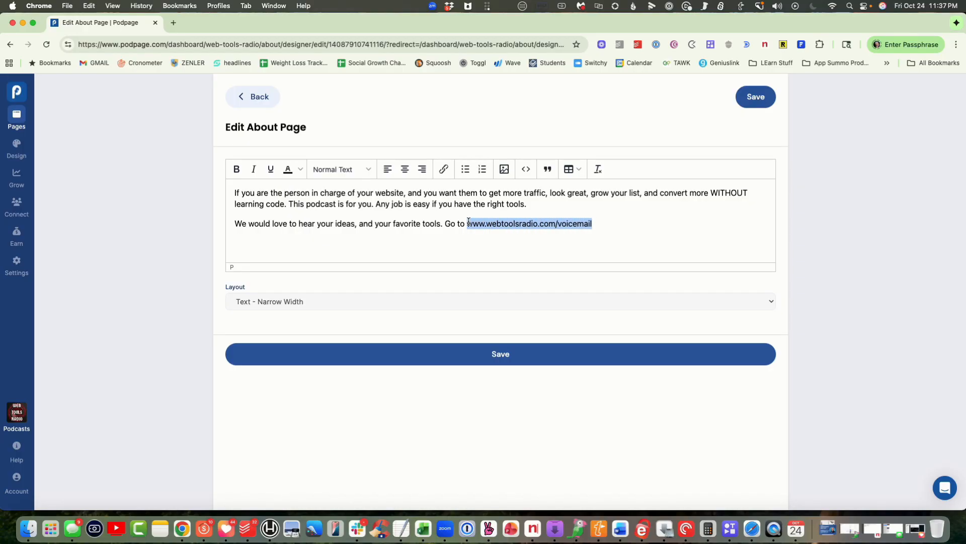
pyautogui.click(444, 168)
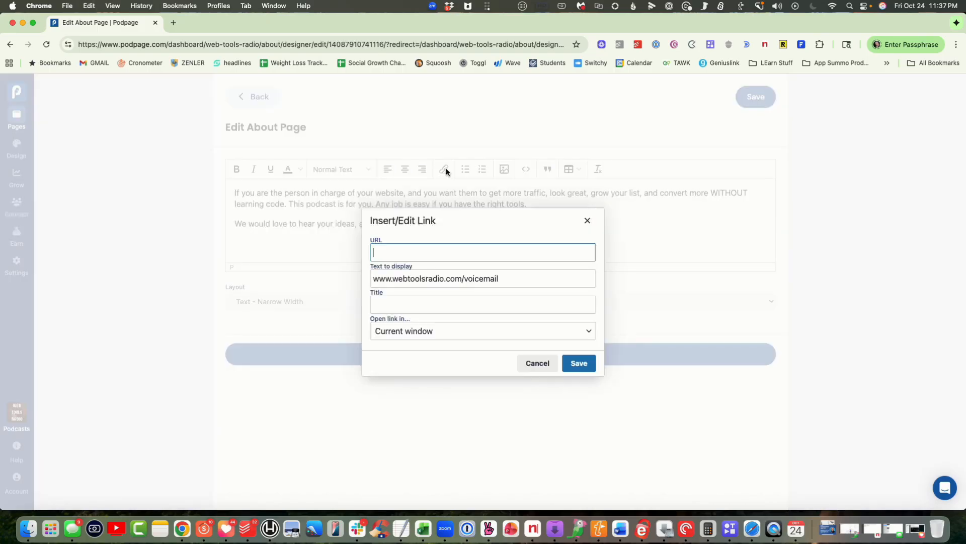
pyautogui.press('super+v')
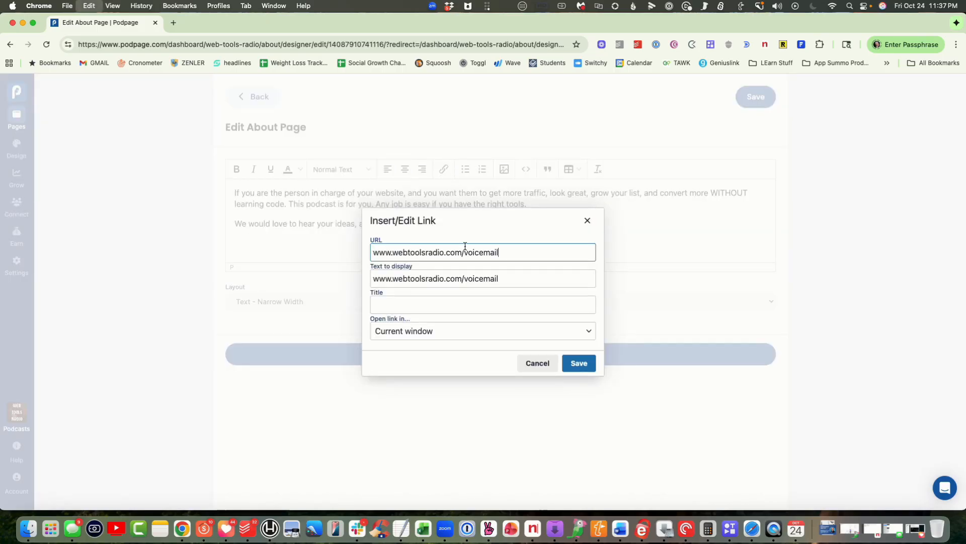
pyautogui.click(420, 299)
pyautogui.write('LEave ')
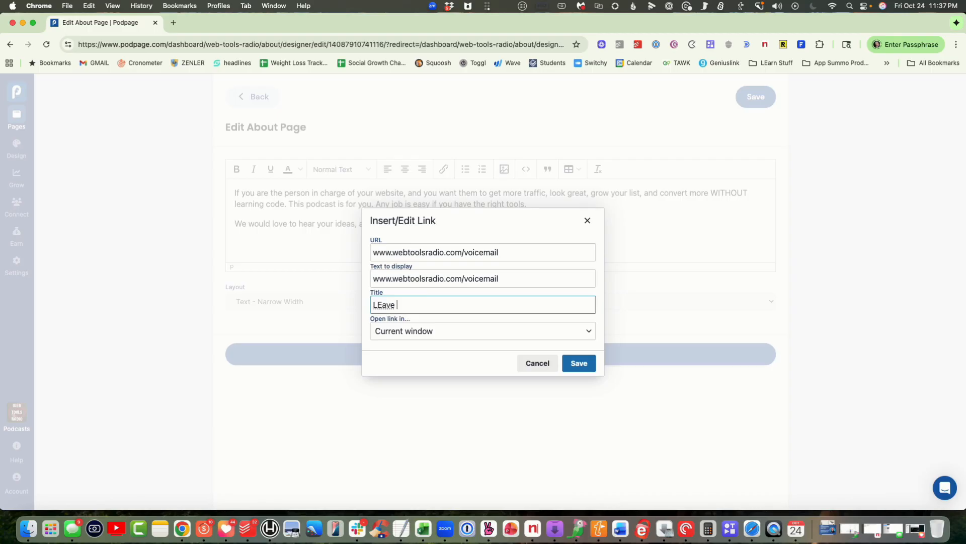
pyautogui.write('us a Voicemail')
pyautogui.click(380, 304)
pyautogui.press('BackSpace')
pyautogui.write('e')
pyautogui.click(447, 322)
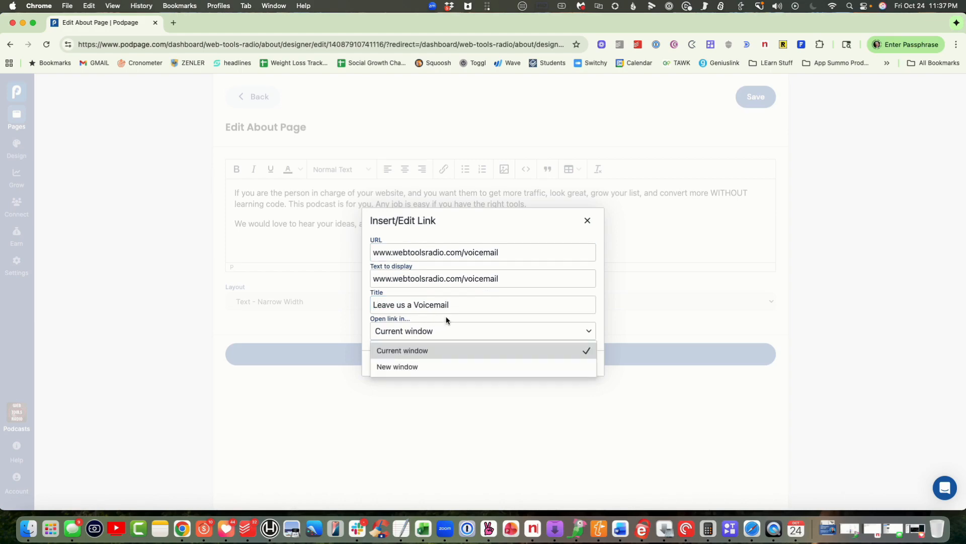
pyautogui.click(446, 320)
pyautogui.click(446, 319)
pyautogui.click(520, 238)
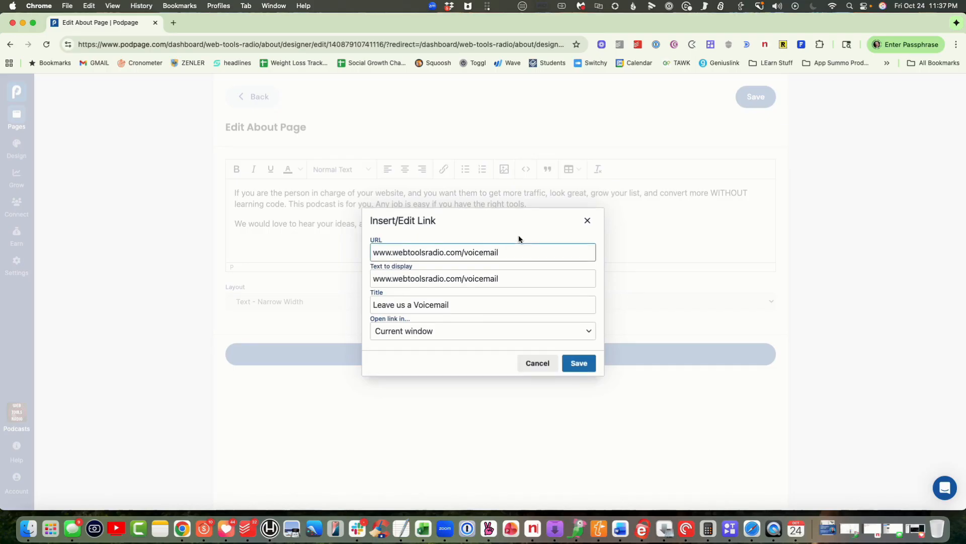
pyautogui.click(572, 362)
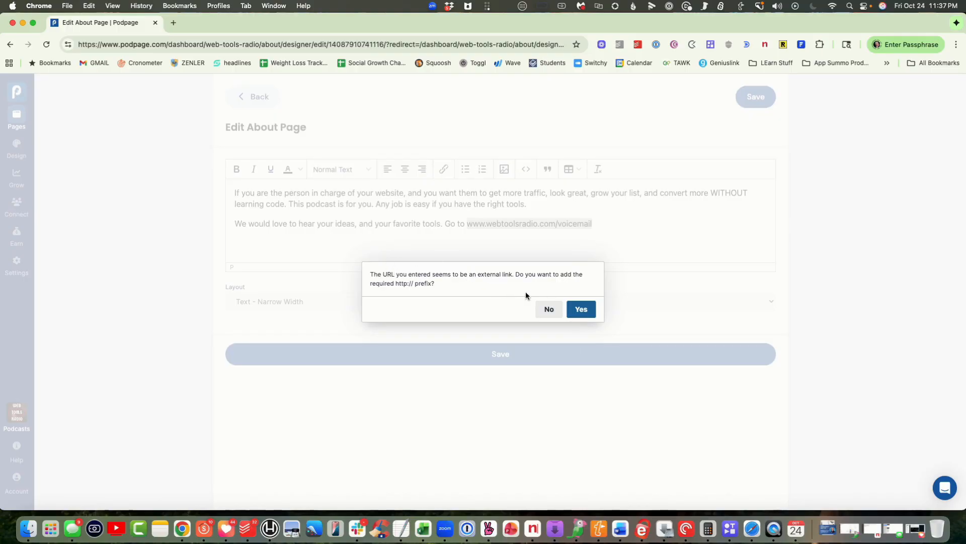
pyautogui.click(577, 308)
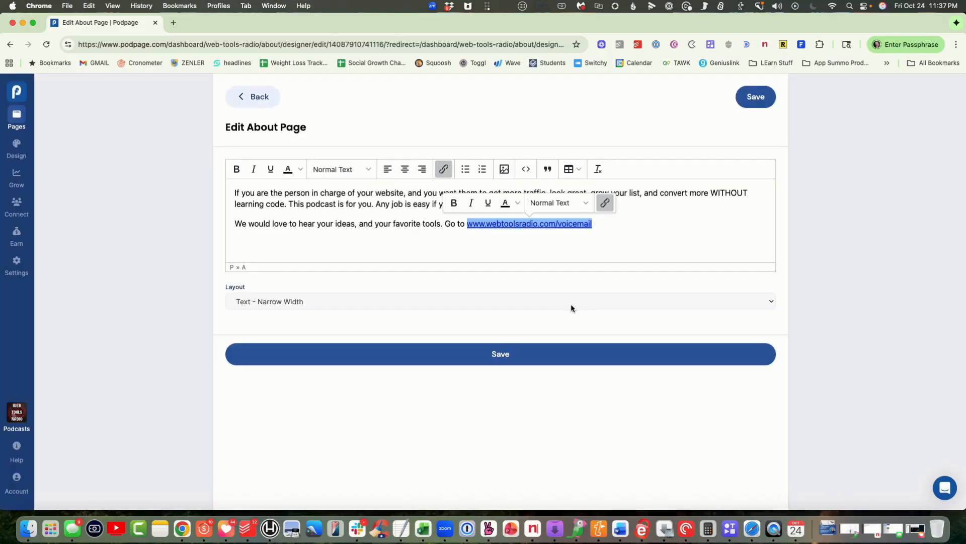
pyautogui.click(440, 350)
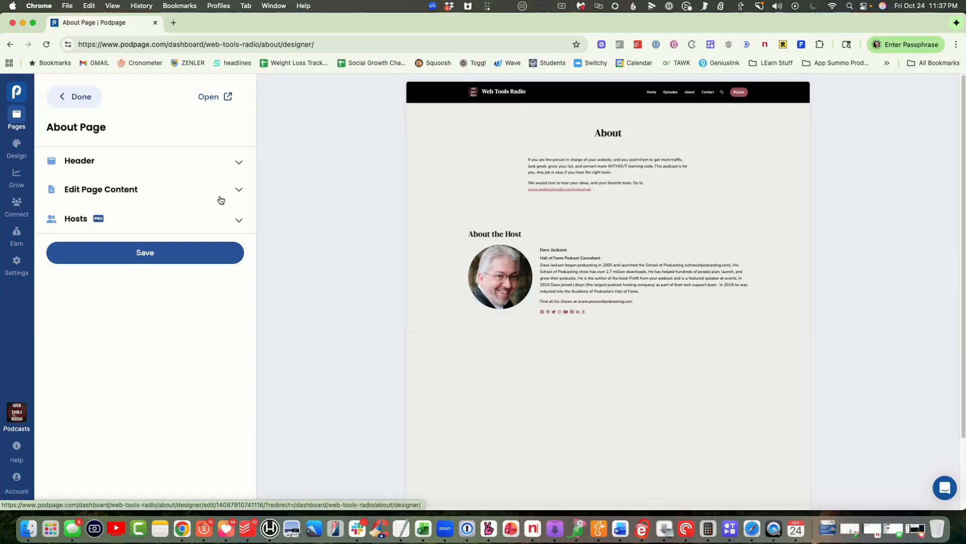
# Try hiding the About page's host section, set its visibility back to Show a host section and save the page.
pyautogui.click(239, 220)
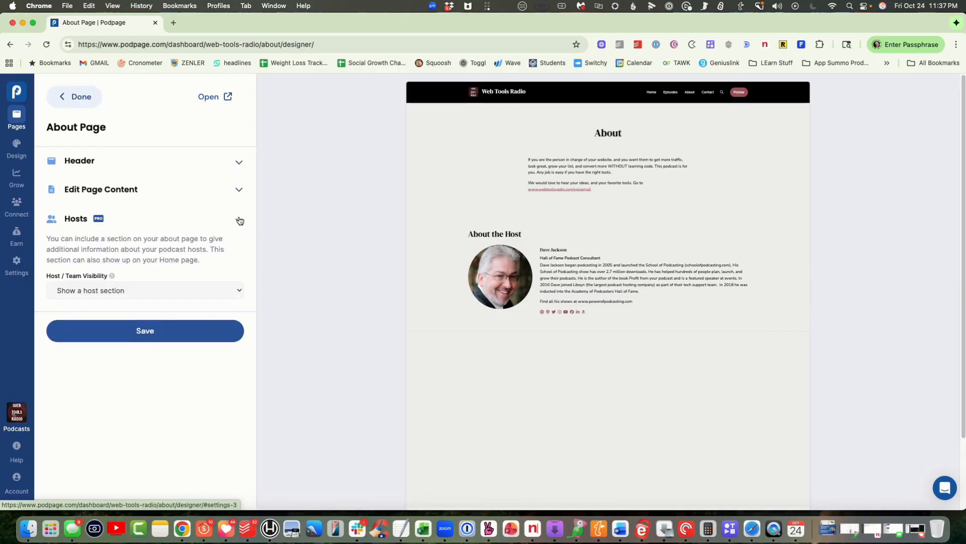
pyautogui.click(198, 295)
pyautogui.click(175, 302)
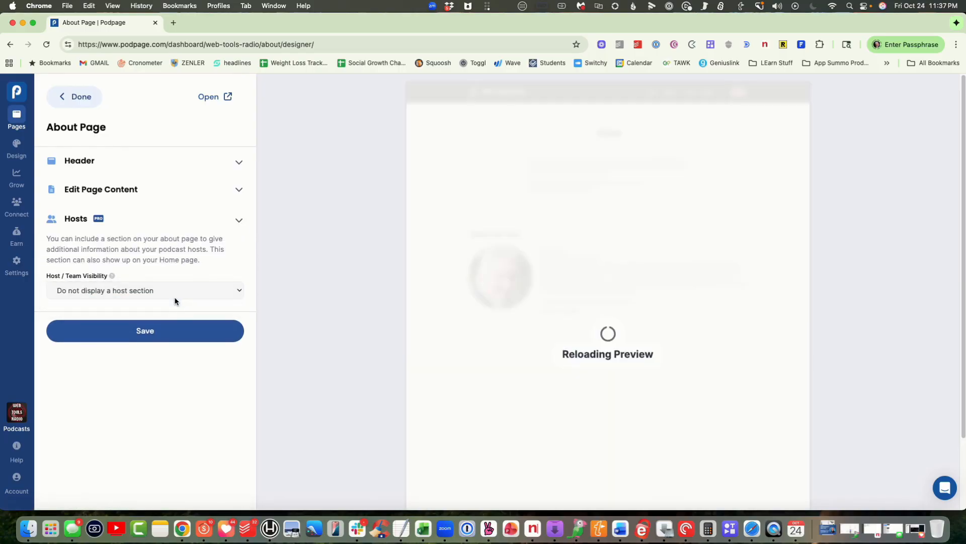
pyautogui.click(177, 291)
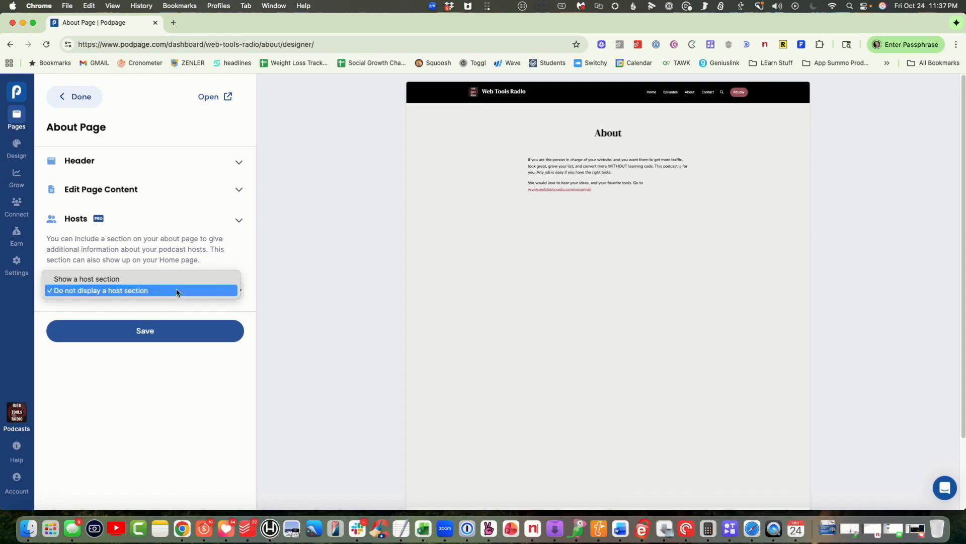
pyautogui.click(166, 278)
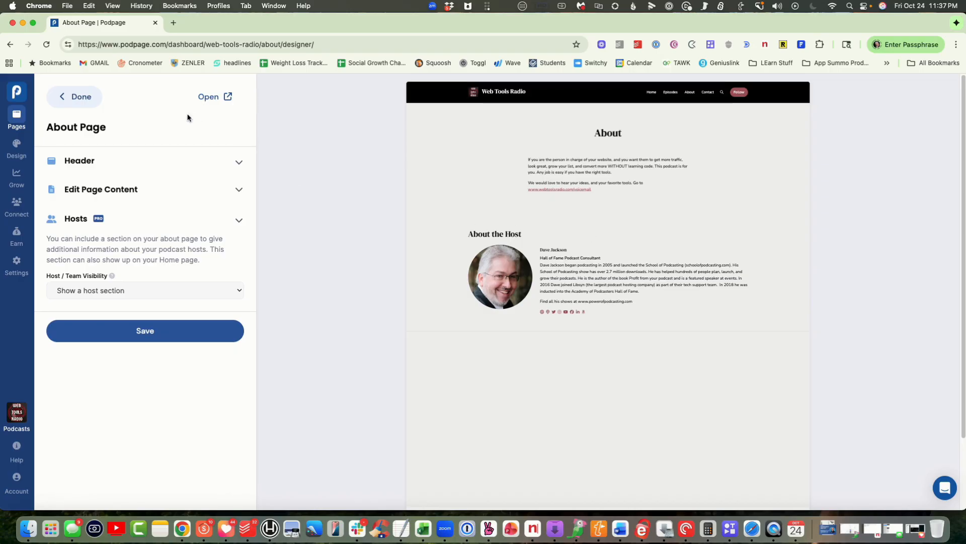
pyautogui.click(149, 330)
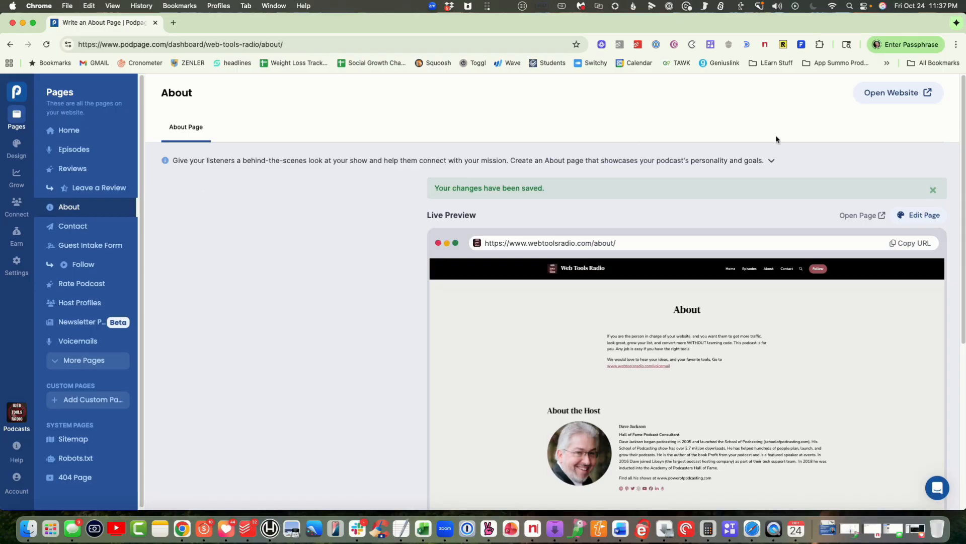
# Open the live Web Tools Radio website, view its About page and follow the voicemail link.
pyautogui.click(868, 97)
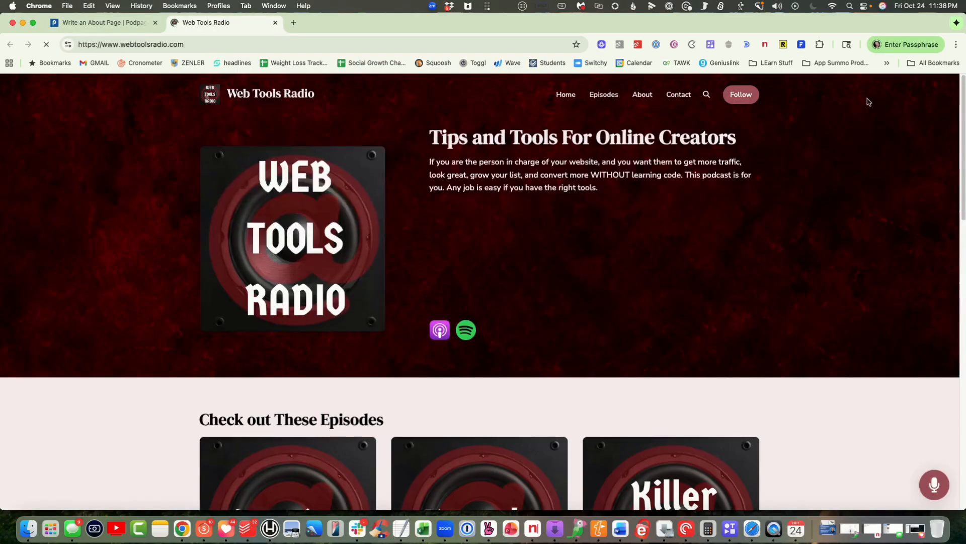
pyautogui.click(645, 96)
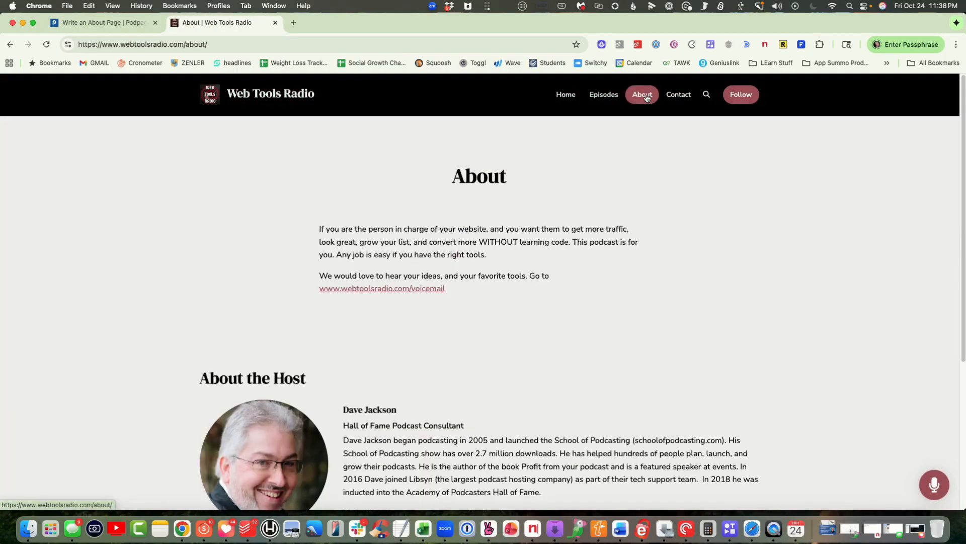
pyautogui.scroll(-2, 537, 216)
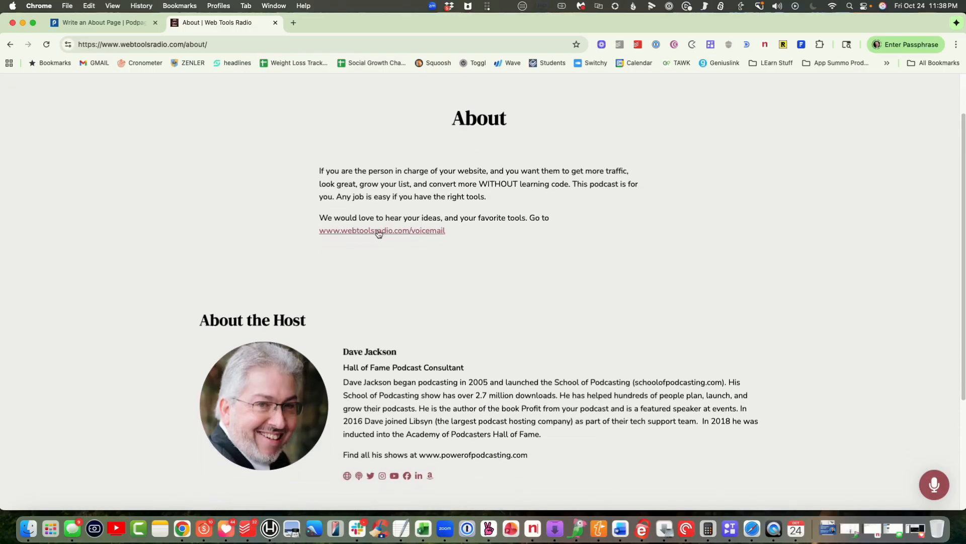
pyautogui.click(379, 231)
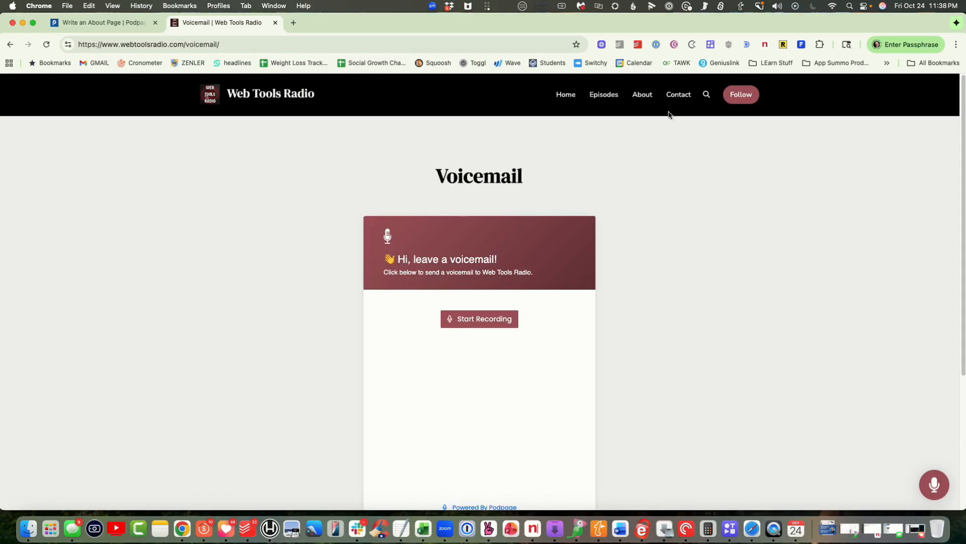
# Return to the live About page, review the host section and check that its Amazon link opens the author page.
pyautogui.click(642, 95)
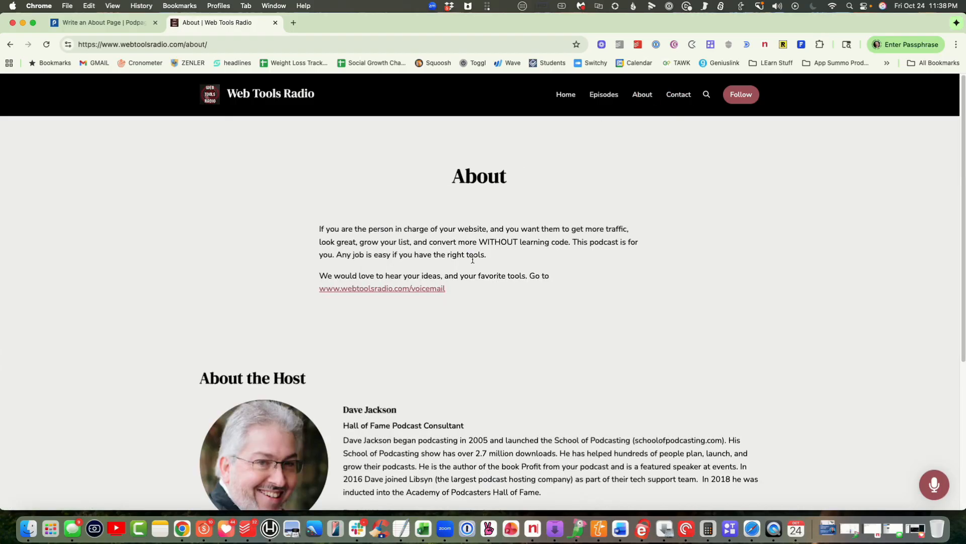
pyautogui.scroll(-3, 471, 259)
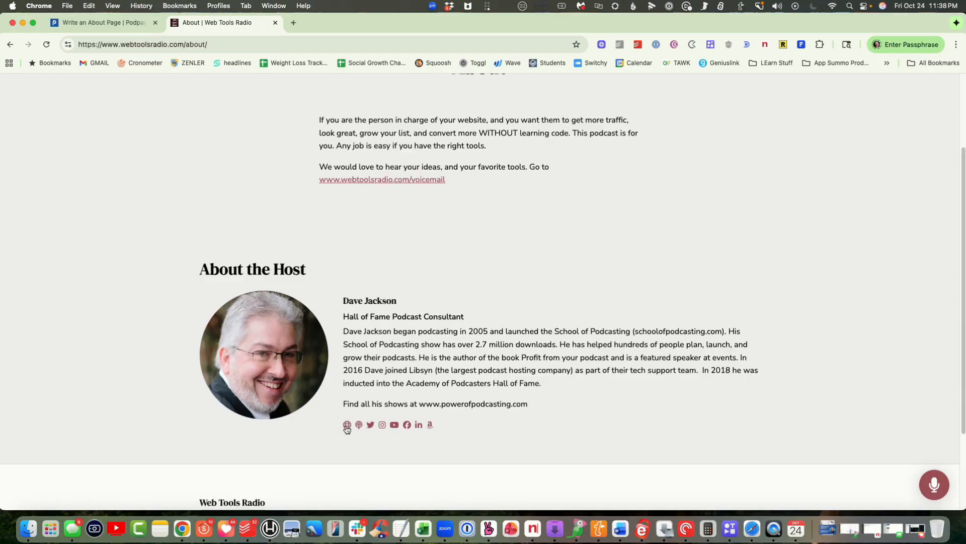
pyautogui.click(431, 426)
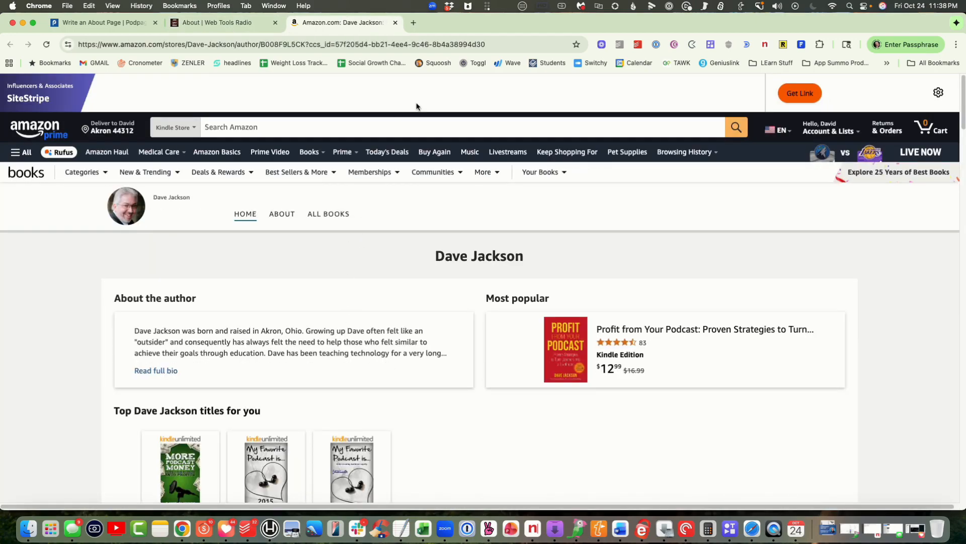
pyautogui.click(395, 23)
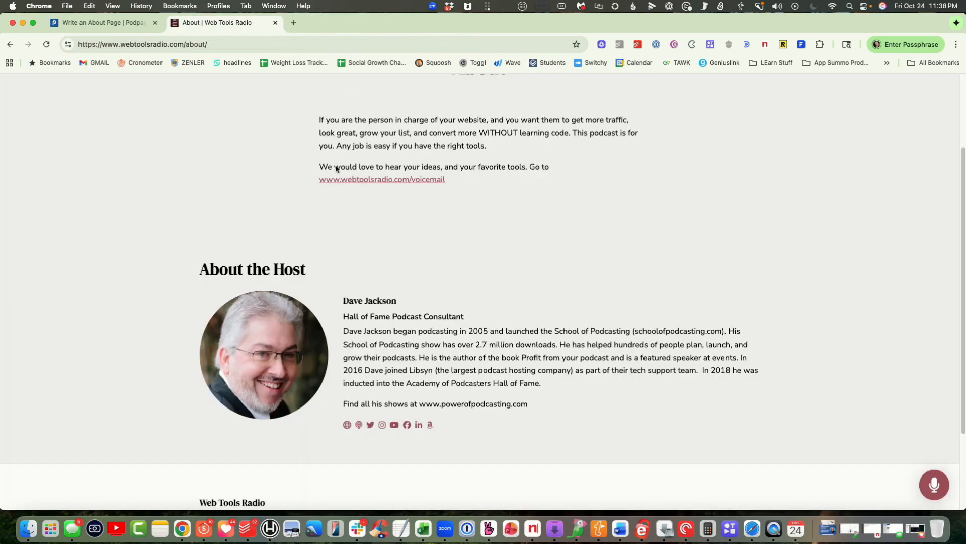
pyautogui.scroll(3, 358, 188)
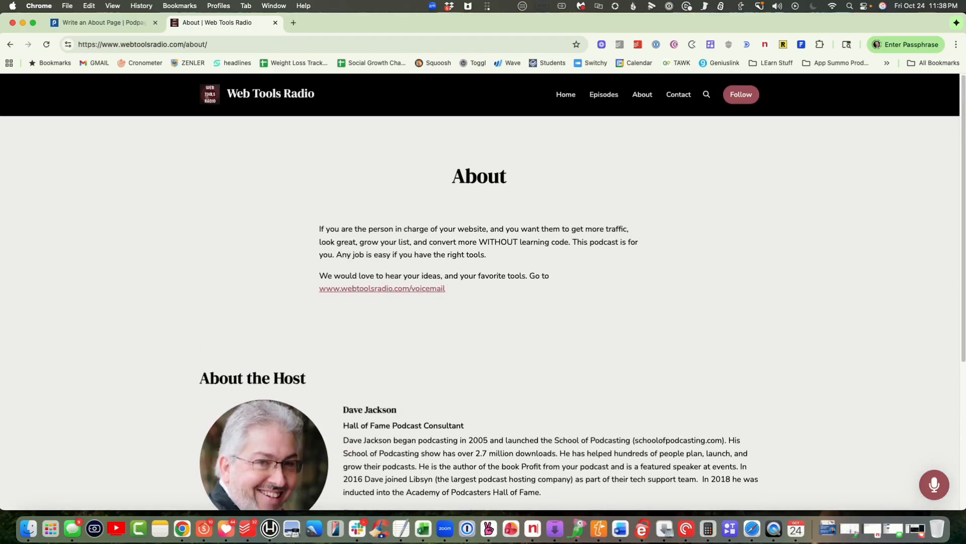
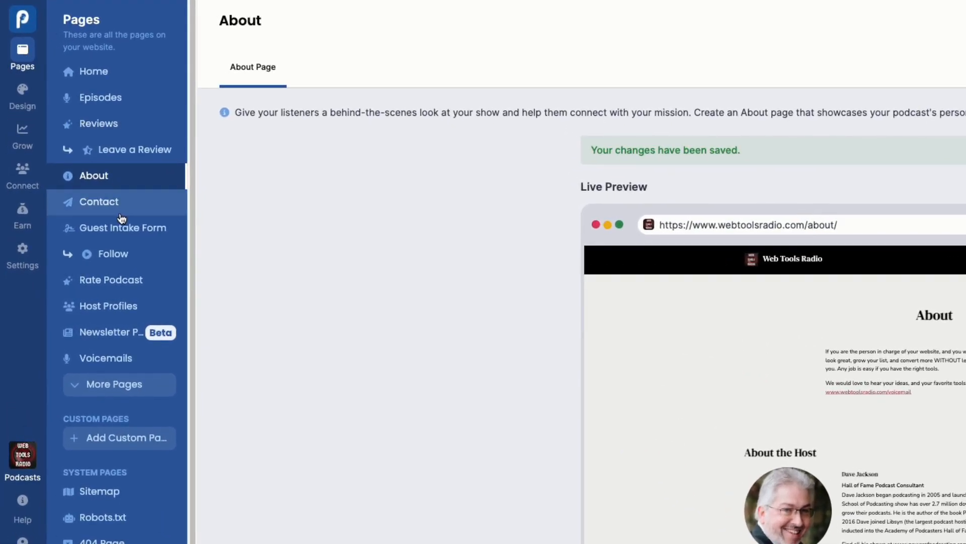
# View the Guest Intake Form page in Podpage, open it for editing and show its Header settings.
pyautogui.click(125, 230)
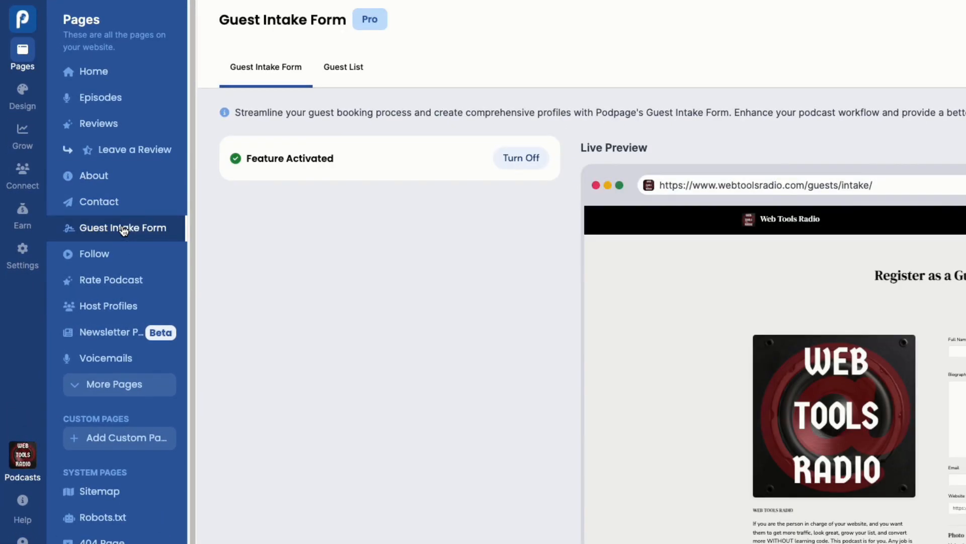
pyautogui.scroll(-6, 635, 268)
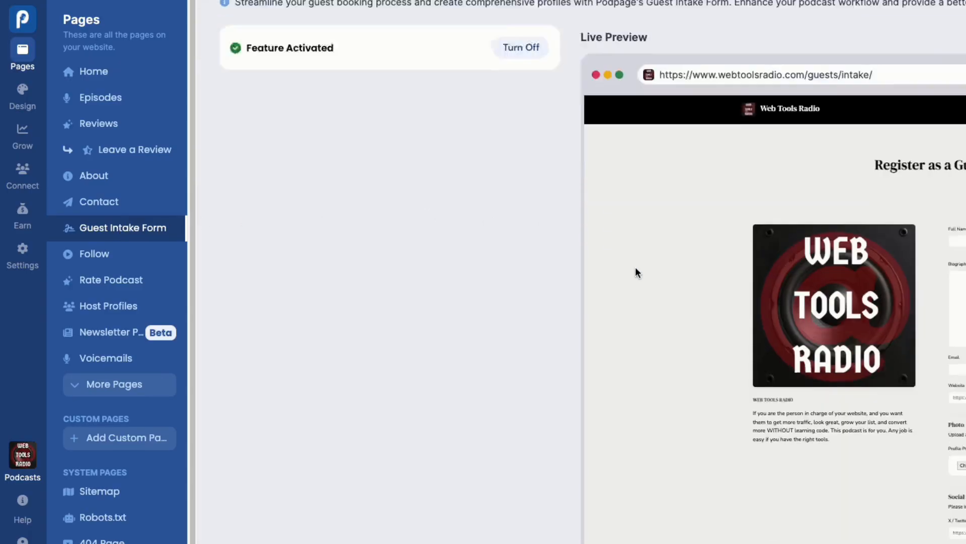
pyautogui.scroll(3, 635, 267)
pyautogui.scroll(4, 292, 266)
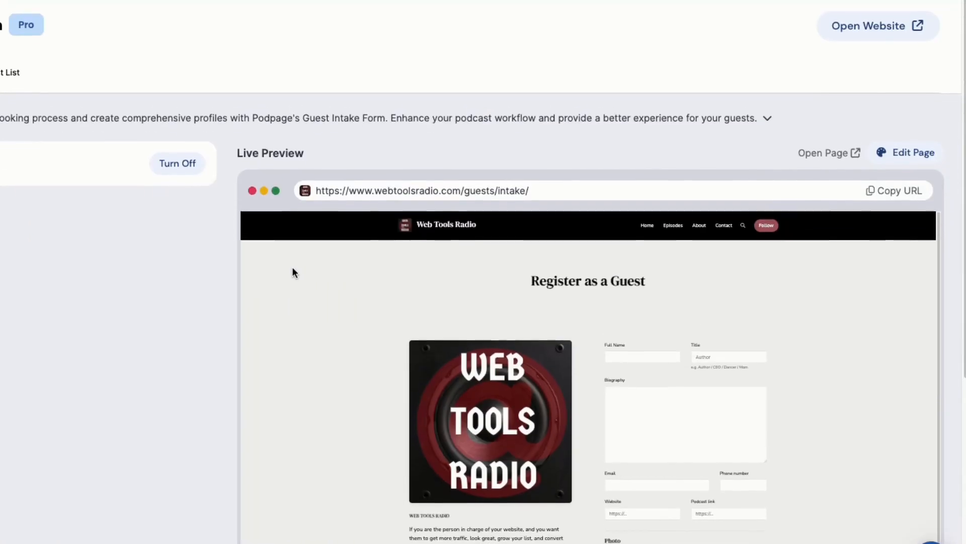
pyautogui.click(904, 148)
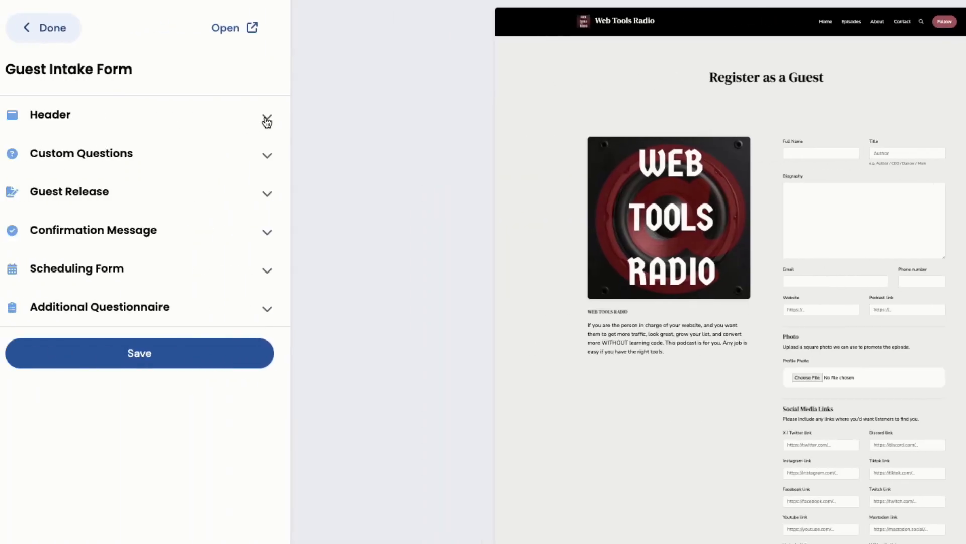
pyautogui.click(267, 118)
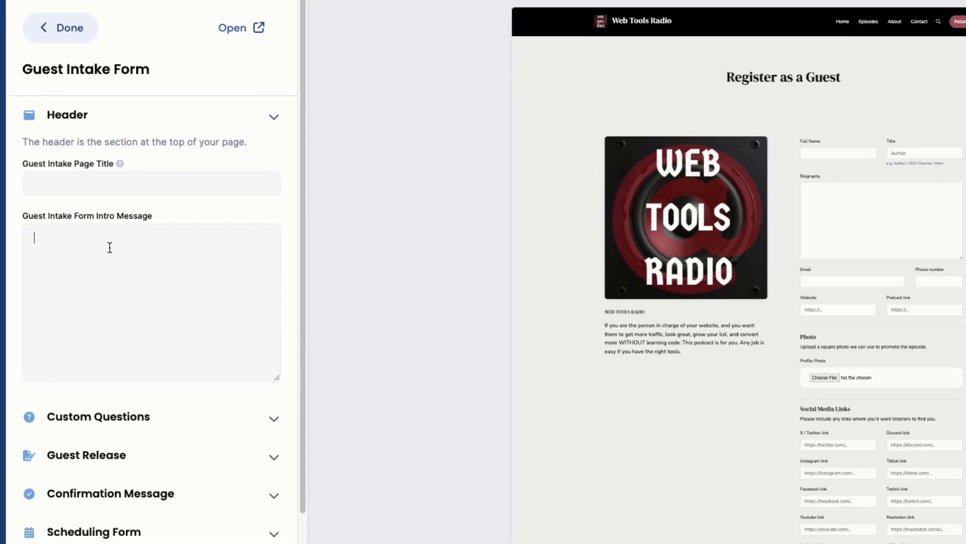
# Enter the intro message "Please use a square image when uploading your headshot, and use the scheduling button that appears after you submit your information.".
pyautogui.write('Please use a squar')
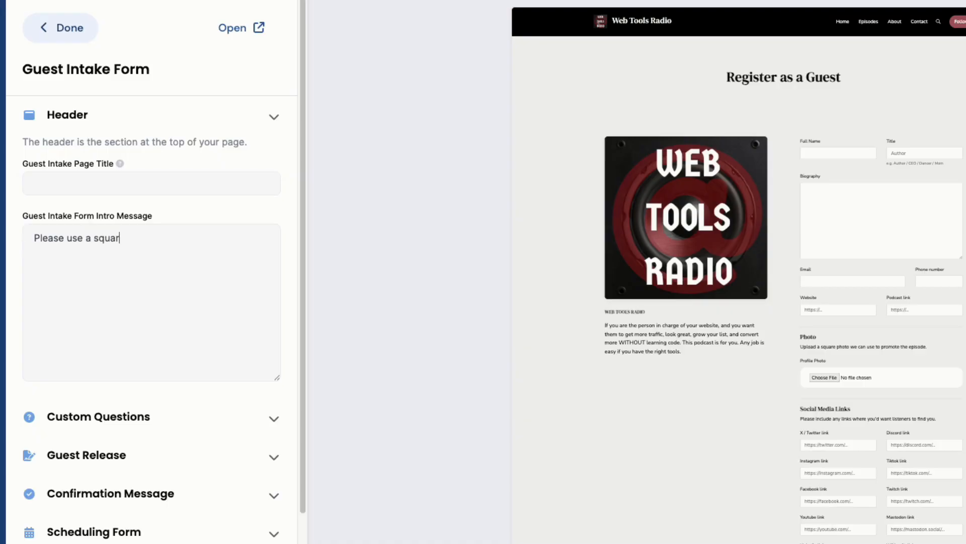
pyautogui.write('e image when uploading your he')
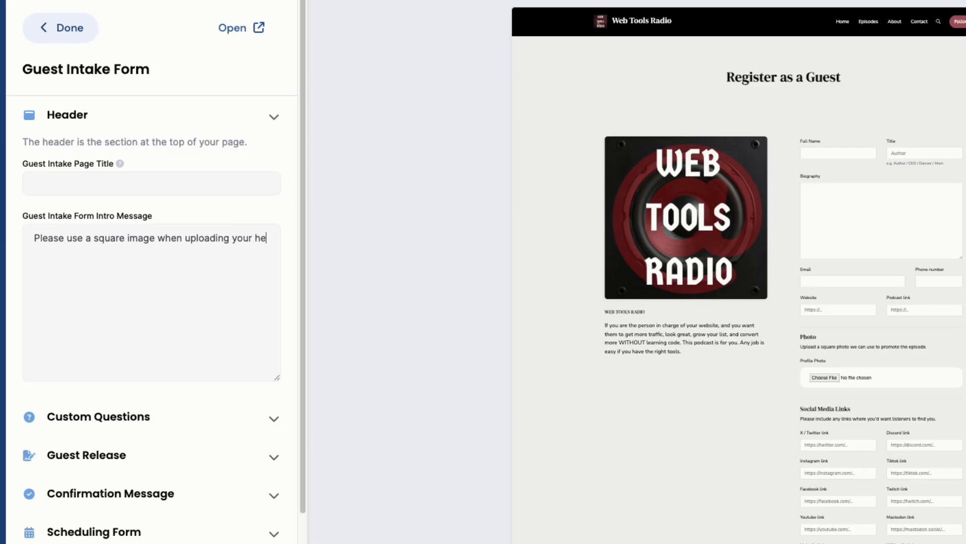
pyautogui.write('adshot, and use the schedul')
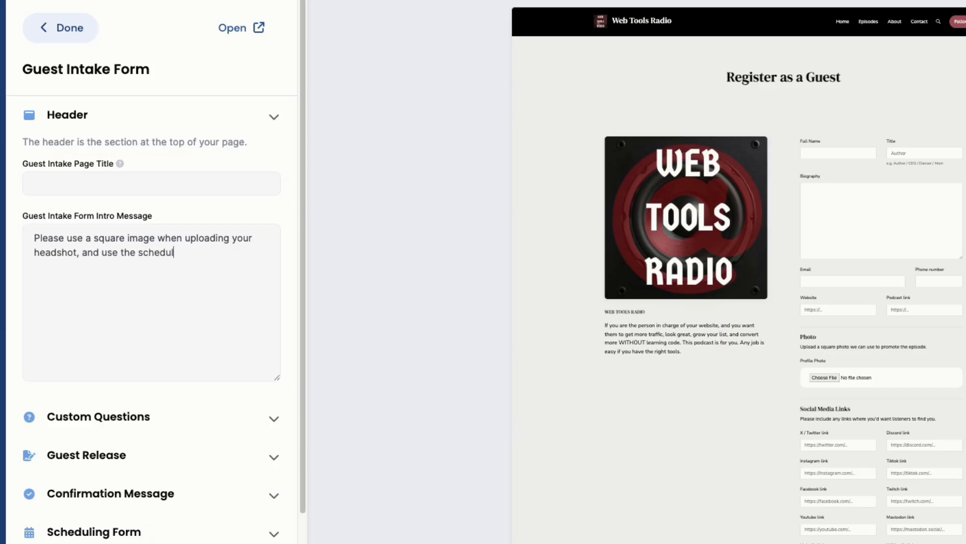
pyautogui.write('ing button that appears ')
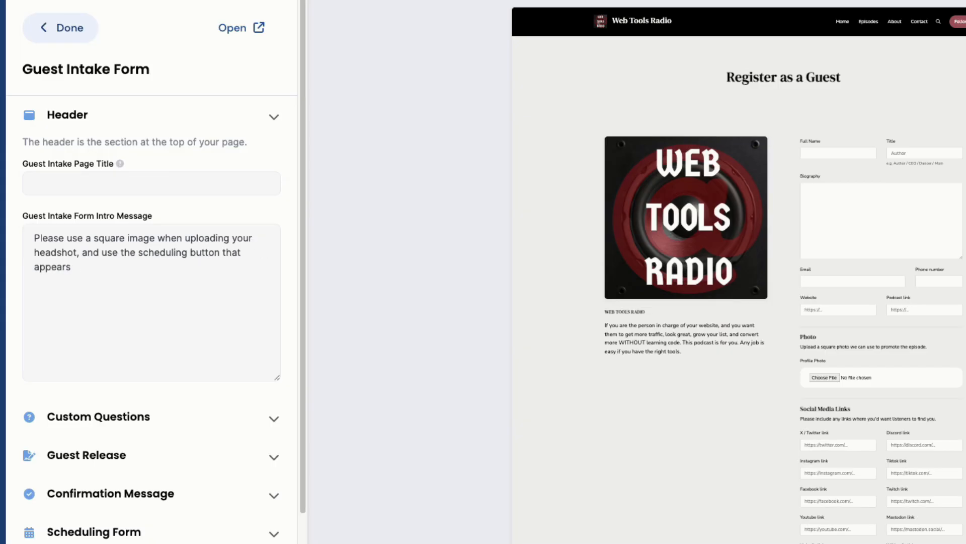
pyautogui.write('after you submit your information.')
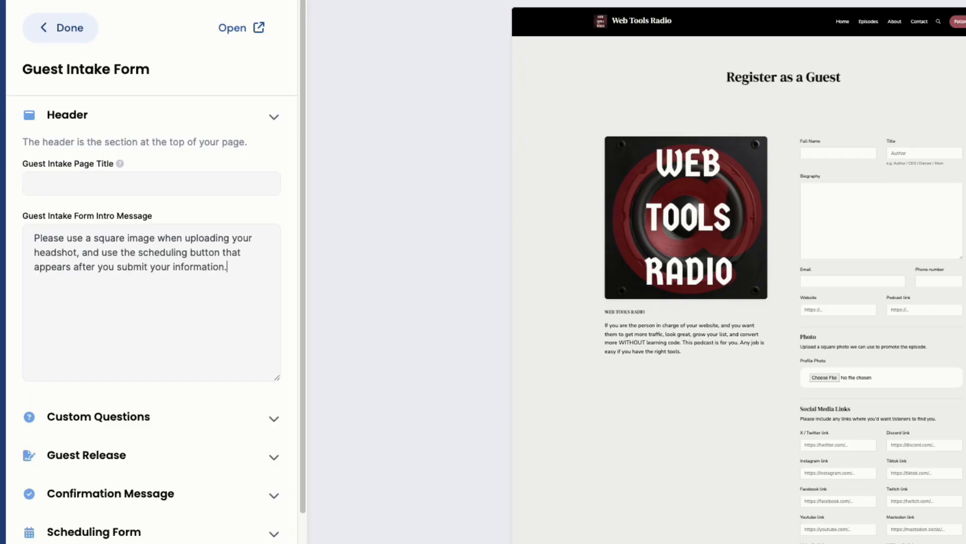
# Review the intake form's Custom Questions and Guest Release settings, including the guest agreement option.
pyautogui.scroll(-2, 120, 277)
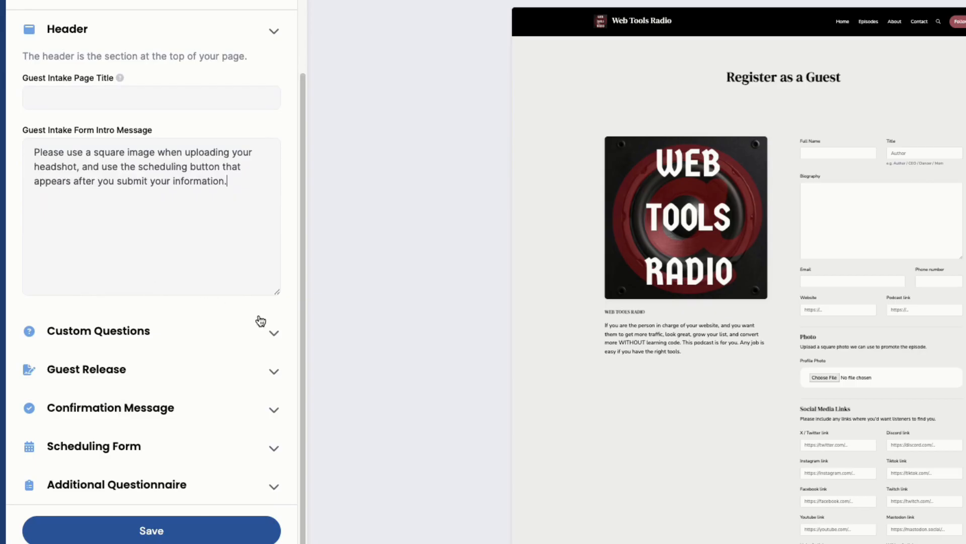
pyautogui.click(270, 332)
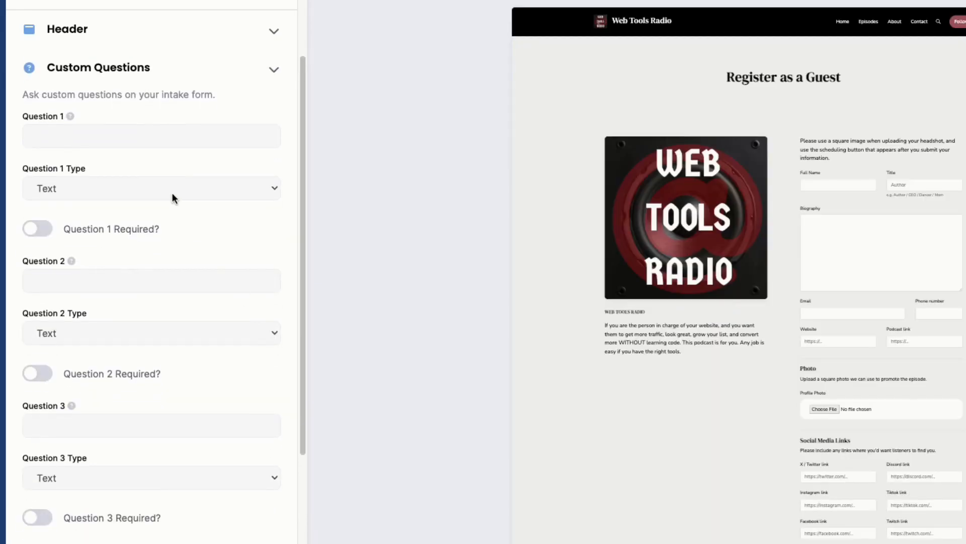
pyautogui.click(275, 75)
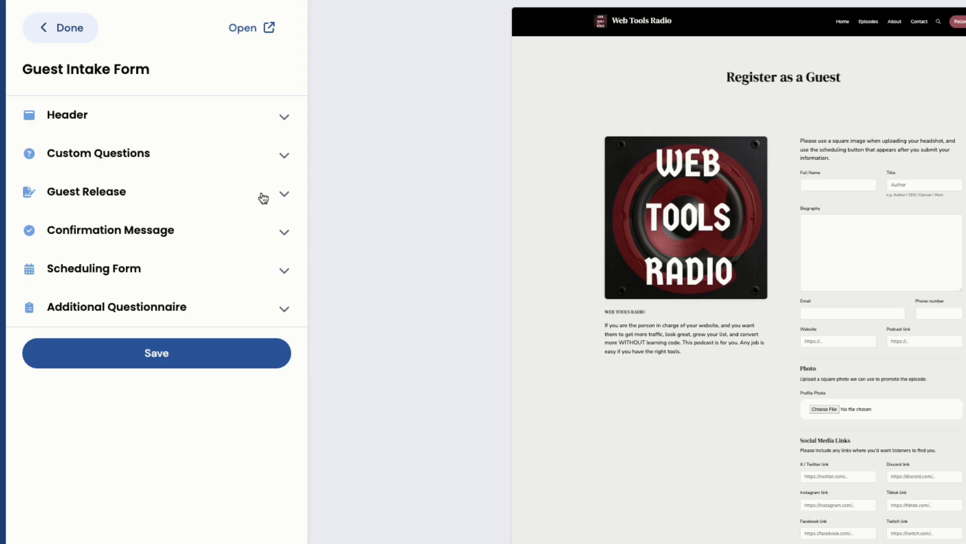
pyautogui.click(283, 195)
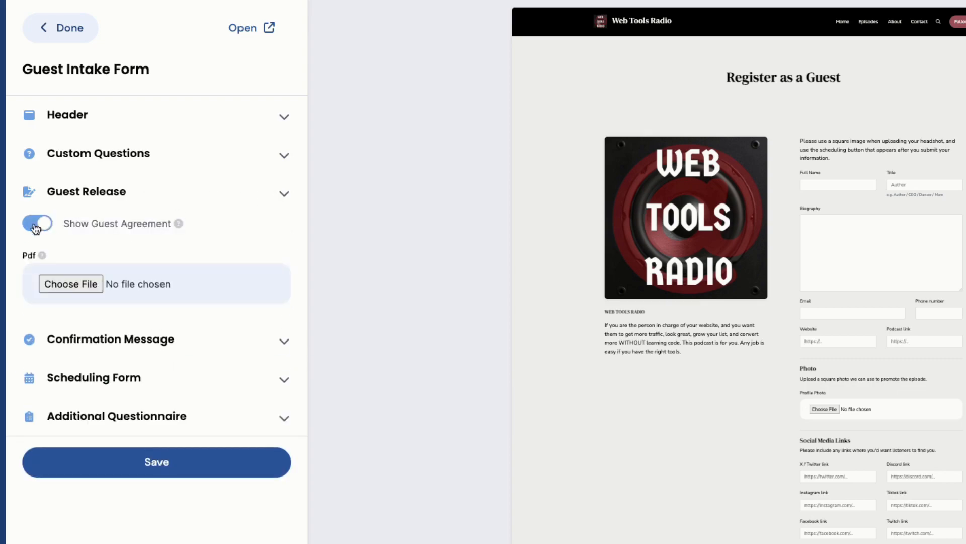
pyautogui.click(276, 198)
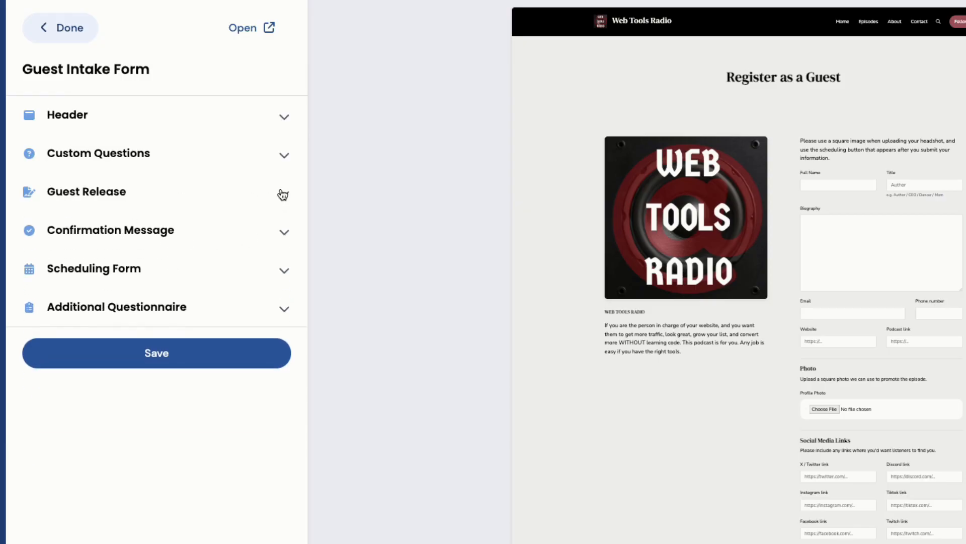
pyautogui.click(282, 195)
pyautogui.click(283, 194)
# Set the confirmation message to "Thanks so much, please schedule the interview using the link below.".
pyautogui.click(282, 234)
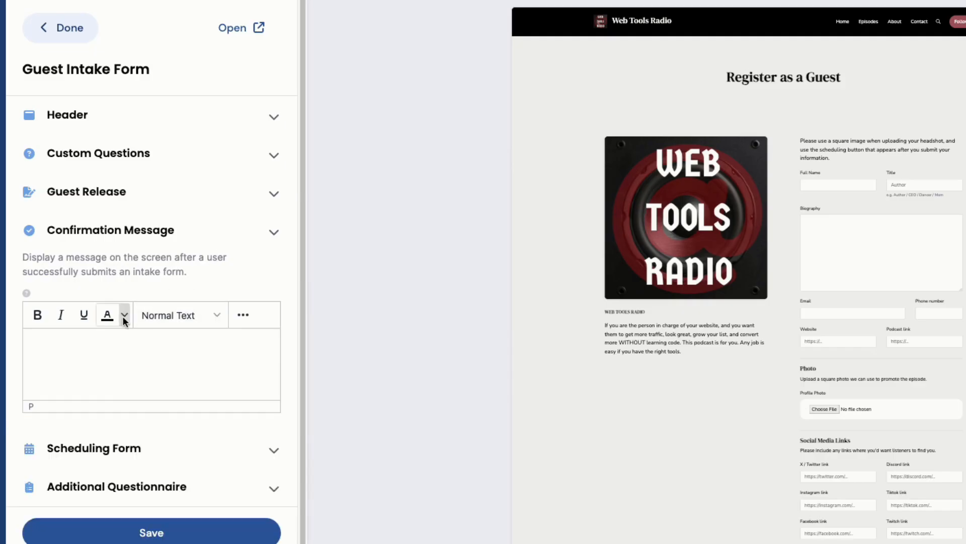
pyautogui.click(89, 346)
pyautogui.write('Thanks so mu')
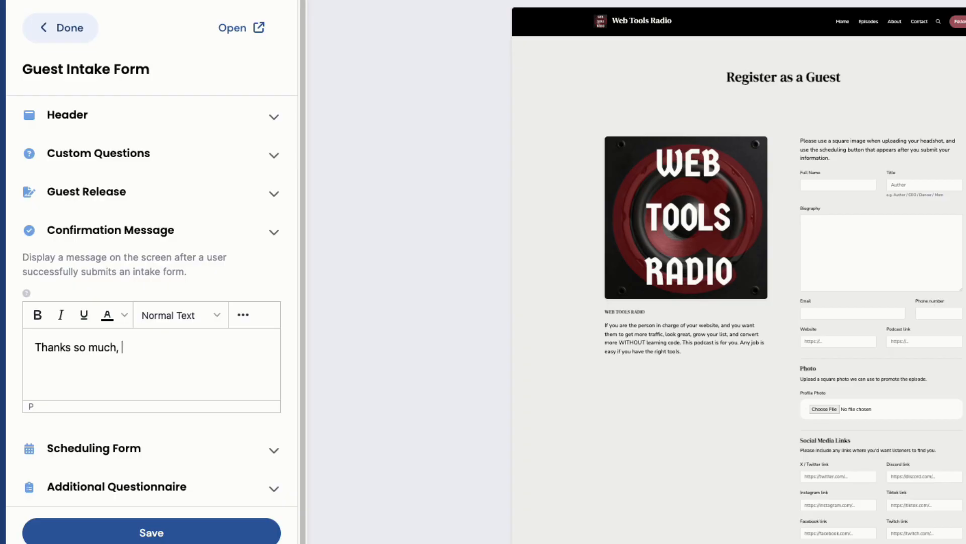
pyautogui.write('ch, please schedule t')
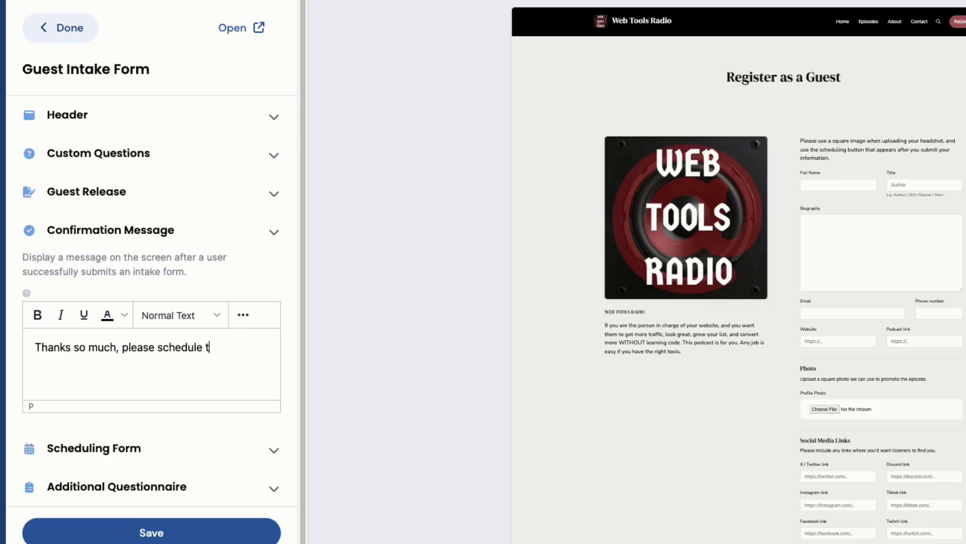
pyautogui.write('he interview')
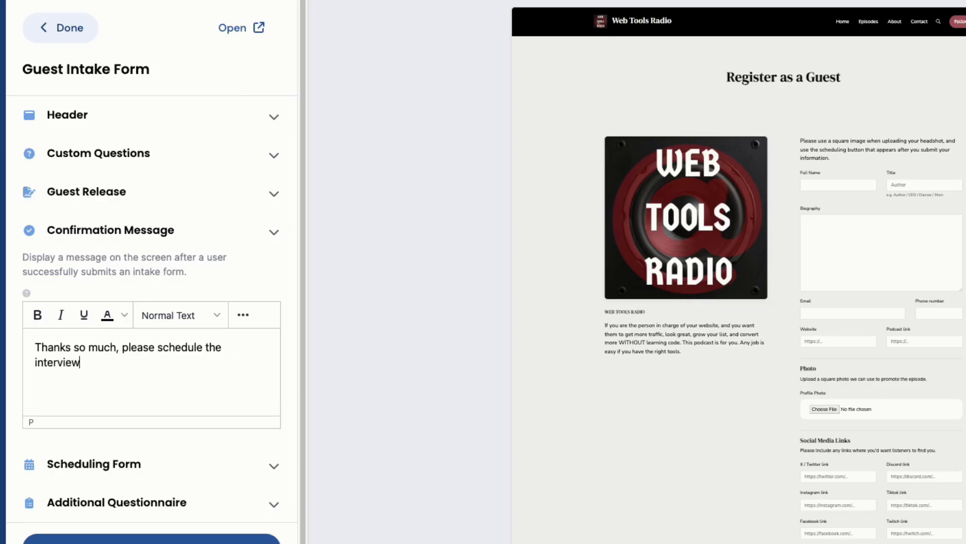
pyautogui.write(' using the link below')
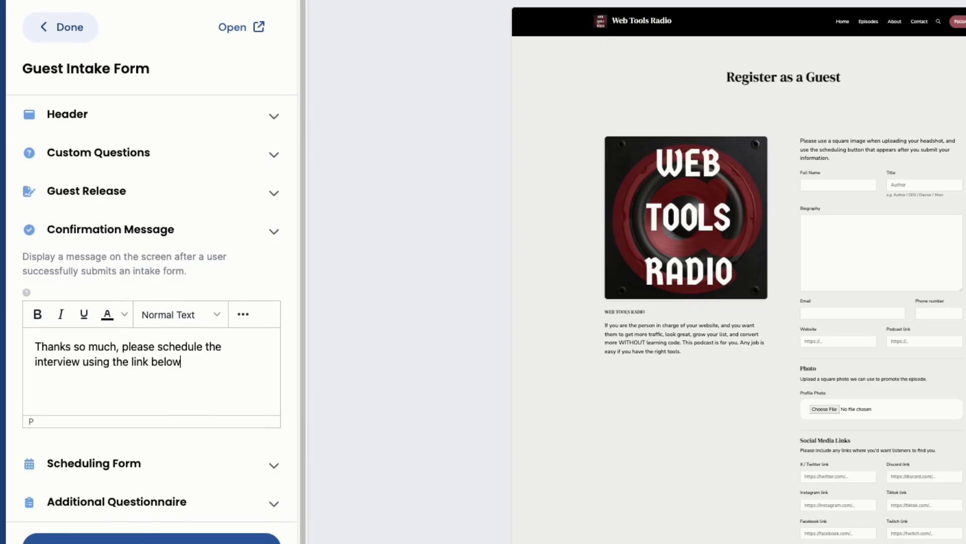
# Copy the one-hour interview booking link from TidyCal and enter it as the Scheduling Link of the Podpage intake form.
pyautogui.scroll(-1, 252, 466)
pyautogui.click(270, 452)
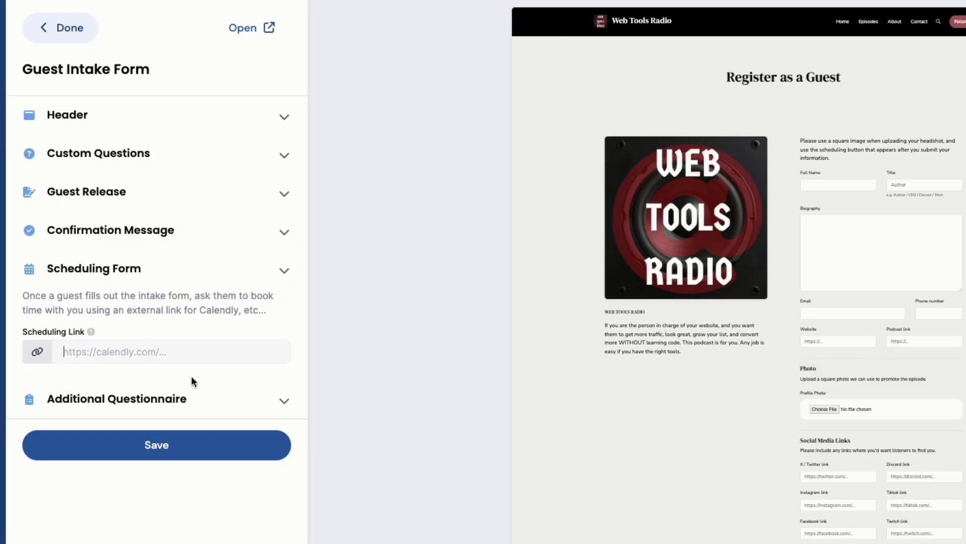
pyautogui.click(88, 356)
pyautogui.click(338, 20)
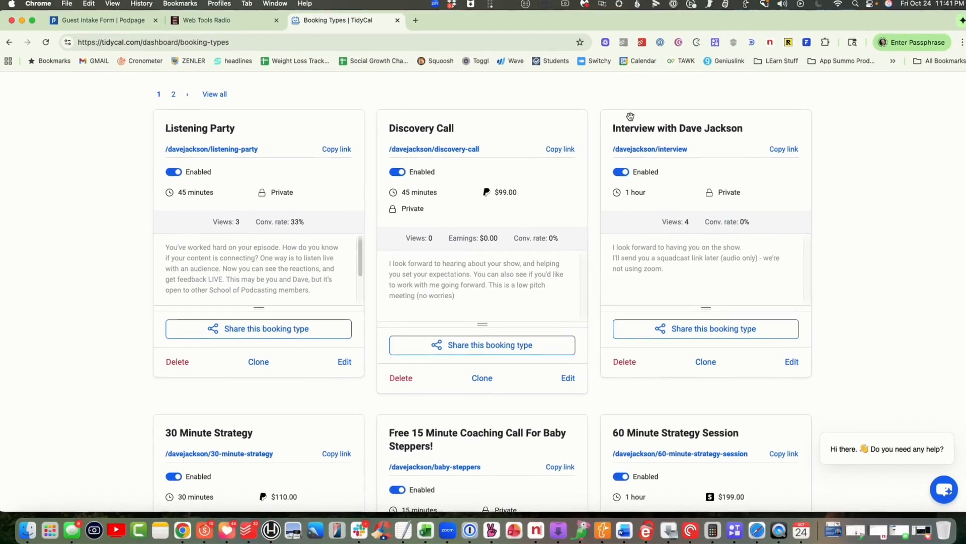
pyautogui.click(781, 153)
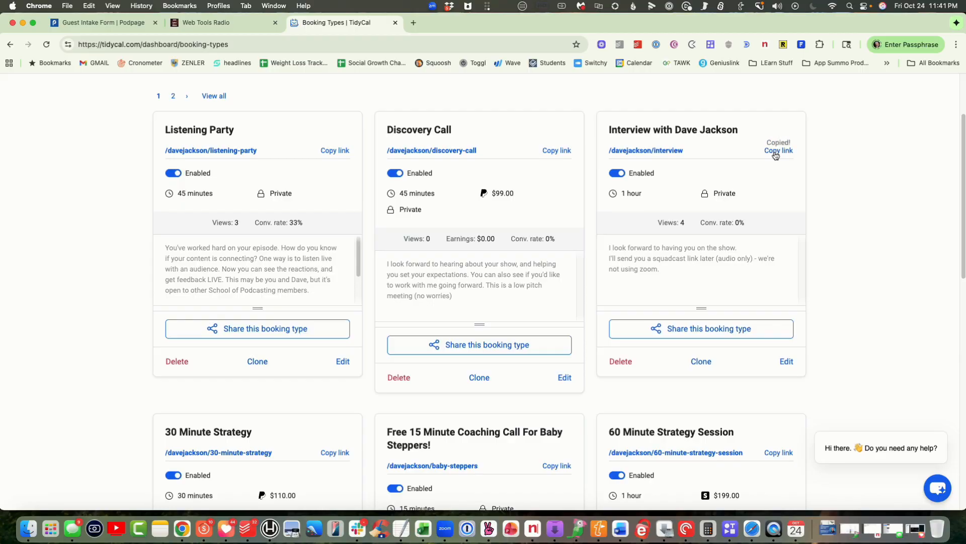
pyautogui.click(228, 26)
pyautogui.click(99, 30)
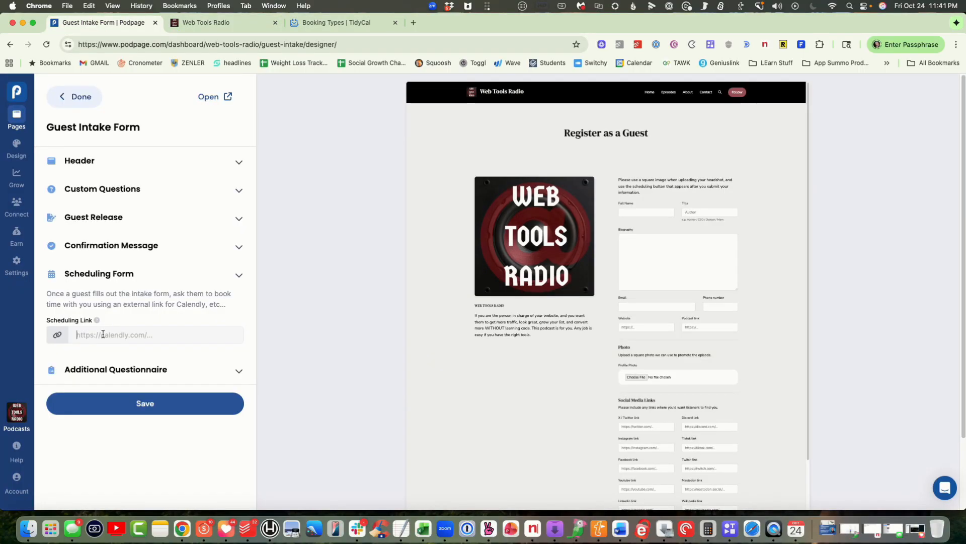
pyautogui.write('https://tidycal.com/davejackson/interview')
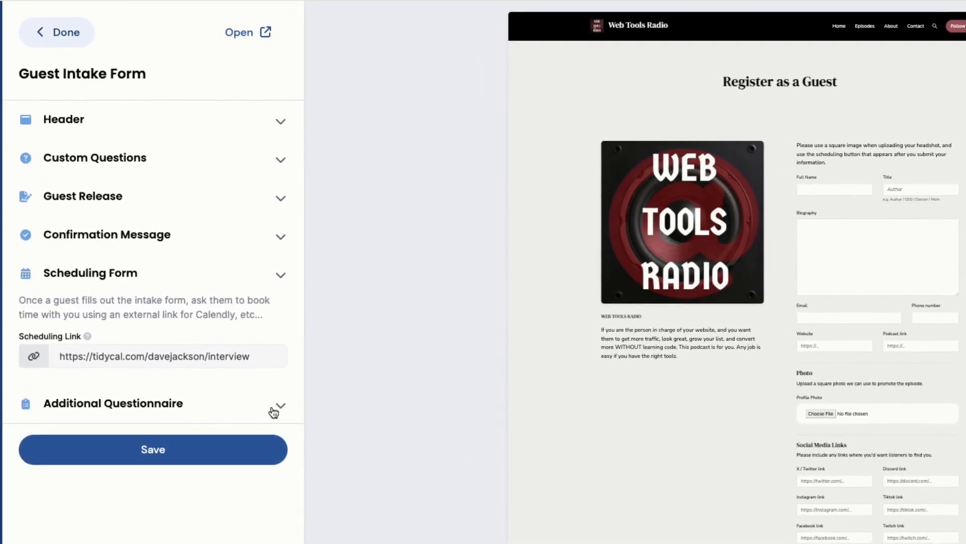
# Check the Additional Questionnaire and Confirmation Message sections, then save the guest intake form.
pyautogui.click(274, 411)
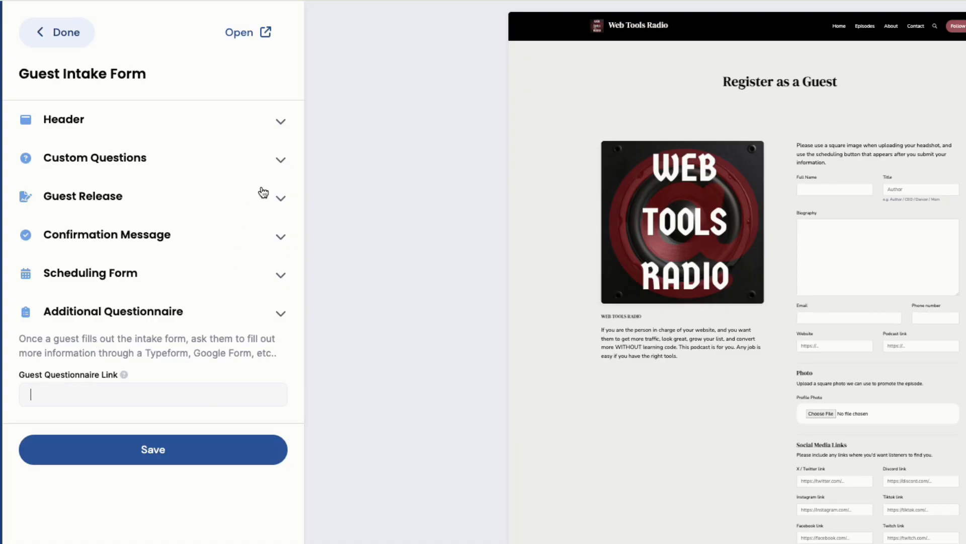
pyautogui.click(279, 236)
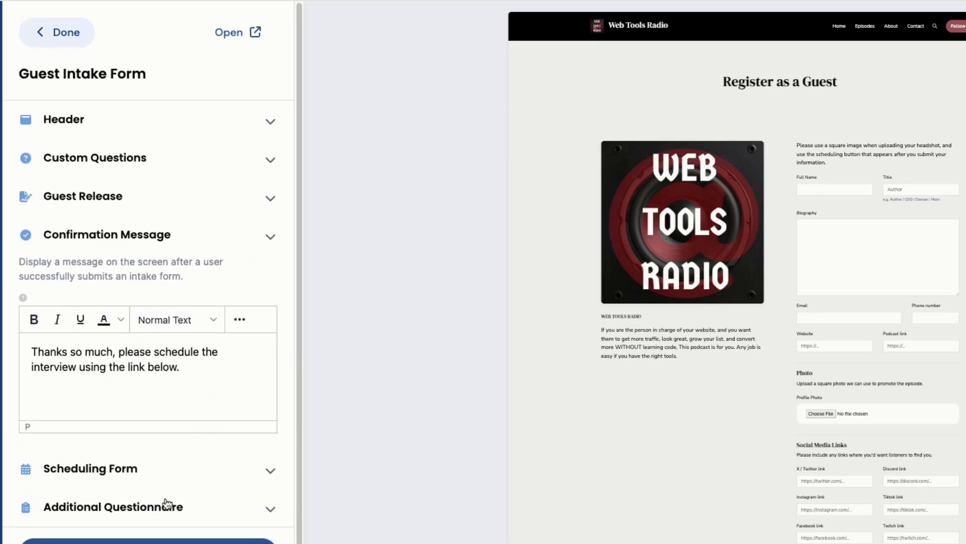
pyautogui.click(149, 542)
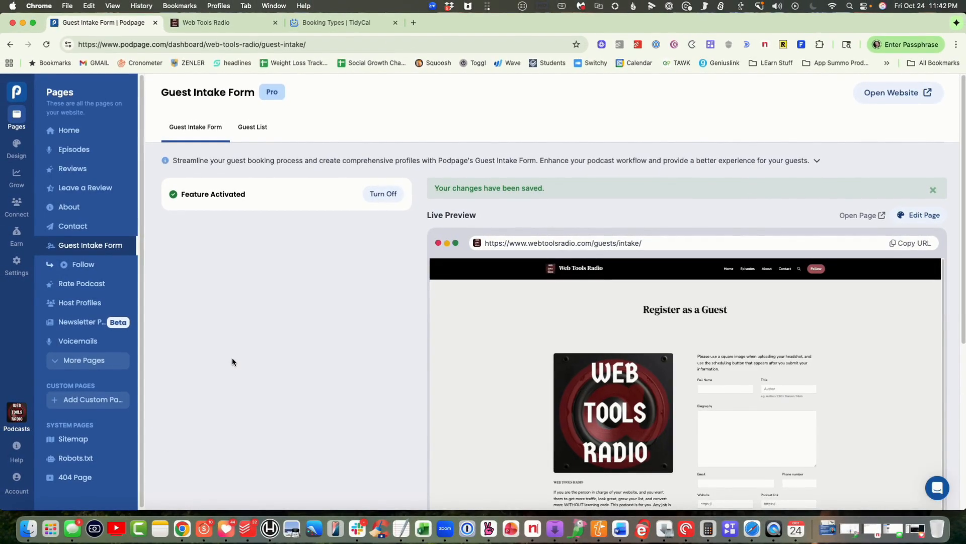
# Enable the Register as a Guest link in the navigation bar, place it between Contact and Follow, and save.
pyautogui.click(17, 146)
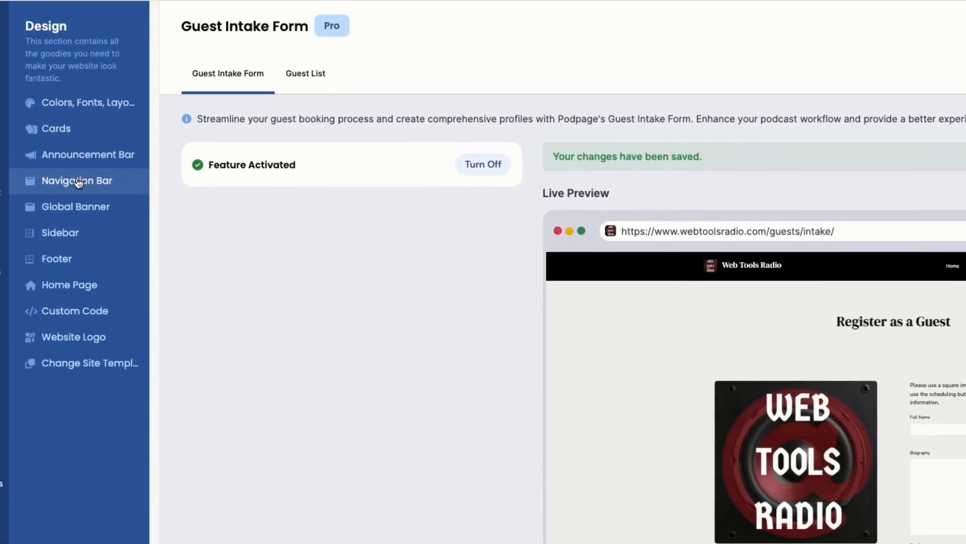
pyautogui.click(78, 182)
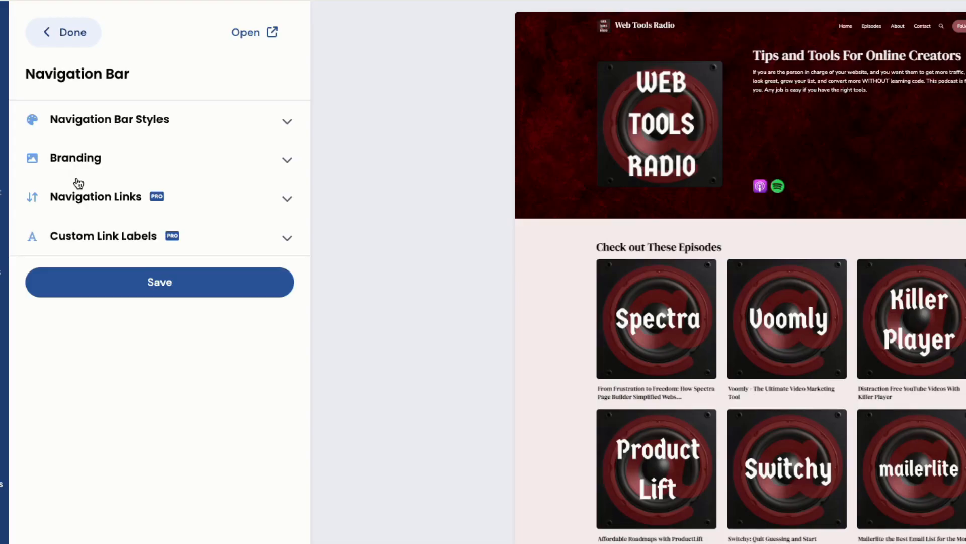
pyautogui.click(278, 199)
pyautogui.scroll(-2, 125, 258)
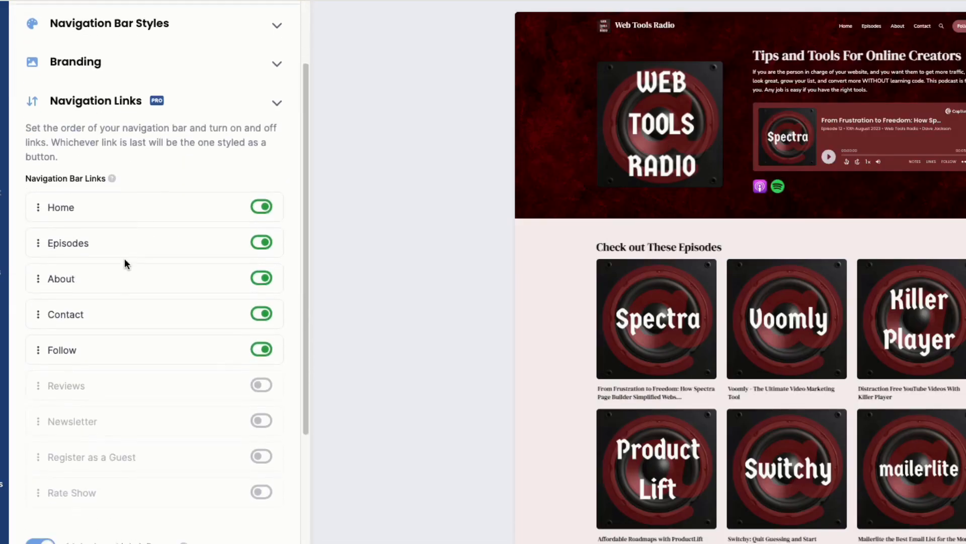
pyautogui.scroll(-1, 124, 258)
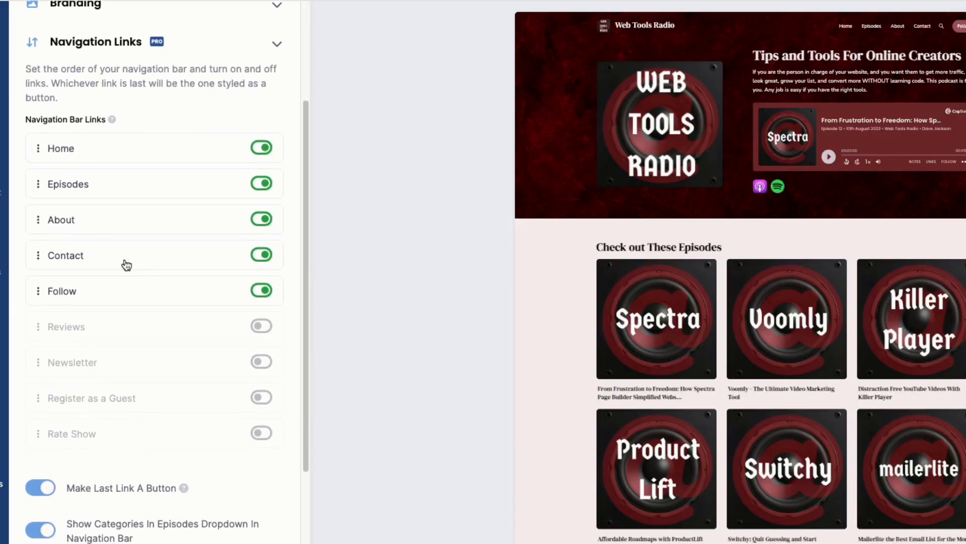
pyautogui.click(259, 398)
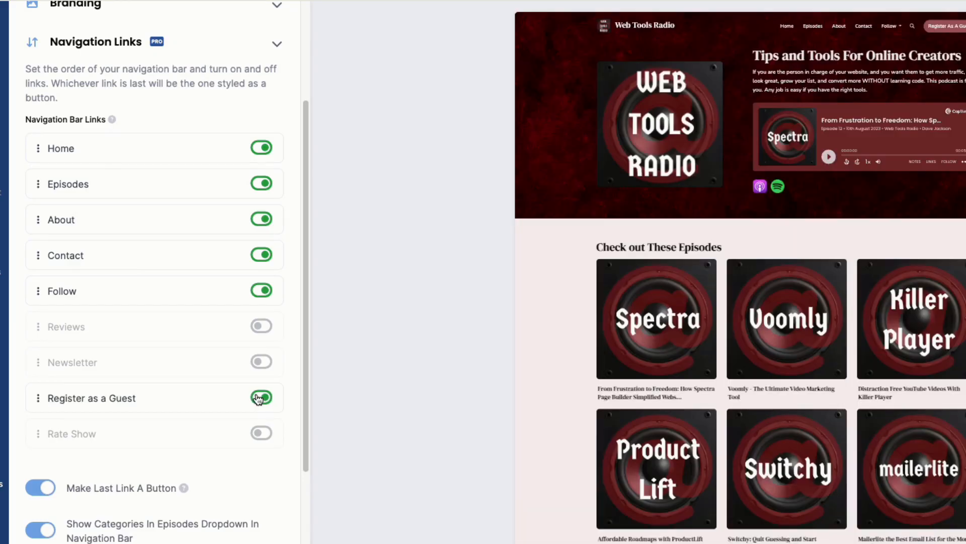
pyautogui.moveTo(99, 397); pyautogui.dragTo(101, 273)
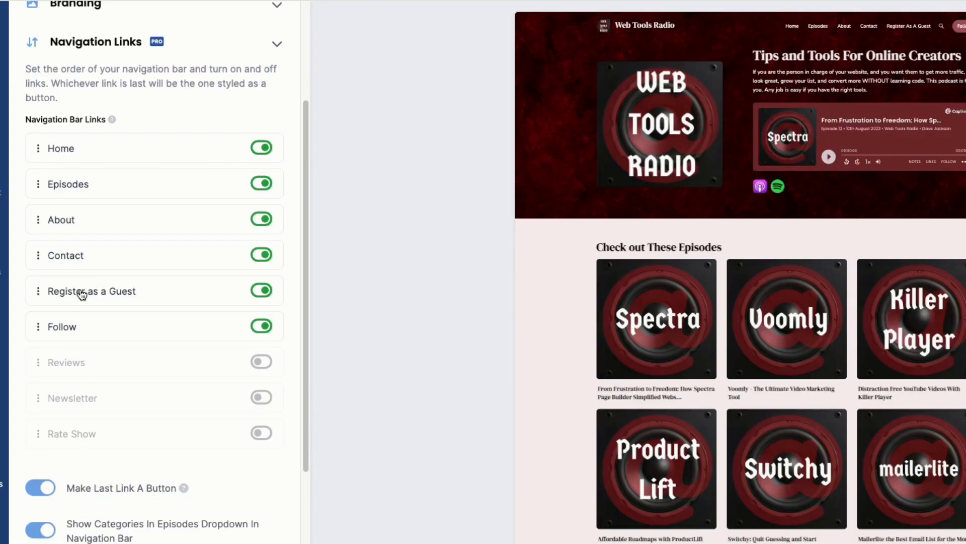
pyautogui.scroll(-4, 82, 294)
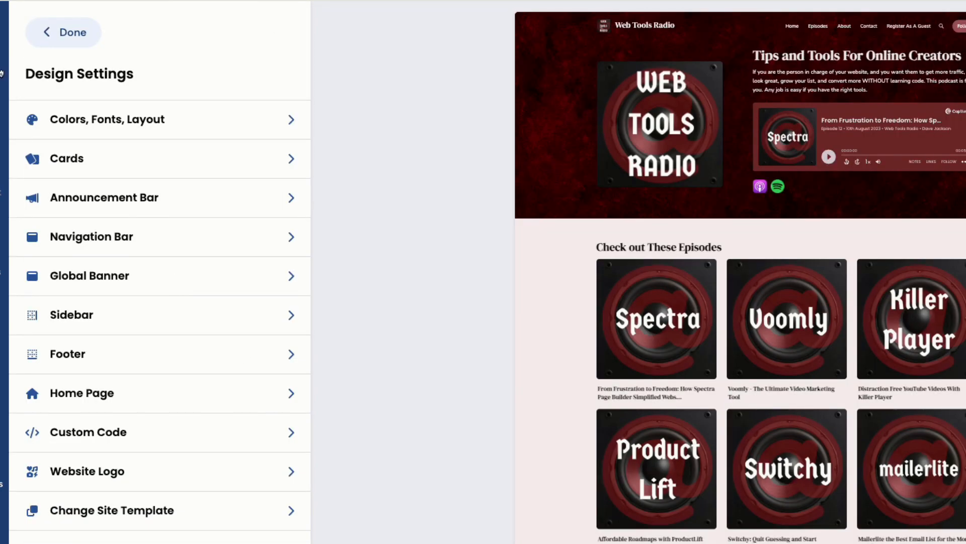
# Return to the Guest Intake Form page settings and copy the form's public URL.
pyautogui.click(1, 74)
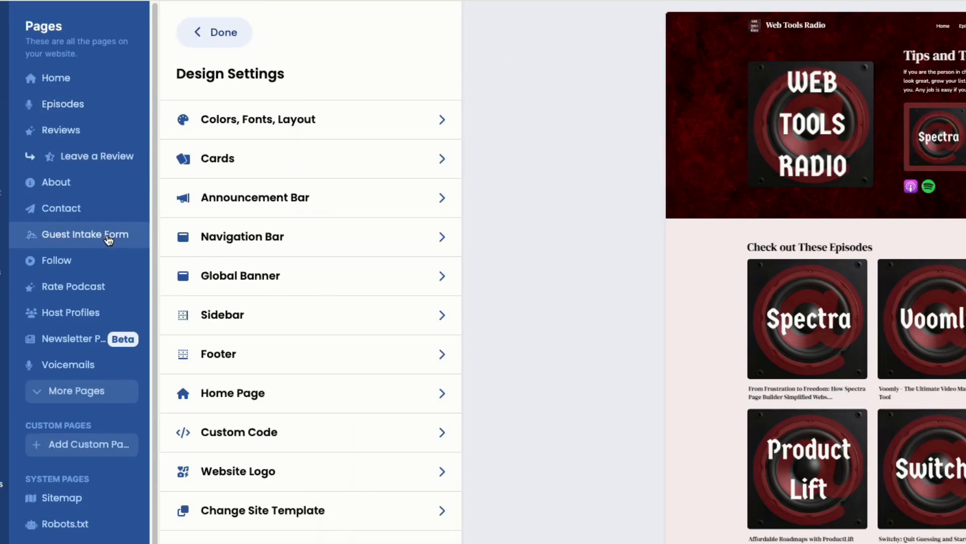
pyautogui.click(106, 237)
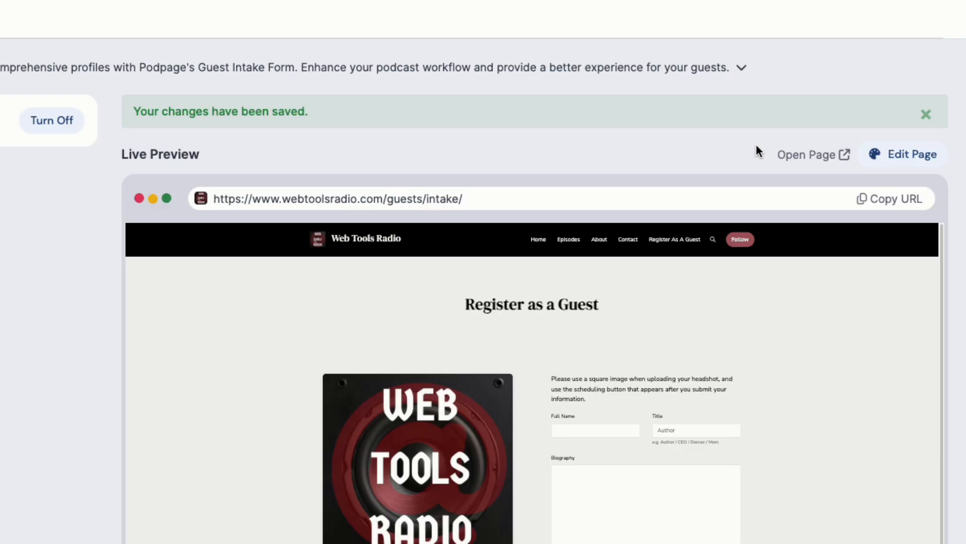
pyautogui.click(900, 202)
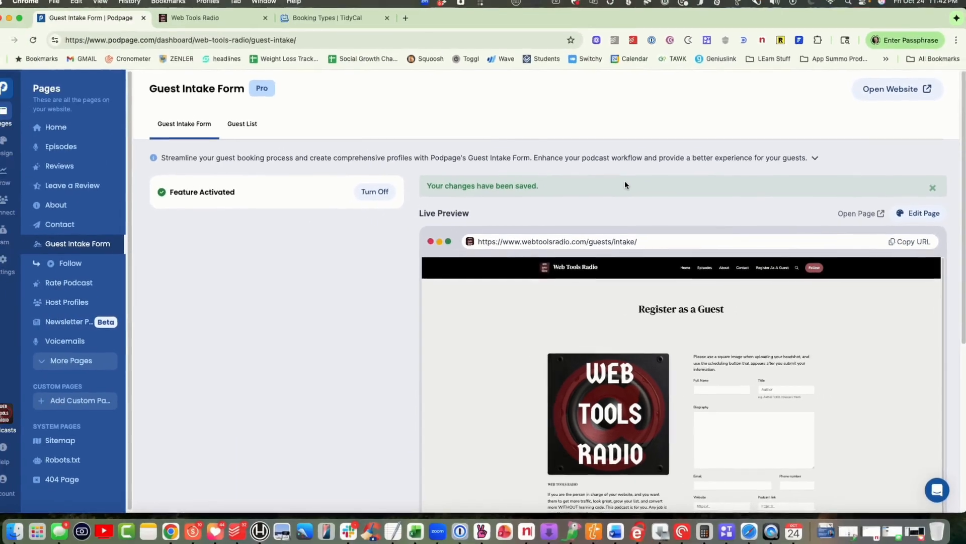
# Open the live Register as a Guest page, enter the guest's full name, and fill in the biography with the #bio snippet.
pyautogui.click(843, 217)
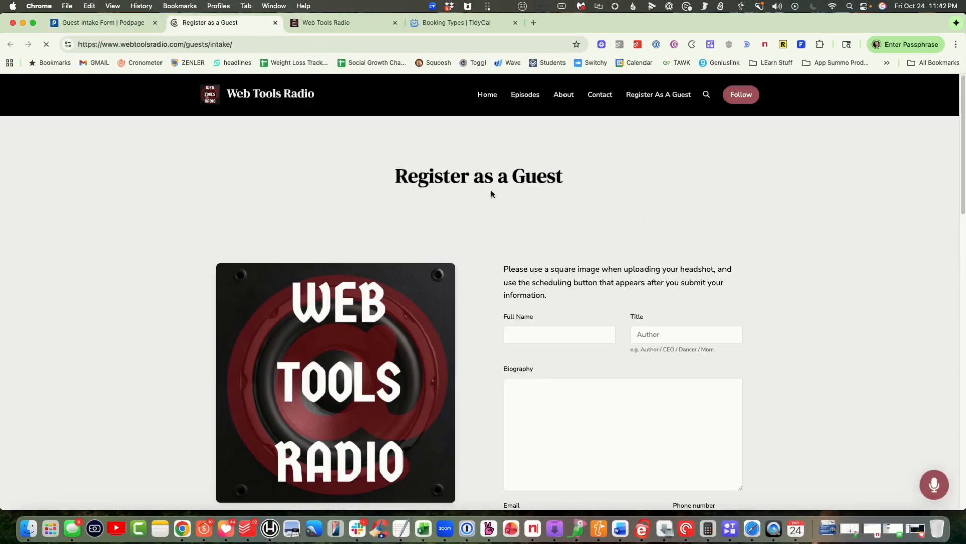
pyautogui.scroll(-2, 493, 192)
pyautogui.click(517, 243)
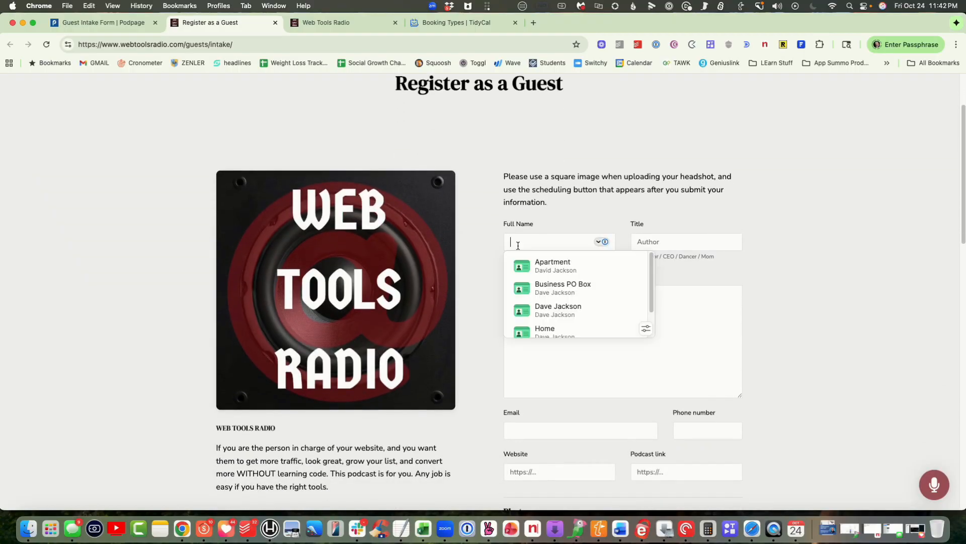
pyautogui.write('Dave Jackson')
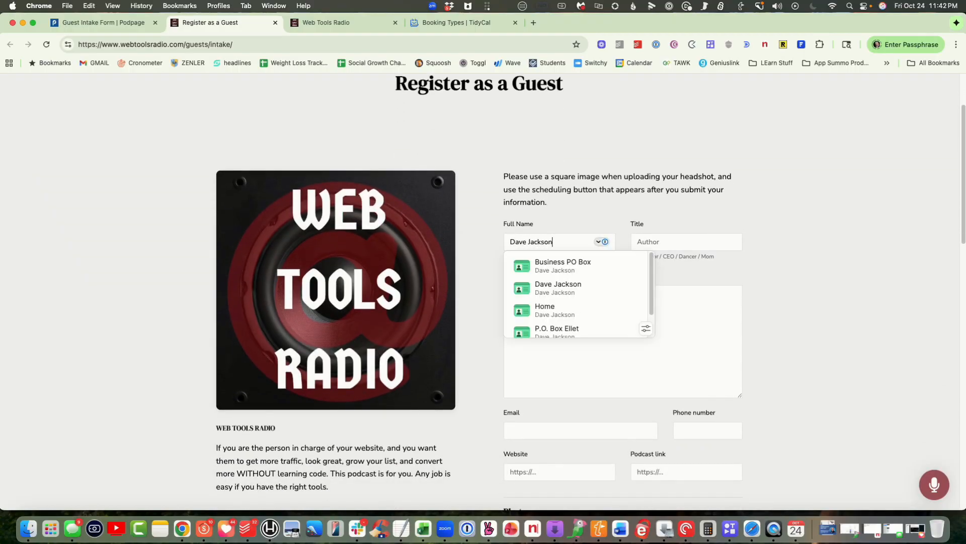
pyautogui.press('Tab')
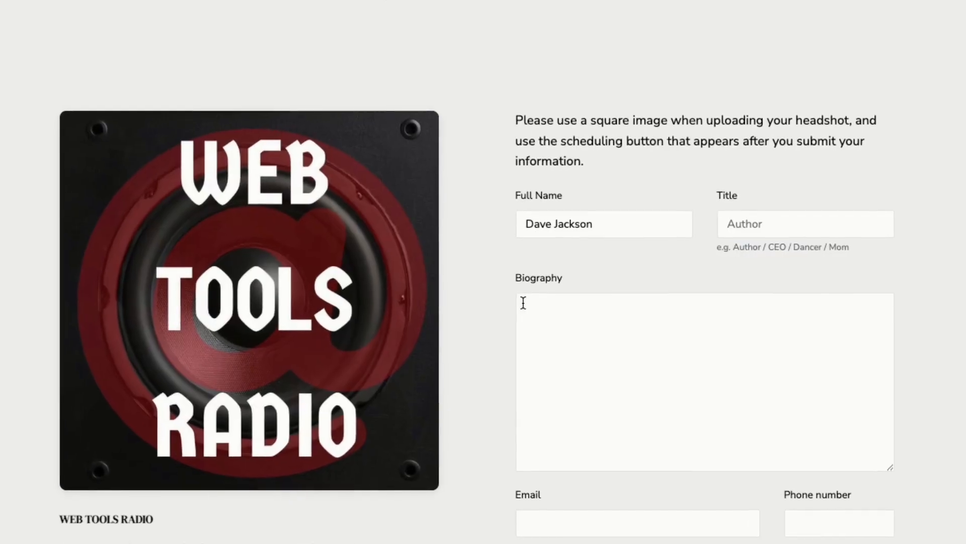
pyautogui.click(524, 302)
pyautogui.write('#b')
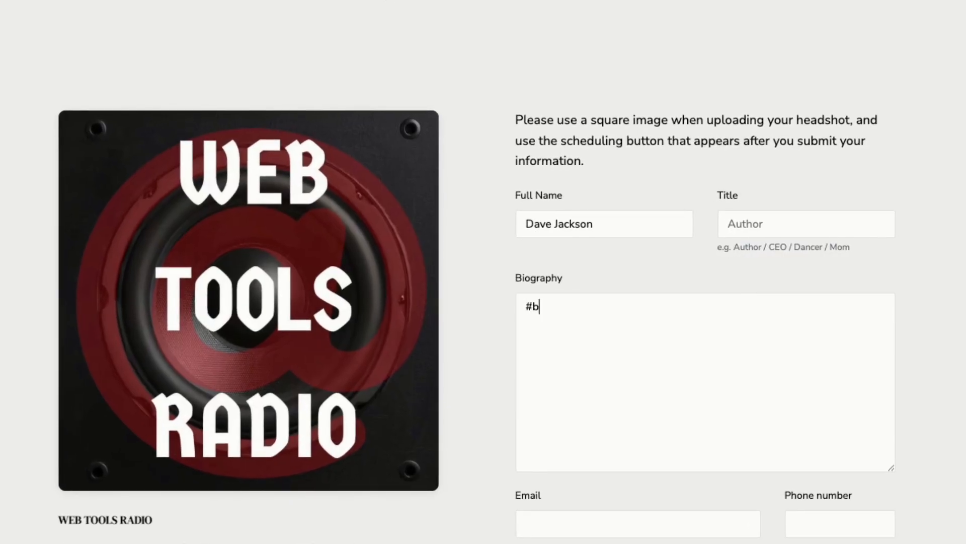
pyautogui.write('io')
# Upload headshot1000.jpg as the guest's profile photo on the registration form.
pyautogui.scroll(-4, 522, 307)
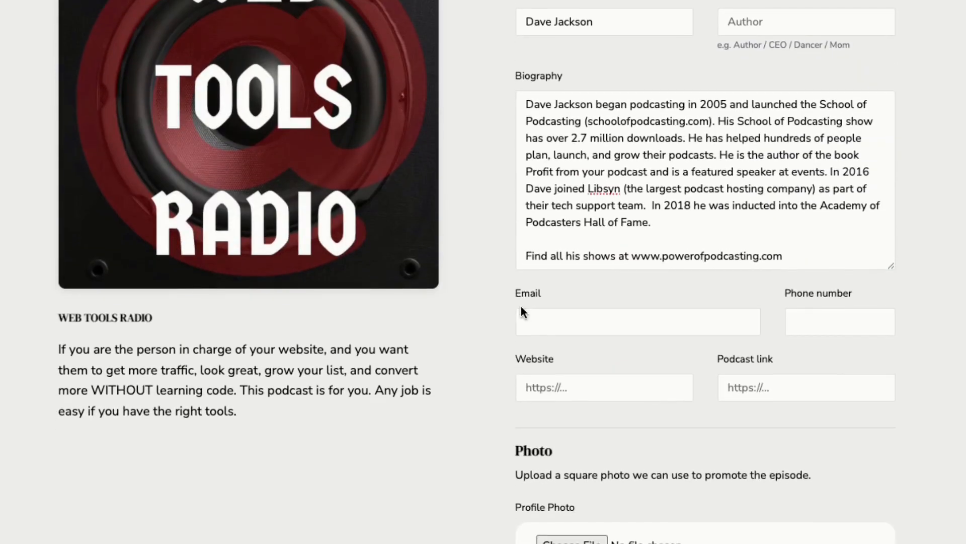
pyautogui.scroll(-5, 522, 308)
pyautogui.click(573, 315)
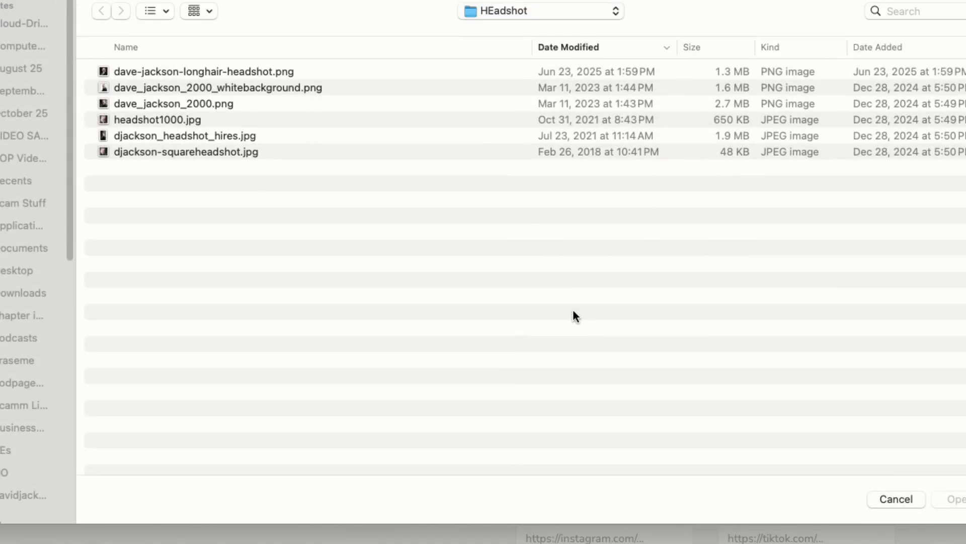
pyautogui.click(165, 121)
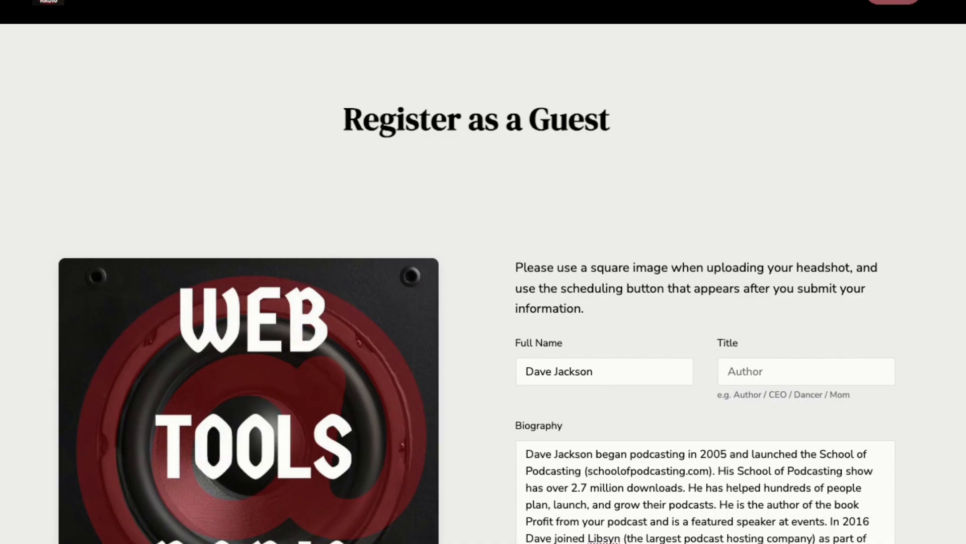
# Review the rest of the form, including the Podcast Guest Agreement and Release, and submit the guest registration.
pyautogui.scroll(-4, 526, 304)
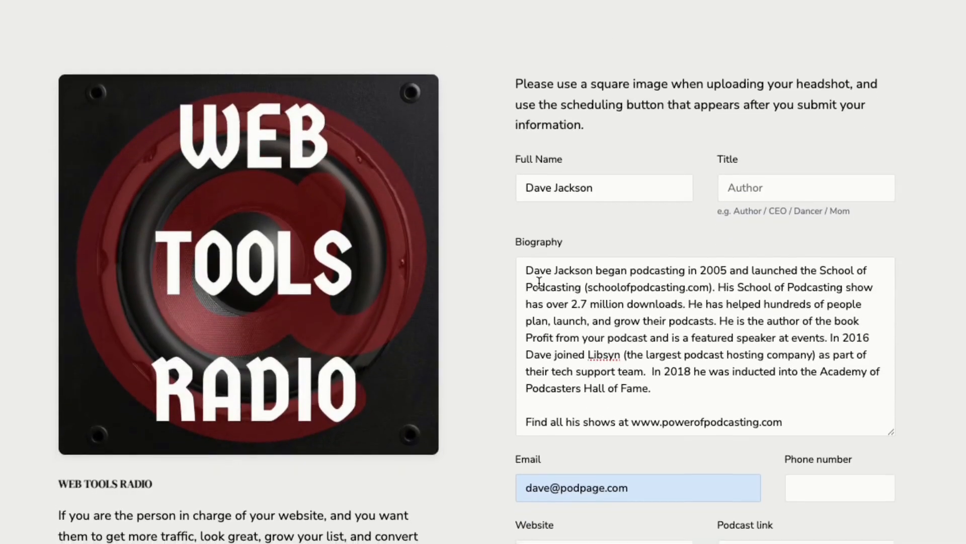
pyautogui.scroll(-8, 540, 282)
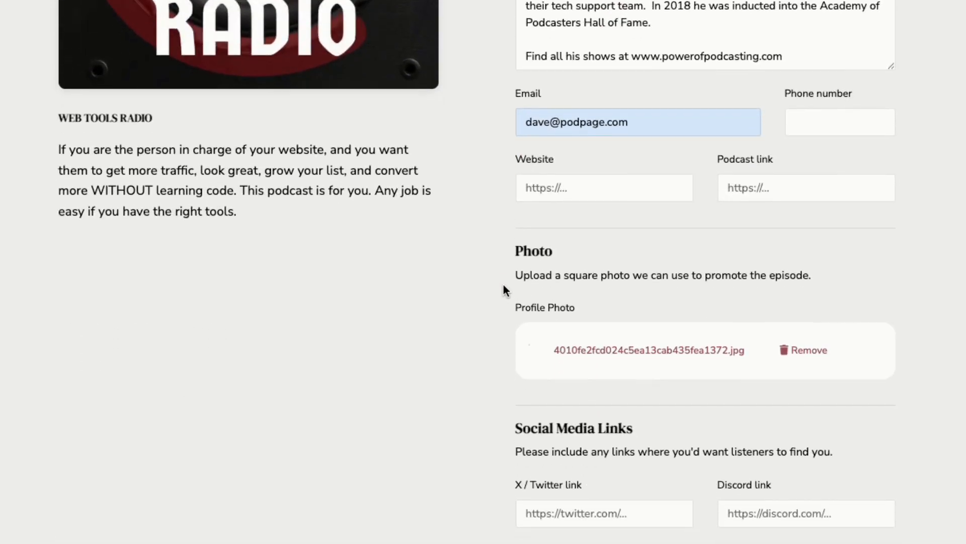
pyautogui.scroll(-2, 505, 291)
pyautogui.scroll(-15, 378, 402)
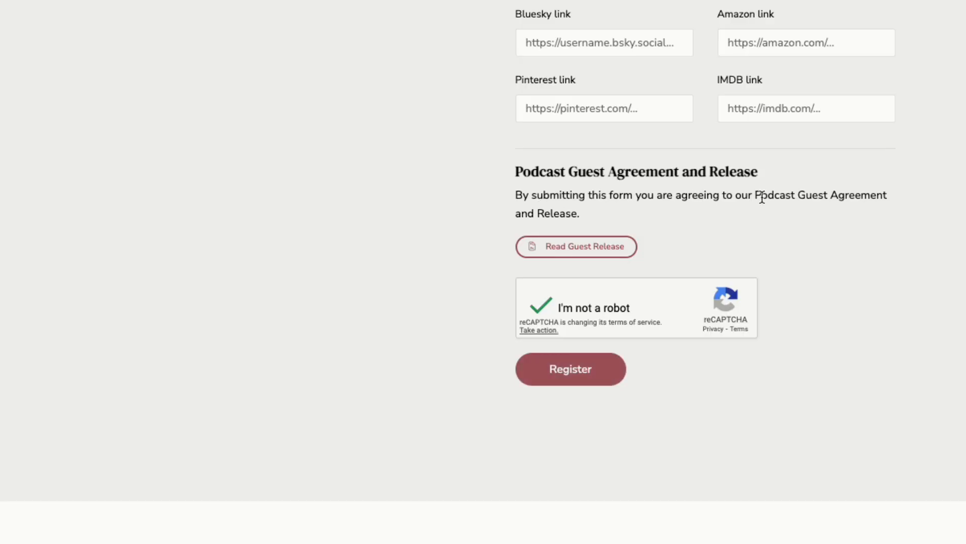
pyautogui.click(559, 248)
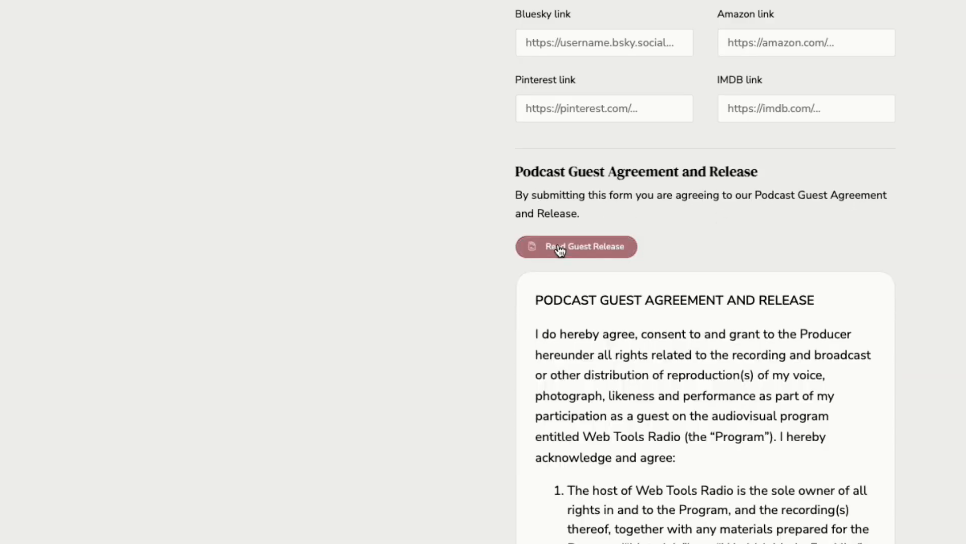
pyautogui.click(560, 249)
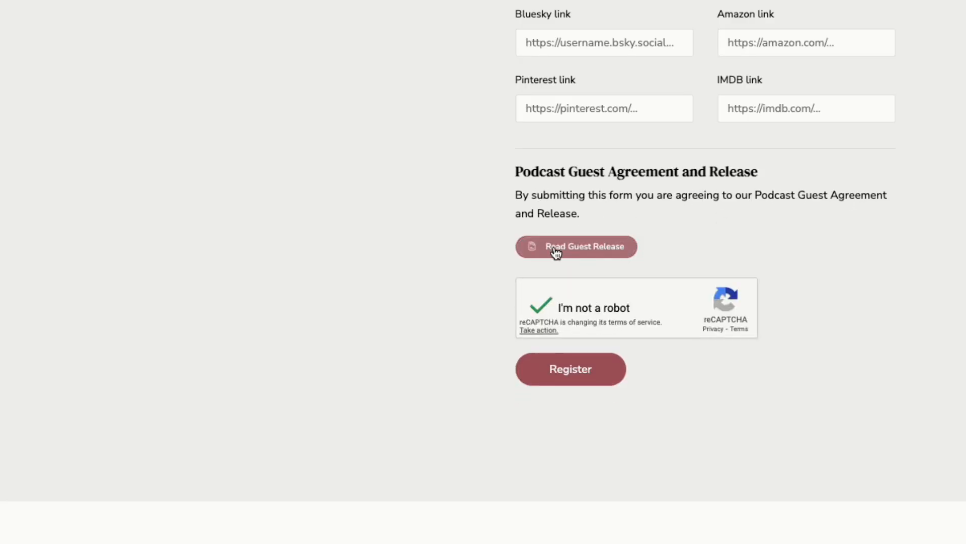
pyautogui.click(562, 370)
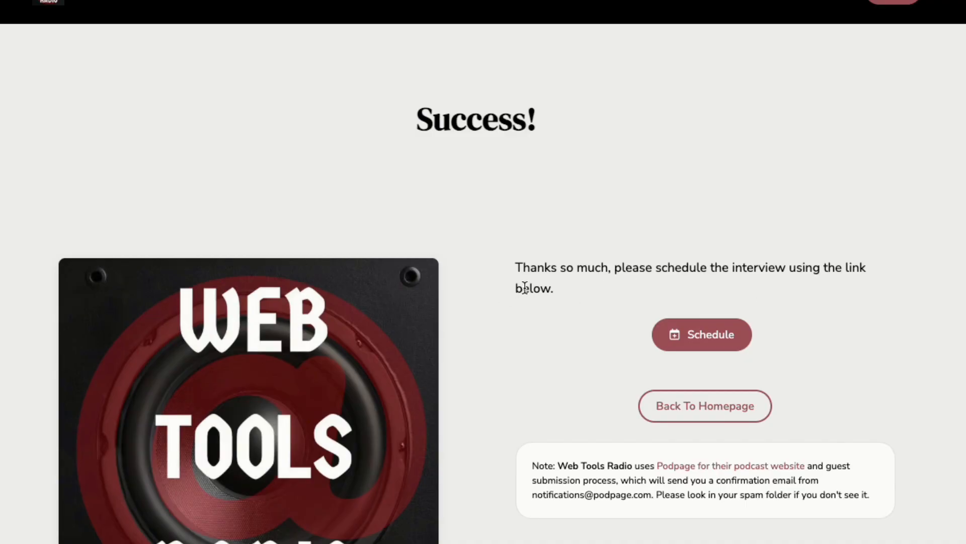
# Test the Schedule link on the success page, close the booking calendar, and leave the confirmation page.
pyautogui.rightClick(688, 333)
pyautogui.click(614, 328)
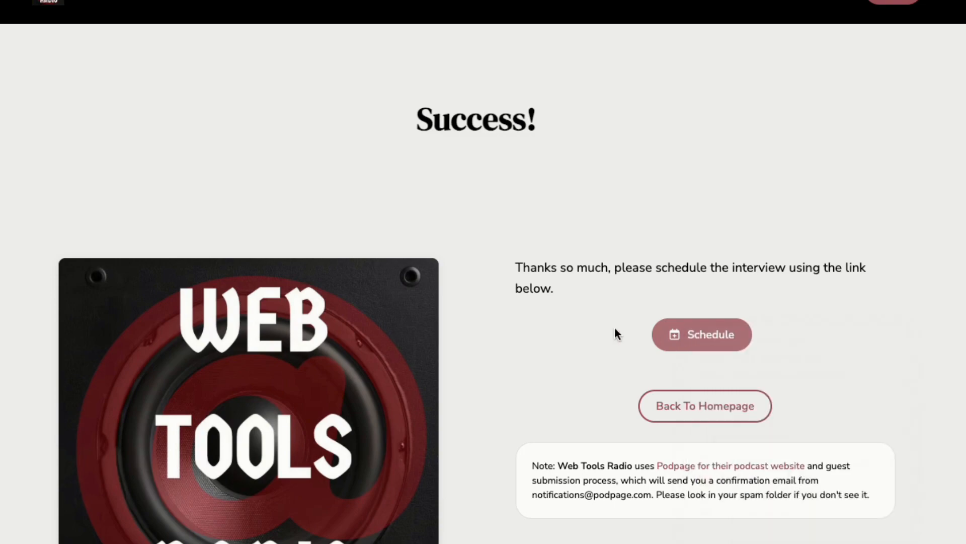
pyautogui.click(699, 350)
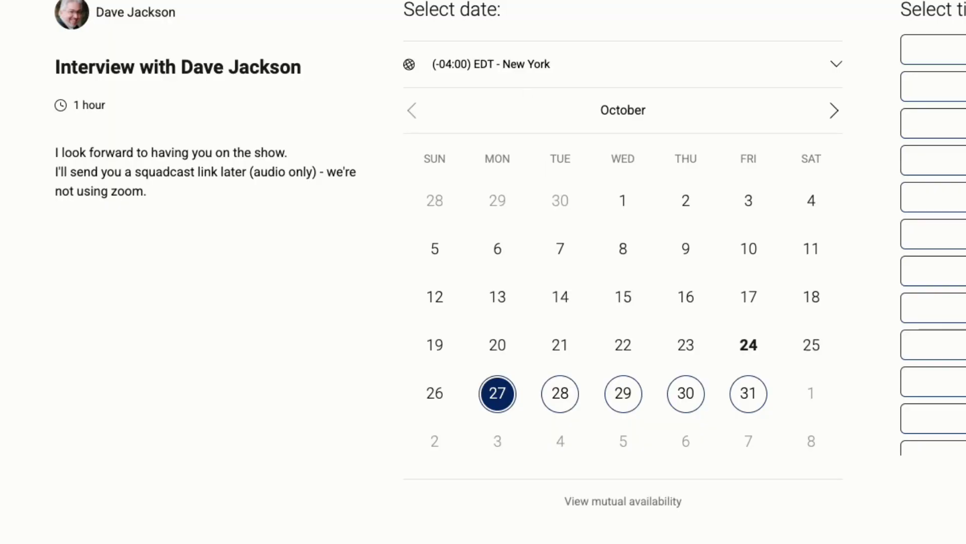
pyautogui.press('super+w')
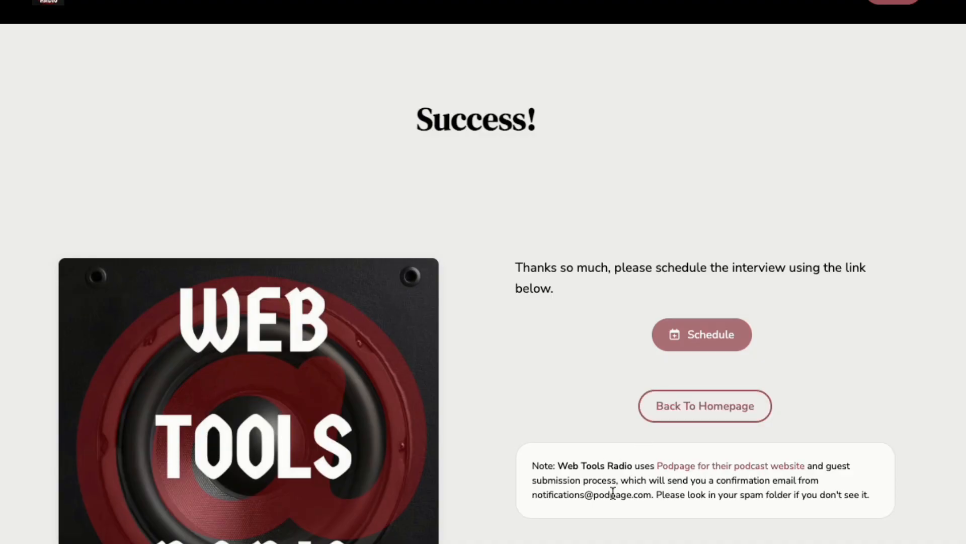
pyautogui.click(703, 412)
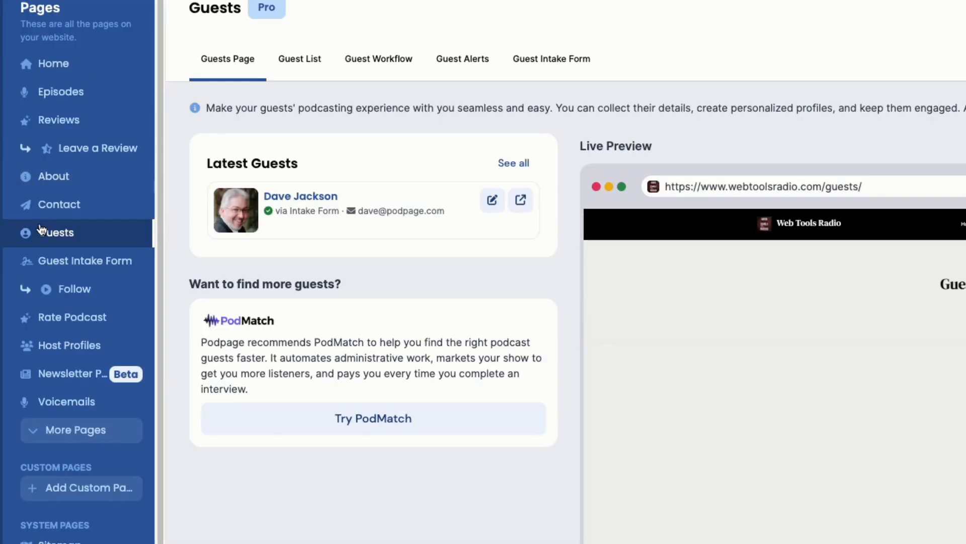
# Open the guest list and check the options for attaching the registered guest to a future or past episode.
pyautogui.click(304, 57)
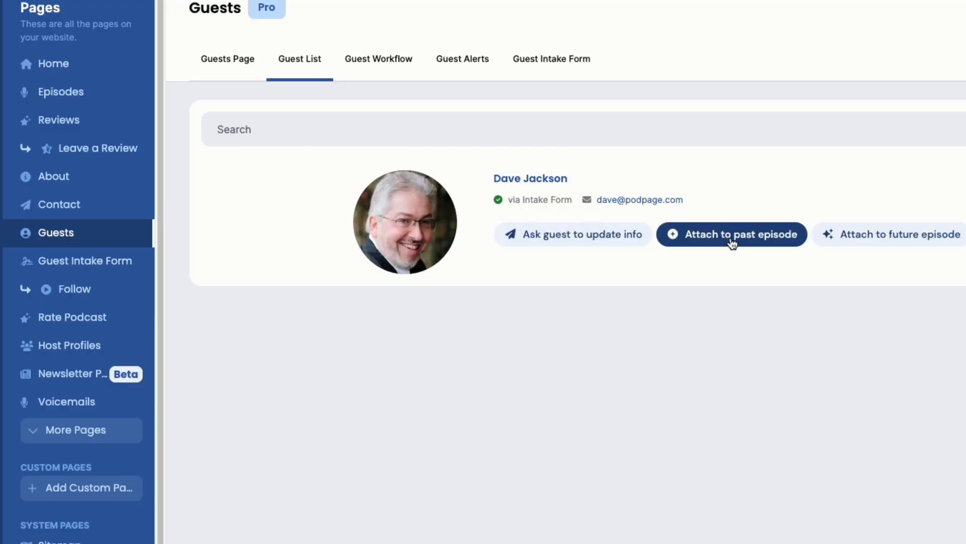
pyautogui.click(859, 235)
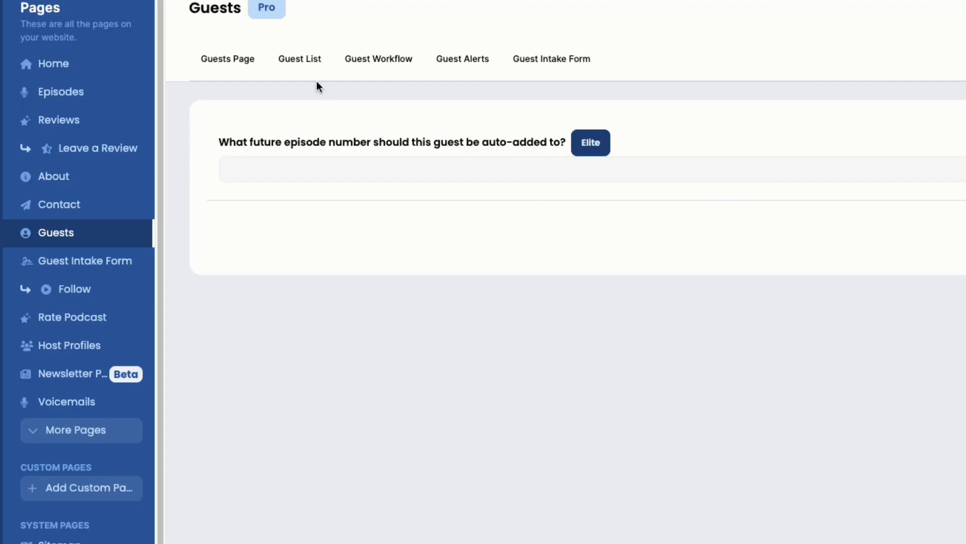
pyautogui.click(303, 61)
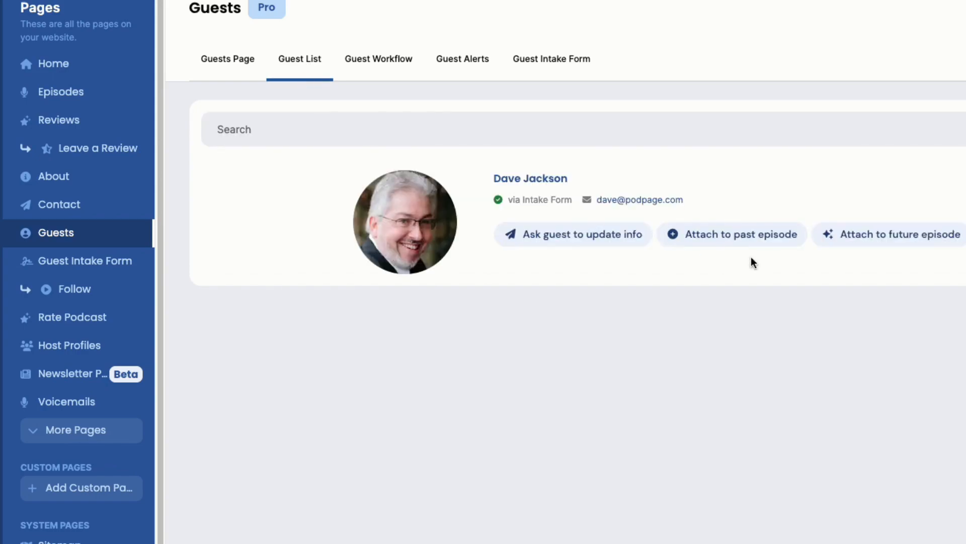
pyautogui.click(738, 236)
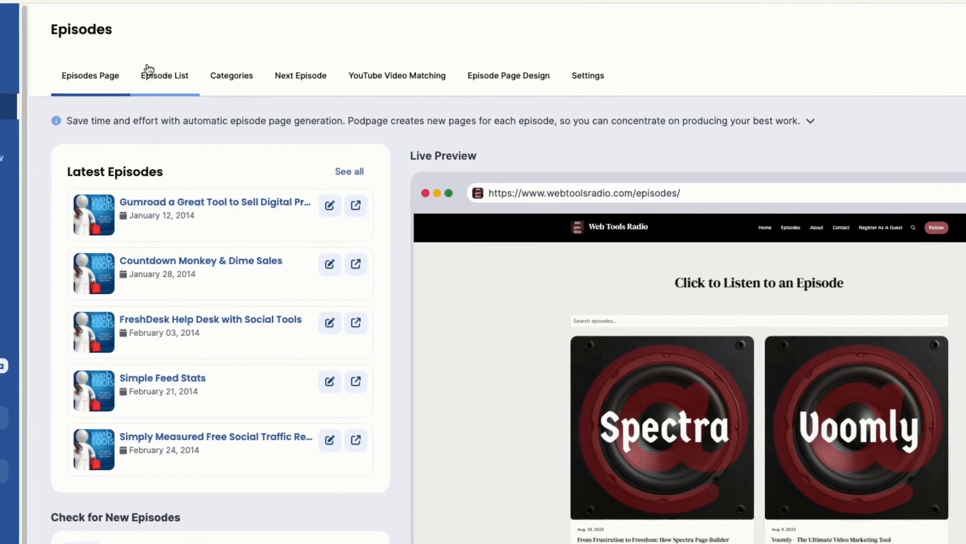
# Open Episode 12 about Spectra Page Builder for editing and add the registered guest to its Guests field.
pyautogui.click(312, 63)
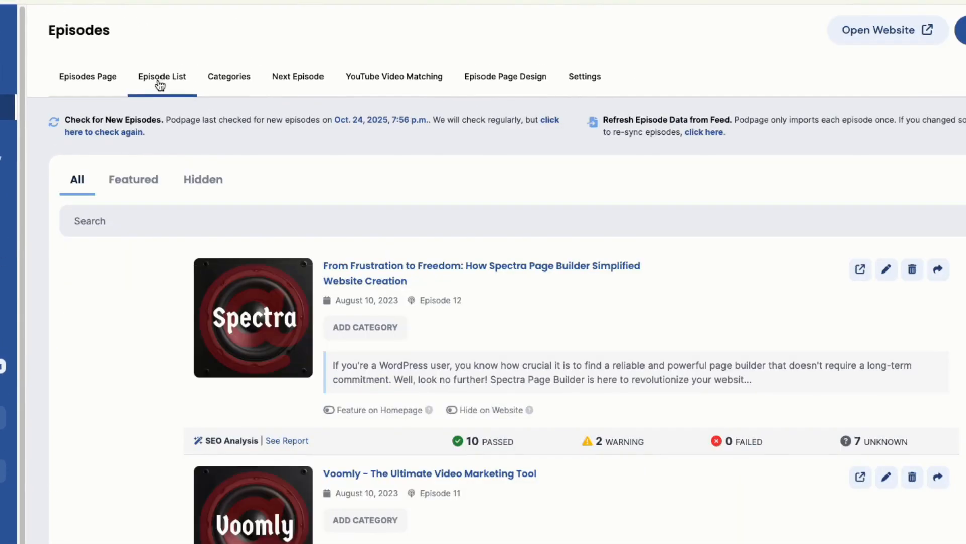
pyautogui.click(887, 272)
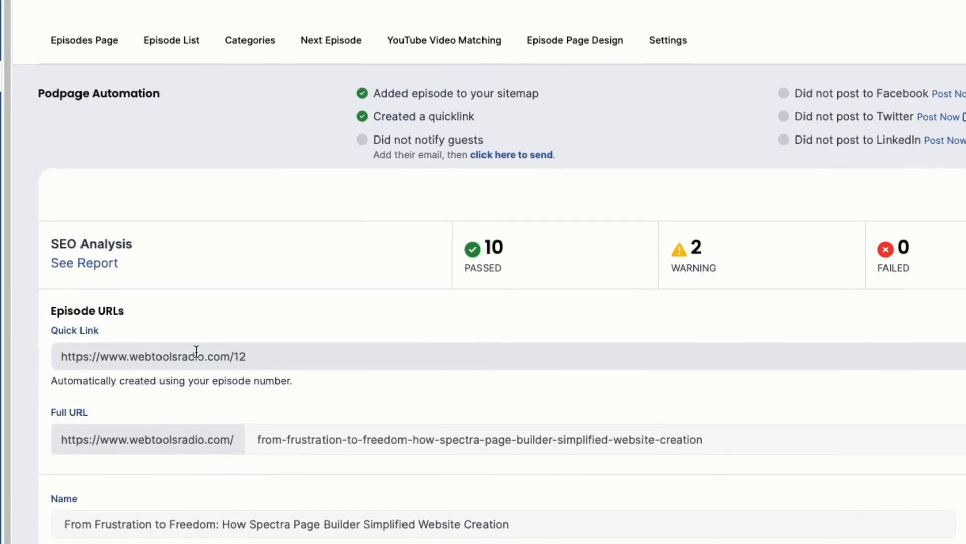
pyautogui.scroll(-5, 194, 350)
pyautogui.scroll(-15, 195, 352)
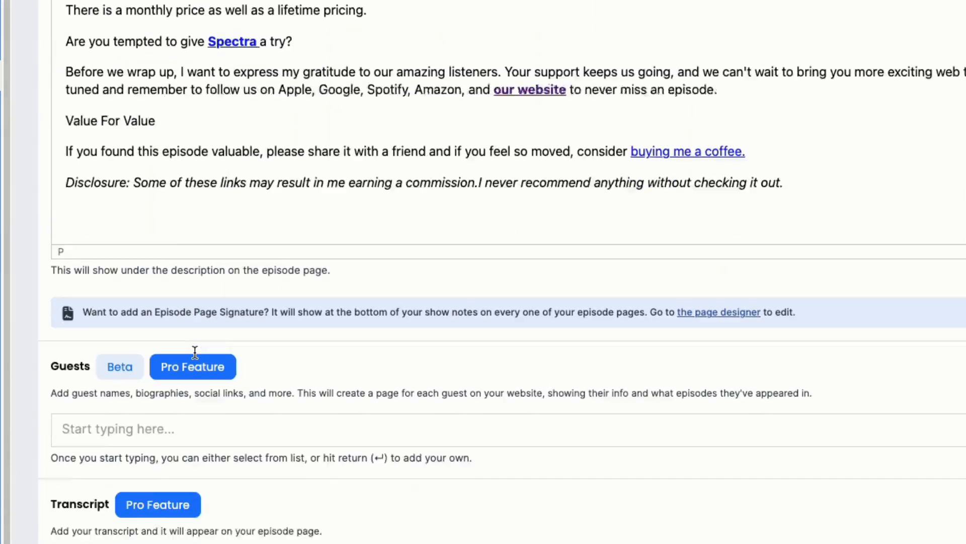
pyautogui.scroll(2, 195, 350)
pyautogui.click(148, 295)
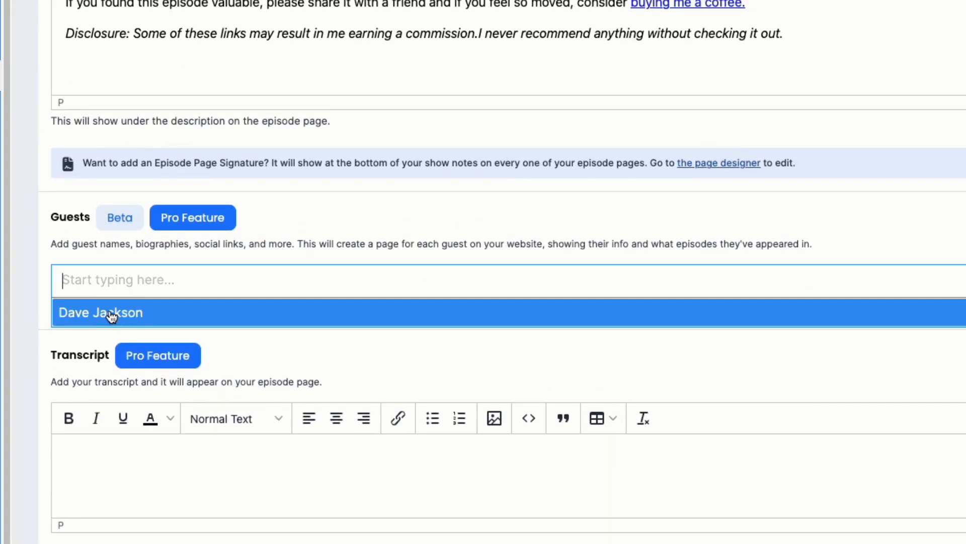
pyautogui.click(112, 316)
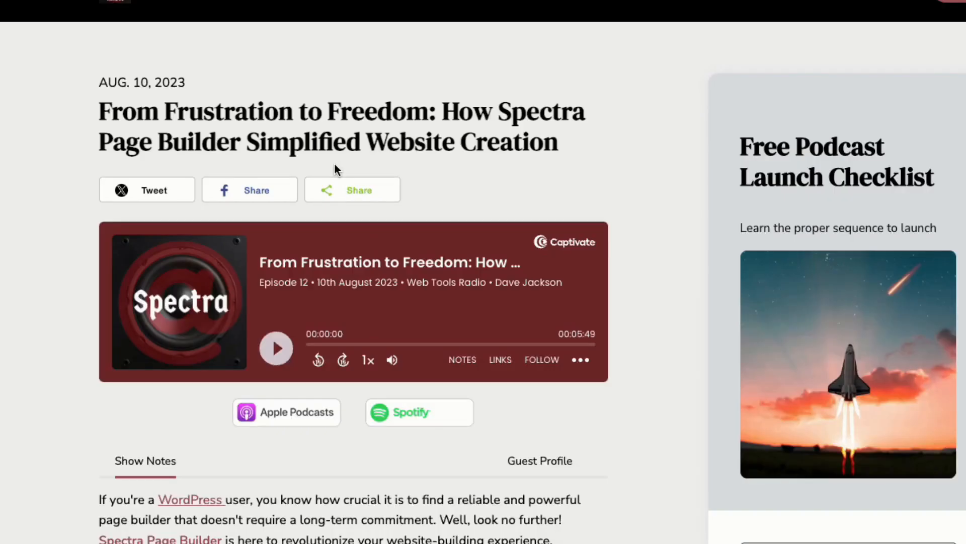
# Examine the Spectra episode's public page down through its show notes.
pyautogui.scroll(-10, 334, 162)
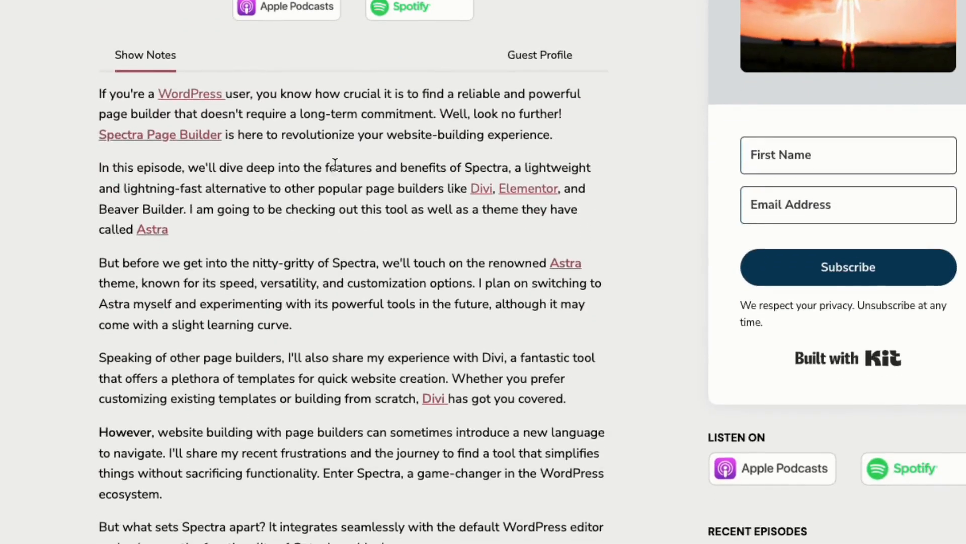
pyautogui.scroll(-4, 335, 164)
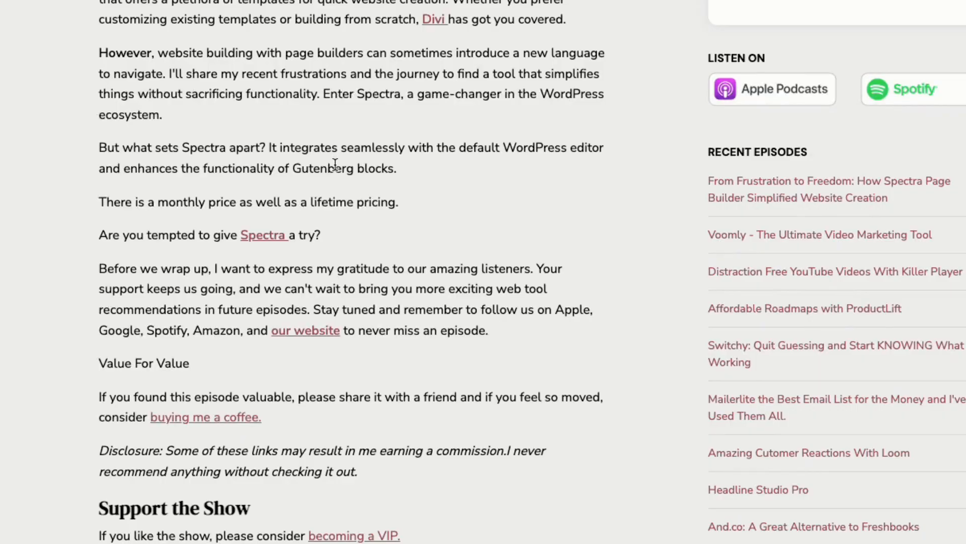
pyautogui.scroll(-4, 335, 180)
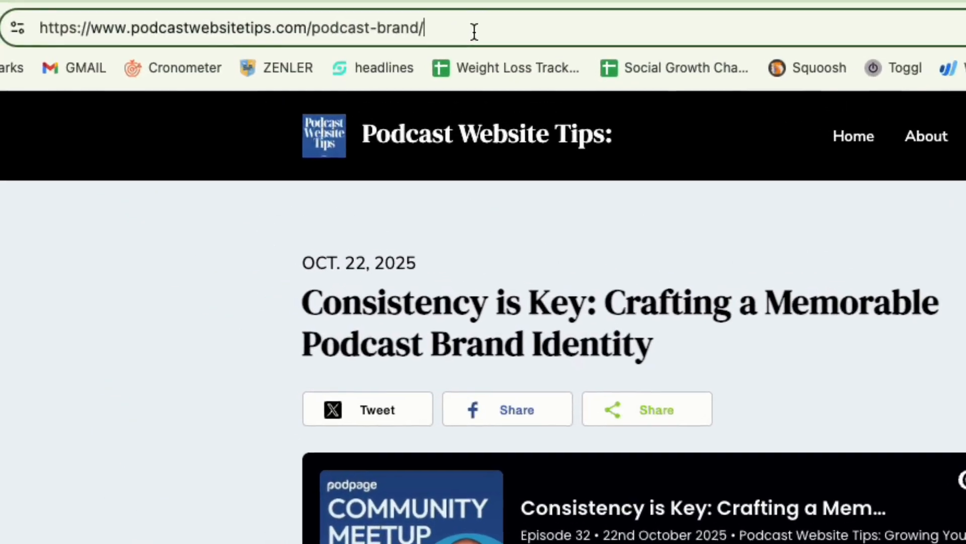
pyautogui.press('BackSpace')
pyautogui.press('BackSpace')
pyautogui.press('BackSpace')
pyautogui.press('BackSpace')
pyautogui.press('BackSpace')
pyautogui.press('BackSpace')
pyautogui.press('BackSpace')
pyautogui.press('BackSpace')
pyautogui.press('BackSpace')
pyautogui.press('BackSpace')
pyautogui.press('BackSpace')
pyautogui.press('BackSpace')
pyautogui.press('BackSpace')
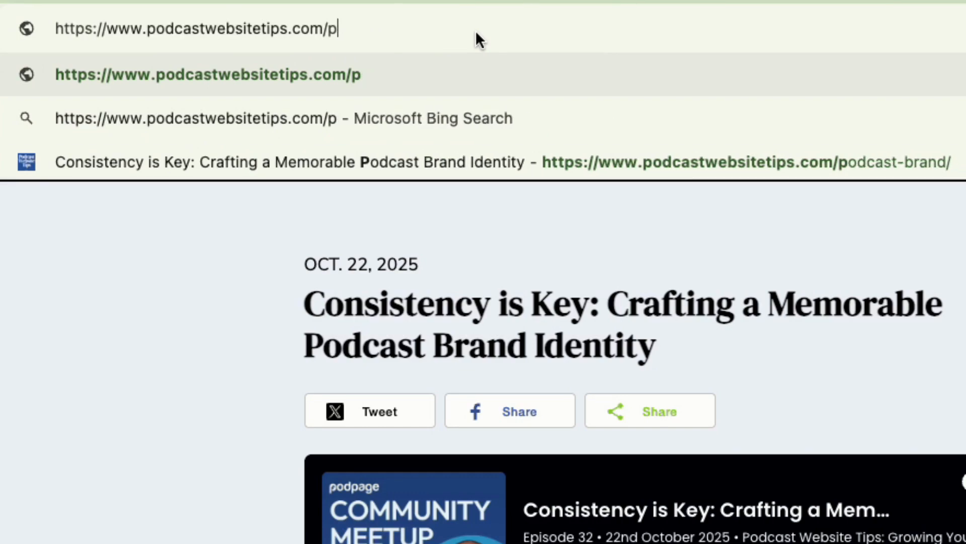
pyautogui.press('BackSpace')
pyautogui.write('guest')
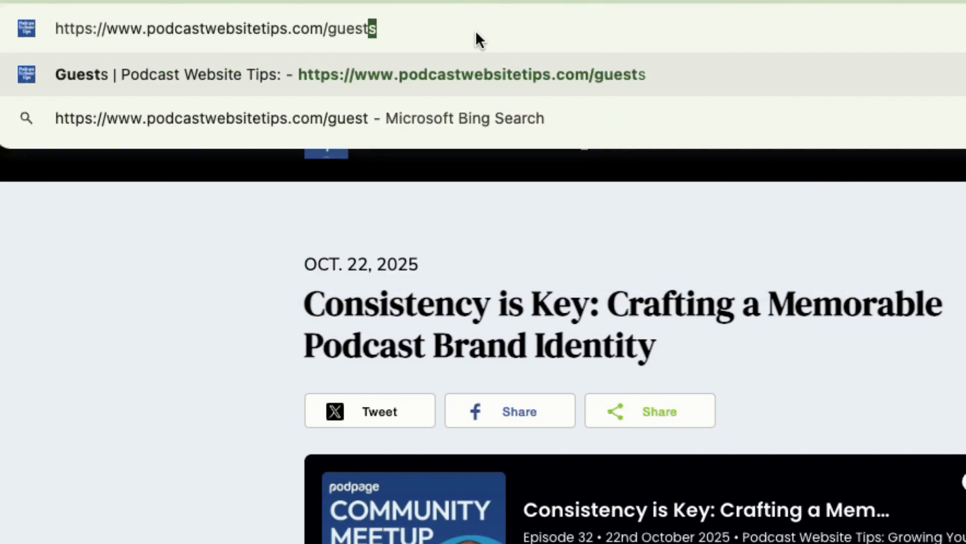
pyautogui.write('s')
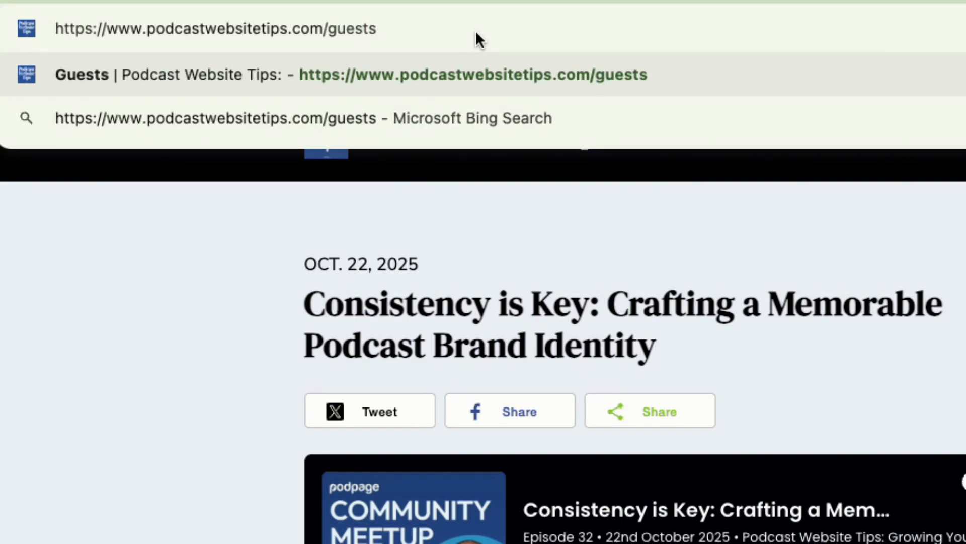
pyautogui.press('Return')
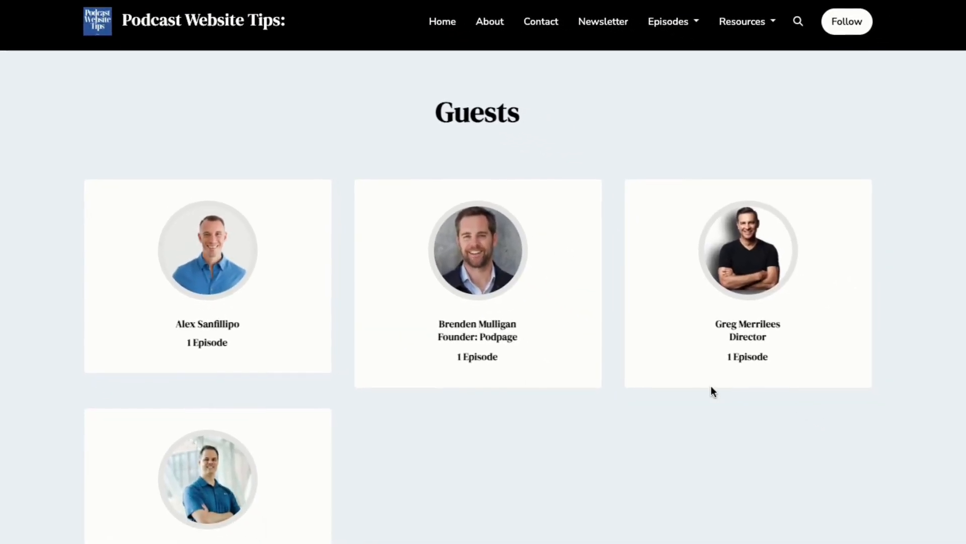
pyautogui.click(496, 322)
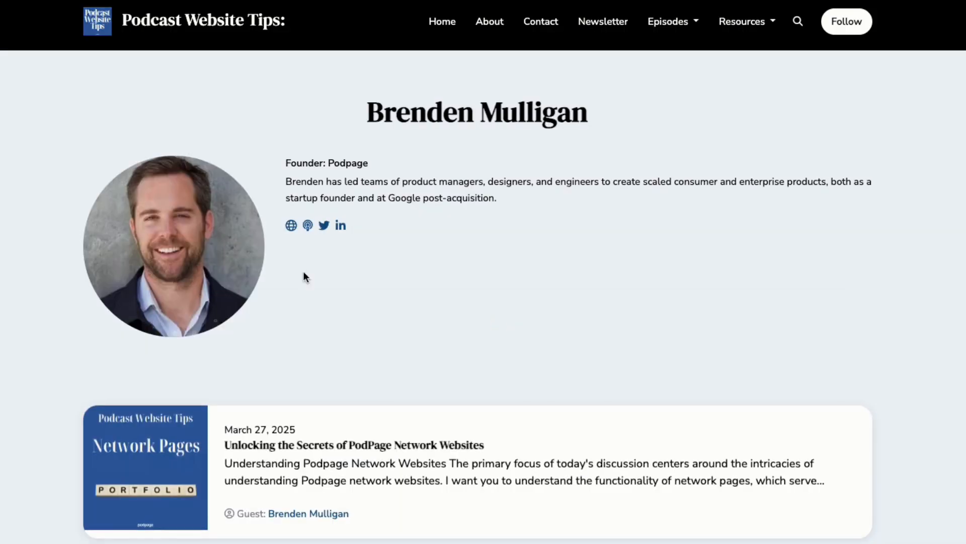
# Open the Podpage founder's guest profile from the guest list and examine the linked Network Websites episode down to its guest bio.
pyautogui.hotkey('alt', 'Left')
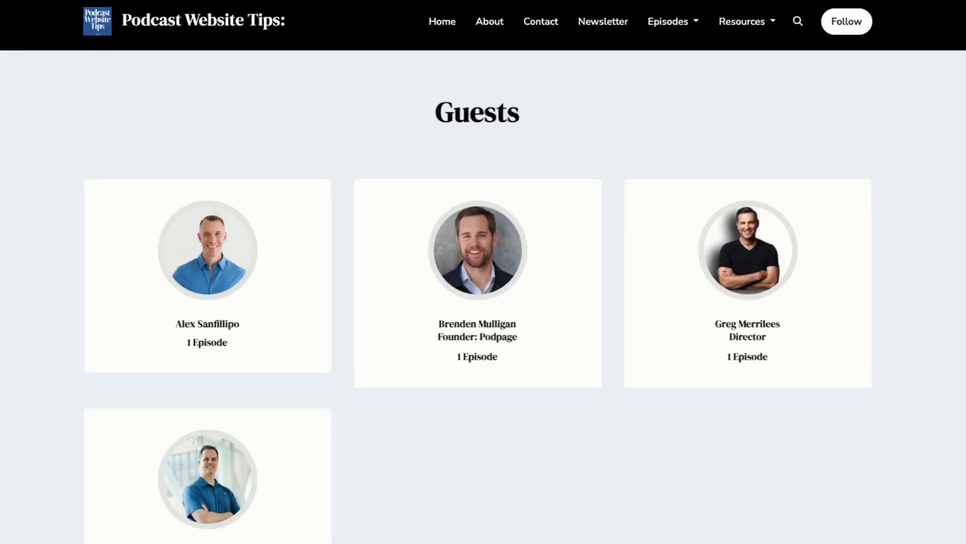
pyautogui.click(463, 324)
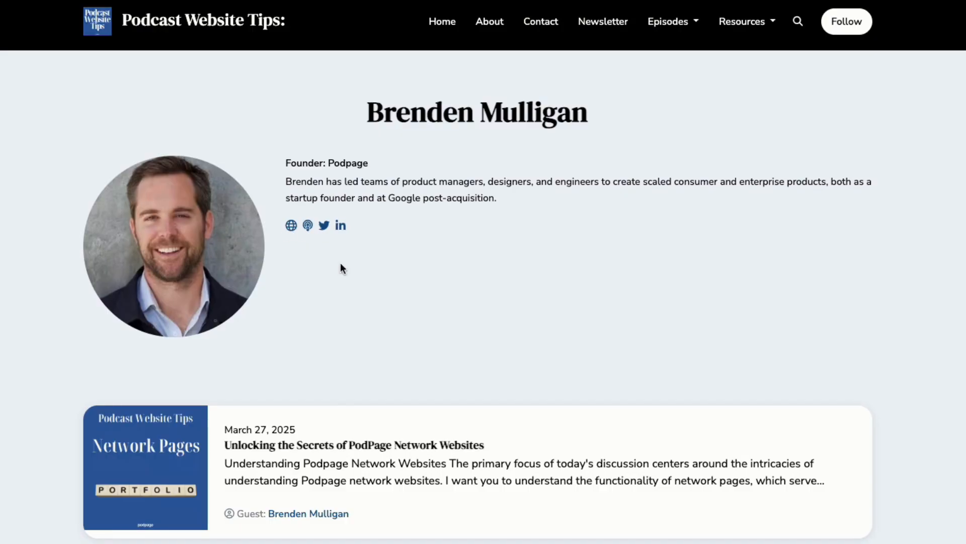
pyautogui.scroll(-1, 361, 397)
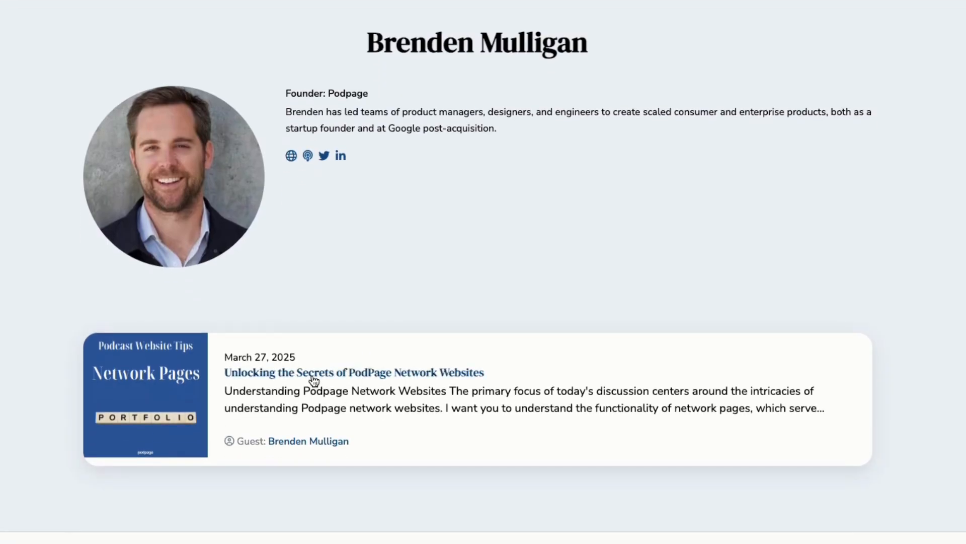
pyautogui.click(313, 375)
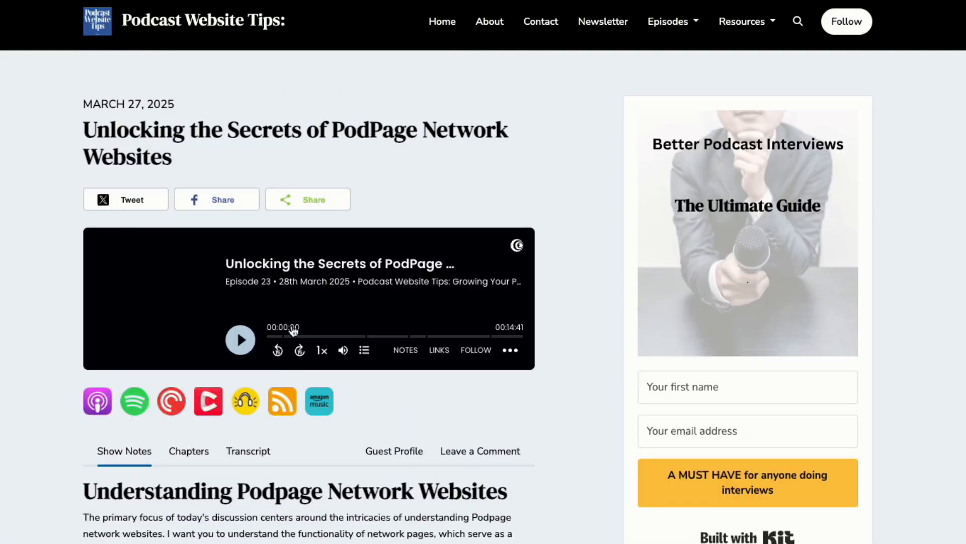
pyautogui.scroll(-10, 244, 277)
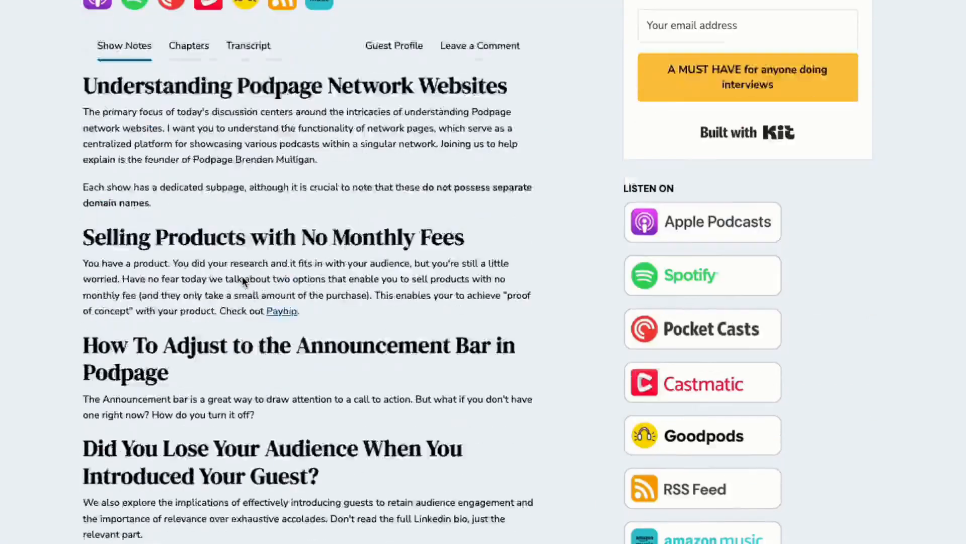
pyautogui.scroll(-10, 243, 281)
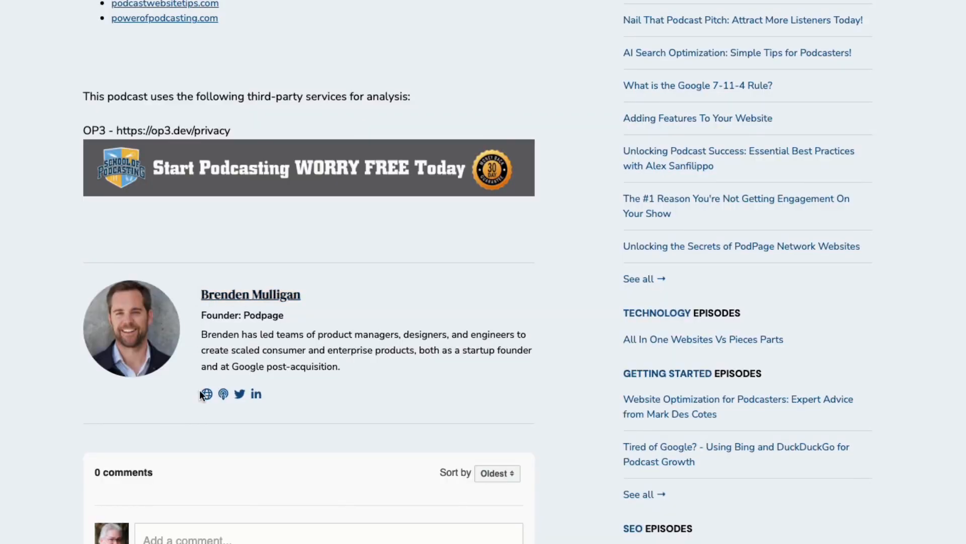
pyautogui.click(247, 301)
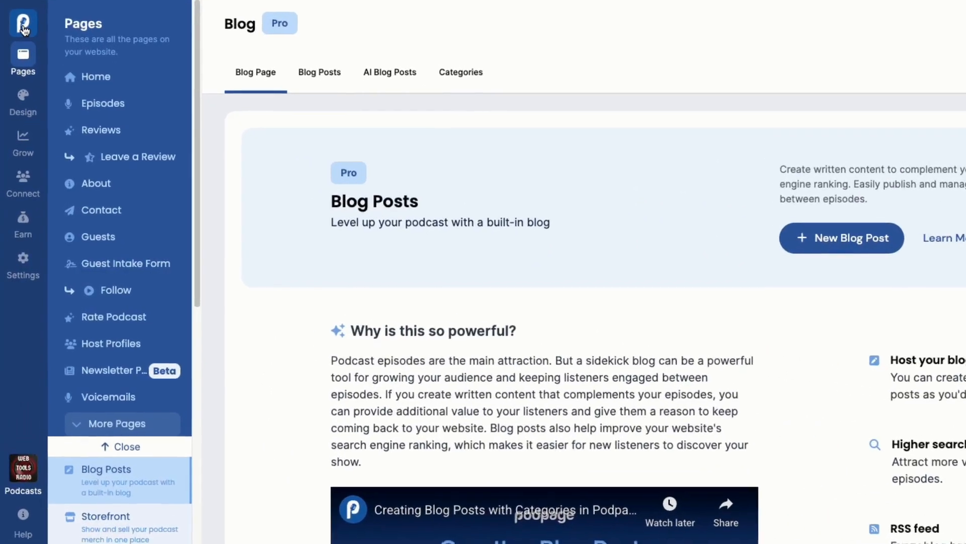
# Delete all existing episode categories of Web Tools Radio: Business, Entrepreneurship, Technology, News and Tech News.
pyautogui.click(23, 23)
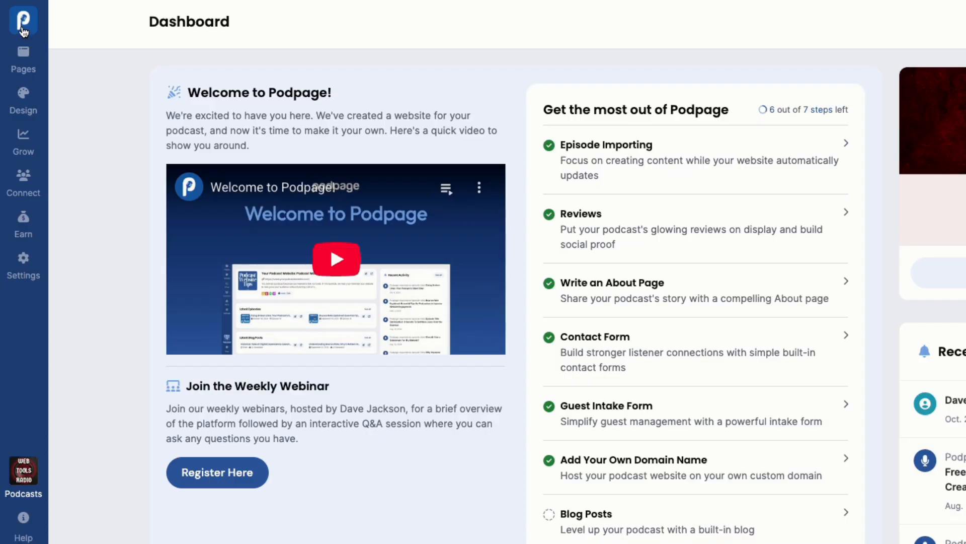
pyautogui.click(23, 53)
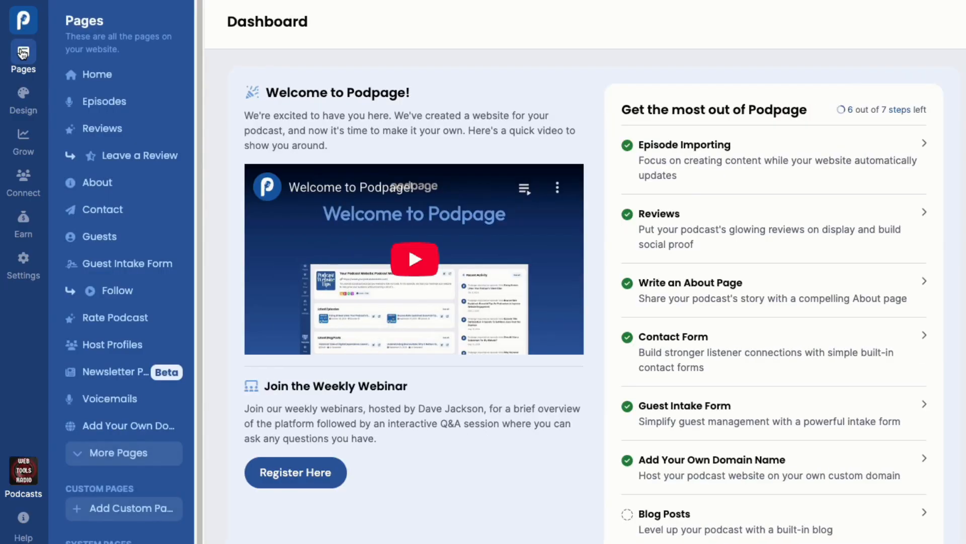
pyautogui.click(96, 102)
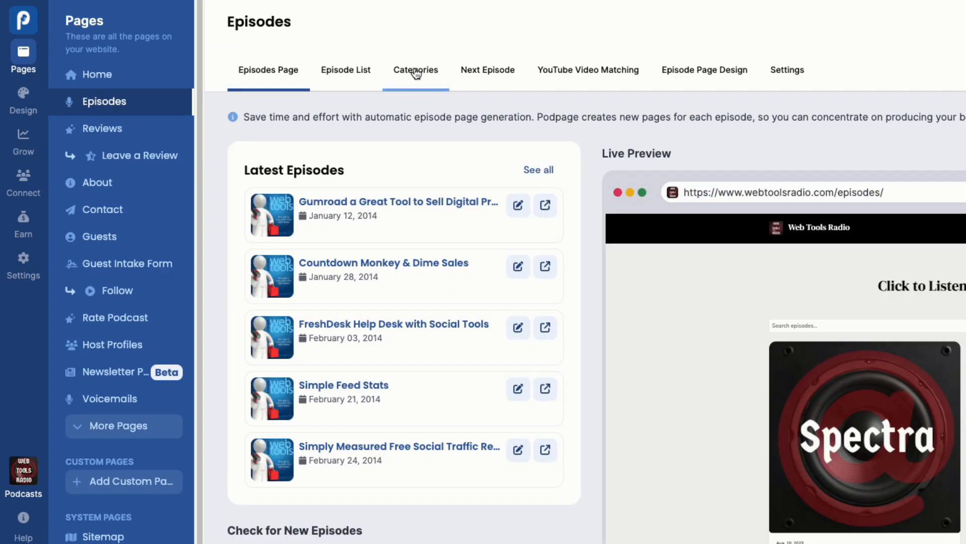
pyautogui.click(416, 73)
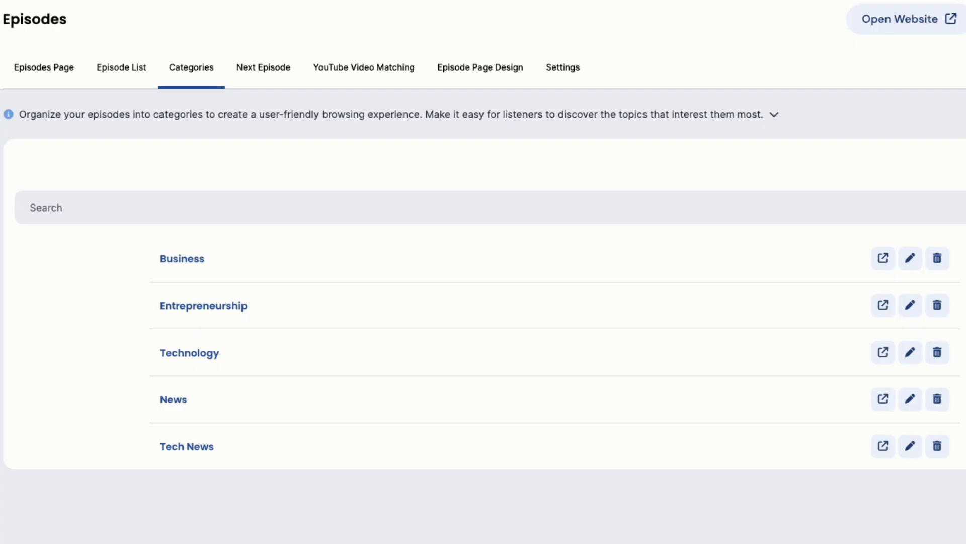
pyautogui.click(939, 261)
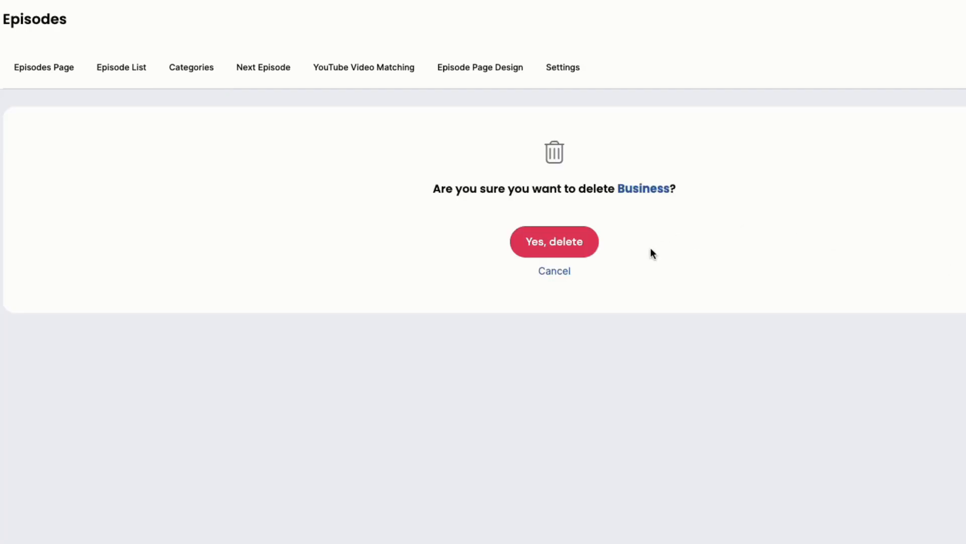
pyautogui.click(587, 252)
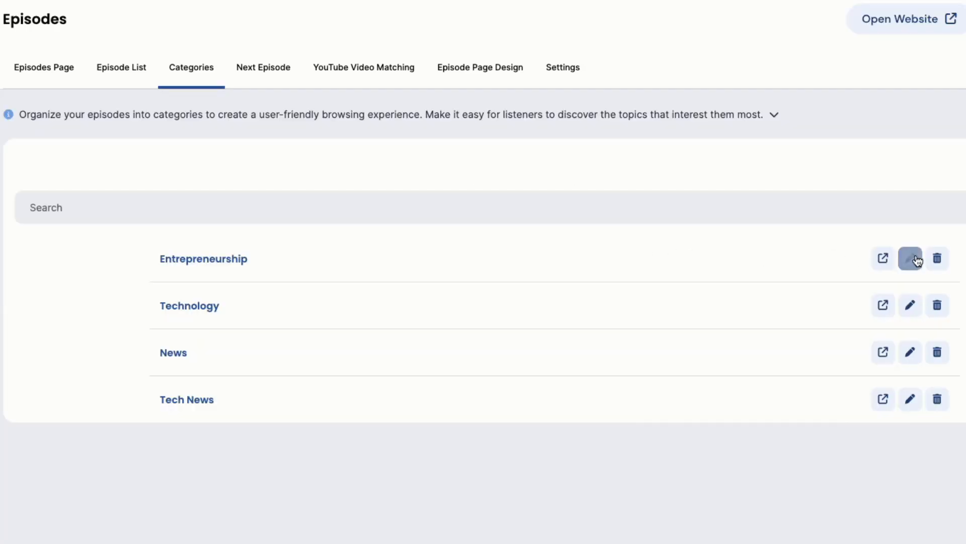
pyautogui.click(938, 258)
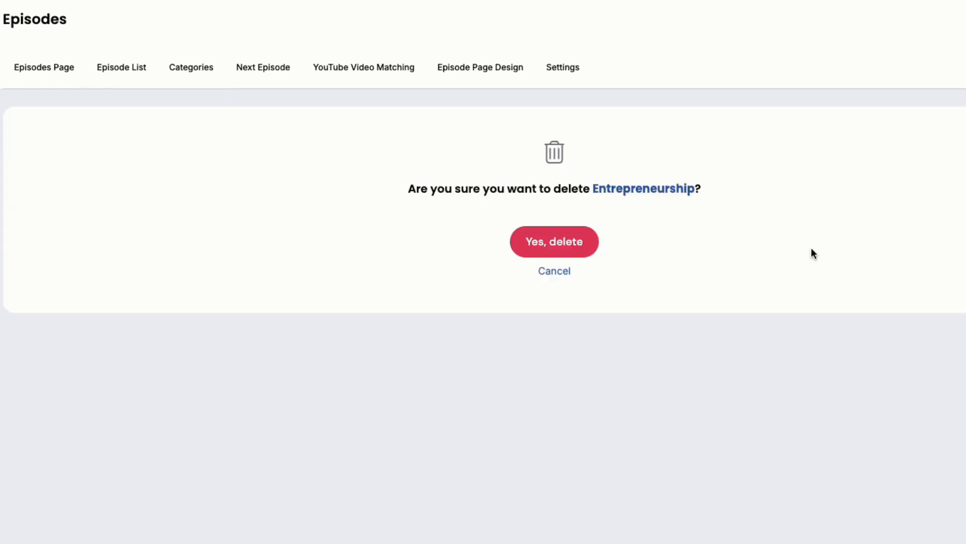
pyautogui.click(577, 244)
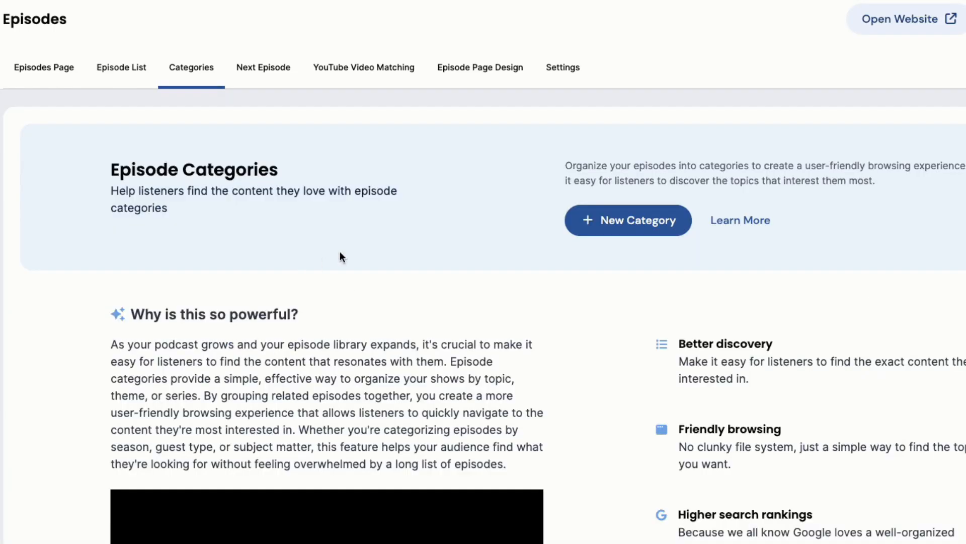
# Create an episode category named Video with the description "Video tools for Entrepreneurs and content Creators.".
pyautogui.click(610, 221)
pyautogui.click(168, 176)
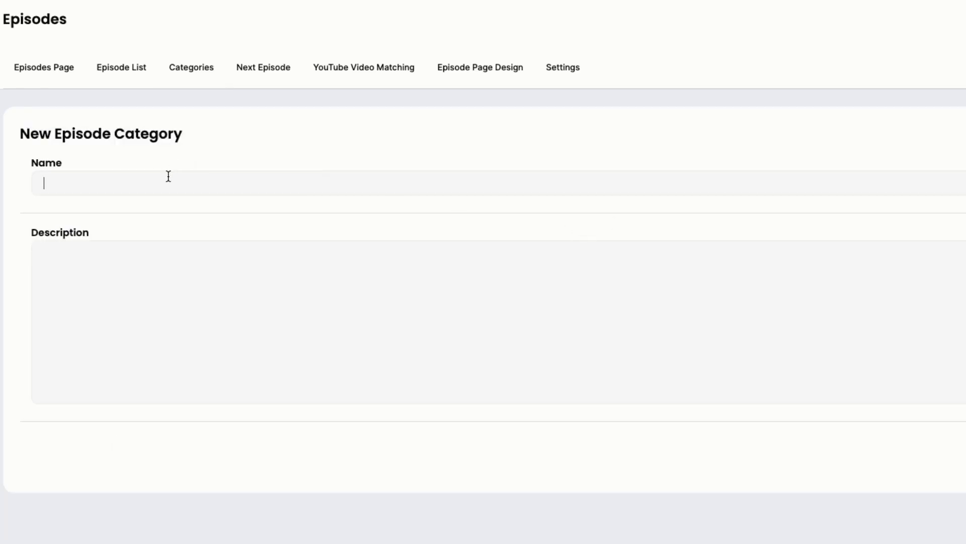
pyautogui.write('Video')
pyautogui.press('Tab')
pyautogui.write('Video tools for ')
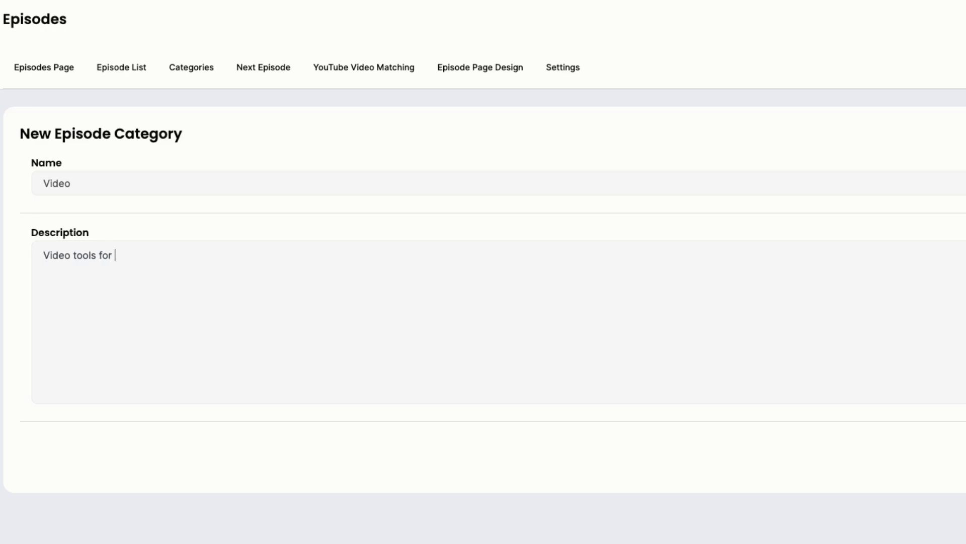
pyautogui.write('Entrepreneurs and conten')
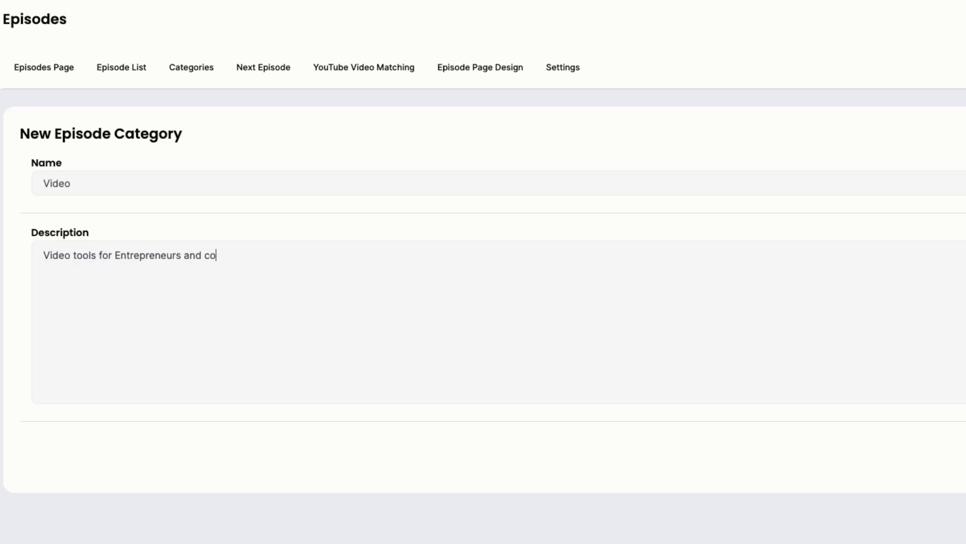
pyautogui.write('t Creators.')
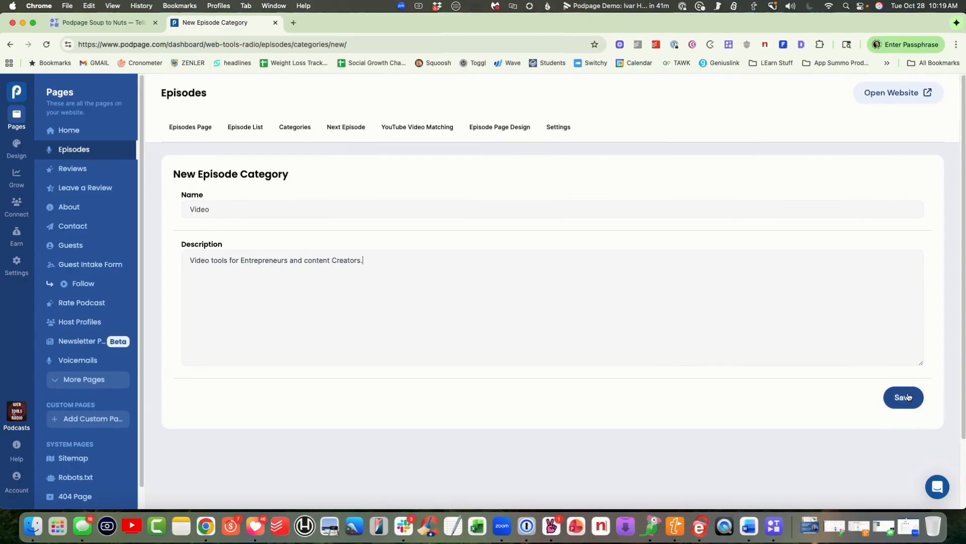
pyautogui.click(904, 397)
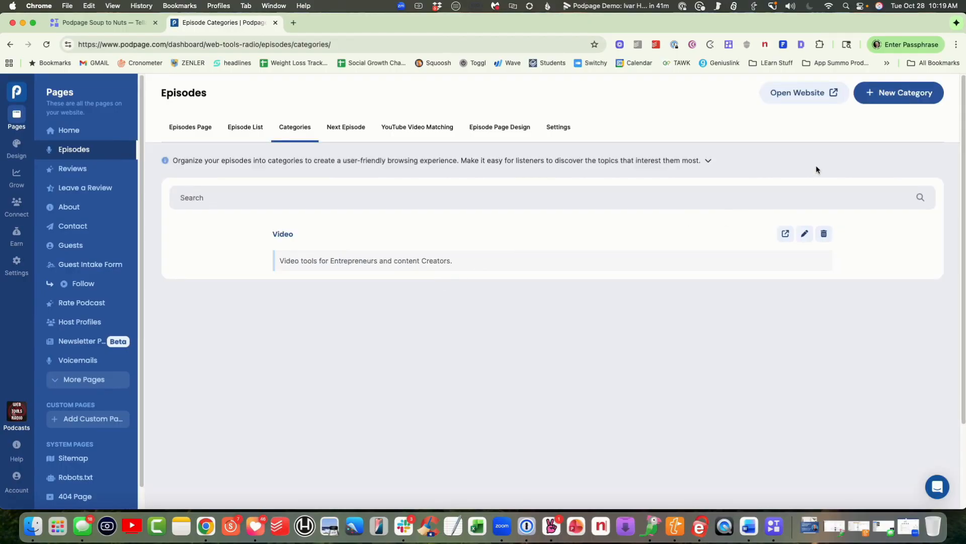
# Create a second episode category named Page Builder without a description.
pyautogui.click(898, 93)
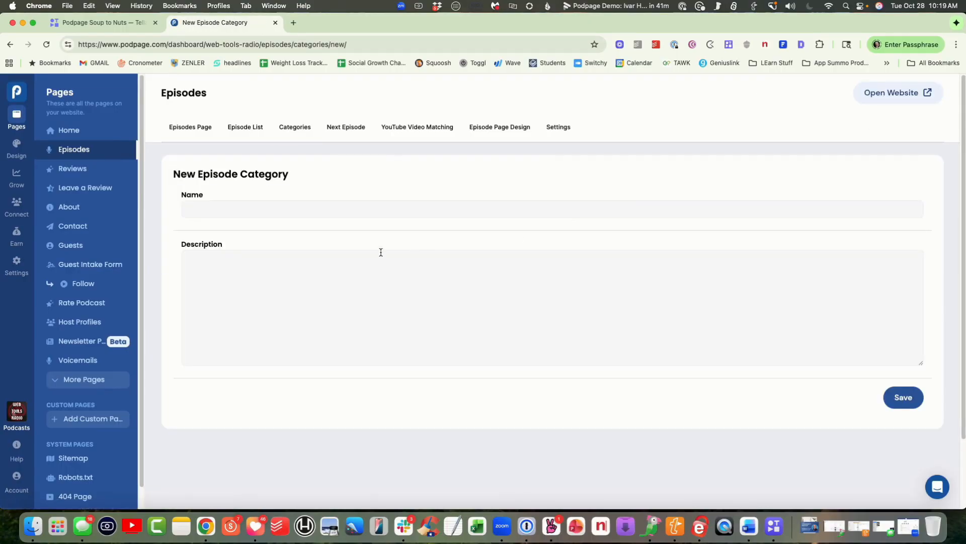
pyautogui.click(327, 208)
pyautogui.write('Page Builder')
pyautogui.click(277, 267)
pyautogui.click(893, 397)
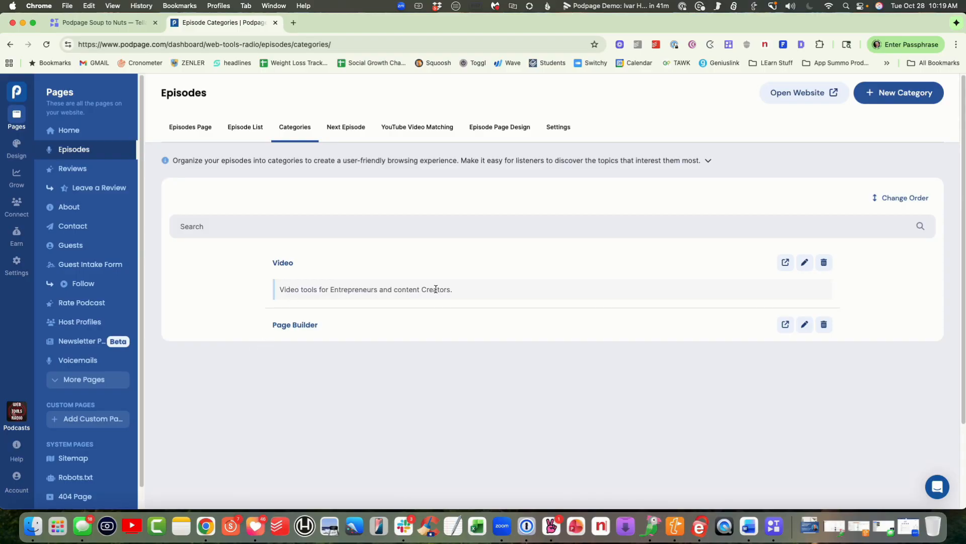
# Assign the Video category to the Voomly and Killer Player episodes in the episode list.
pyautogui.click(242, 133)
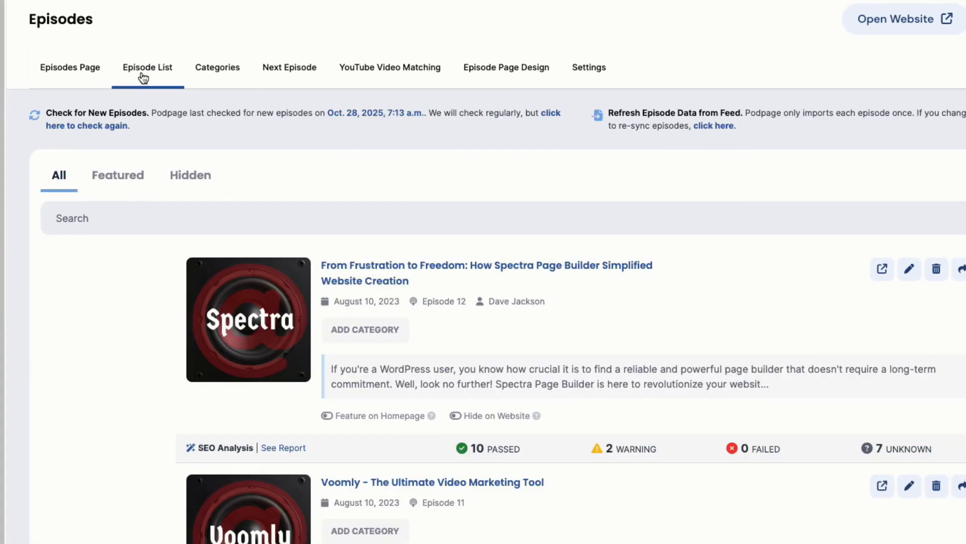
pyautogui.scroll(-5, 109, 236)
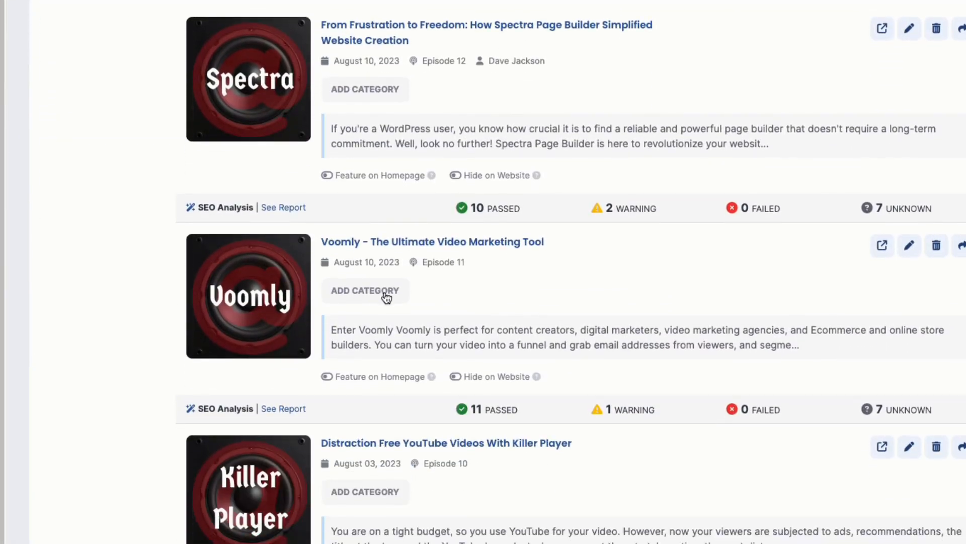
pyautogui.click(386, 297)
pyautogui.click(345, 321)
pyautogui.scroll(-3, 115, 286)
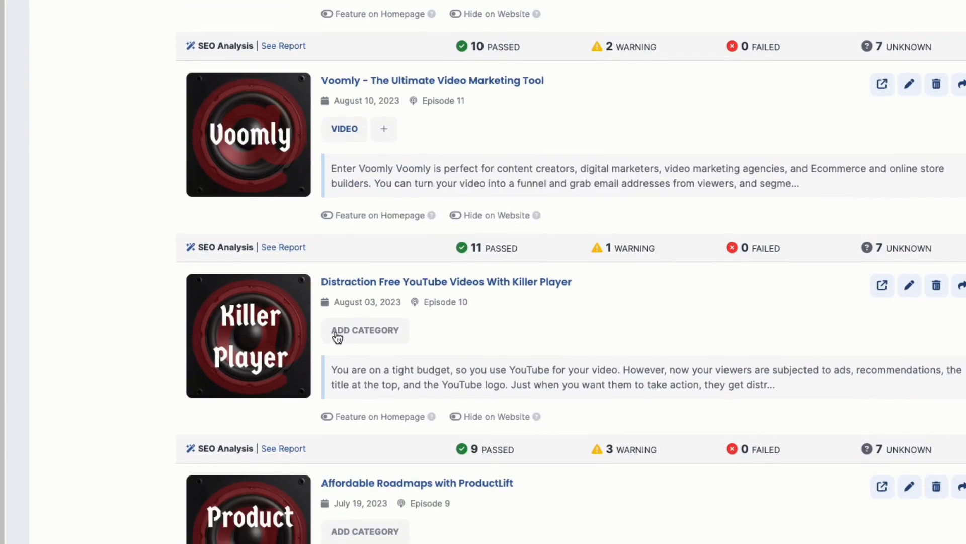
pyautogui.click(338, 333)
pyautogui.click(338, 361)
# Assign the Page Builder category to Episode 12 about Spectra Page Builder.
pyautogui.scroll(5, 342, 357)
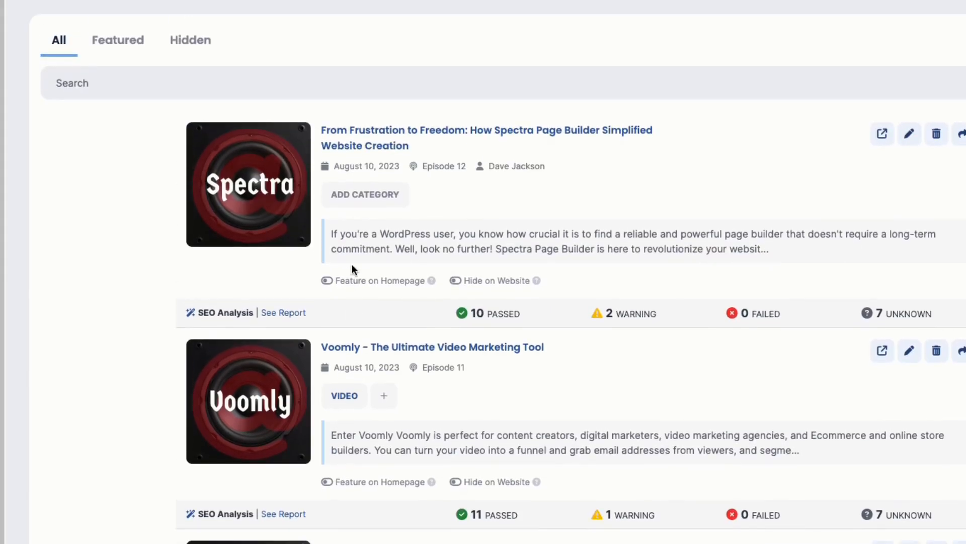
pyautogui.click(357, 197)
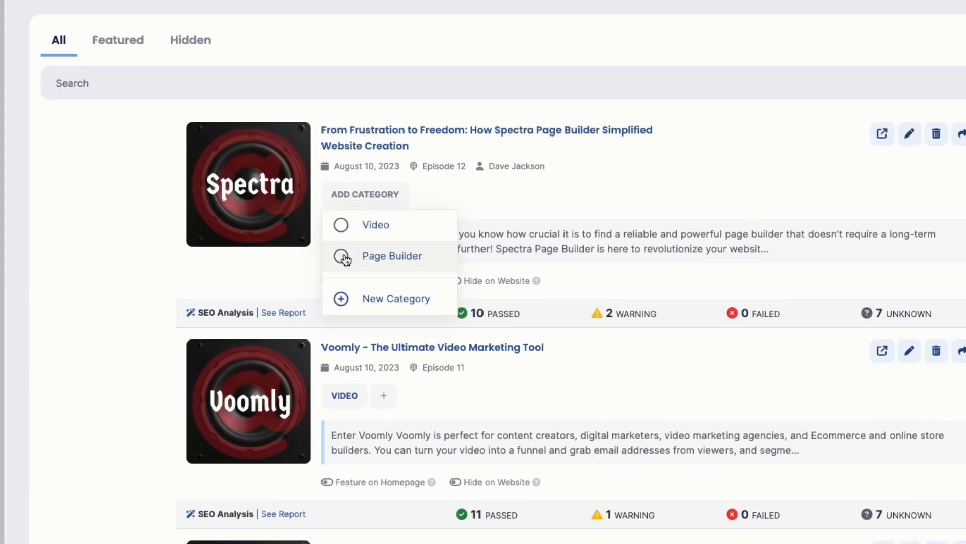
pyautogui.click(343, 254)
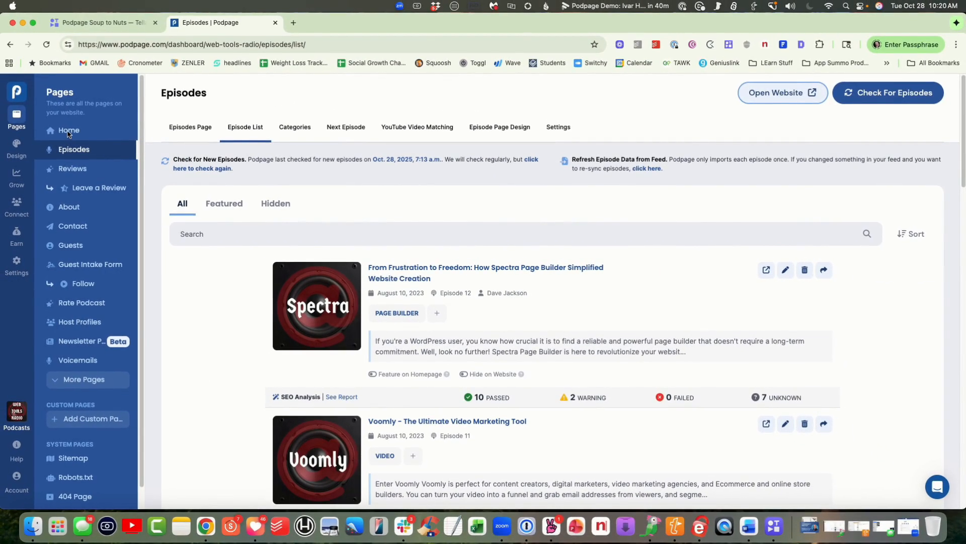
# Turn on Show Categories Above Lists in the home page's Homepage Feed section and save the changes.
pyautogui.rightClick(71, 132)
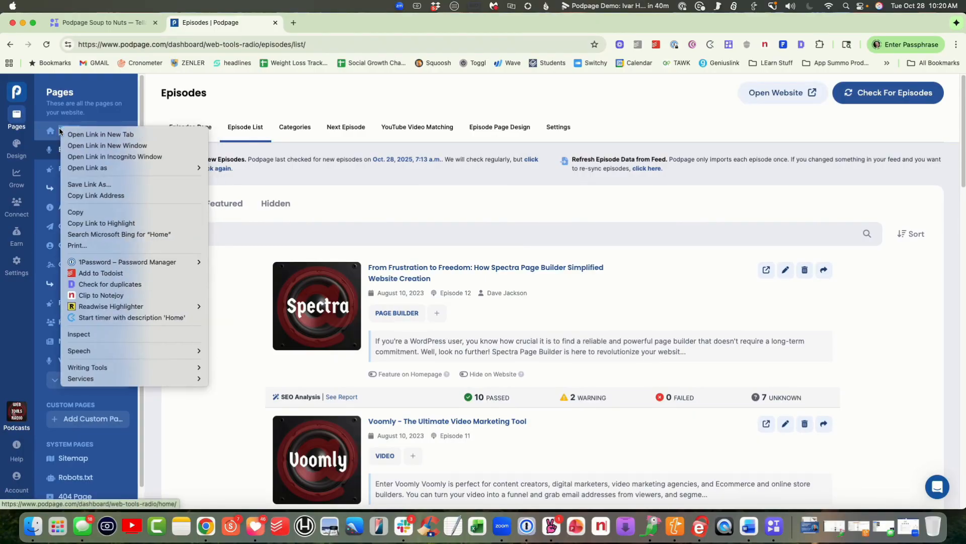
pyautogui.click(70, 132)
pyautogui.click(956, 52)
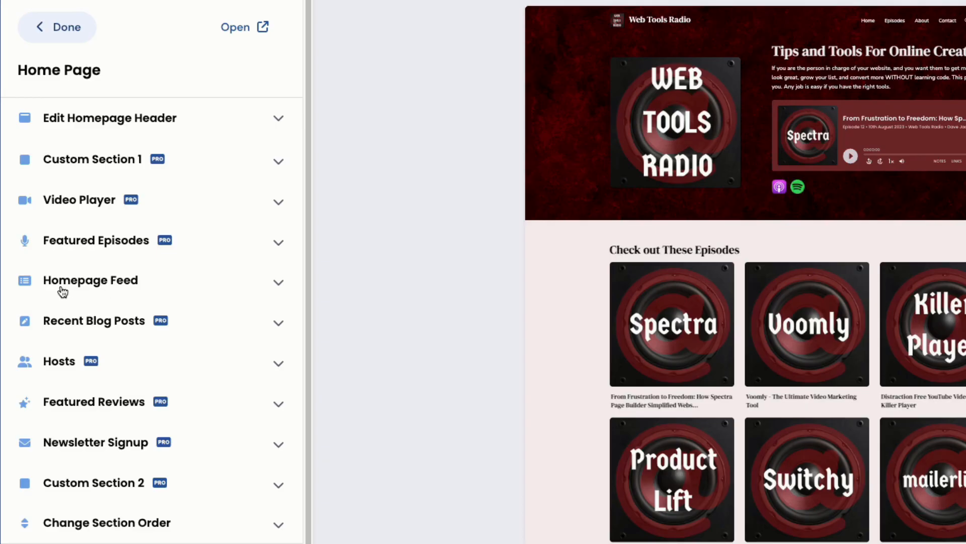
pyautogui.click(277, 282)
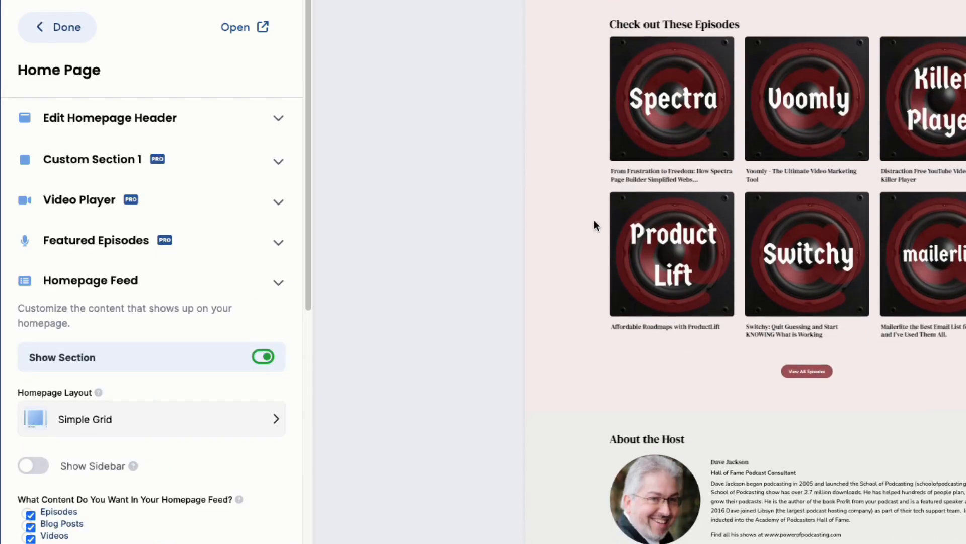
pyautogui.scroll(-5, 198, 446)
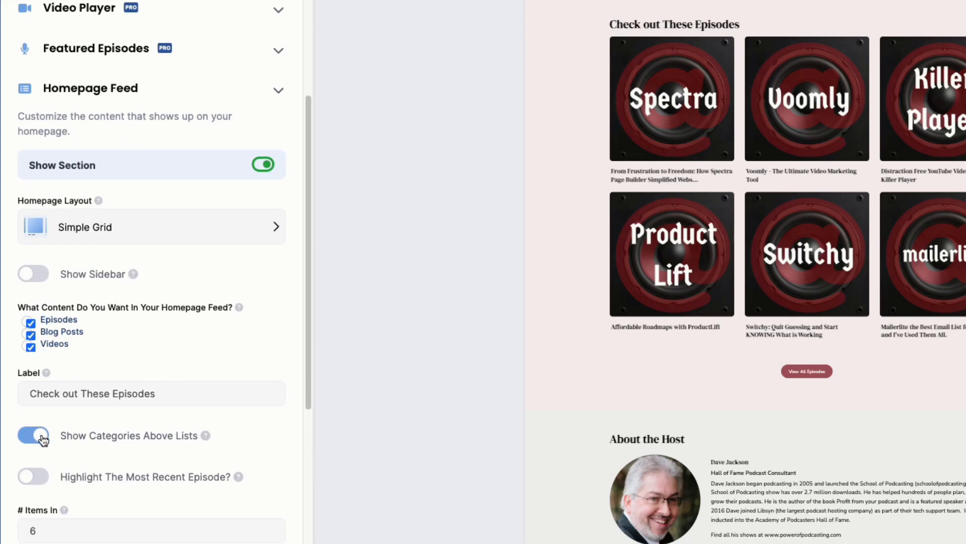
pyautogui.scroll(-2, 88, 454)
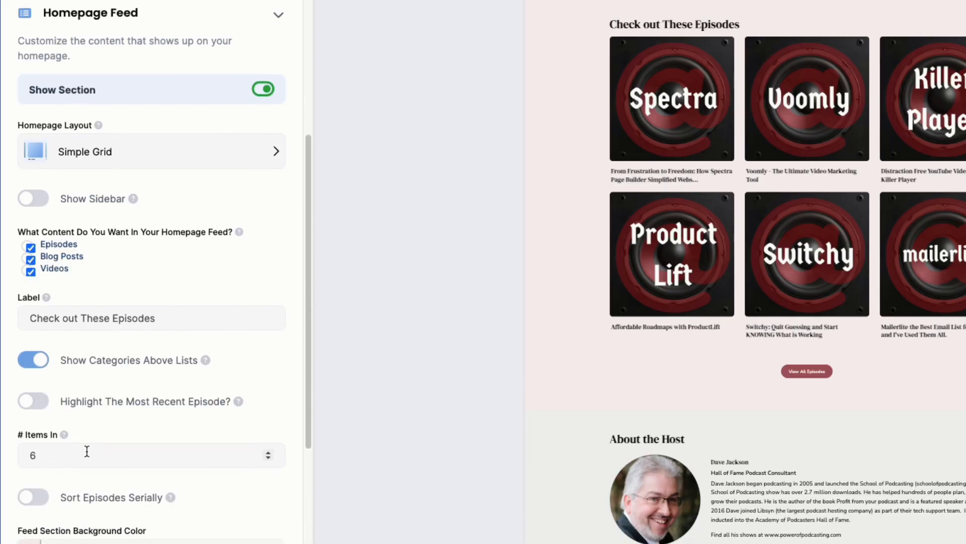
pyautogui.scroll(3, 87, 450)
pyautogui.scroll(2, 87, 447)
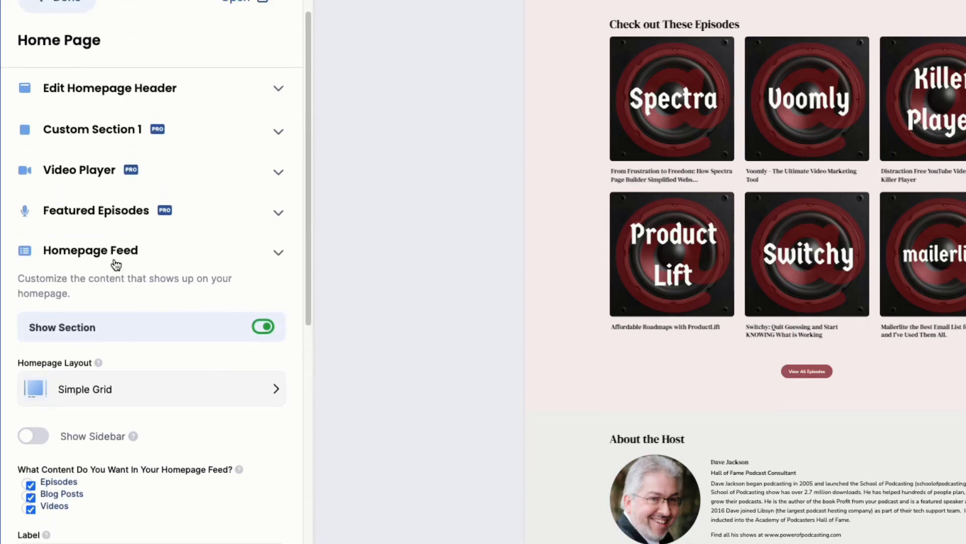
pyautogui.scroll(-10, 115, 302)
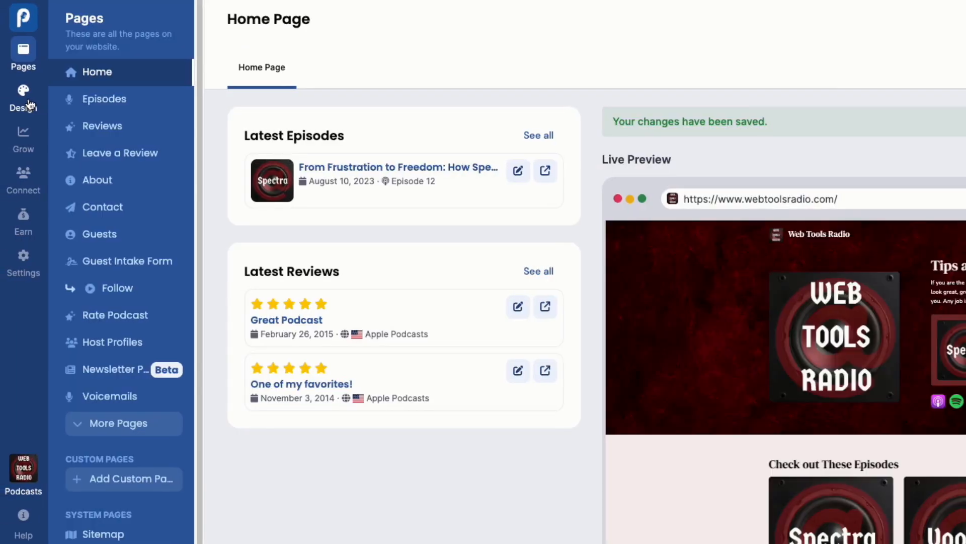
# Review the website's navigation bar link settings, including the link order and which links are turned on.
pyautogui.click(27, 103)
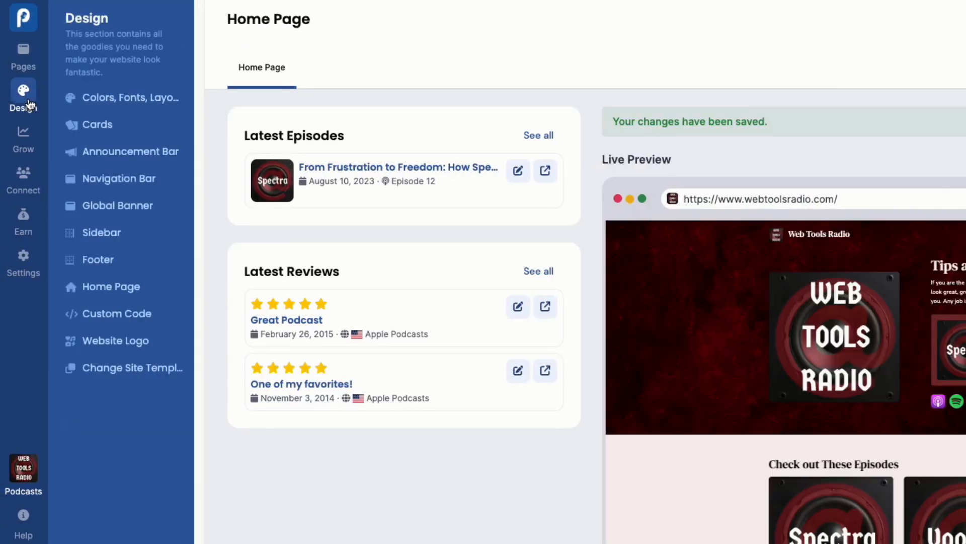
pyautogui.click(101, 179)
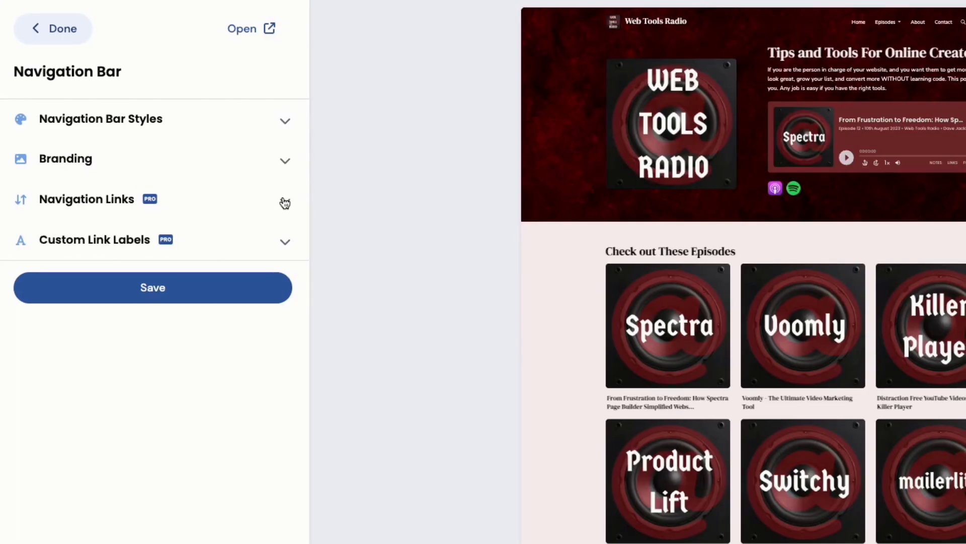
pyautogui.click(286, 204)
pyautogui.scroll(-5, 89, 233)
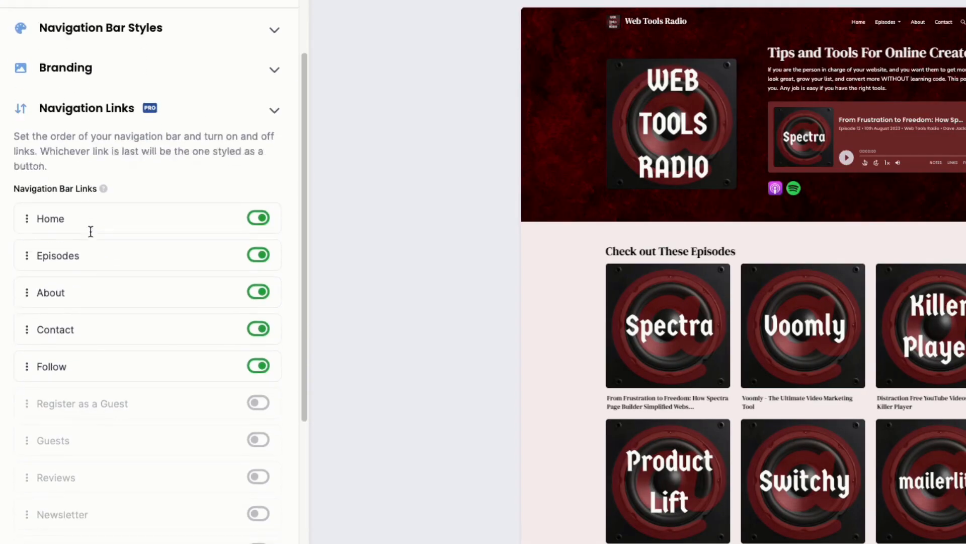
pyautogui.scroll(-1, 93, 236)
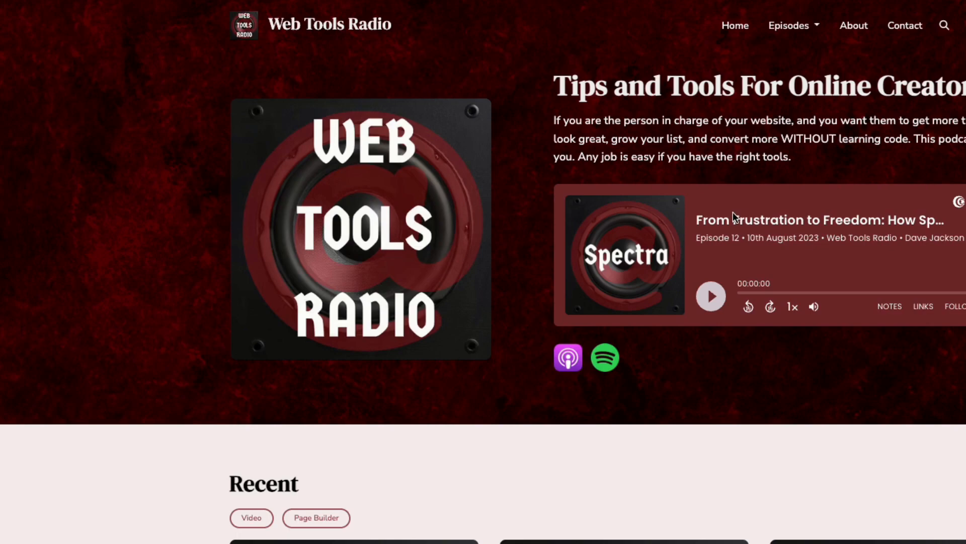
# On the live Web Tools Radio website, check the episode categories in the Episodes navigation dropdown and above the Recent list.
pyautogui.click(802, 25)
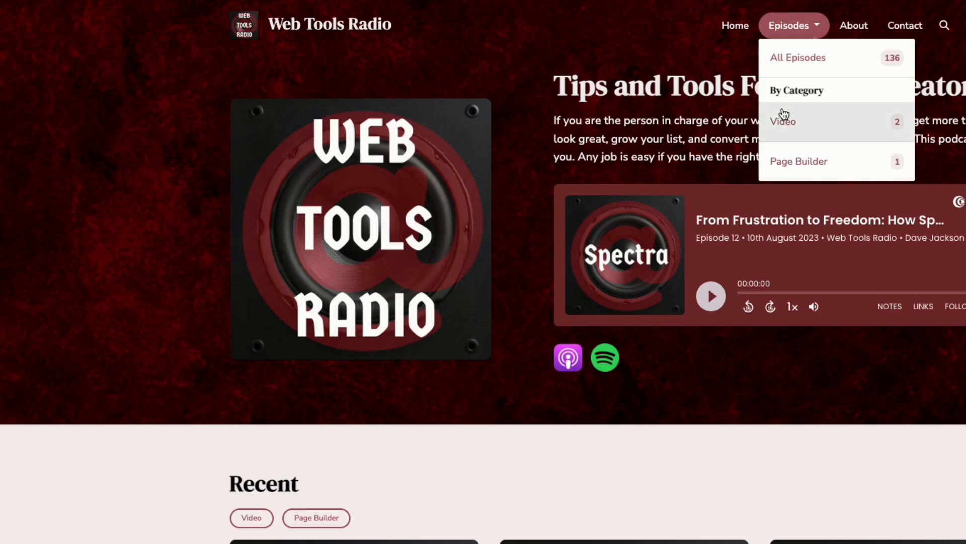
pyautogui.scroll(-1, 488, 196)
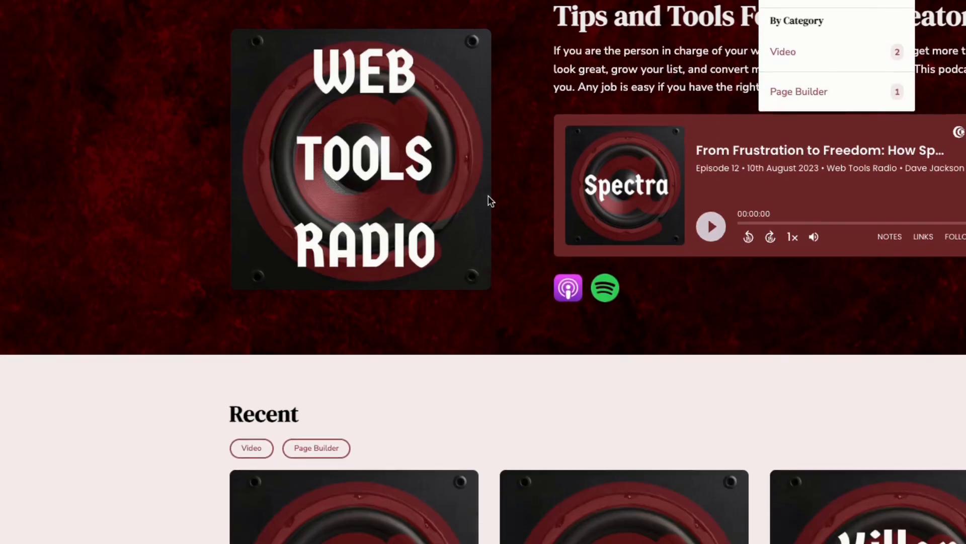
pyautogui.scroll(-2, 485, 212)
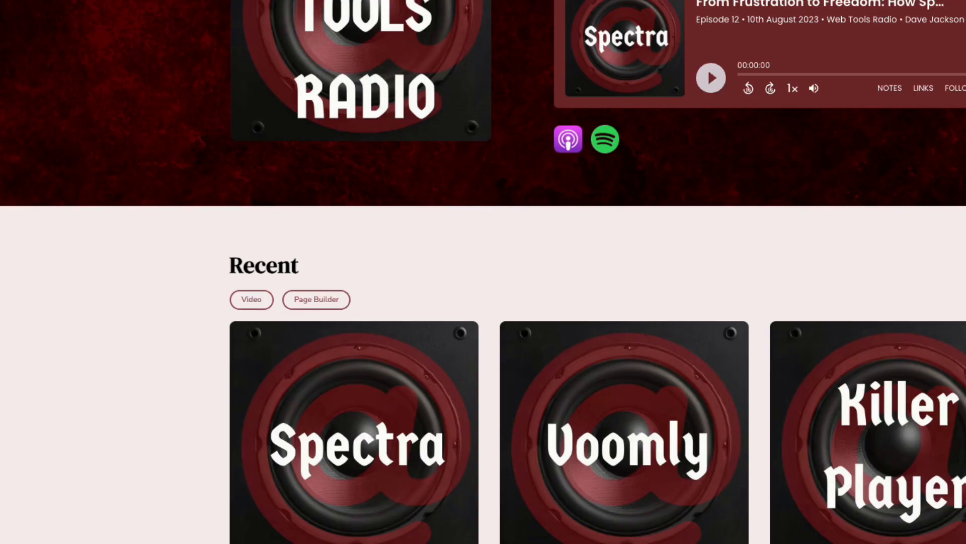
pyautogui.scroll(3, 481, 361)
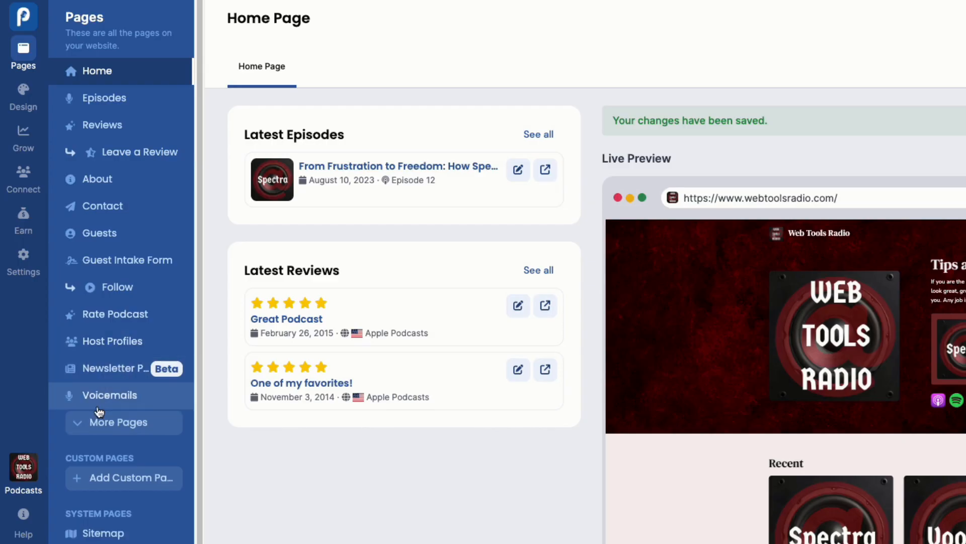
# Open the YouTube import settings of the additional Video Pages feature.
pyautogui.click(132, 425)
pyautogui.scroll(-5, 133, 355)
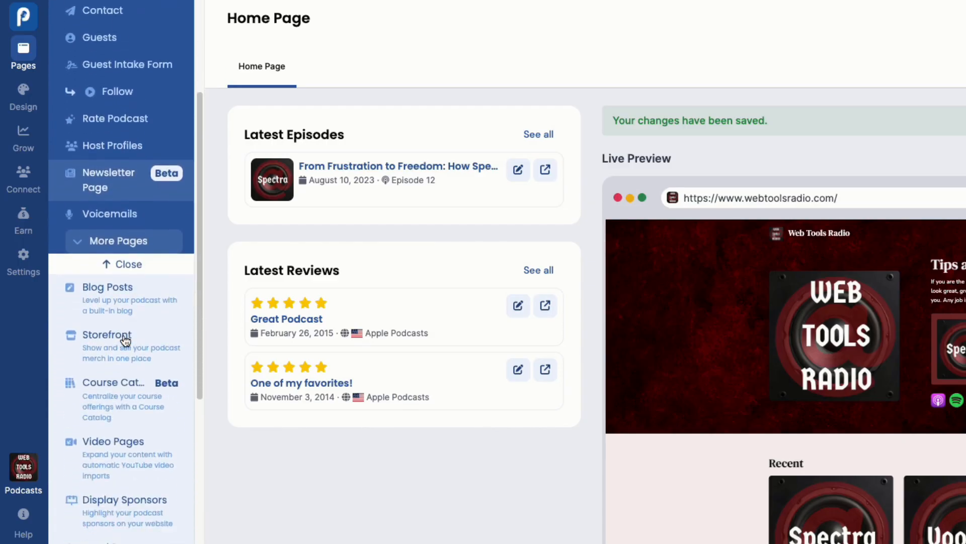
pyautogui.scroll(-1, 126, 340)
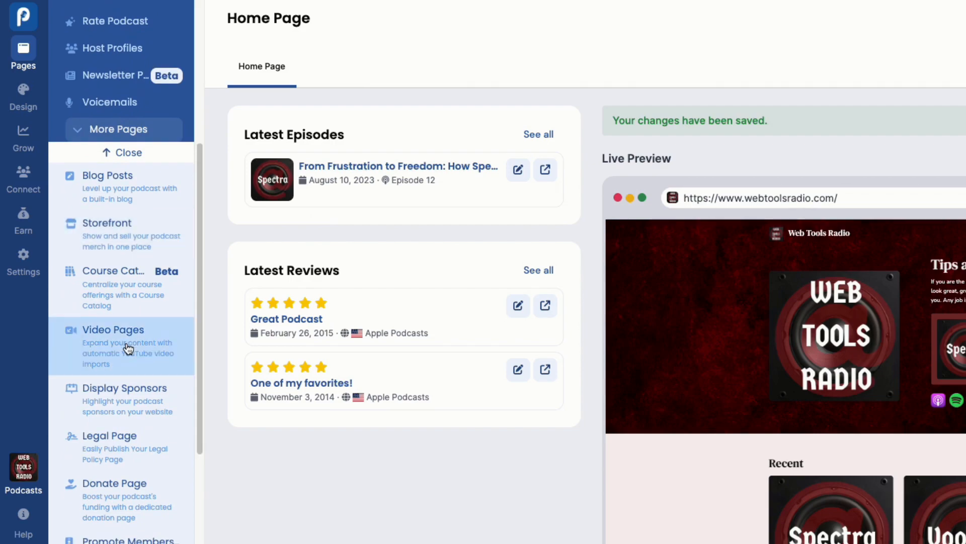
pyautogui.click(126, 347)
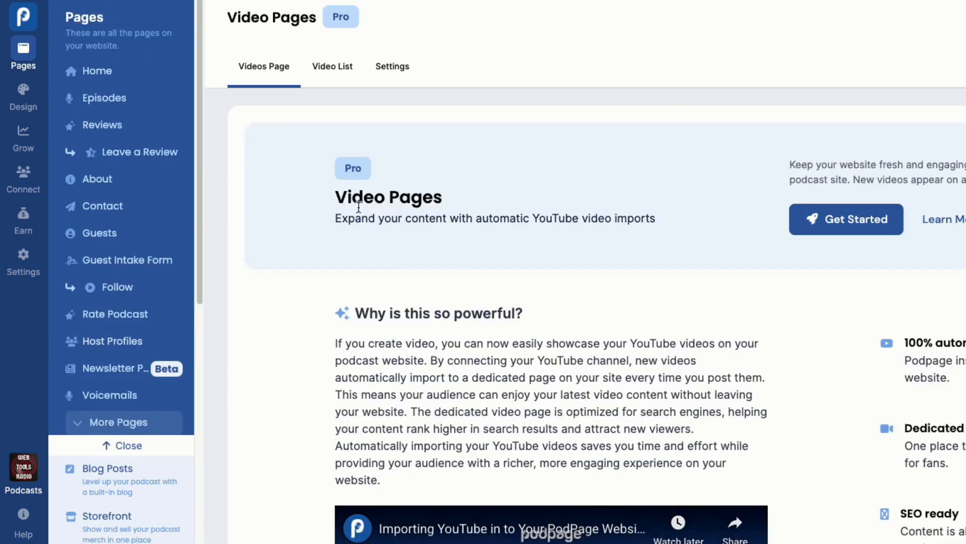
pyautogui.click(385, 69)
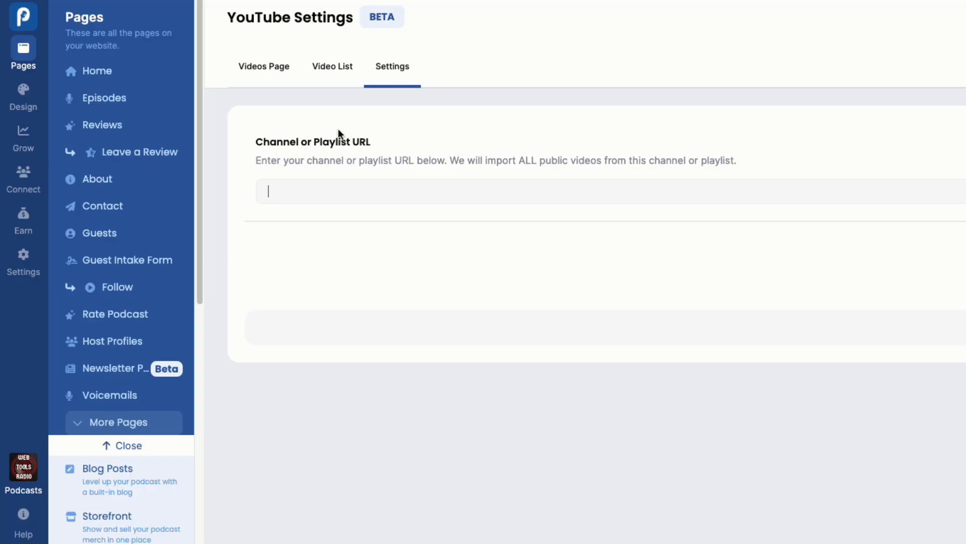
pyautogui.click(332, 24)
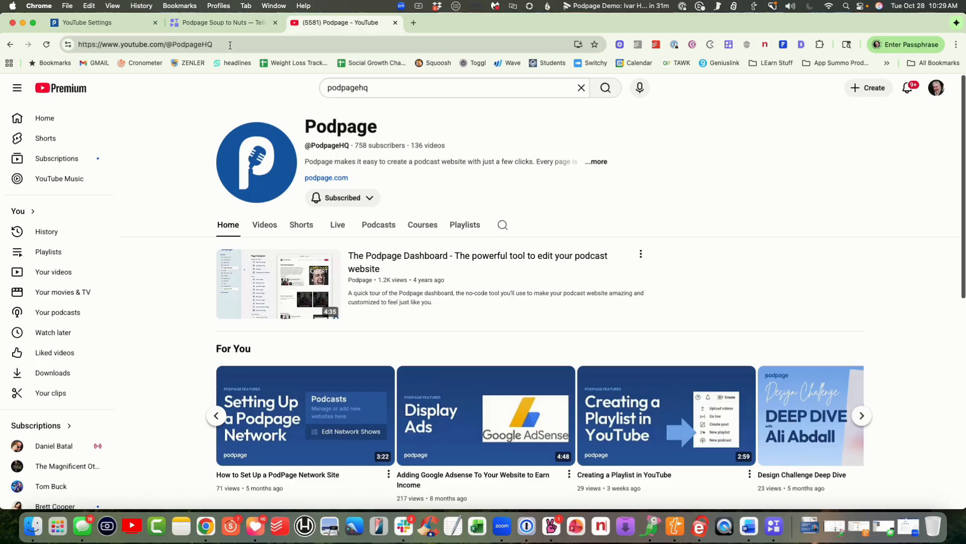
pyautogui.moveTo(230, 46); pyautogui.dragTo(77, 46)
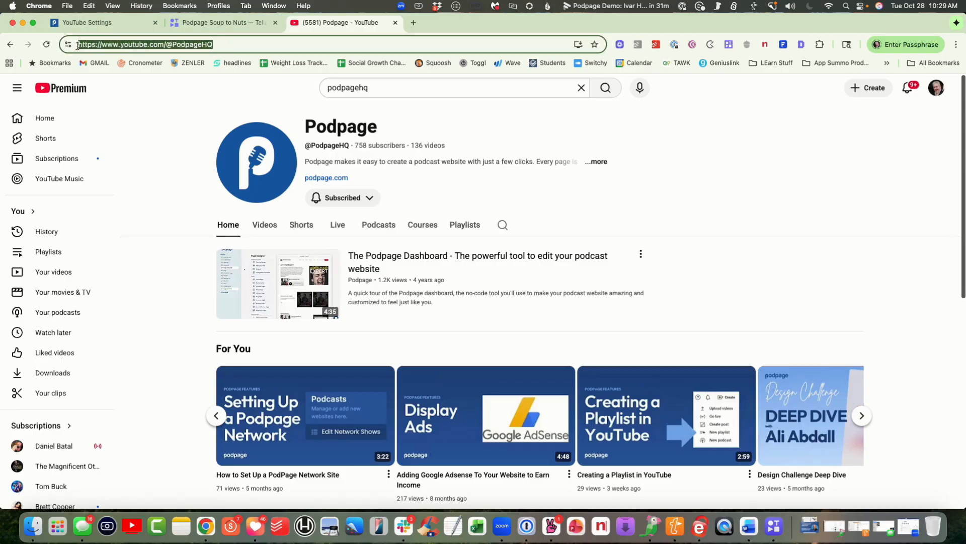
pyautogui.rightClick(86, 44)
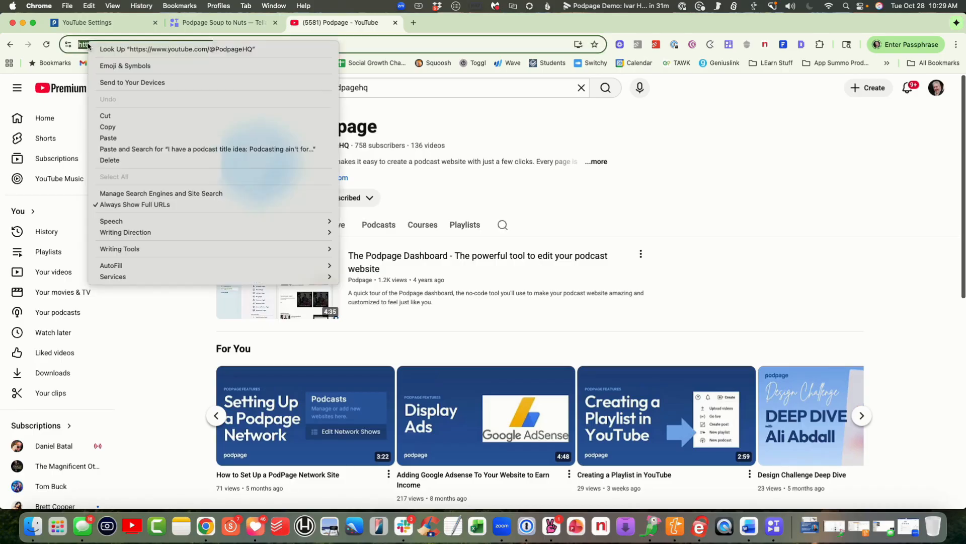
pyautogui.click(118, 126)
pyautogui.click(119, 20)
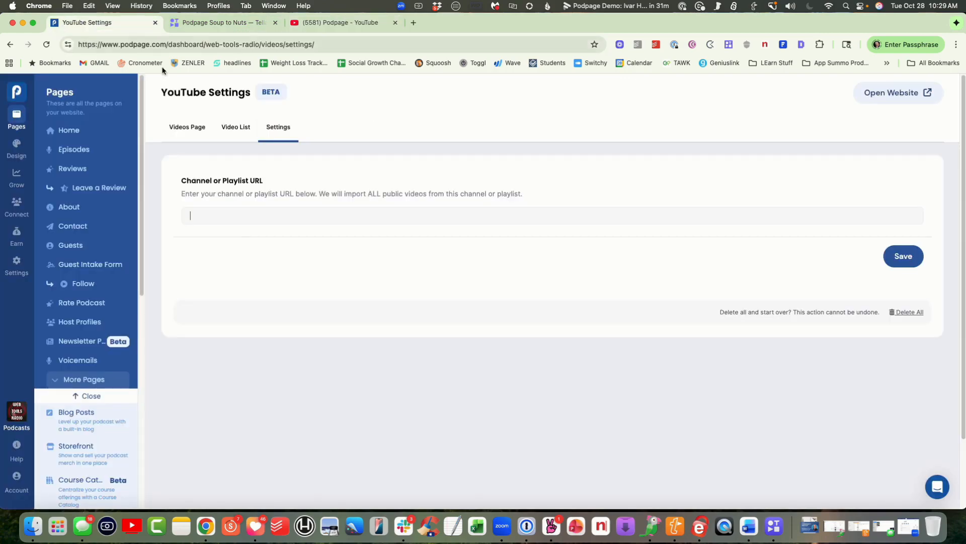
pyautogui.rightClick(252, 218)
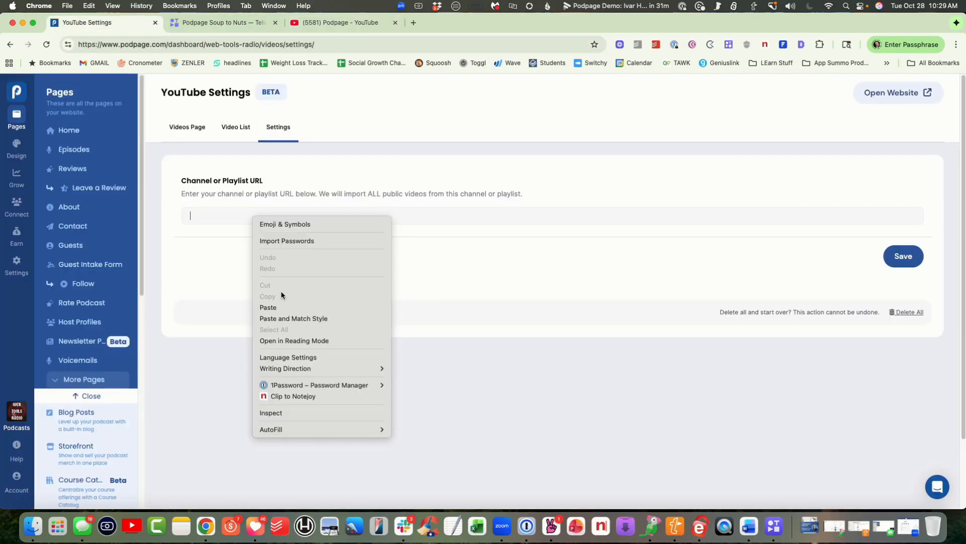
pyautogui.click(283, 308)
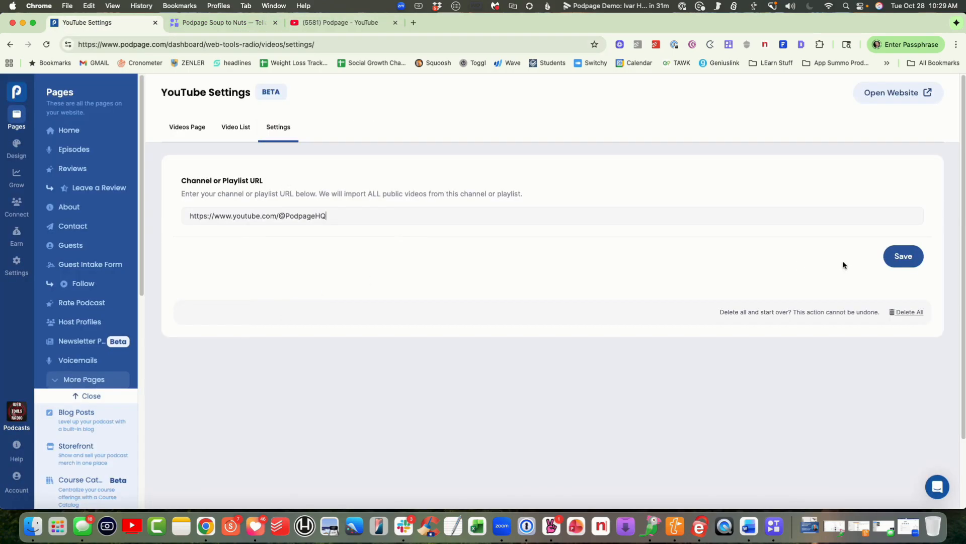
pyautogui.click(897, 257)
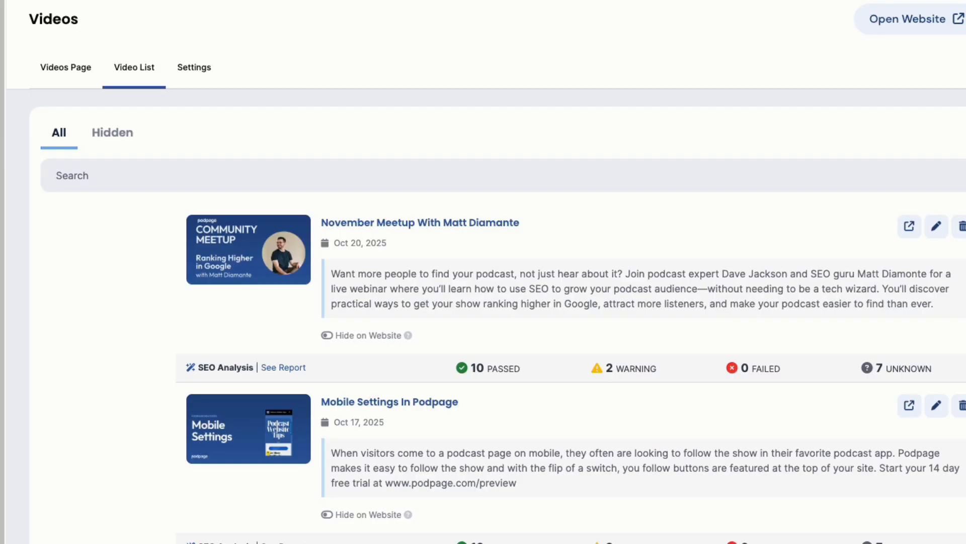
# Move the Videos link between Episodes and About in the navigation bar's links and save the change.
pyautogui.click(24, 93)
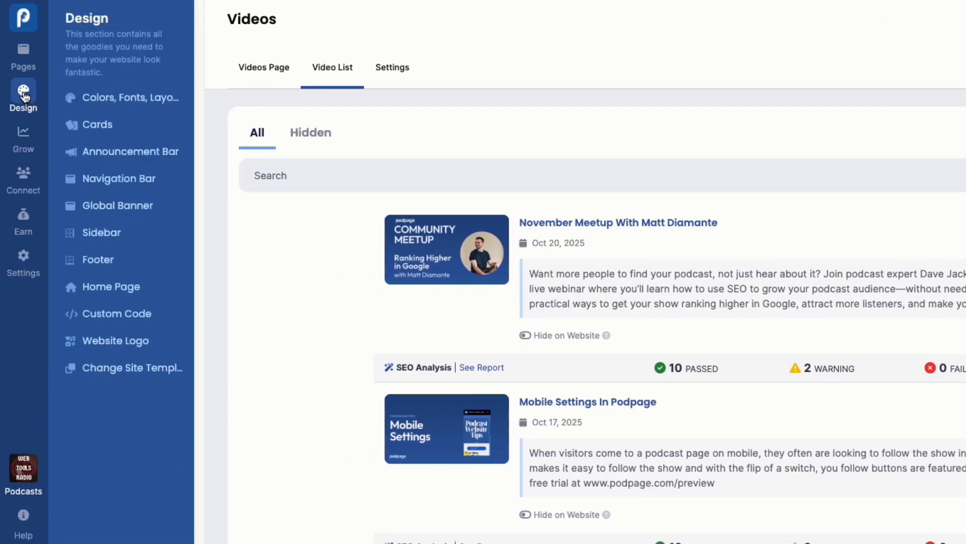
pyautogui.click(110, 179)
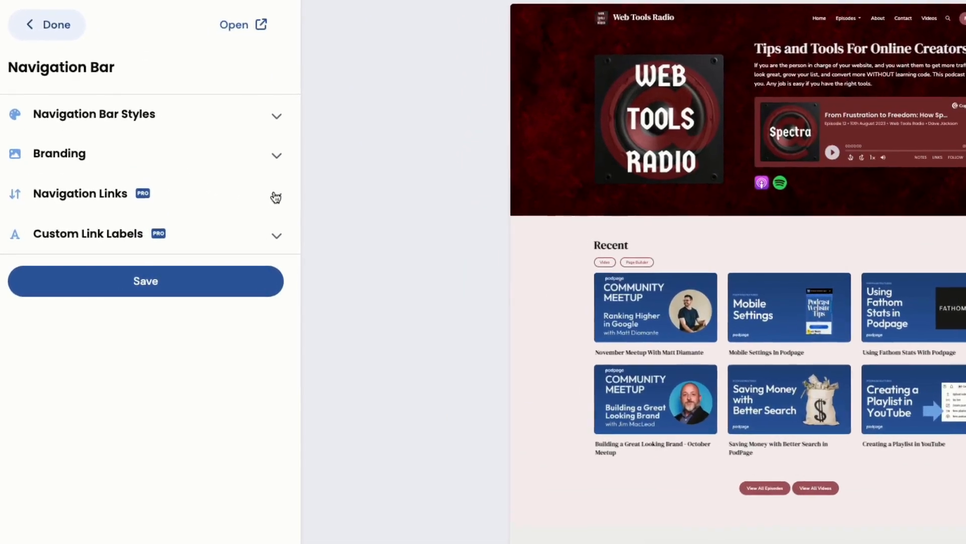
pyautogui.click(336, 197)
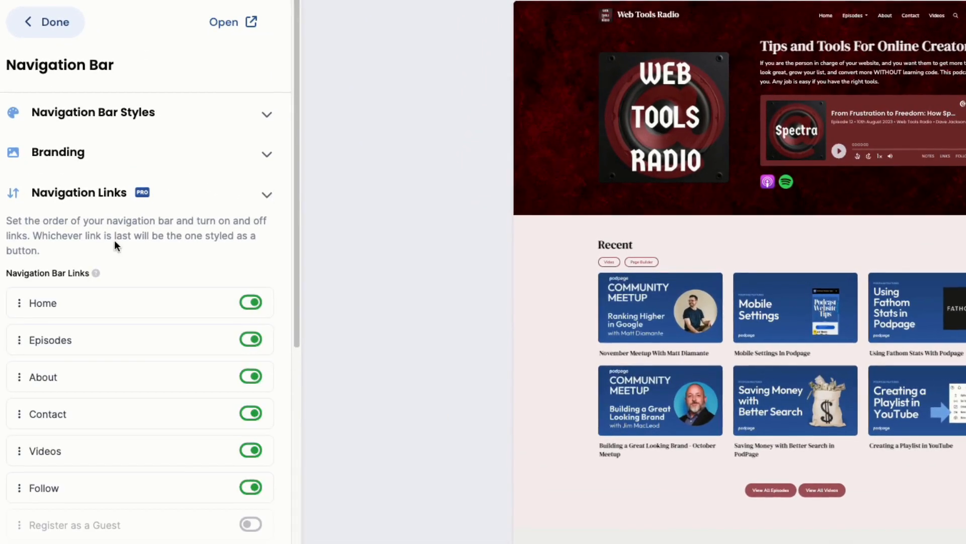
pyautogui.scroll(-1, 111, 241)
pyautogui.scroll(-1, 111, 246)
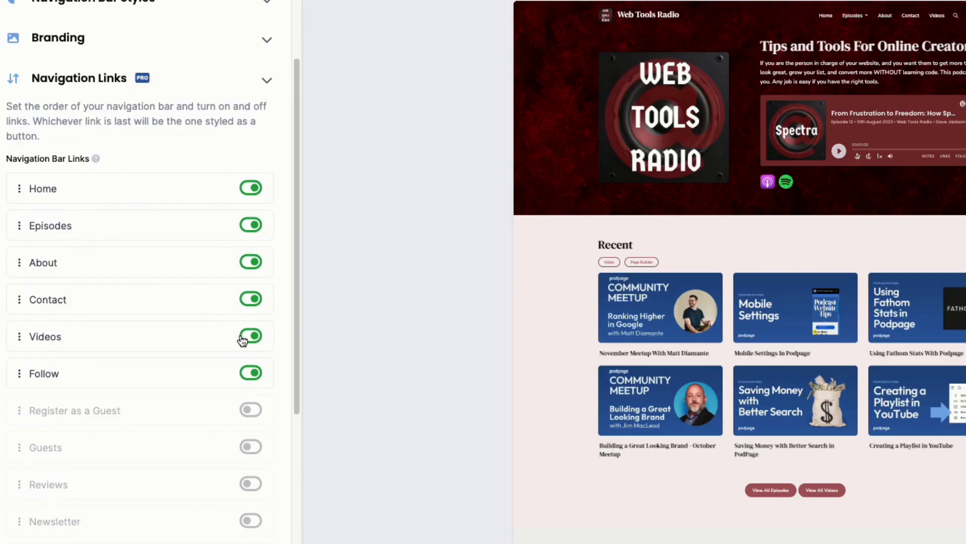
pyautogui.moveTo(122, 337); pyautogui.dragTo(120, 259)
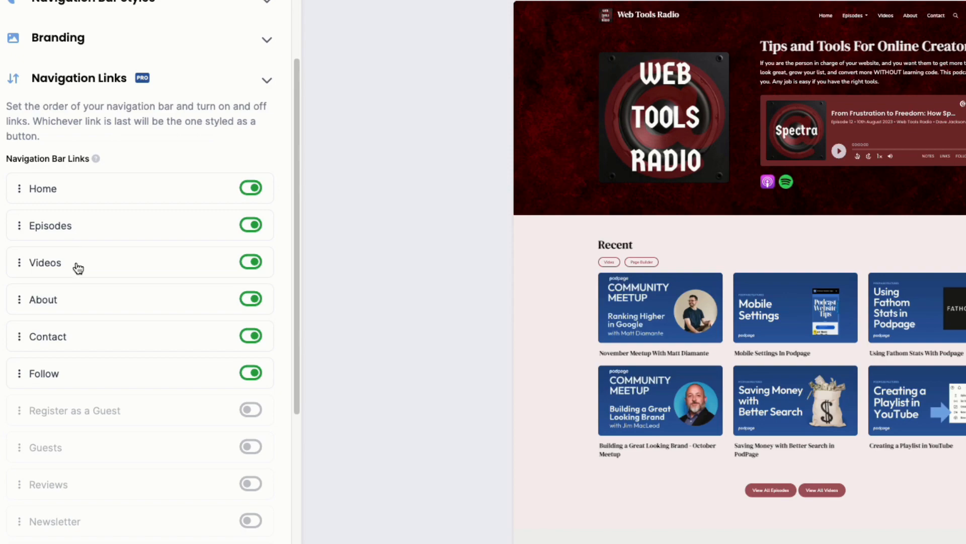
pyautogui.scroll(-5, 75, 281)
pyautogui.scroll(7, 76, 283)
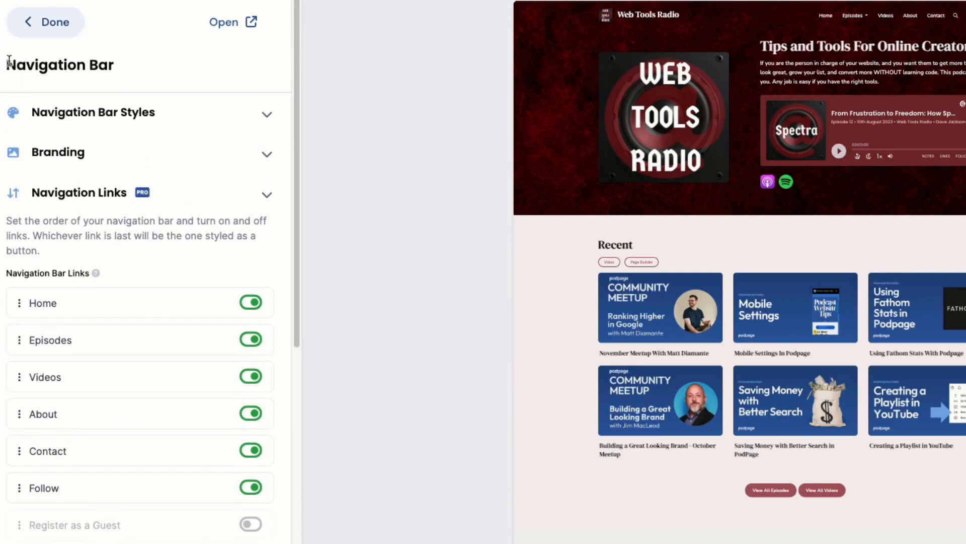
pyautogui.scroll(-8, 93, 257)
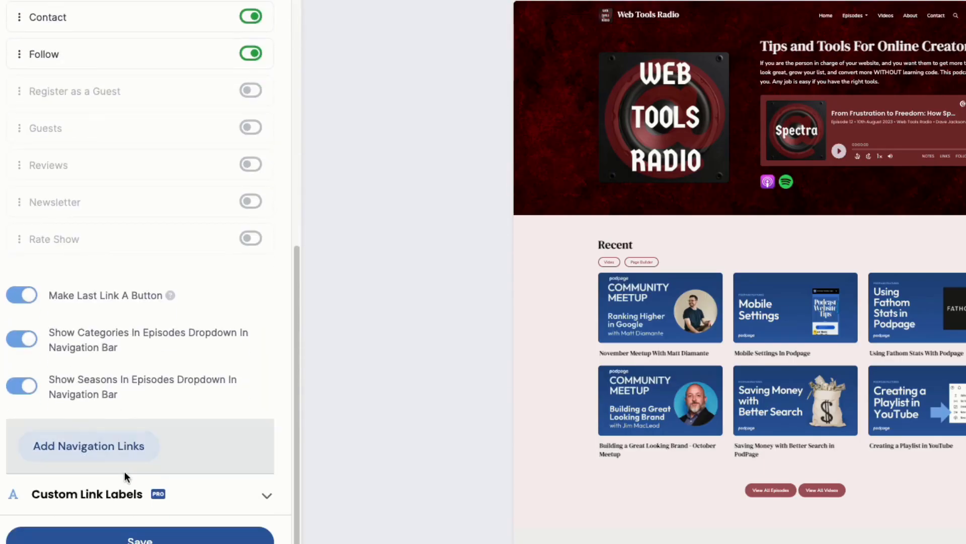
pyautogui.click(129, 540)
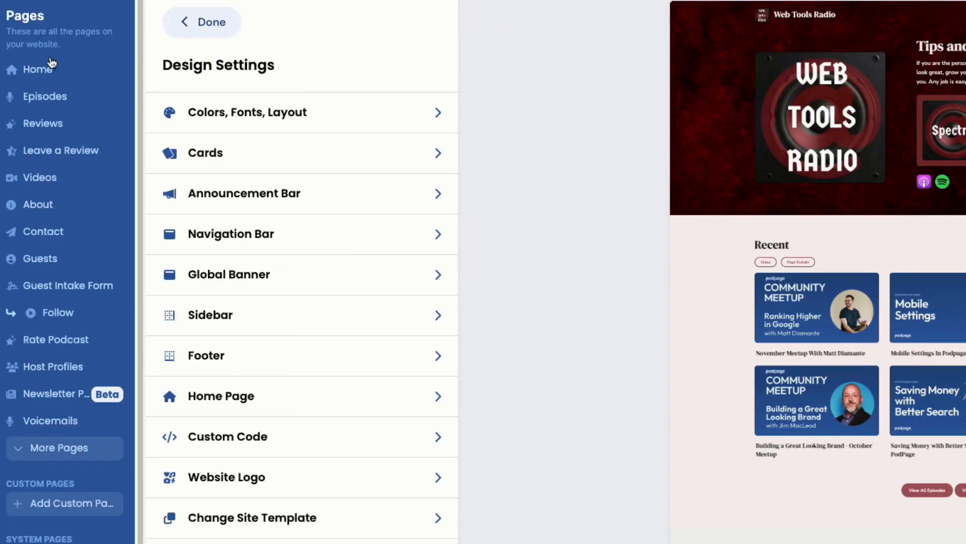
# Review the home page's Homepage Feed settings, including the layout, content types and number of items.
pyautogui.click(44, 71)
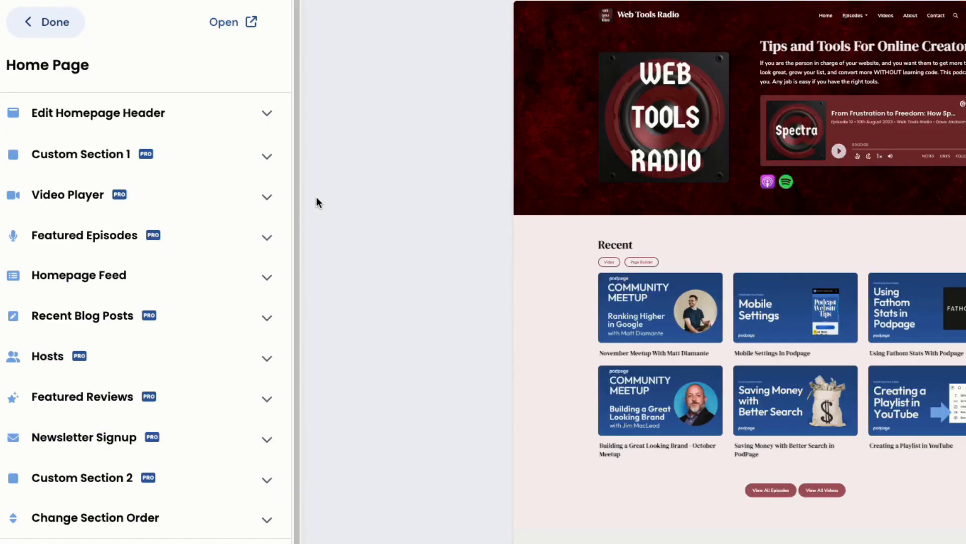
pyautogui.click(257, 279)
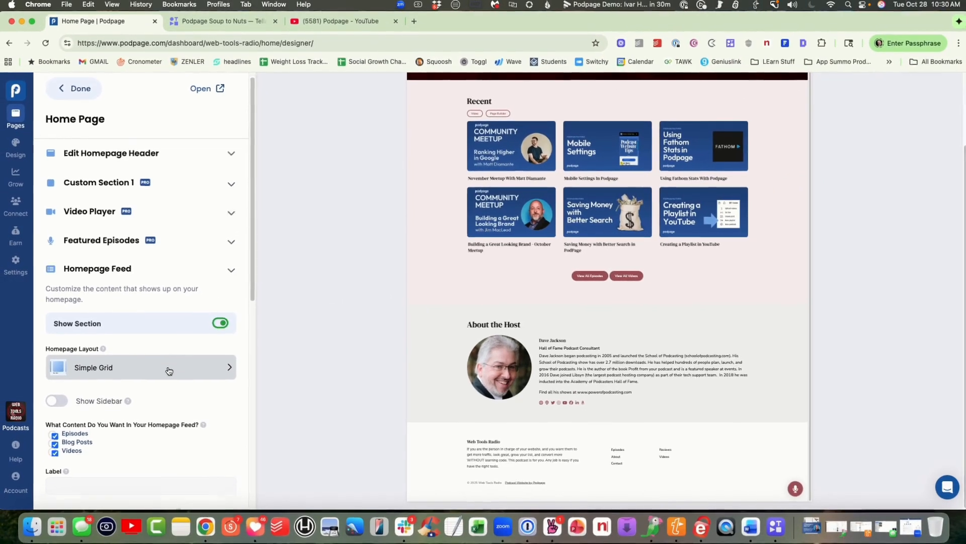
pyautogui.scroll(-4, 181, 421)
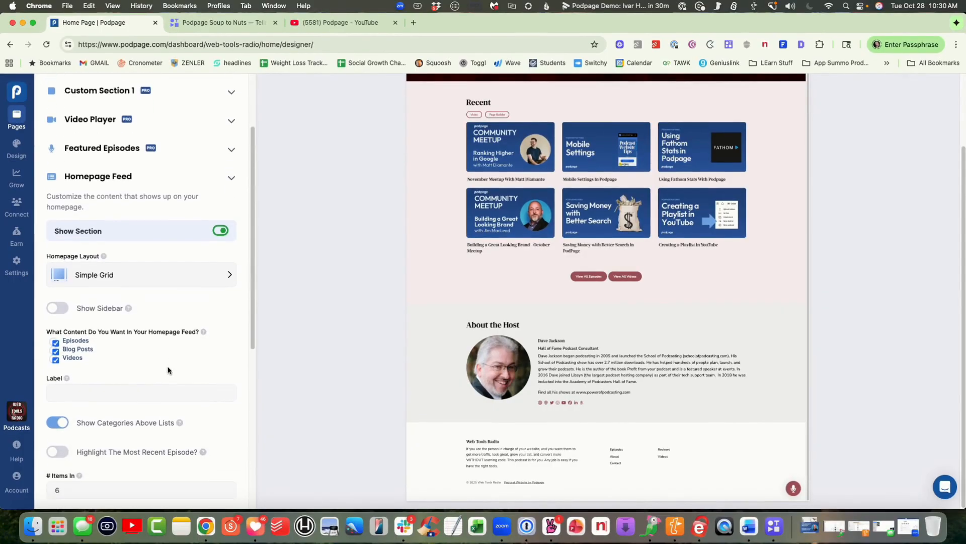
pyautogui.scroll(-10, 168, 370)
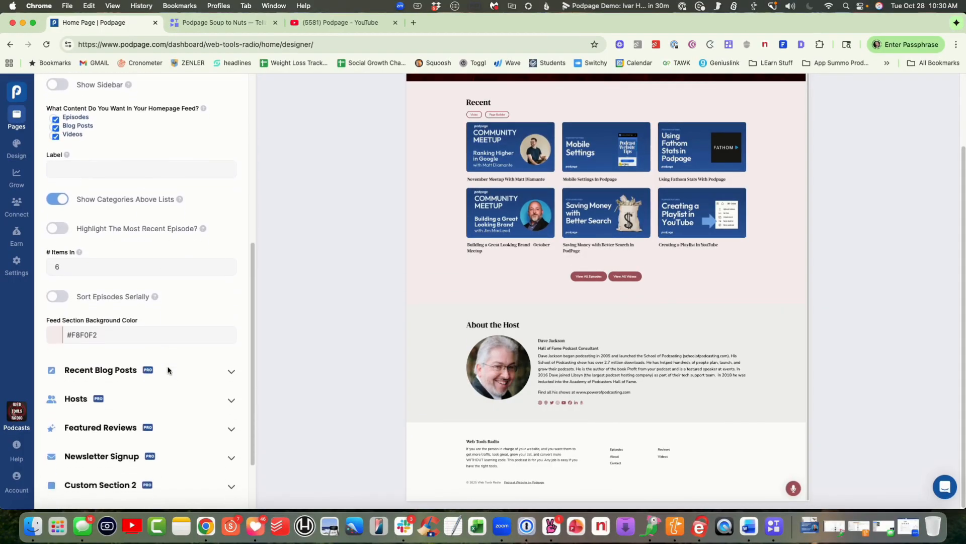
pyautogui.scroll(-4, 168, 370)
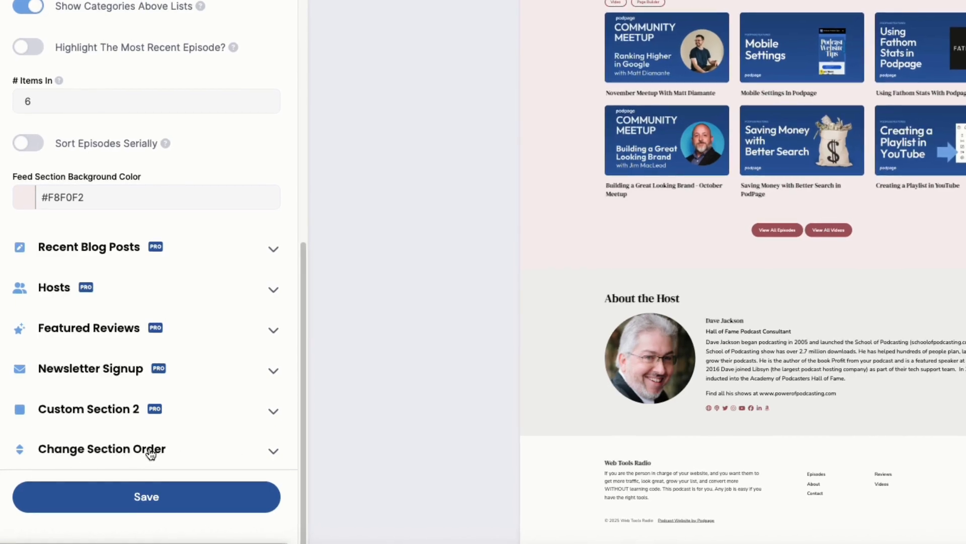
# Move the Videos section directly below Feed in the order of homepage sections.
pyautogui.click(274, 451)
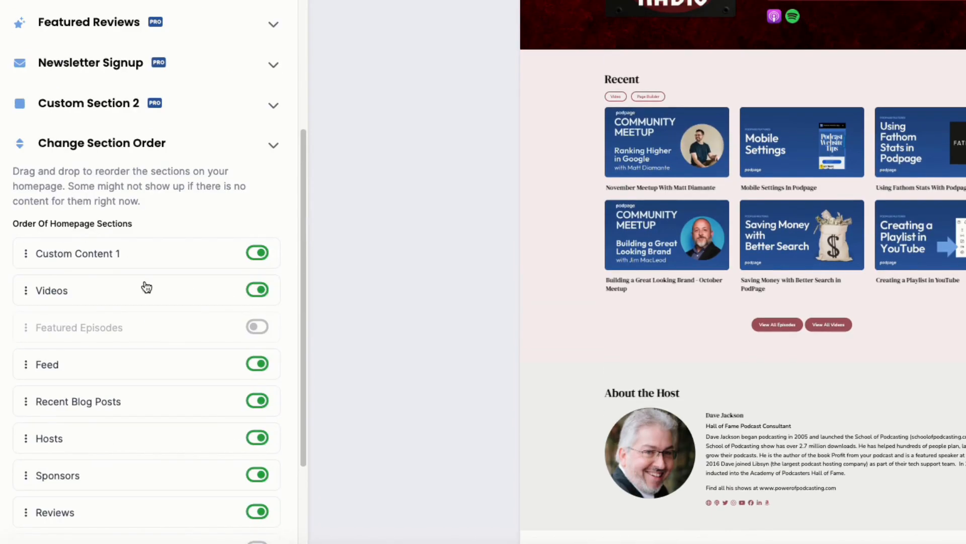
pyautogui.scroll(-4, 77, 272)
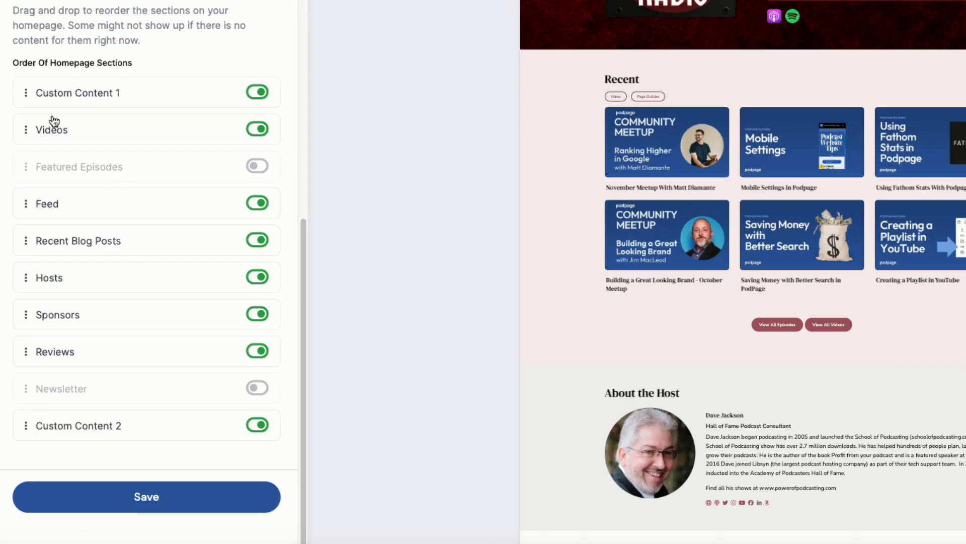
pyautogui.moveTo(69, 131); pyautogui.dragTo(72, 207)
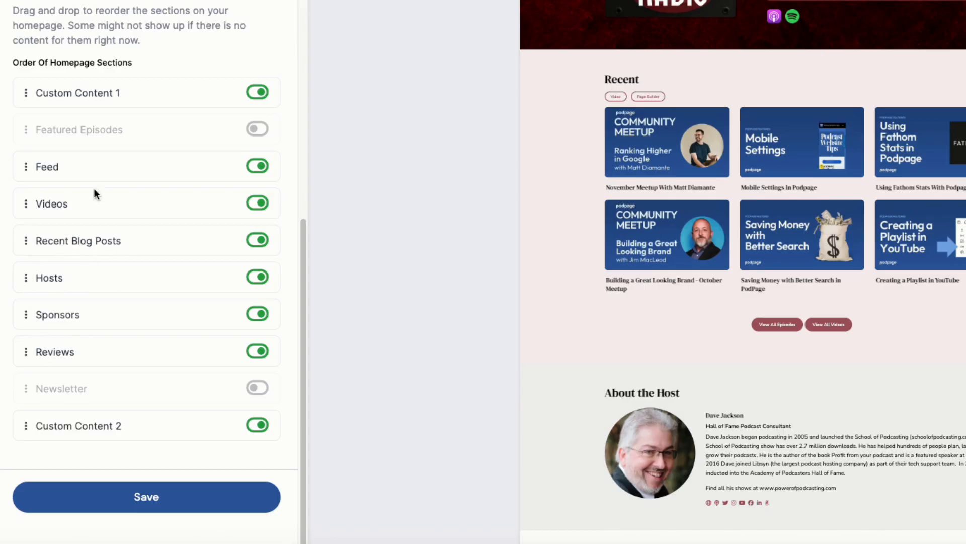
# Save the new order of homepage sections and check the Recent Content section on the live website.
pyautogui.click(154, 502)
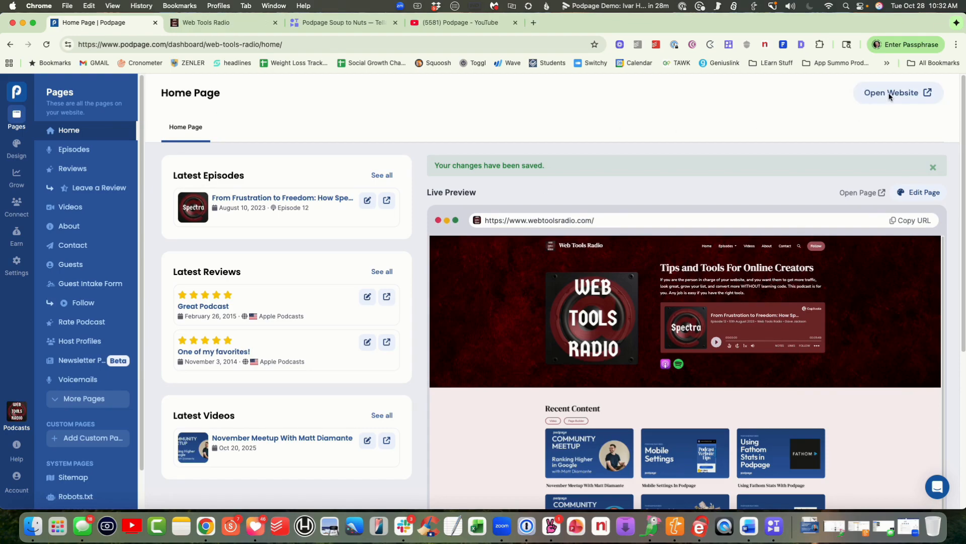
pyautogui.click(888, 94)
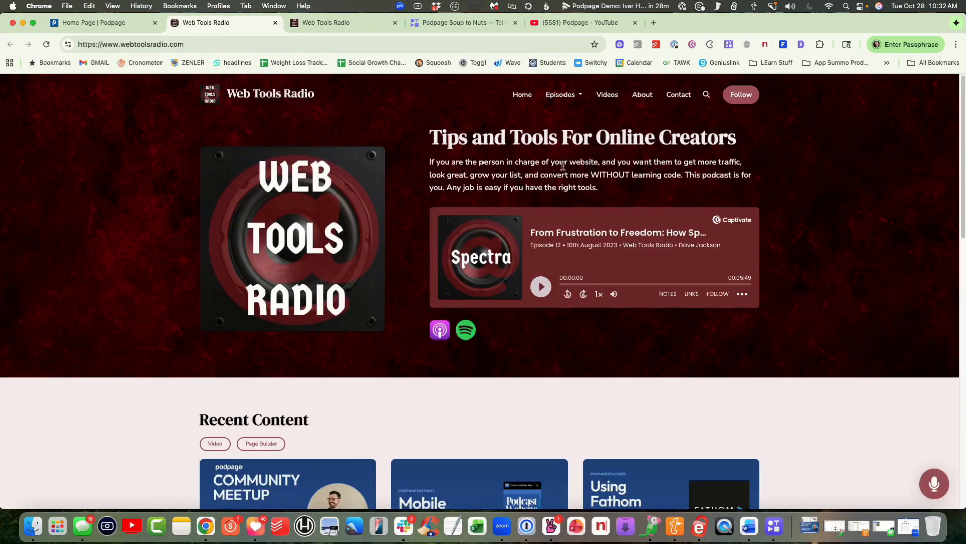
pyautogui.scroll(-3, 367, 302)
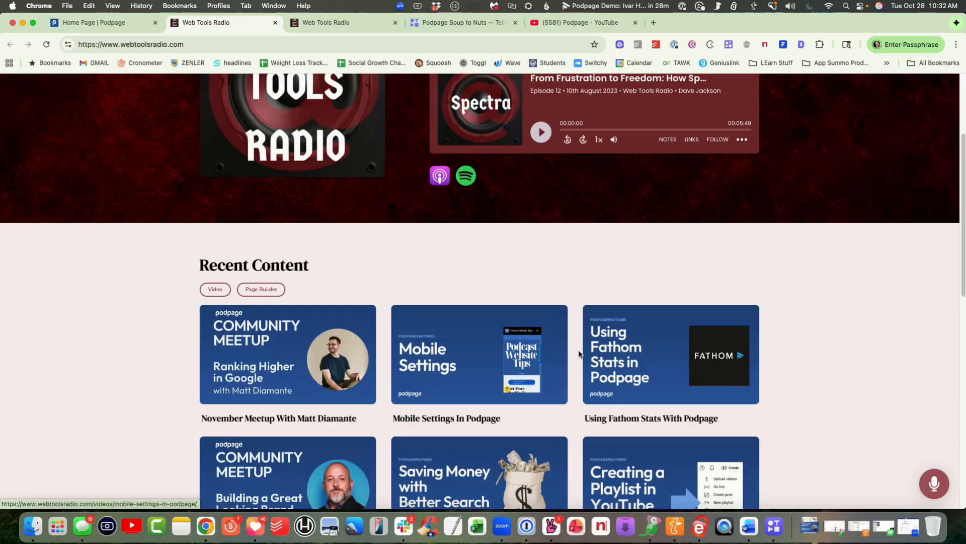
pyautogui.scroll(-3, 504, 356)
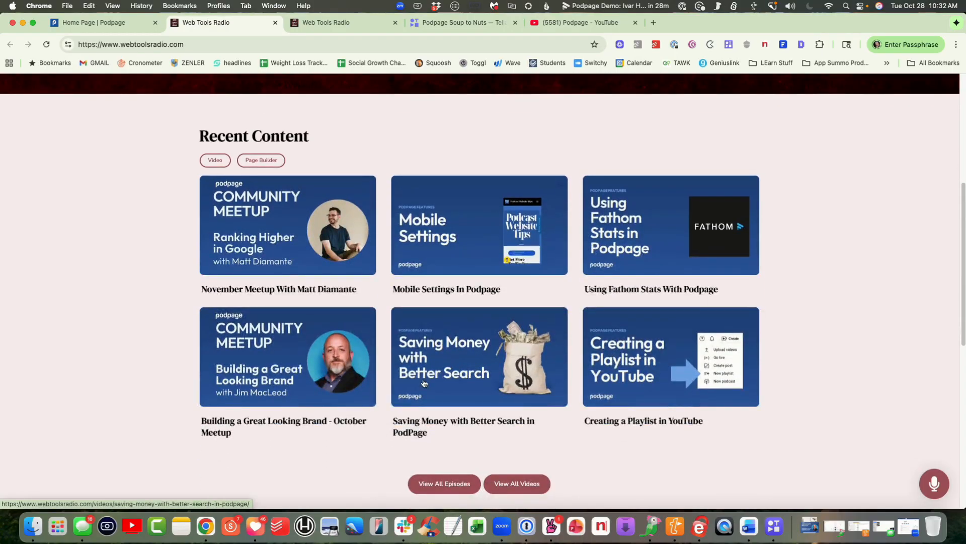
# Examine the full video listing reached from the home page's Recent Content section, and return to the home page.
pyautogui.click(519, 484)
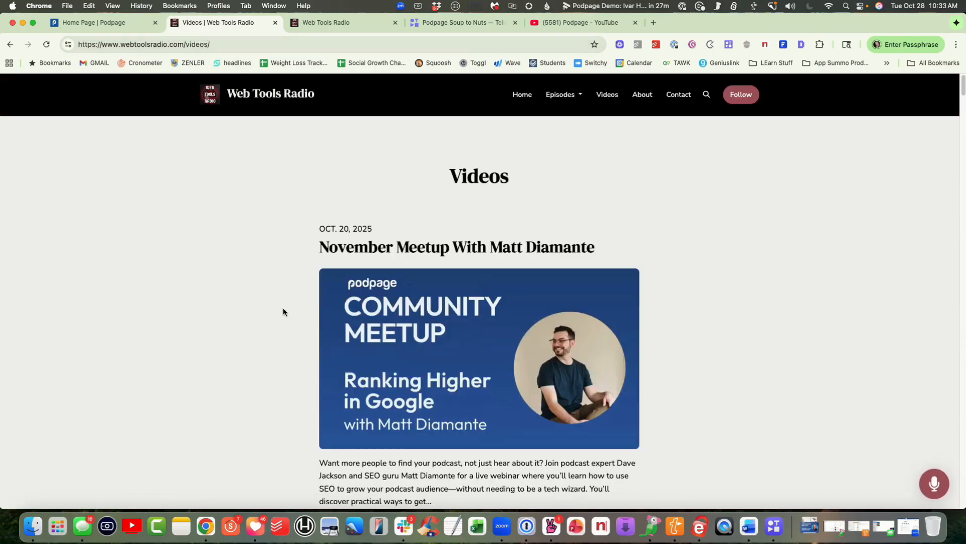
pyautogui.scroll(-5, 283, 309)
pyautogui.scroll(-9, 283, 309)
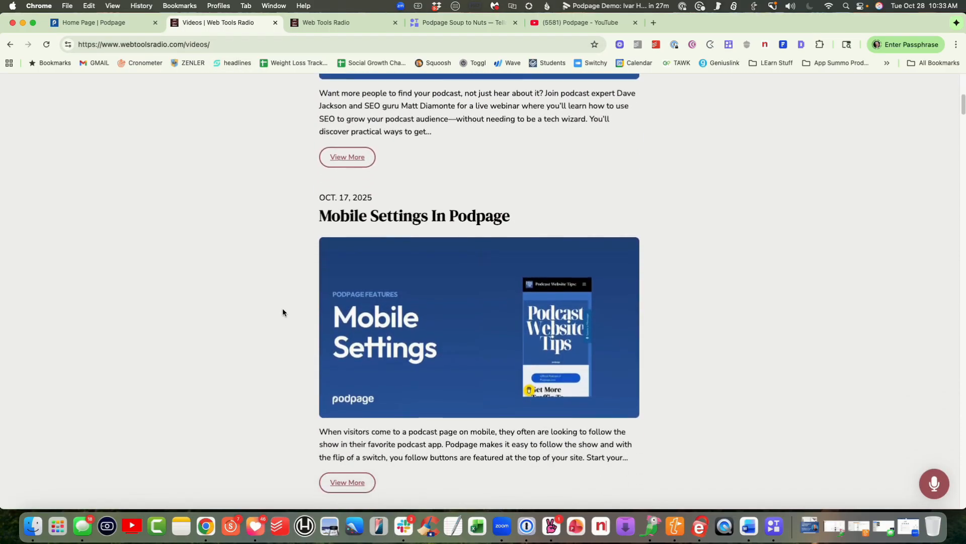
pyautogui.scroll(14, 282, 312)
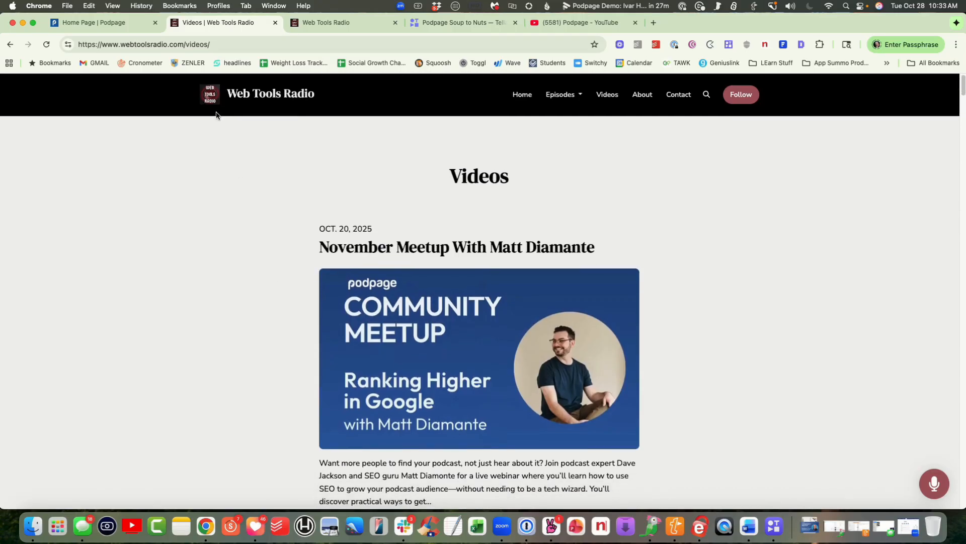
pyautogui.click(246, 95)
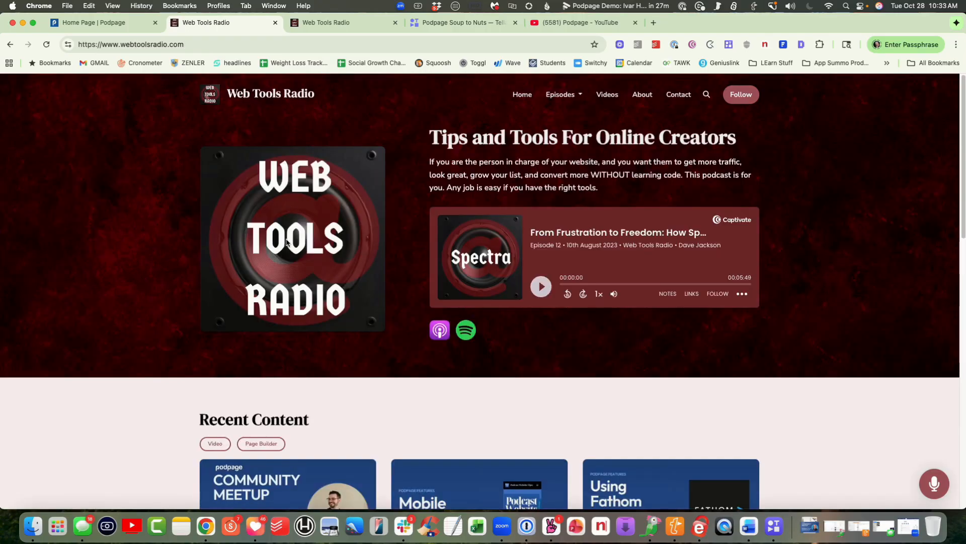
# Examine the full episode listing reached from the home page's Recent Content section.
pyautogui.scroll(-5, 286, 243)
pyautogui.scroll(-3, 286, 243)
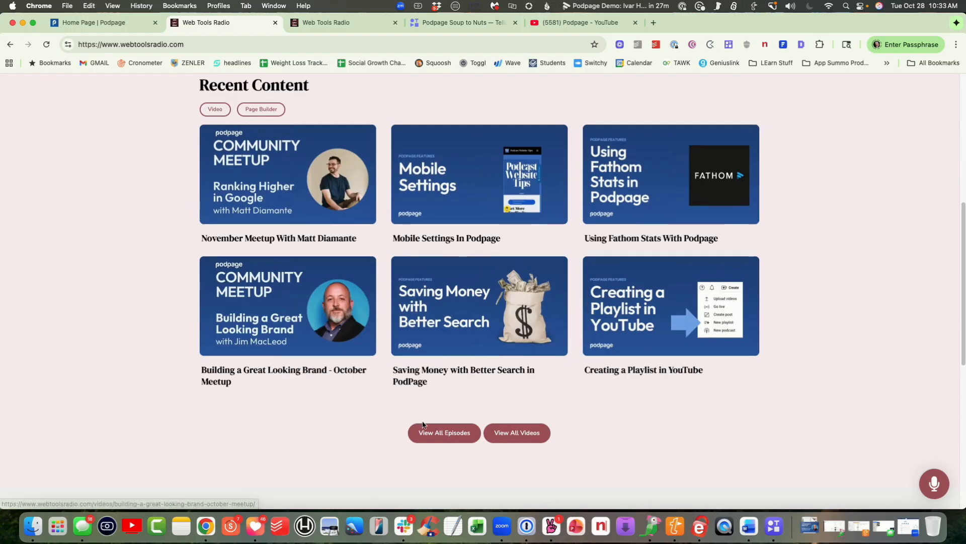
pyautogui.click(437, 435)
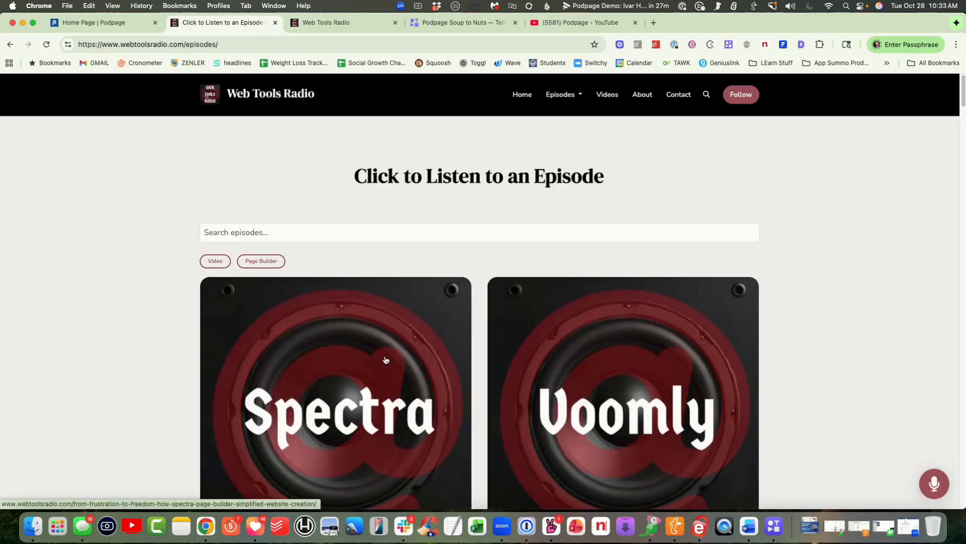
pyautogui.scroll(-10, 385, 359)
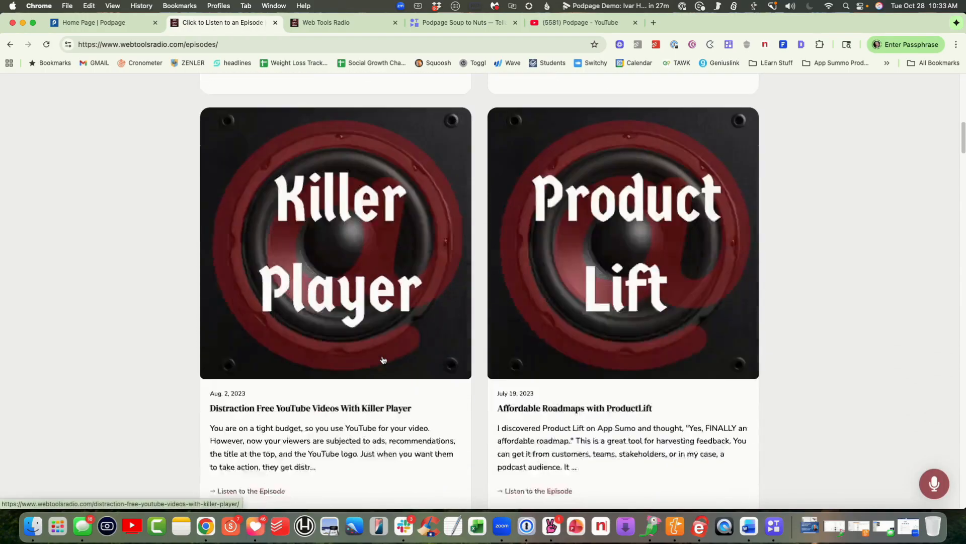
pyautogui.scroll(-5, 384, 359)
pyautogui.scroll(15, 385, 357)
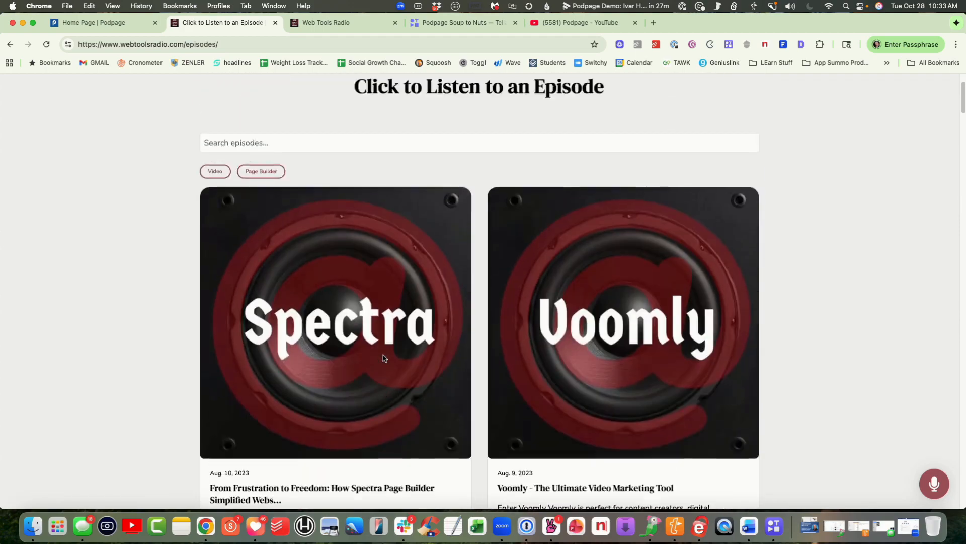
pyautogui.scroll(2, 383, 357)
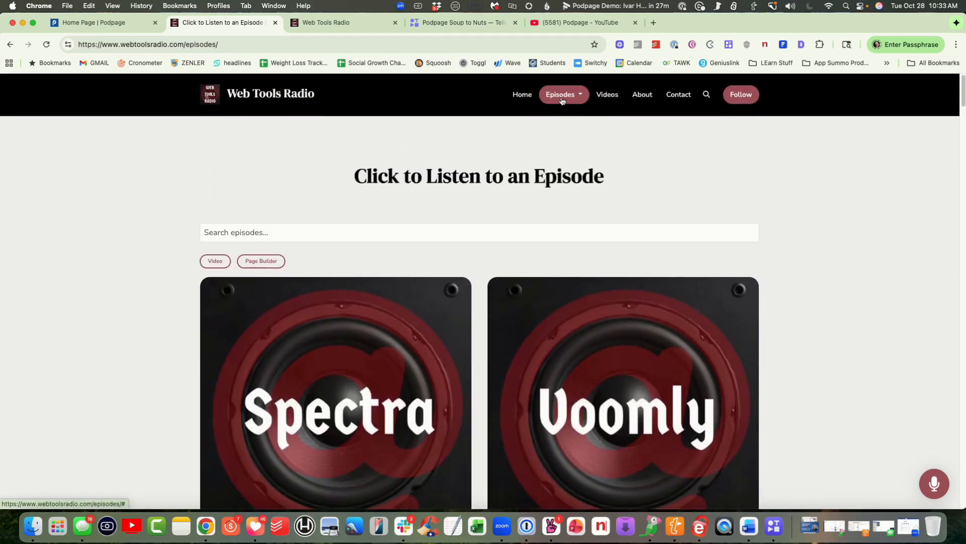
# Check that the site navigation's Videos and Home links lead to their pages.
pyautogui.click(603, 95)
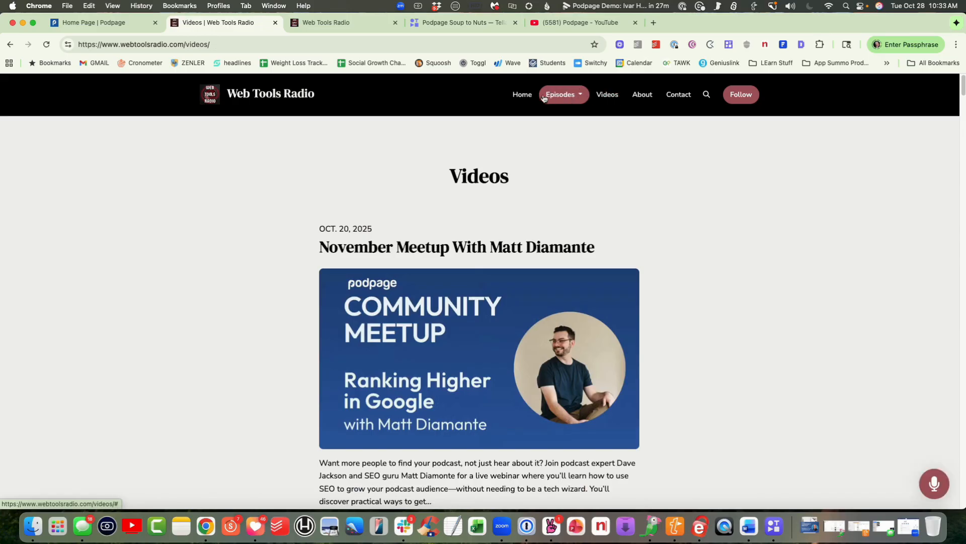
pyautogui.click(522, 95)
pyautogui.scroll(-6, 383, 244)
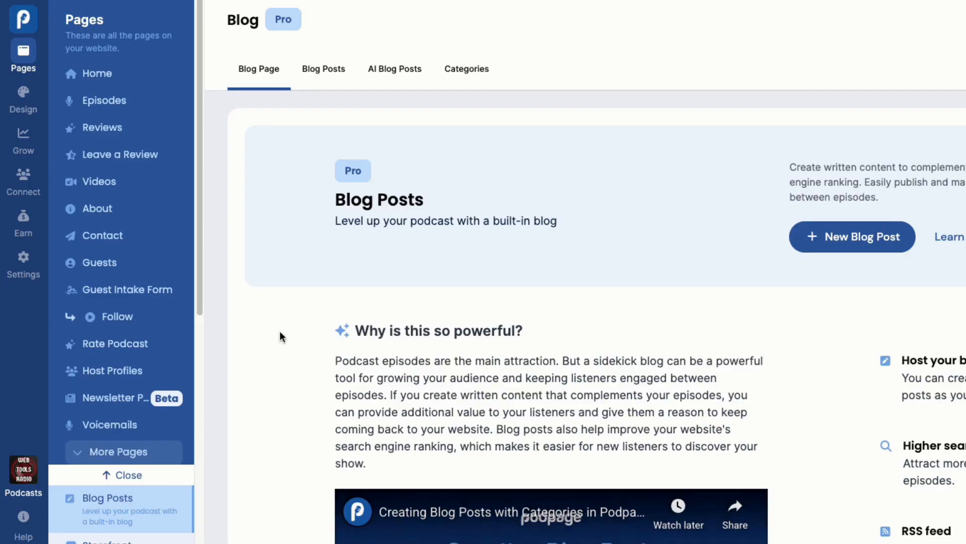
# Create and save a blog category named Best Practices.
pyautogui.click(467, 74)
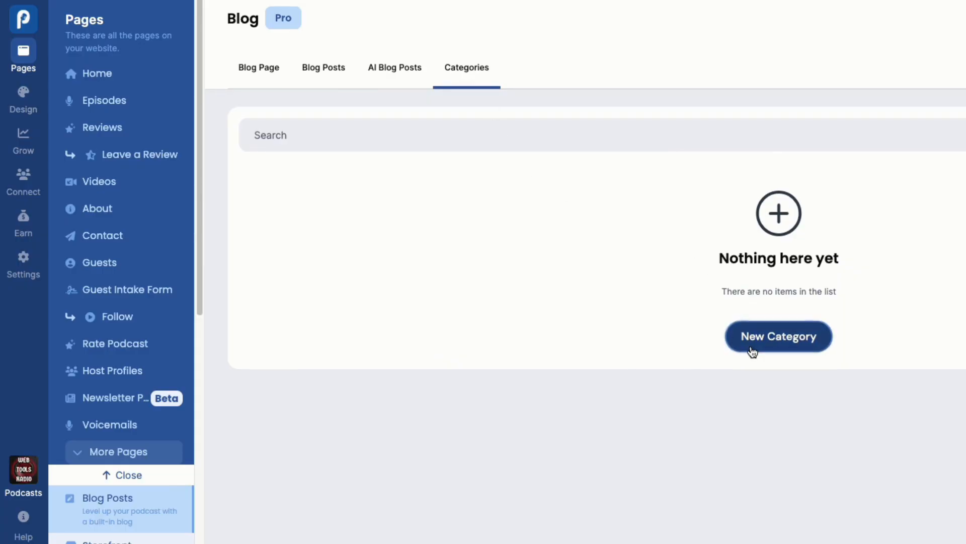
pyautogui.click(752, 350)
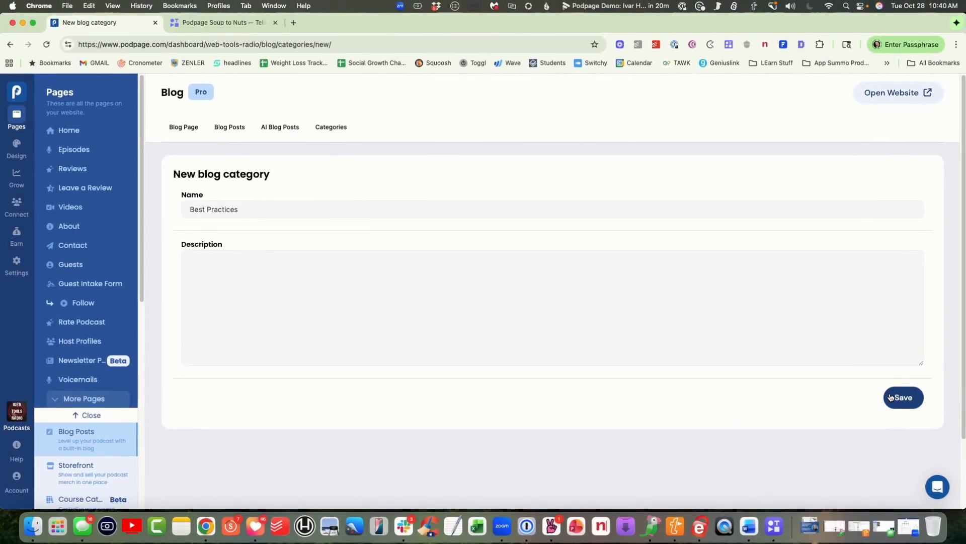
pyautogui.click(890, 397)
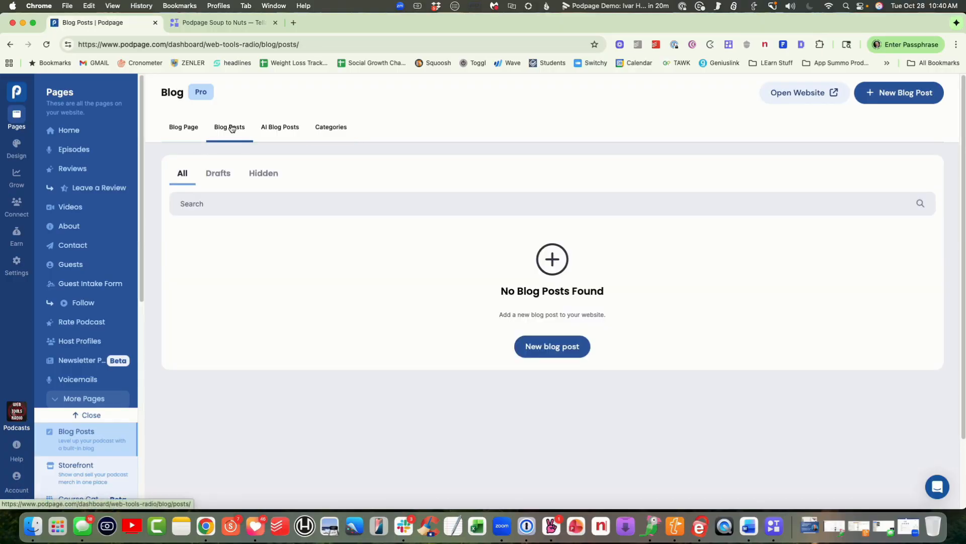
# Start a new blog post titled Getting Feedback and check the text style choices for its body.
pyautogui.click(539, 348)
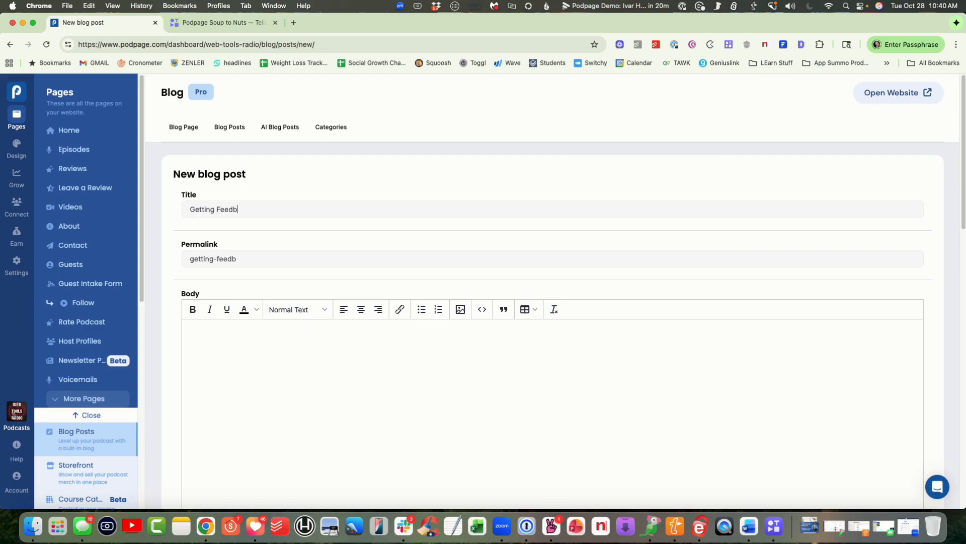
pyautogui.click(225, 348)
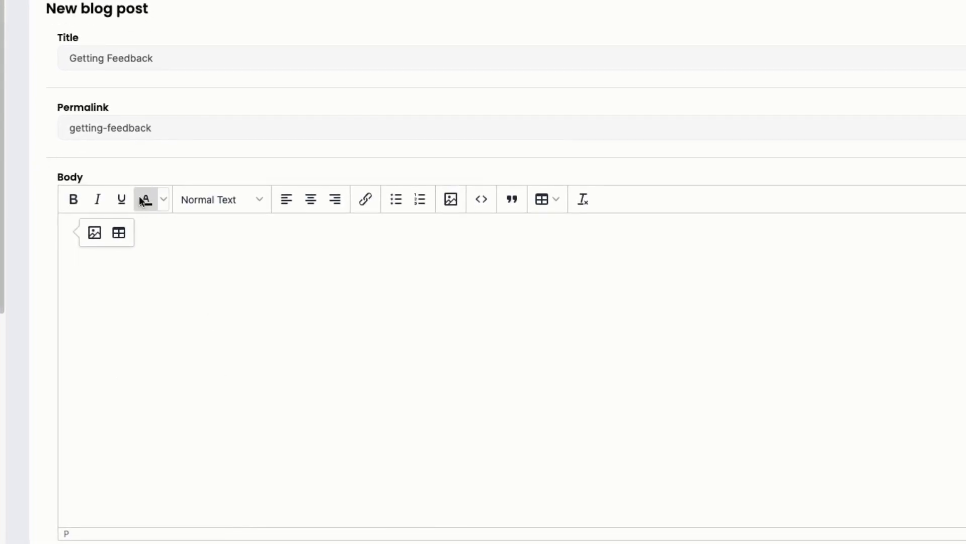
pyautogui.click(228, 200)
pyautogui.click(239, 193)
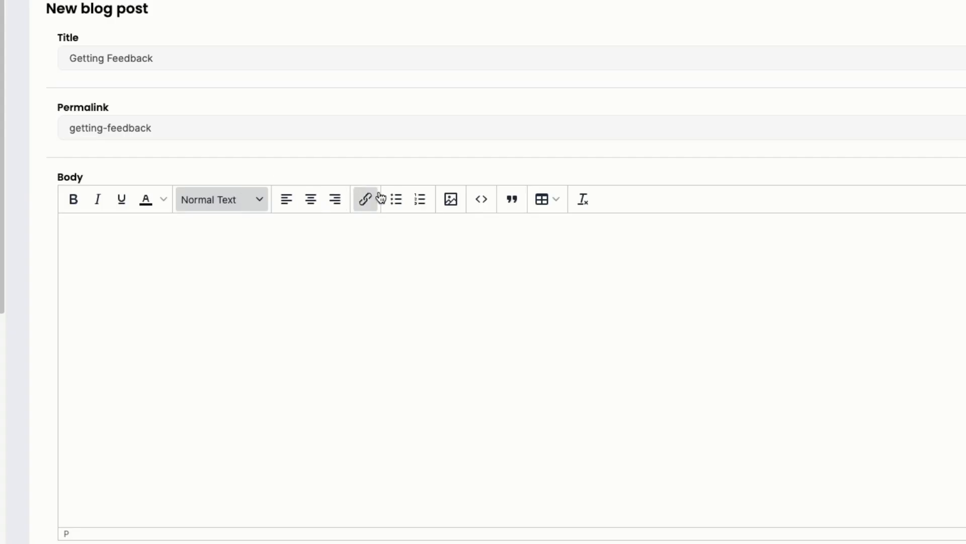
# Assign the podcast host as the blog post's author and select the Best Practices category.
pyautogui.scroll(-5, 566, 252)
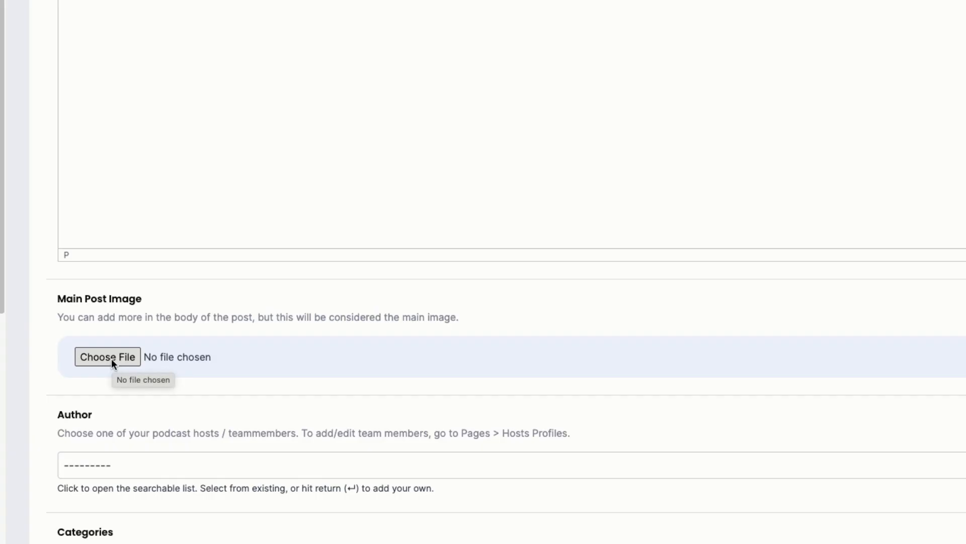
pyautogui.scroll(-2, 111, 358)
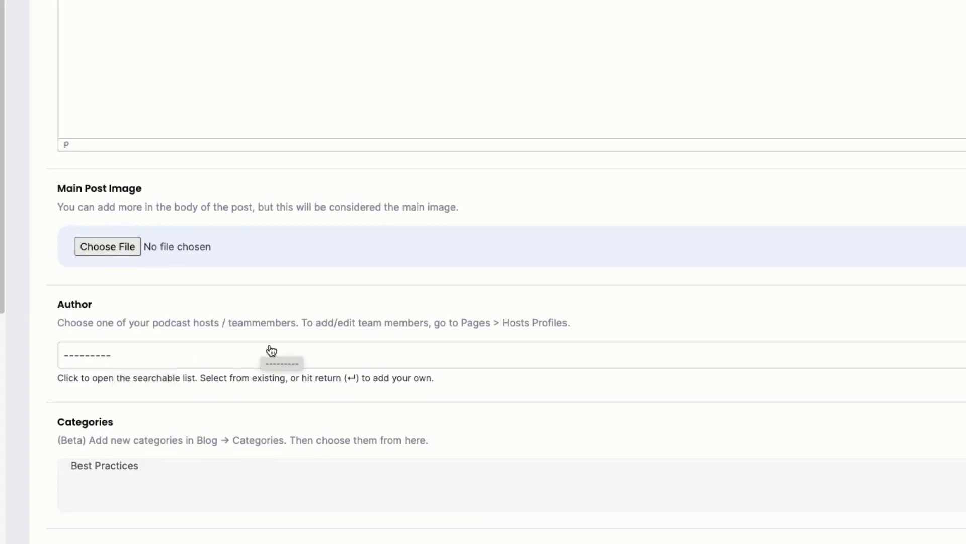
pyautogui.click(145, 360)
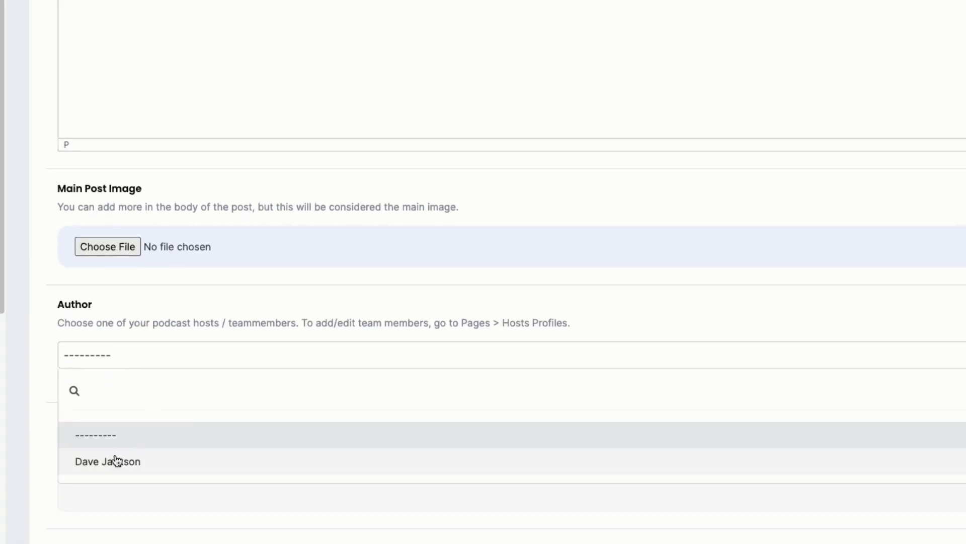
pyautogui.click(115, 458)
pyautogui.scroll(-1, 151, 332)
pyautogui.scroll(-1, 149, 337)
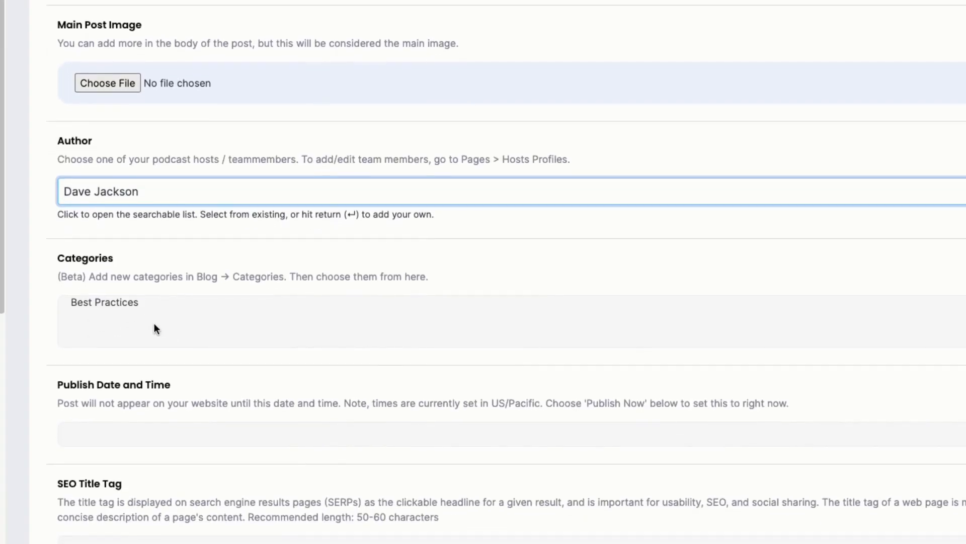
pyautogui.click(103, 300)
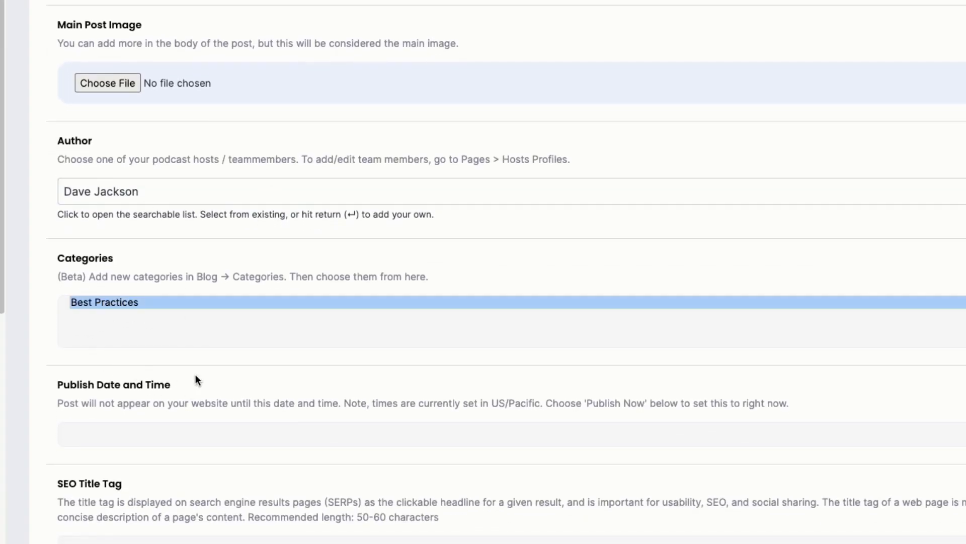
# Set the blog post's publish date to October 27, 2025.
pyautogui.scroll(-3, 195, 373)
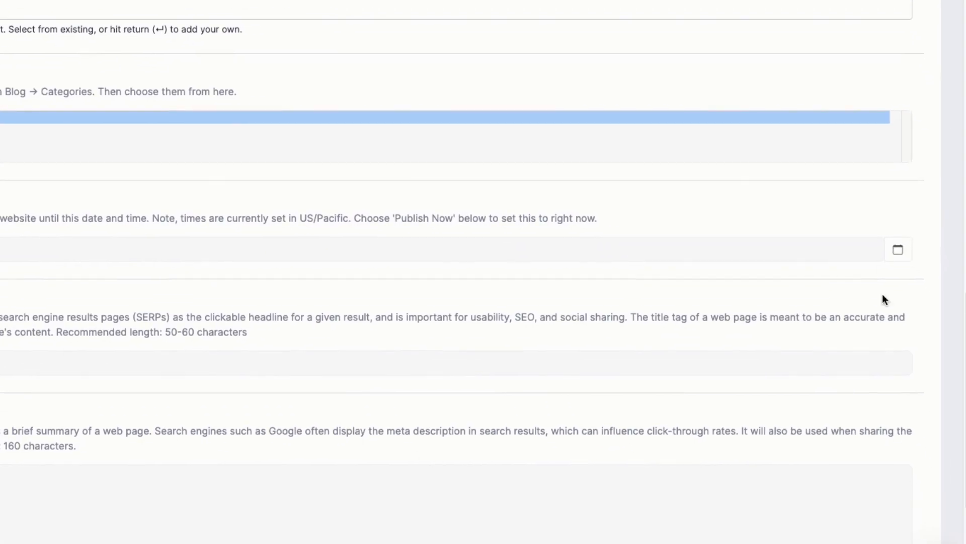
pyautogui.click(896, 251)
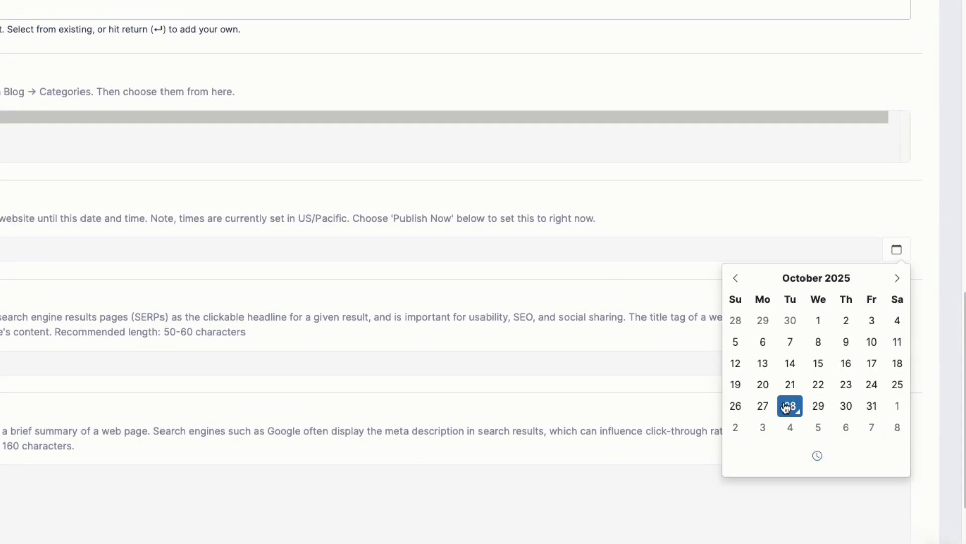
pyautogui.click(763, 406)
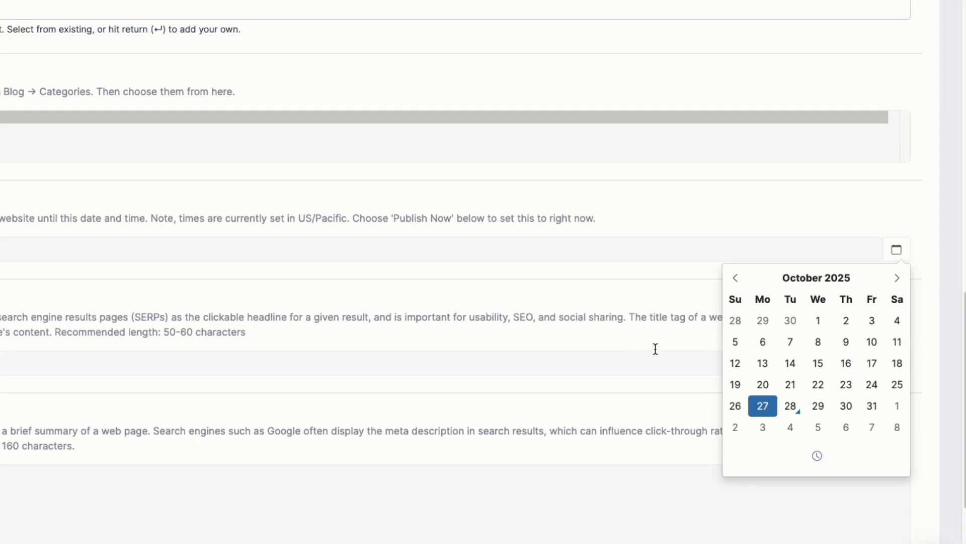
pyautogui.click(677, 293)
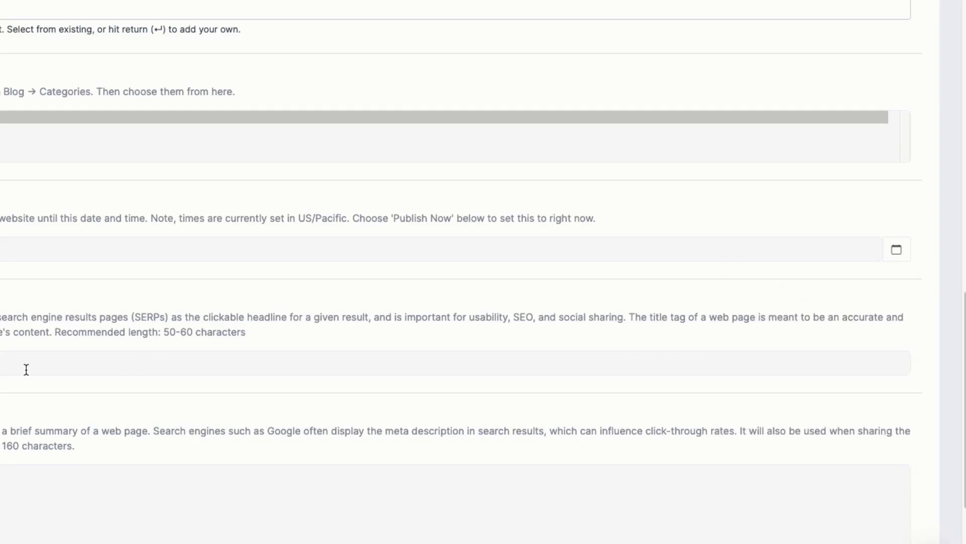
# Review the blog post's settings and set Affordable Roadmaps with ProductLift as its related episode.
pyautogui.scroll(-4, 26, 370)
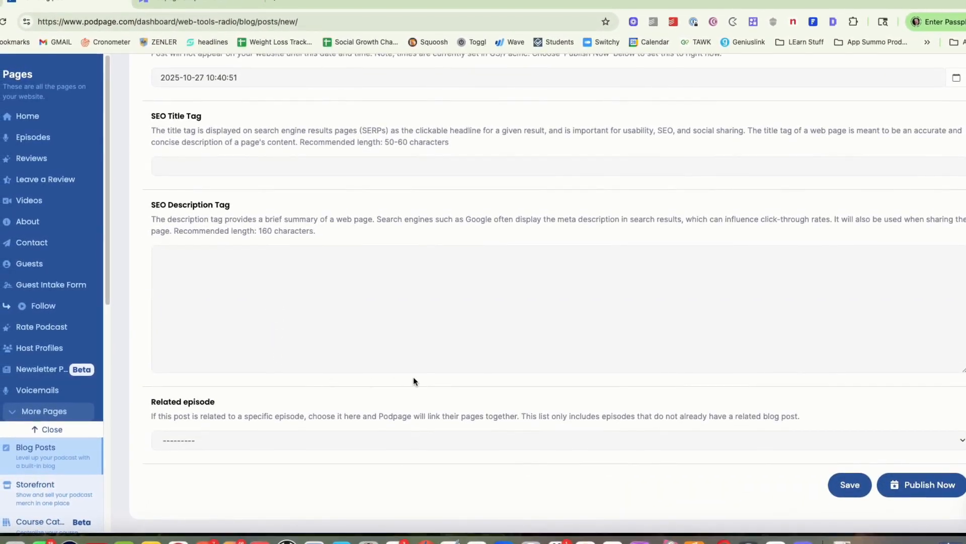
pyautogui.scroll(10, 413, 379)
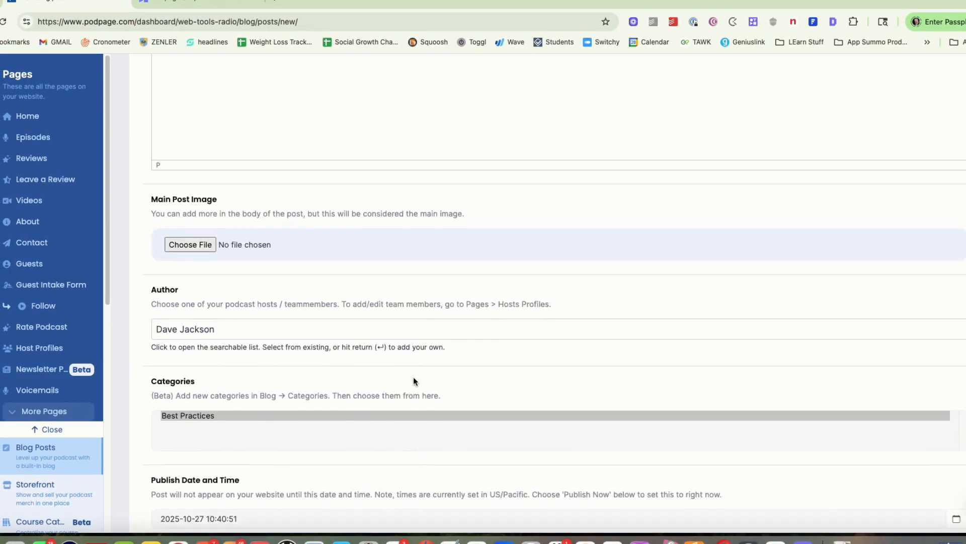
pyautogui.scroll(10, 413, 380)
pyautogui.scroll(-20, 413, 380)
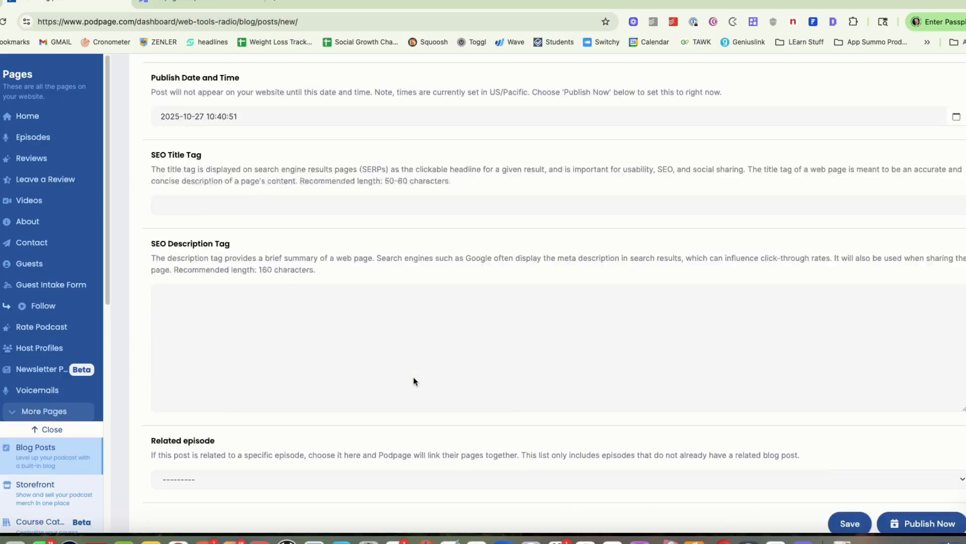
pyautogui.click(360, 436)
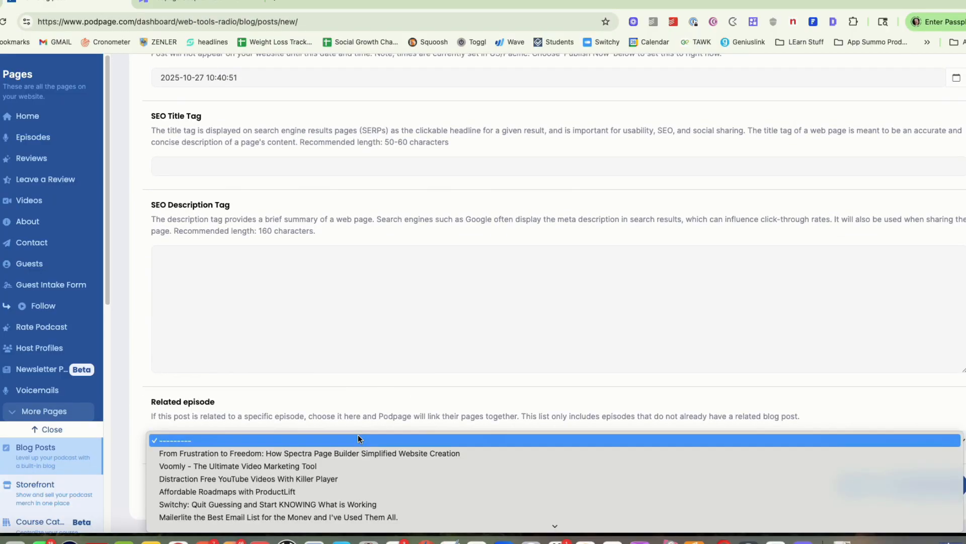
pyautogui.click(287, 491)
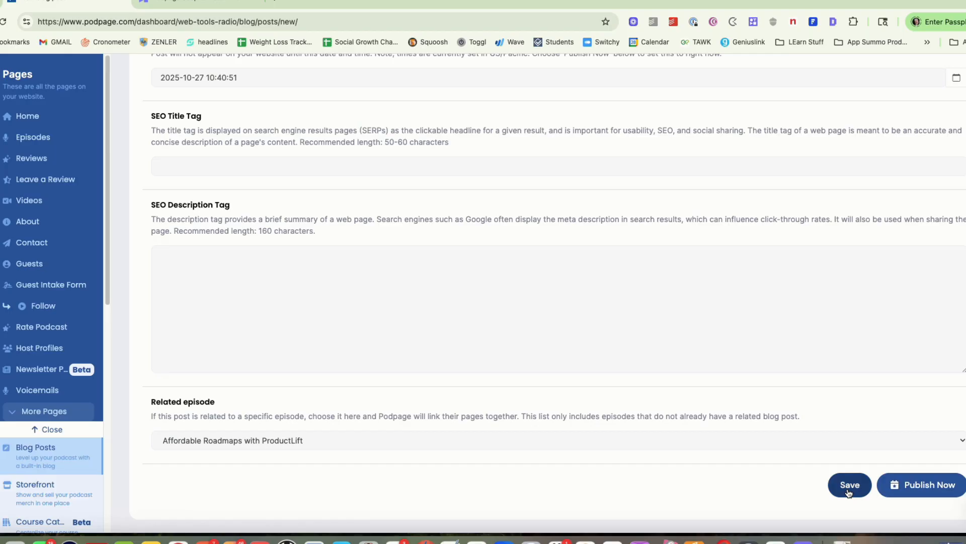
# Publish the Getting Feedback blog post immediately, and check the live Web Tools Radio home page down to its footer.
pyautogui.scroll(4, 637, 345)
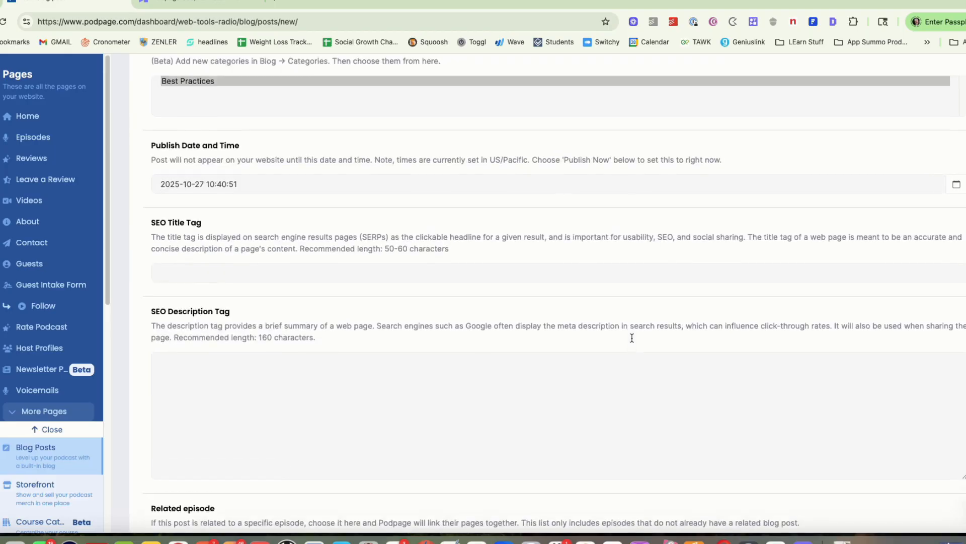
pyautogui.scroll(-4, 411, 292)
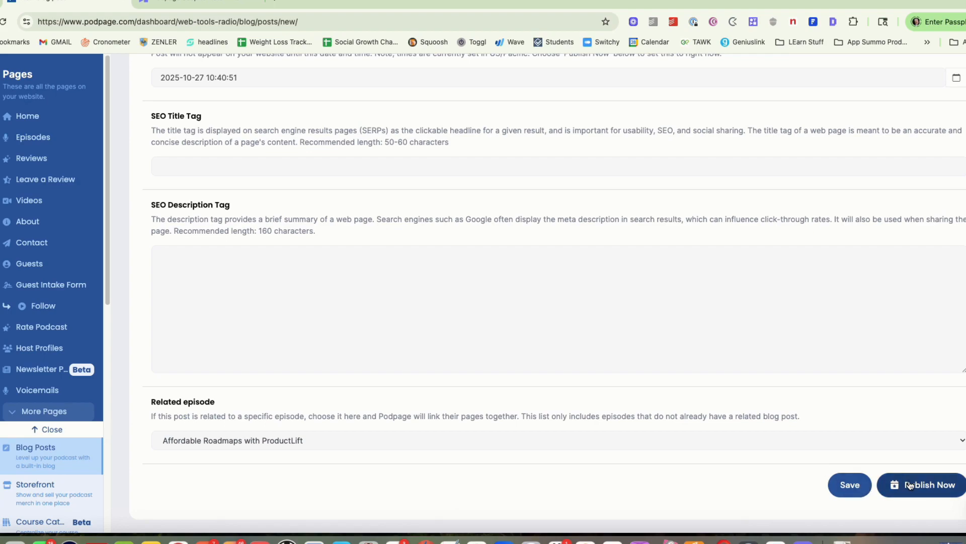
pyautogui.click(910, 484)
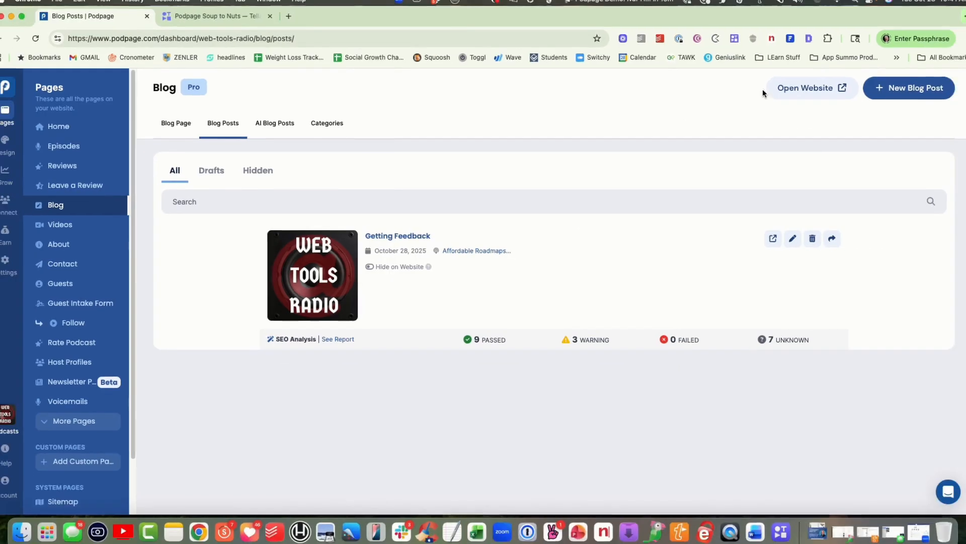
pyautogui.click(789, 94)
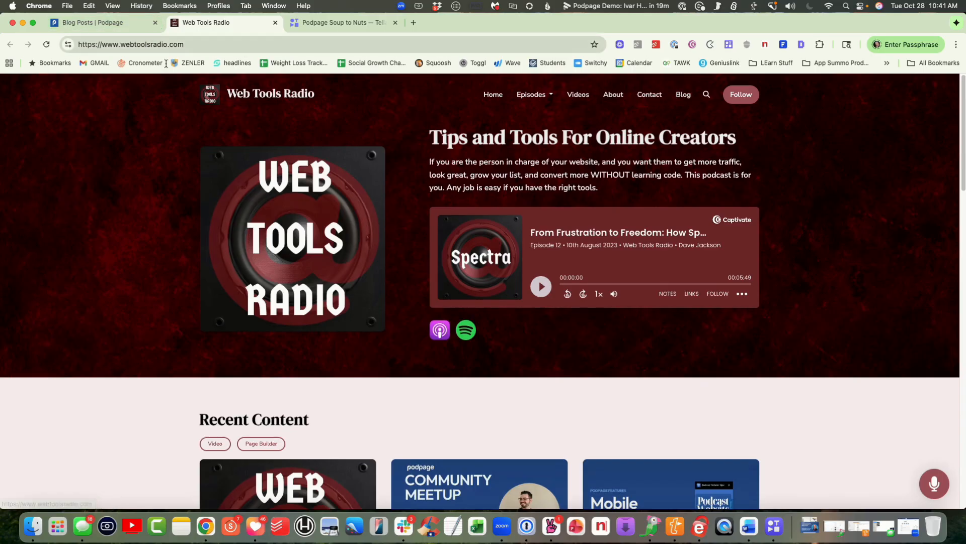
pyautogui.scroll(-20, 378, 261)
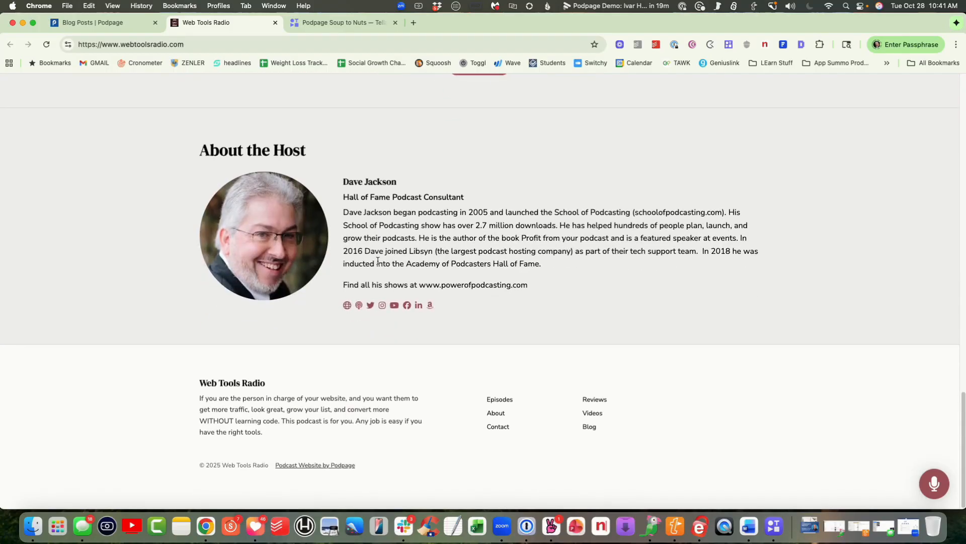
# Turn off the Blog link in the website's navigation bar and save the navigation settings.
pyautogui.click(126, 22)
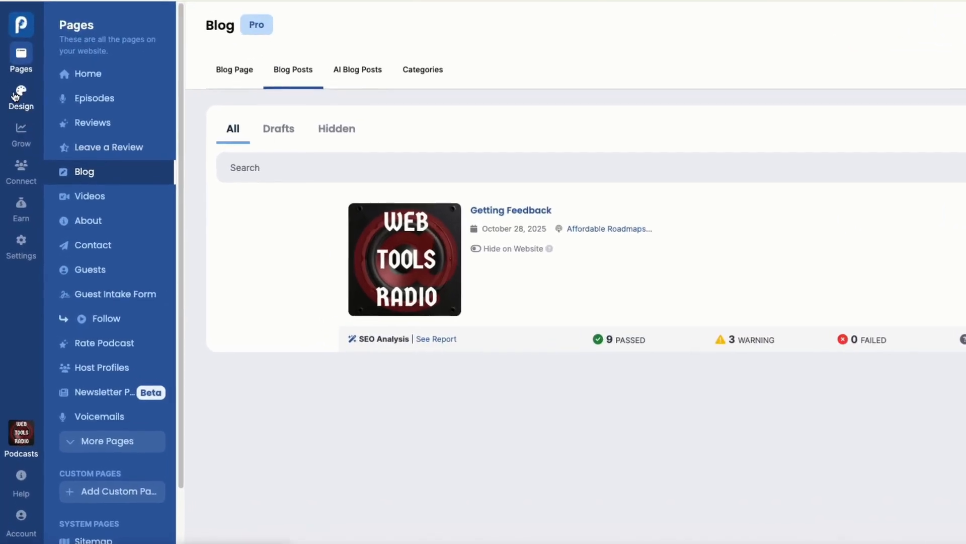
pyautogui.click(17, 140)
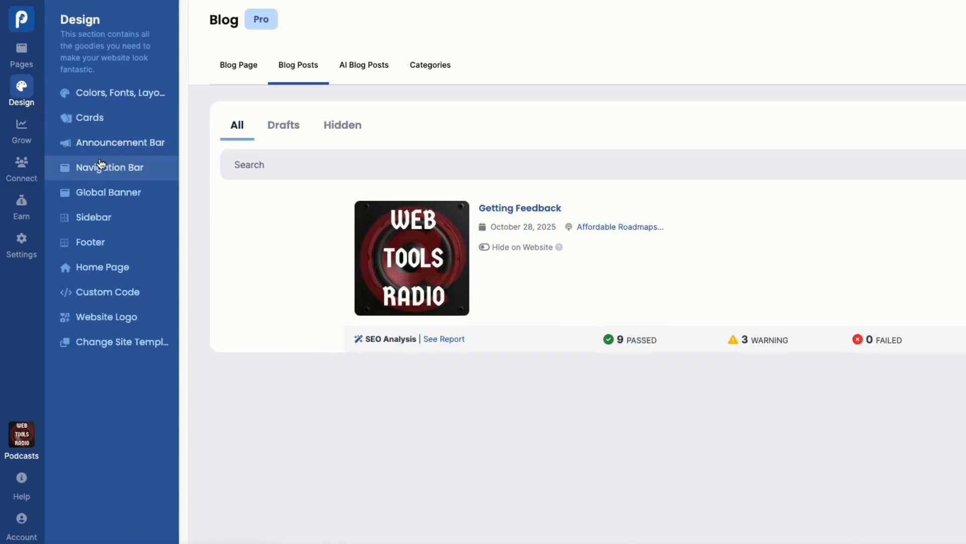
pyautogui.click(103, 169)
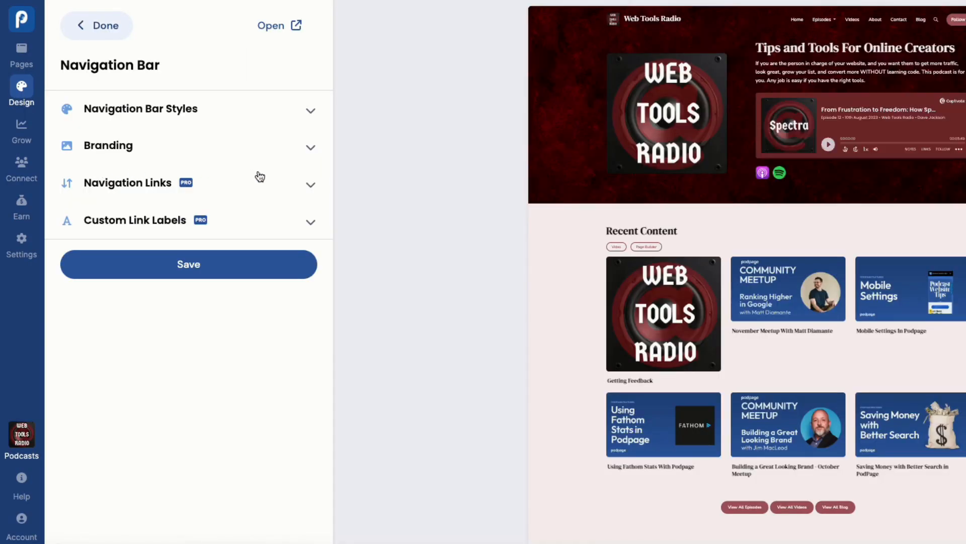
pyautogui.click(303, 186)
pyautogui.scroll(-2, 120, 232)
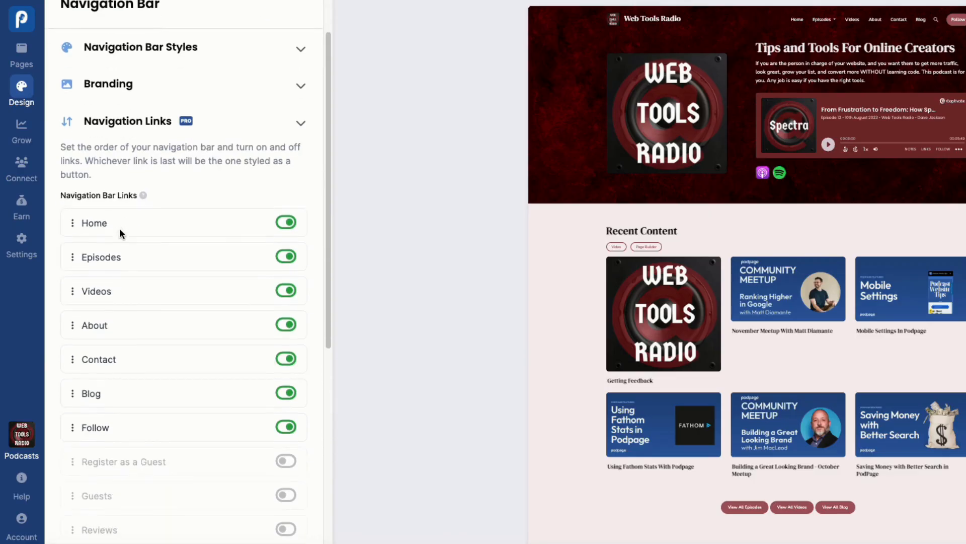
pyautogui.click(287, 357)
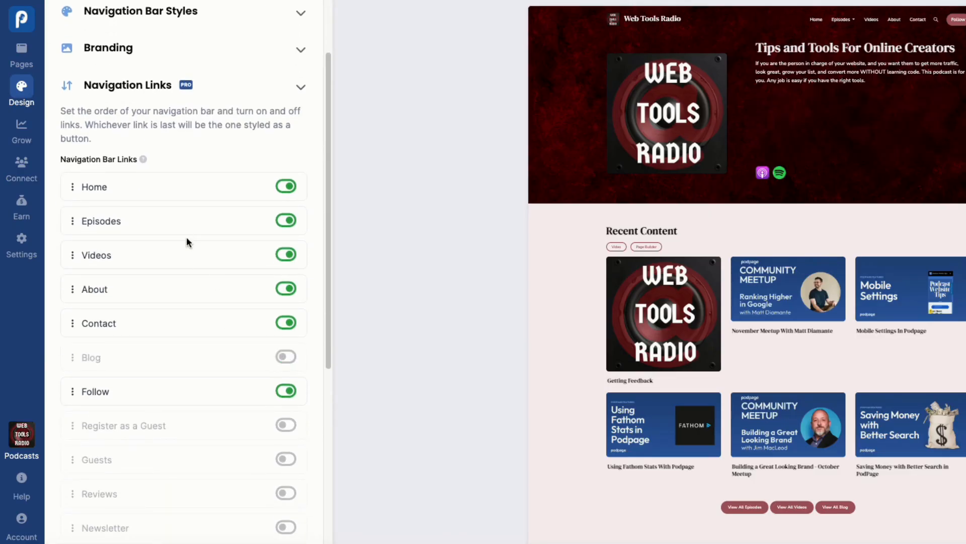
pyautogui.click(304, 91)
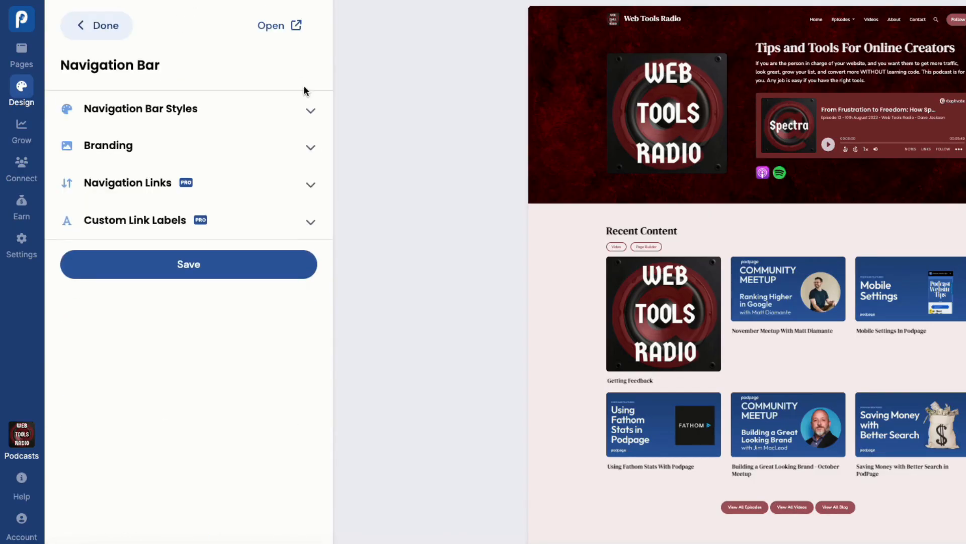
pyautogui.click(149, 263)
pyautogui.click(93, 26)
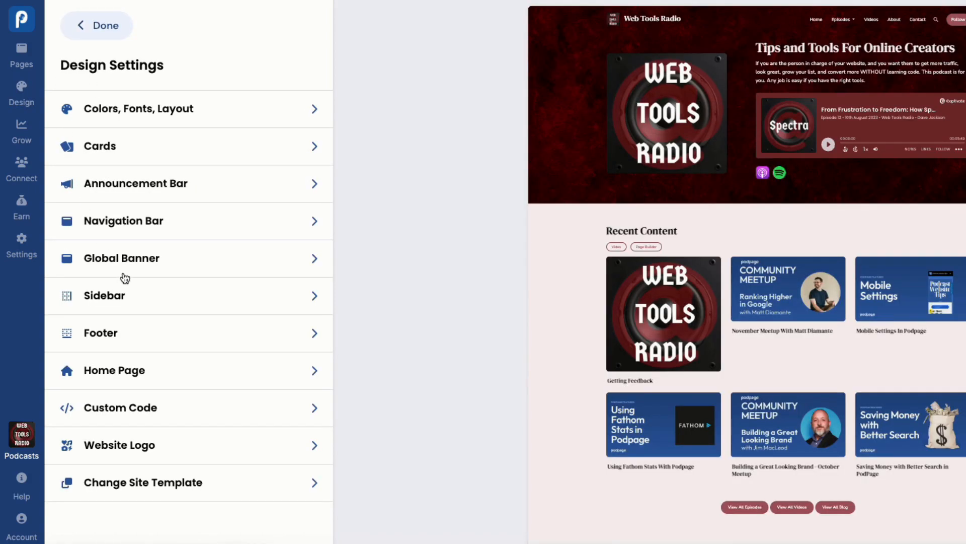
# Review which page links are enabled in the website's footer design settings.
pyautogui.click(123, 337)
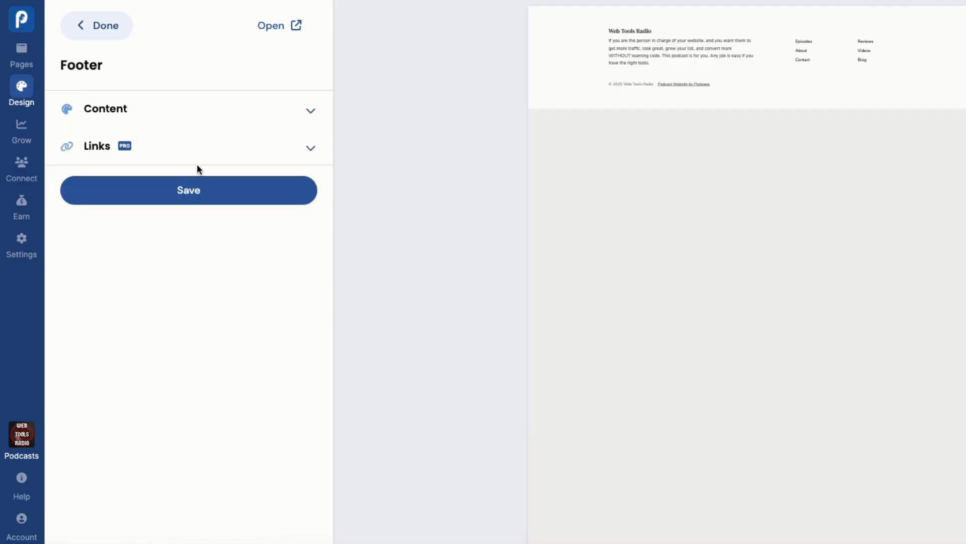
pyautogui.click(310, 148)
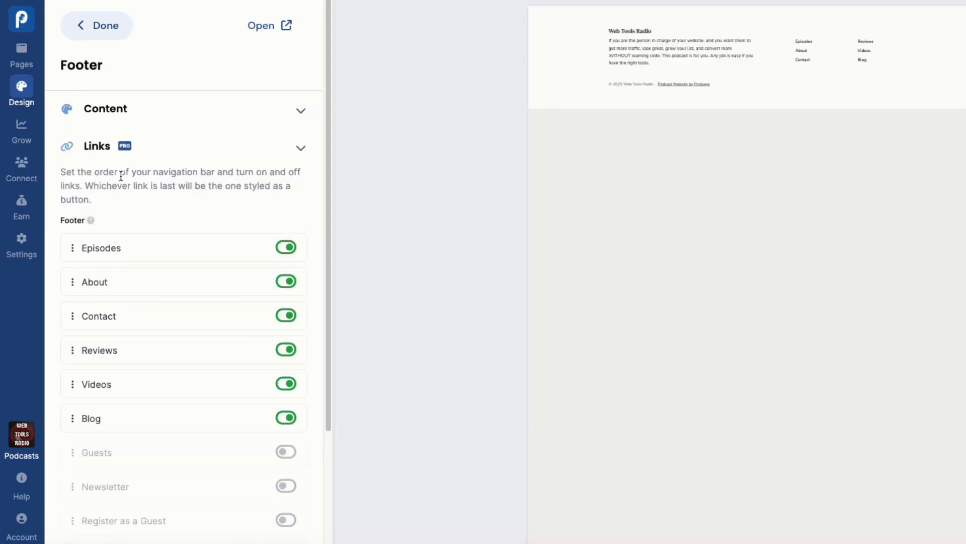
pyautogui.scroll(-3, 121, 176)
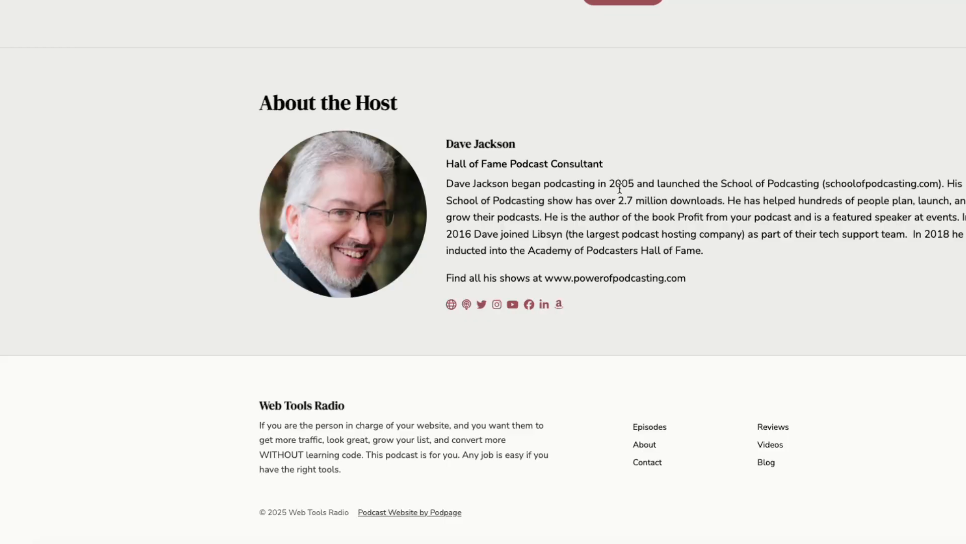
# Look through the live home page and open the Getting Feedback post by way of the footer's Blog link.
pyautogui.scroll(15, 619, 188)
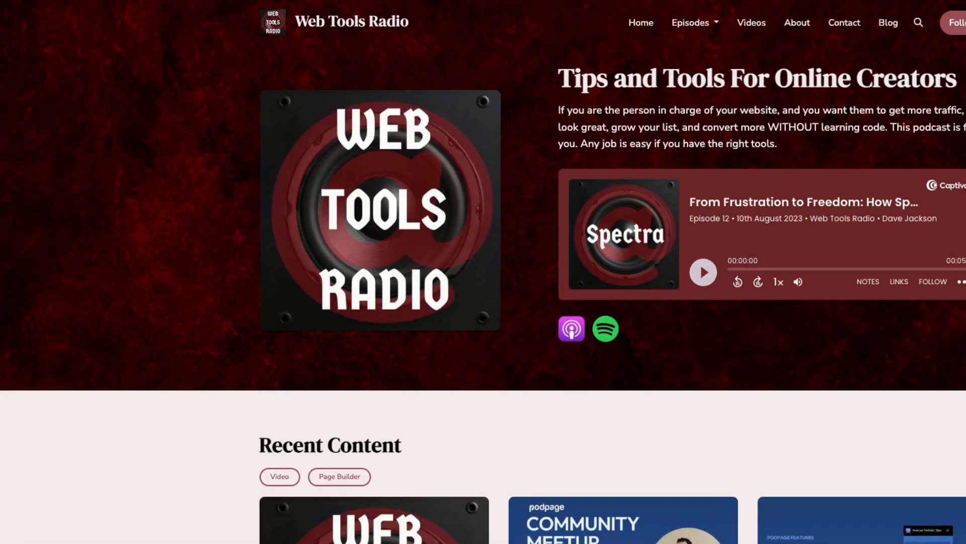
pyautogui.scroll(-20, 449, 174)
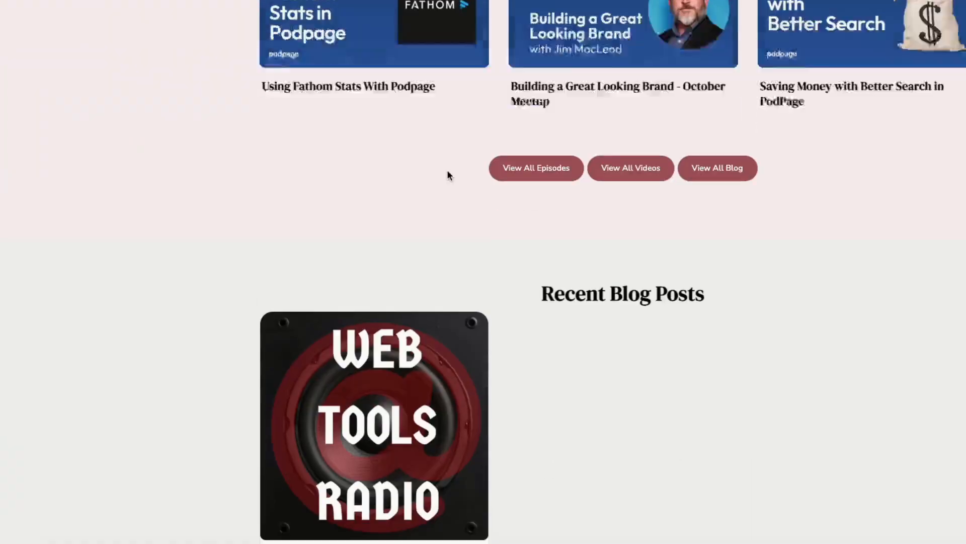
pyautogui.scroll(-3, 449, 175)
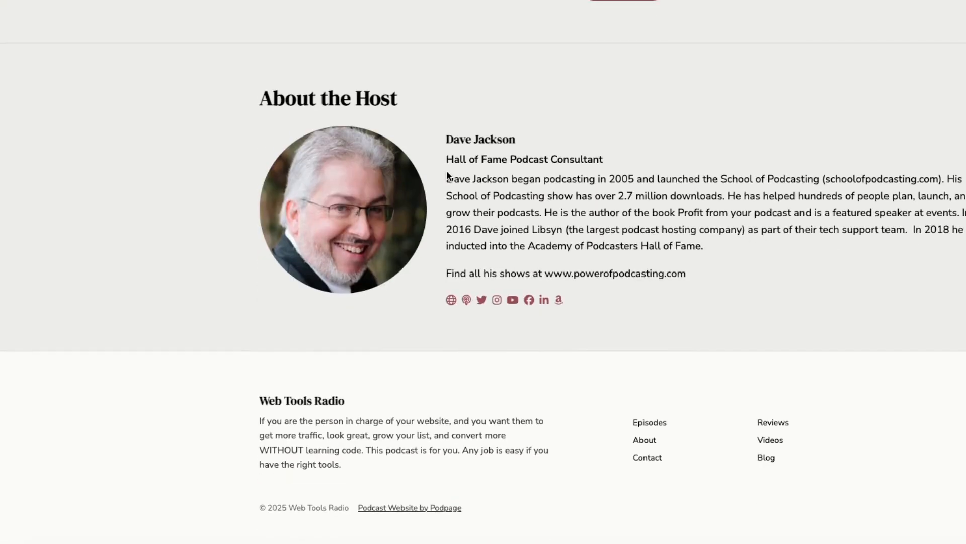
pyautogui.click(766, 463)
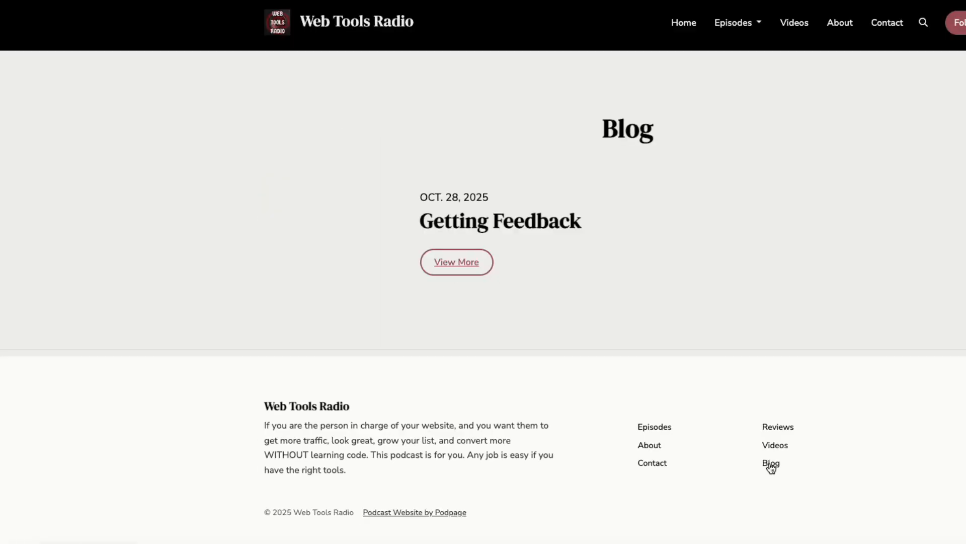
pyautogui.click(508, 229)
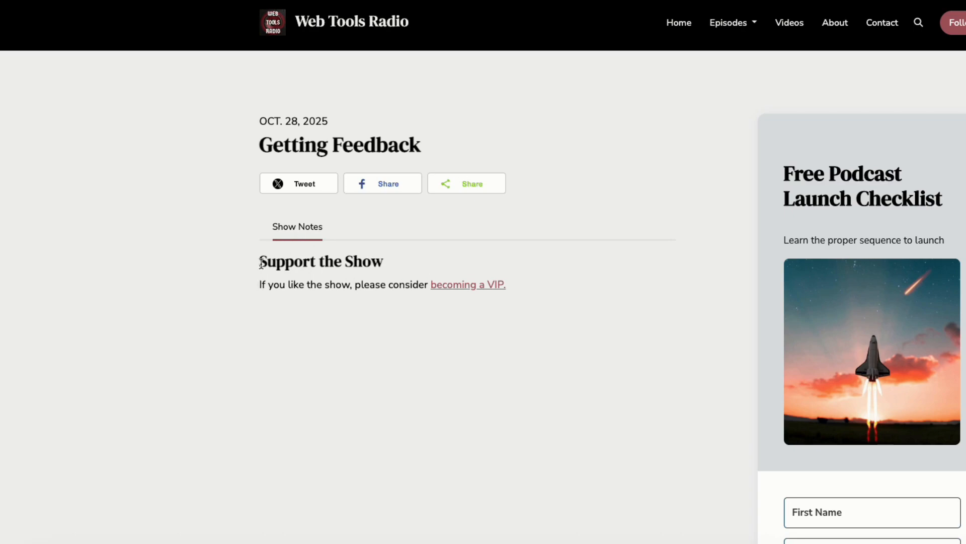
# Examine the published post's Support the Show text and the rest of its page layout.
pyautogui.moveTo(260, 262); pyautogui.dragTo(496, 274)
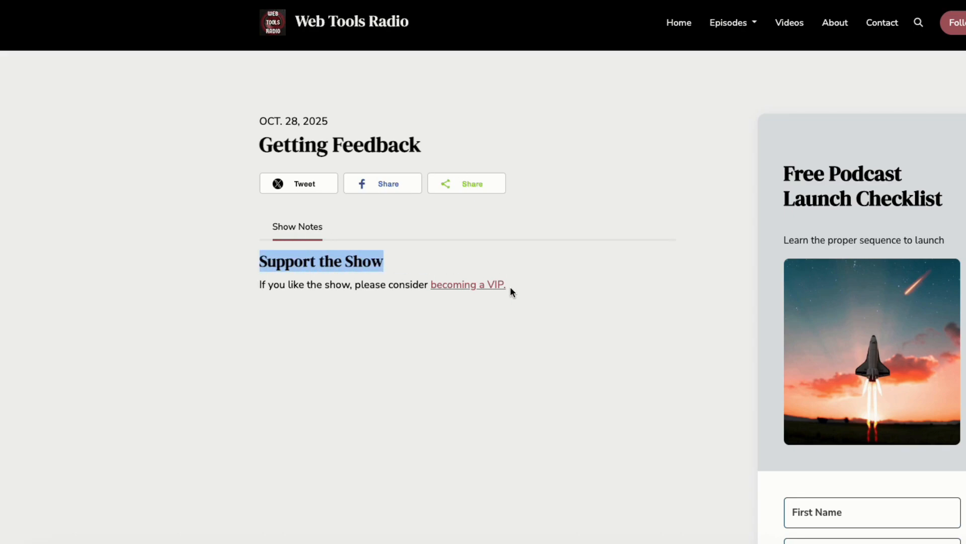
pyautogui.scroll(-3, 317, 267)
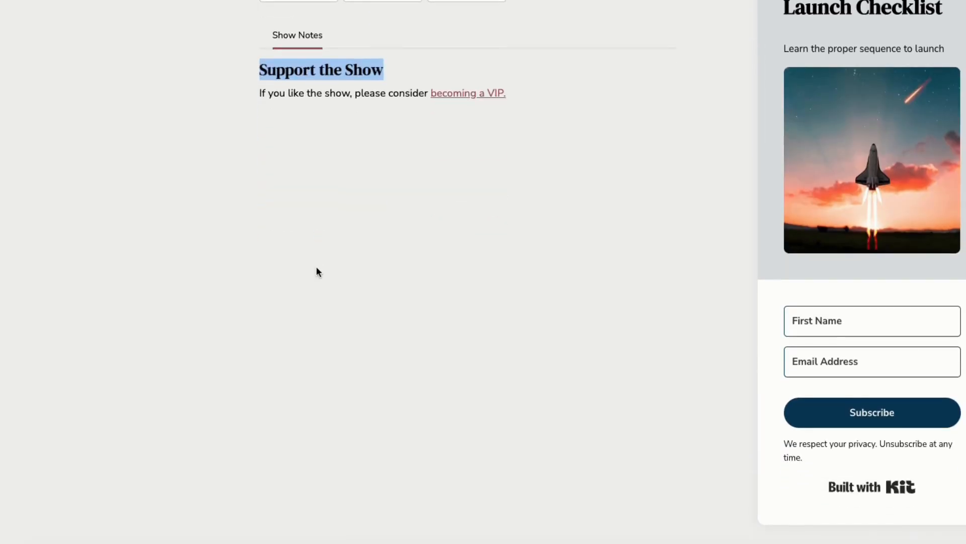
pyautogui.scroll(-3, 317, 272)
pyautogui.scroll(6, 316, 272)
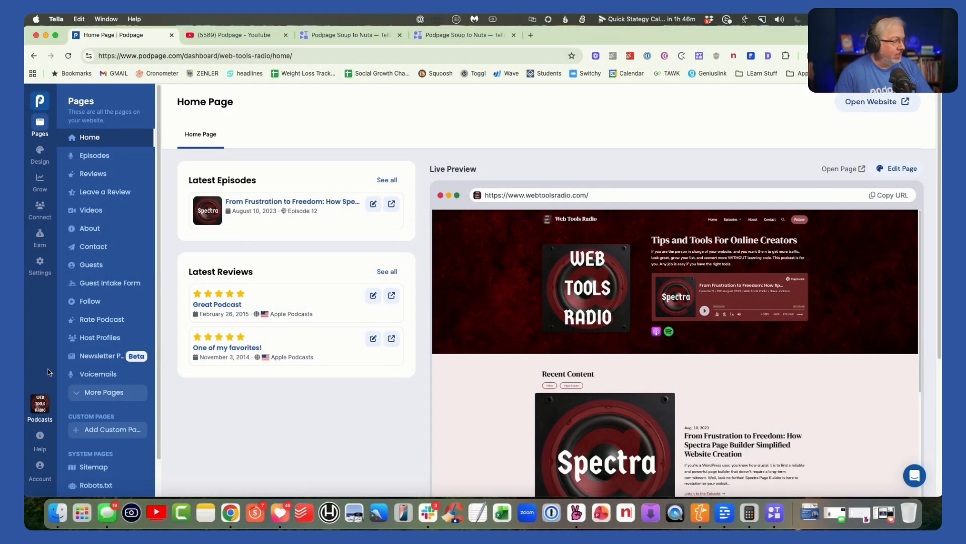
# Open the Podpage help desk from the dashboard and search its articles for Google.
pyautogui.click(40, 437)
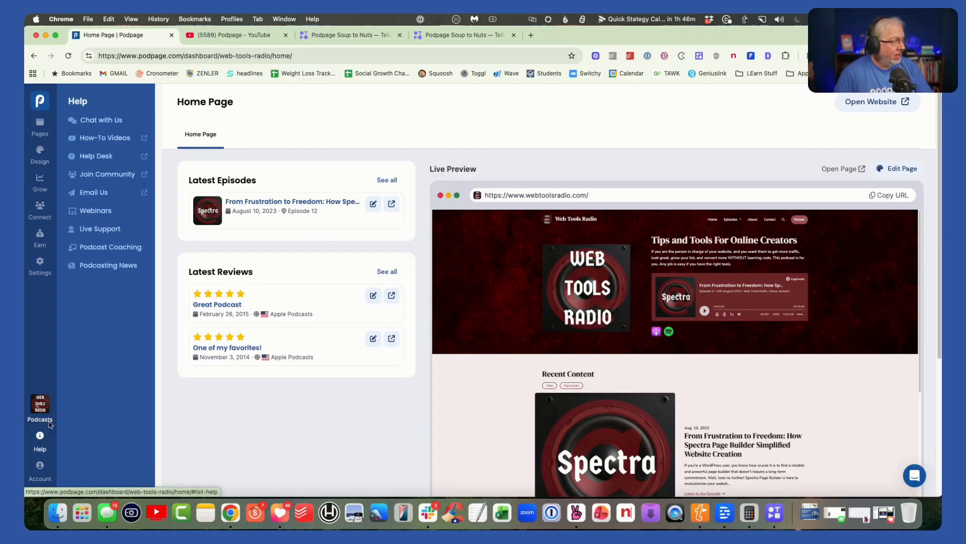
pyautogui.click(100, 157)
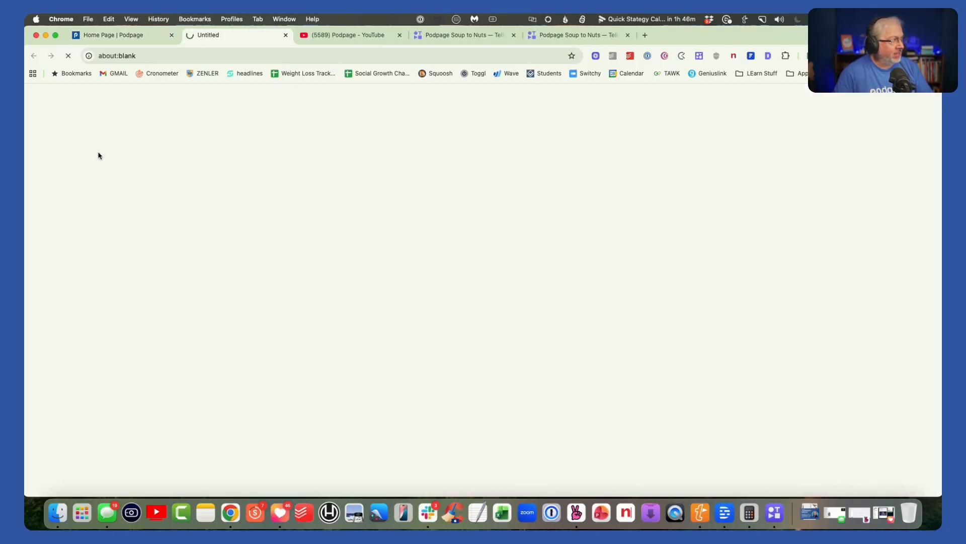
pyautogui.click(292, 175)
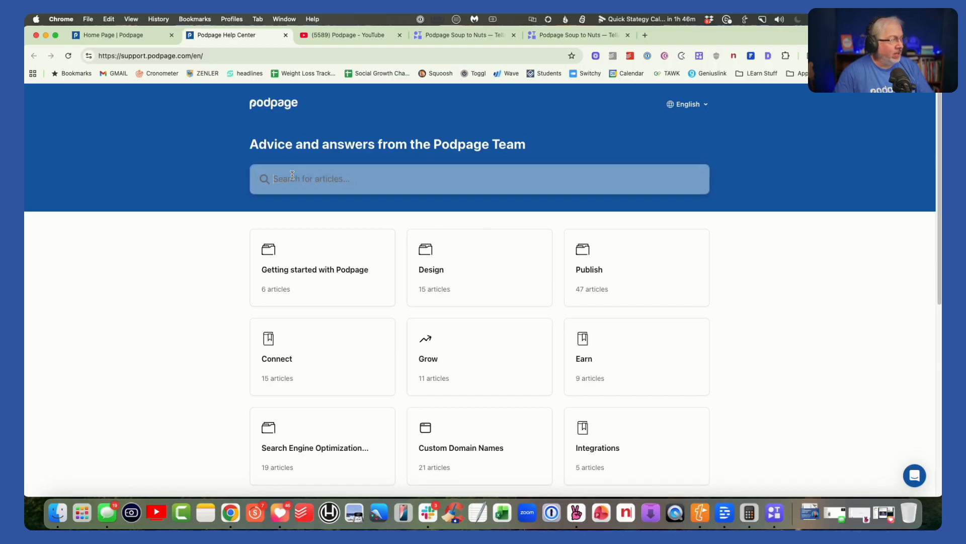
pyautogui.write('Google')
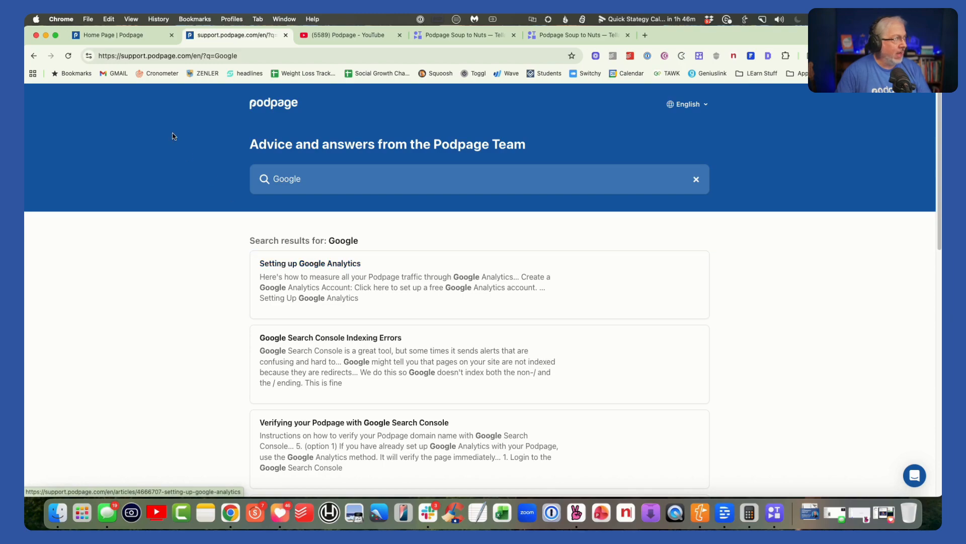
# View the Podpage Podcaster Community Facebook group from the dashboard's help resources, and return to the dashboard.
pyautogui.click(120, 35)
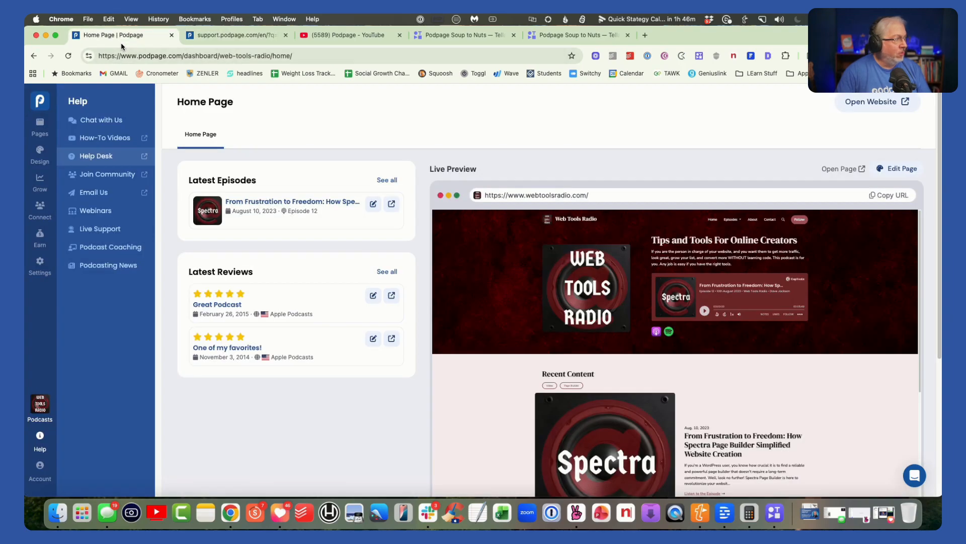
pyautogui.click(108, 175)
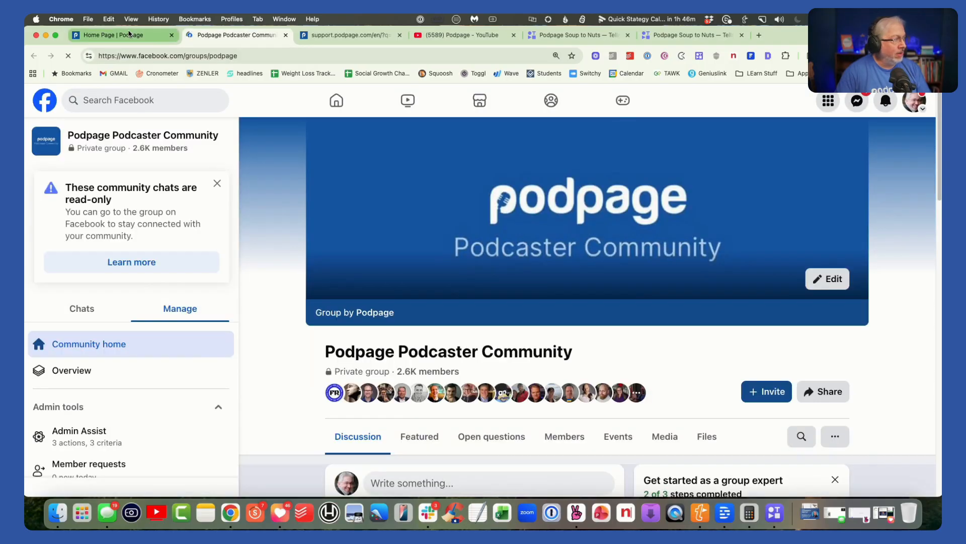
pyautogui.click(128, 36)
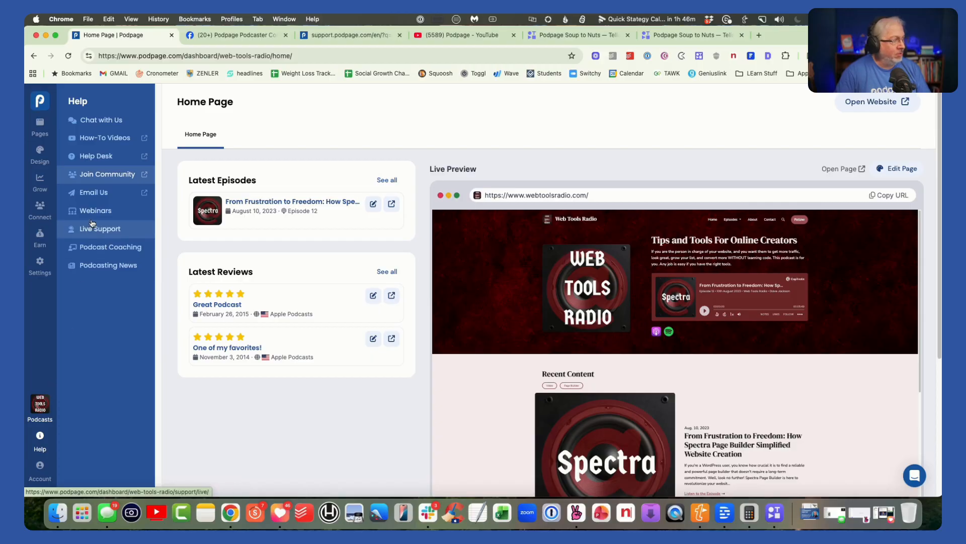
# View the Webinars, Live Support and Podcast Coaching pages among the dashboard's help resources.
pyautogui.click(93, 214)
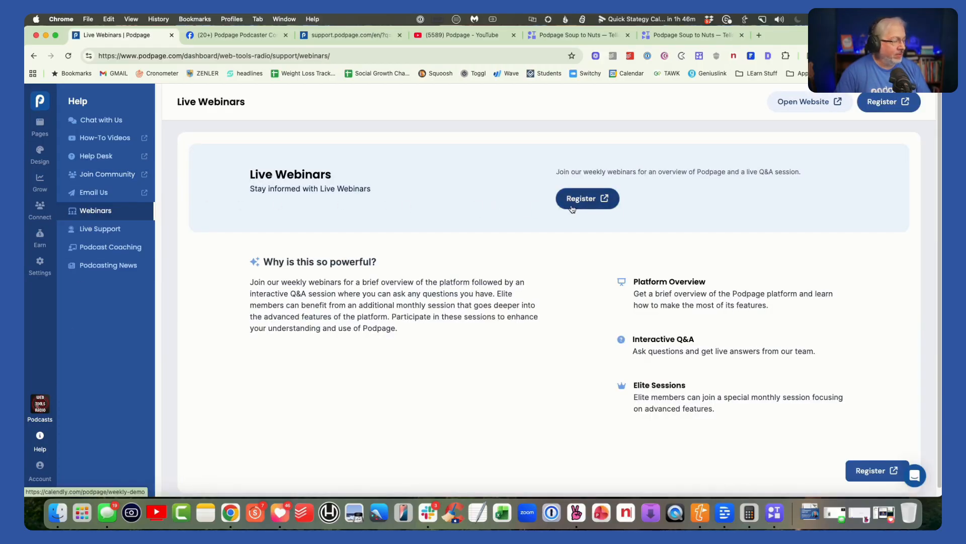
pyautogui.click(96, 231)
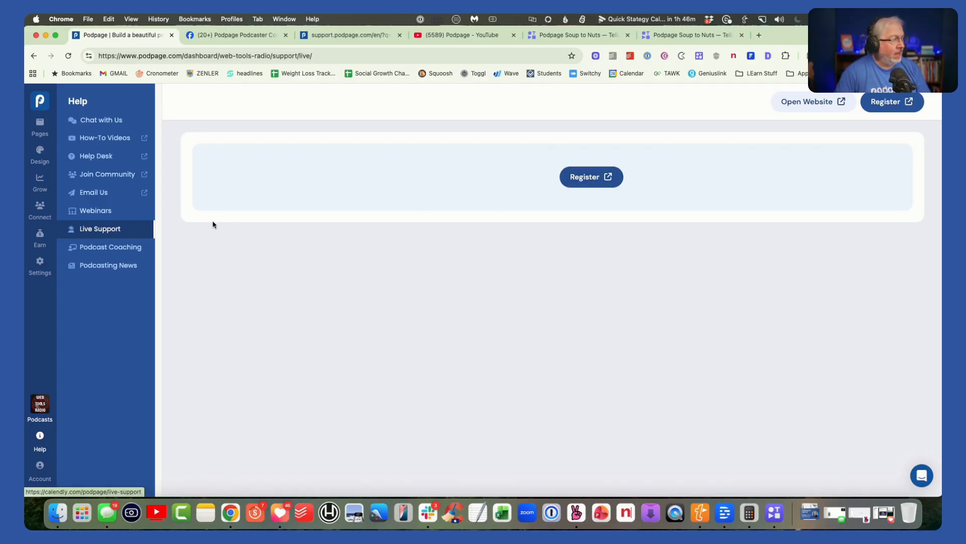
pyautogui.click(122, 254)
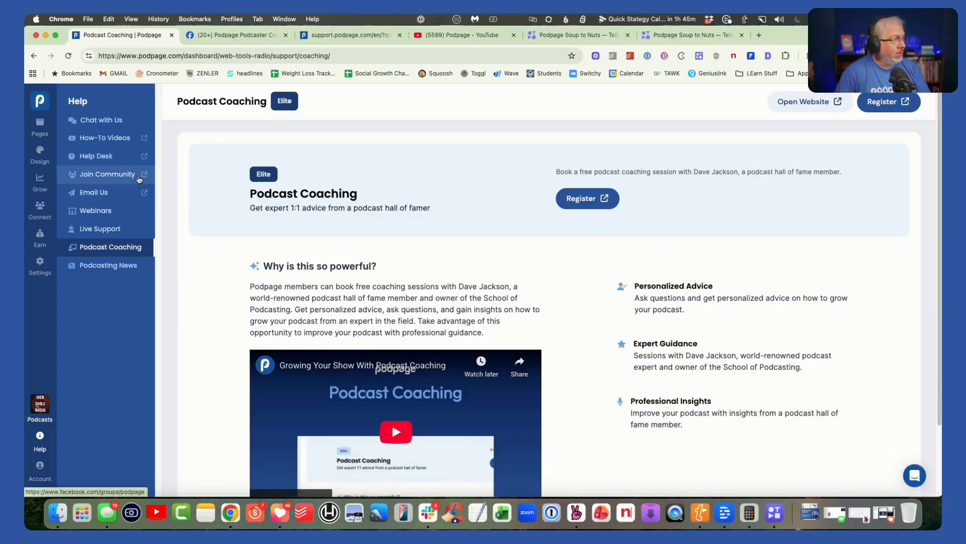
# Switch to Podpage's YouTube channel, open the Learn Podpage playlist and browse its tutorial videos.
pyautogui.click(453, 34)
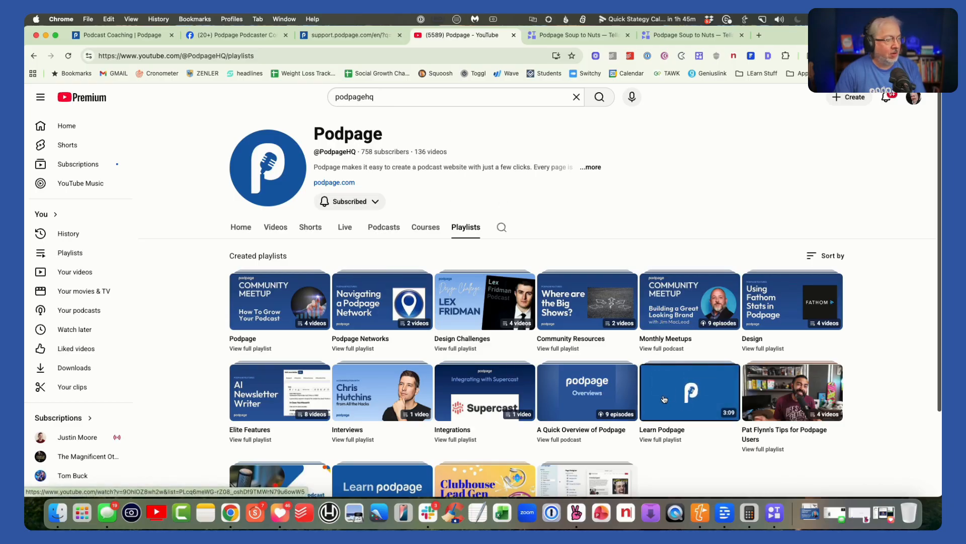
pyautogui.click(664, 399)
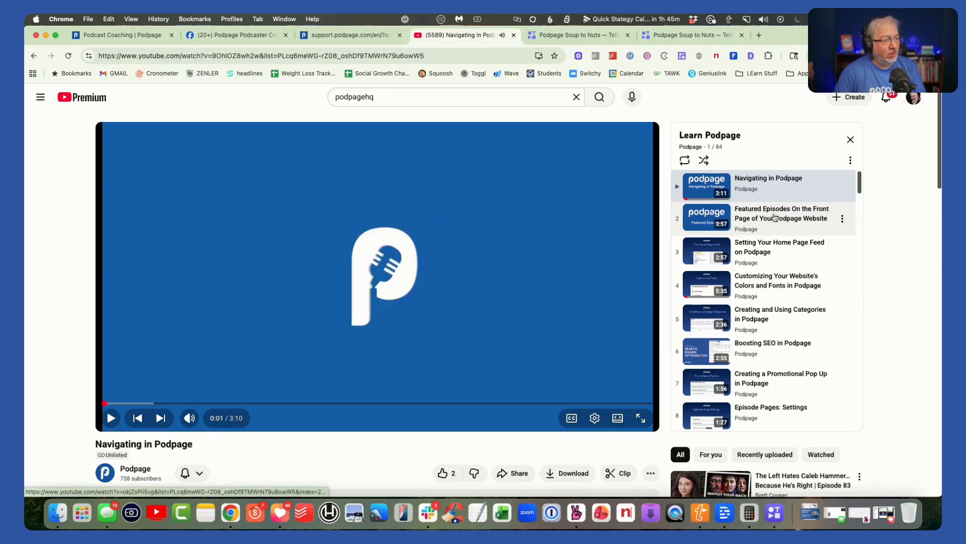
pyautogui.scroll(-3, 775, 218)
pyautogui.scroll(-3, 775, 217)
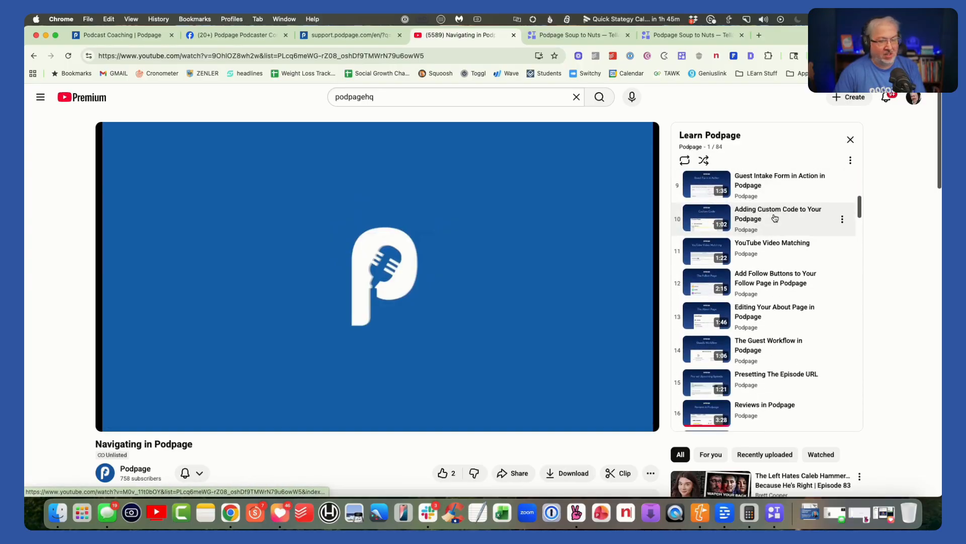
pyautogui.scroll(-2, 775, 218)
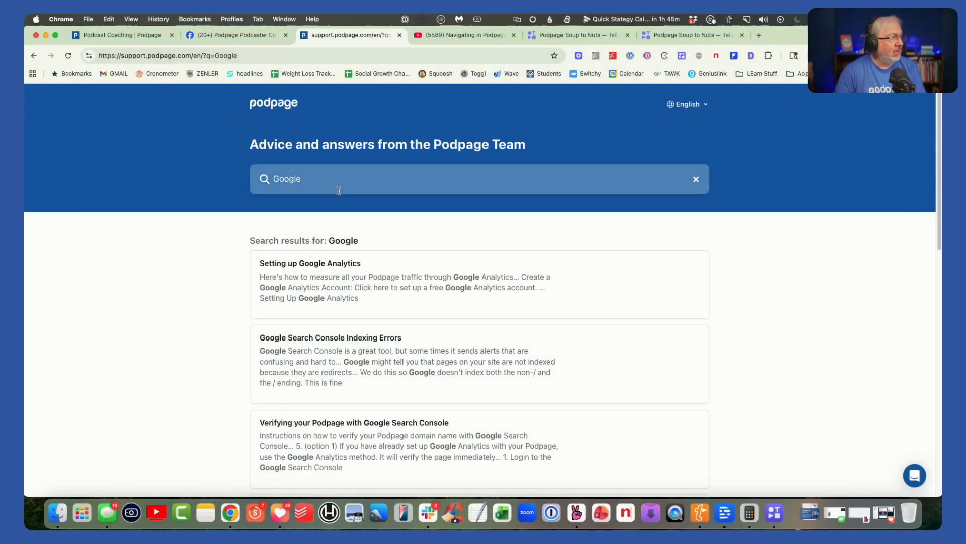
# Search the help center for Quick and open the Podpage Quick Reference Guide article.
pyautogui.doubleClick(243, 180)
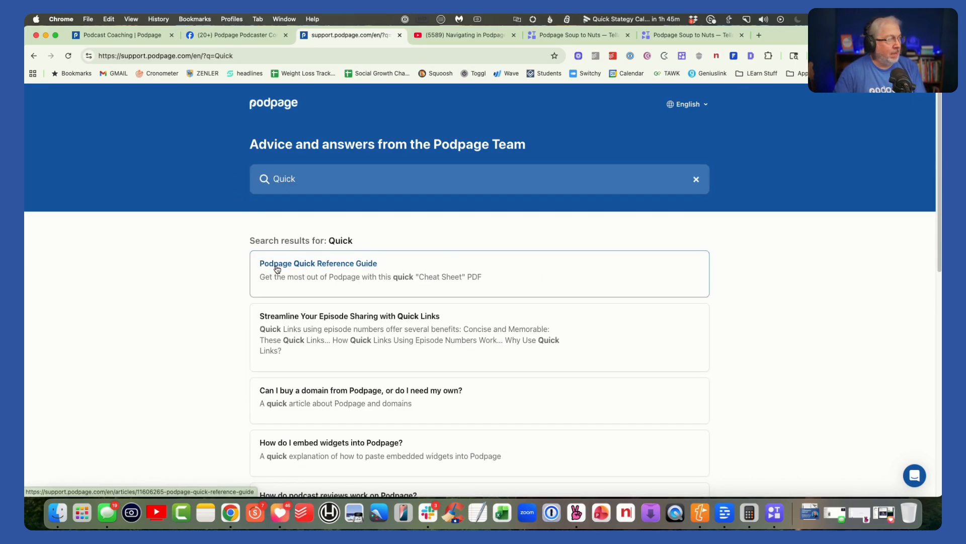
pyautogui.click(276, 269)
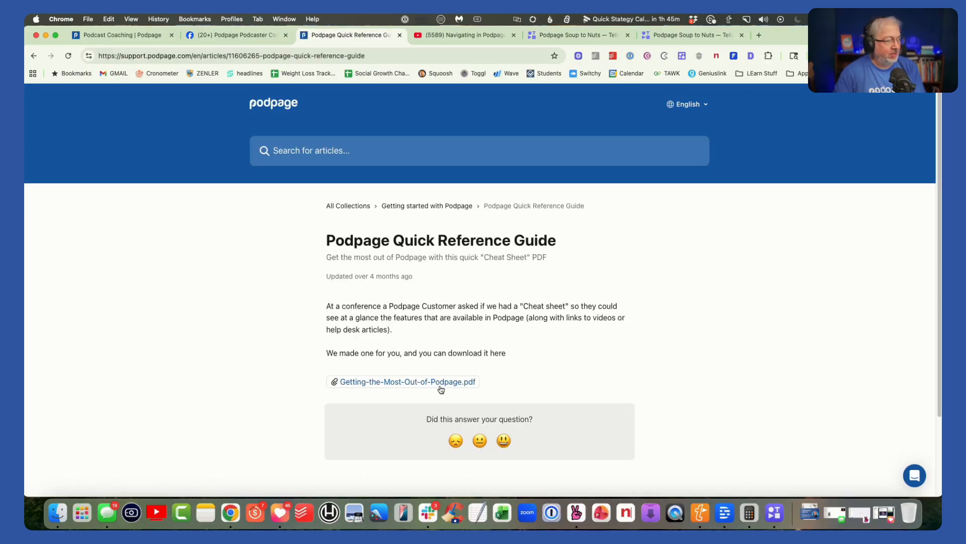